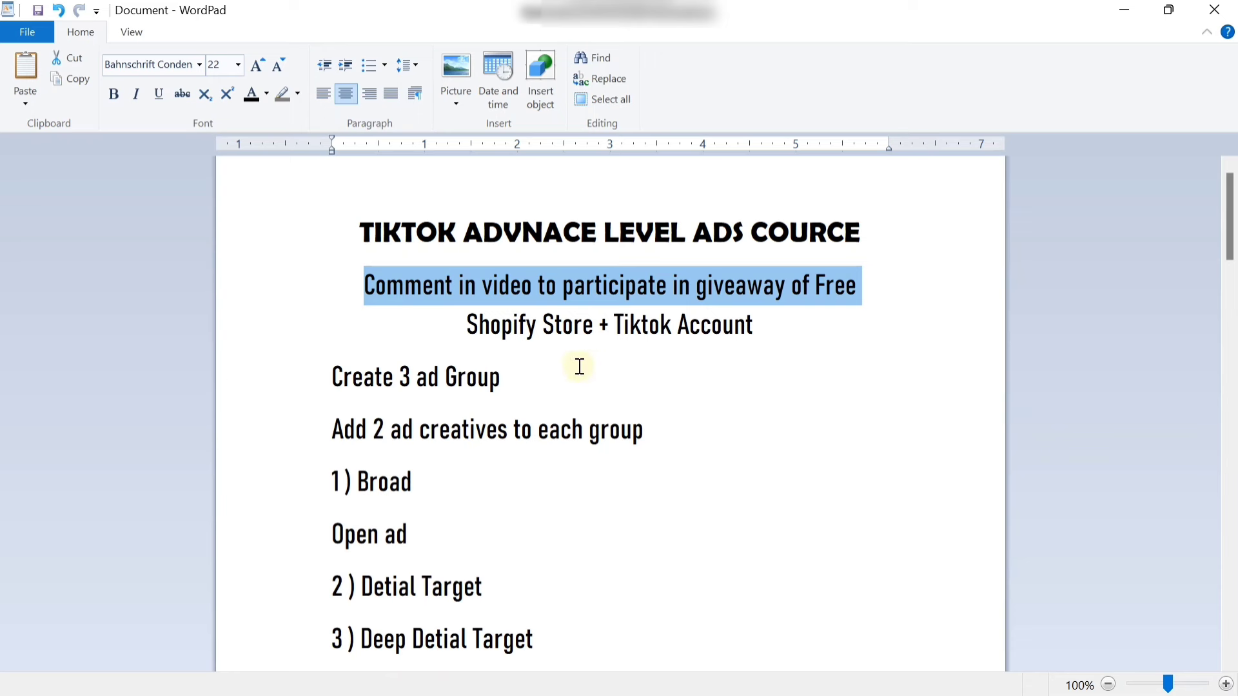
Review the TikTok ads course outline in WordPad, from the giveaway lines through the ad group plan, and glance at the store's product page
{"action": "left_click", "coordinate": [529, 354]}
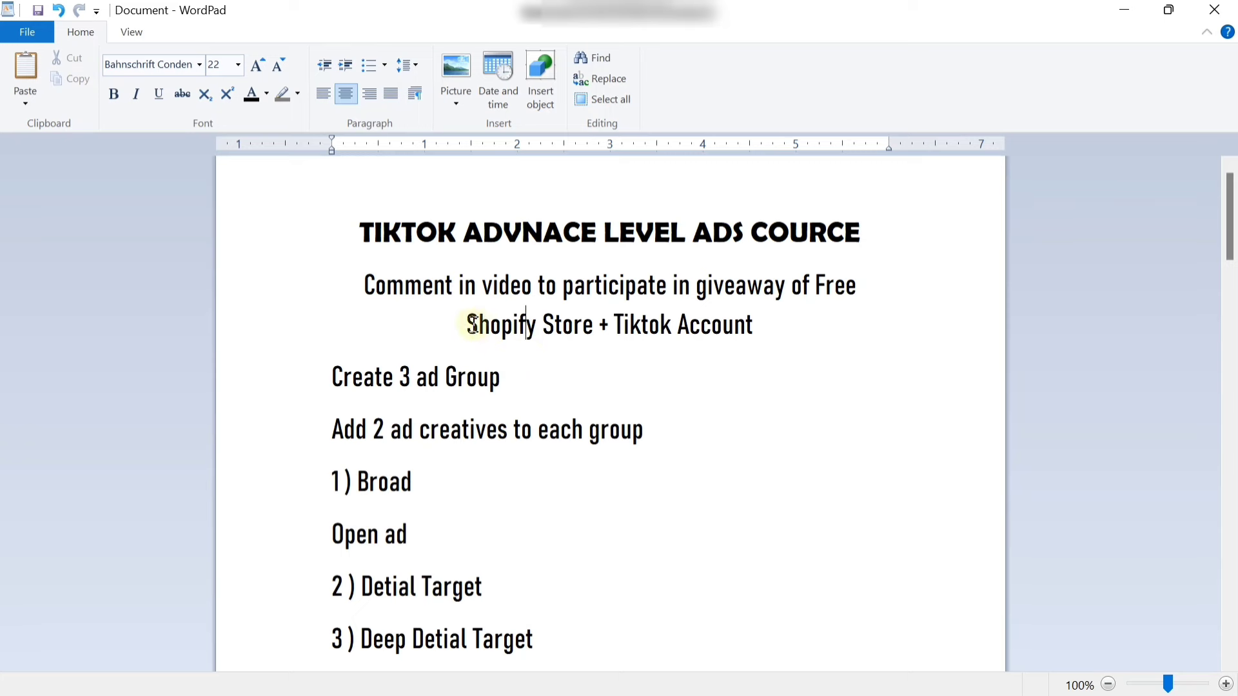
{"action": "left_click_drag", "start_coordinate": [467, 322], "coordinate": [762, 326]}
{"action": "scroll", "coordinate": [771, 433], "scroll_direction": "down", "scroll_amount": 1}
{"action": "scroll", "coordinate": [772, 433], "scroll_direction": "down", "scroll_amount": 4}
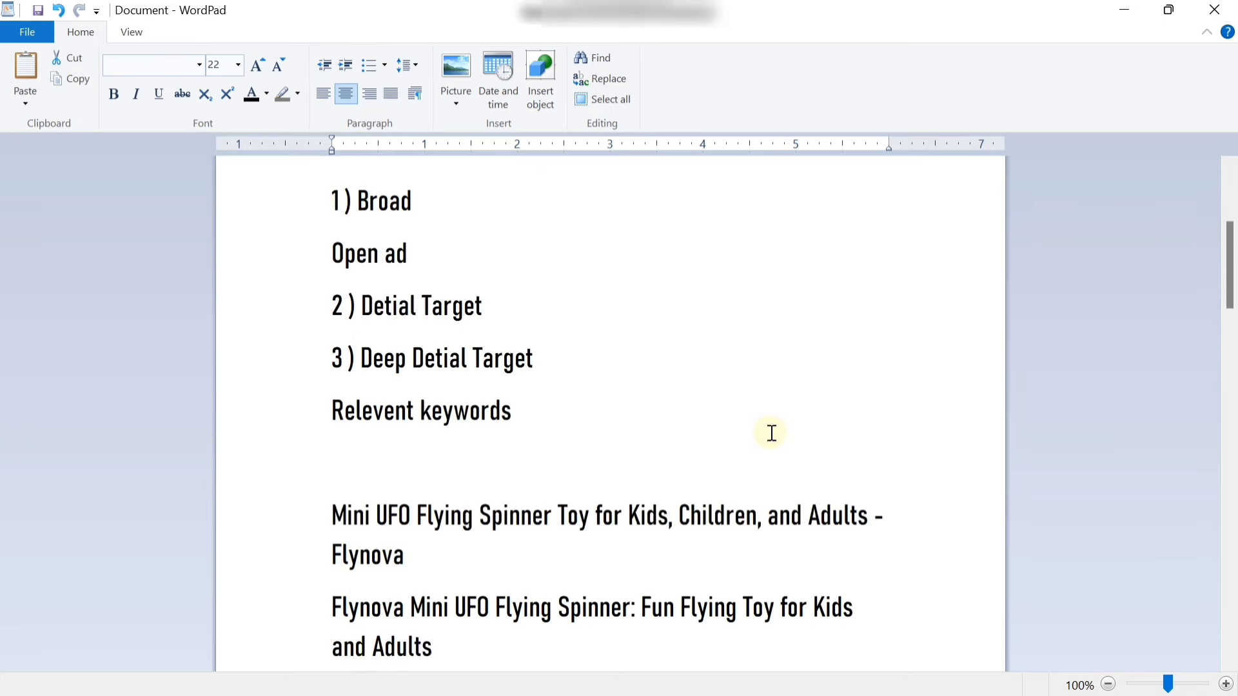
{"action": "scroll", "coordinate": [771, 433], "scroll_direction": "up", "scroll_amount": 5}
{"action": "mouse_move", "coordinate": [911, 646]}
{"action": "left_click", "coordinate": [806, 674]}
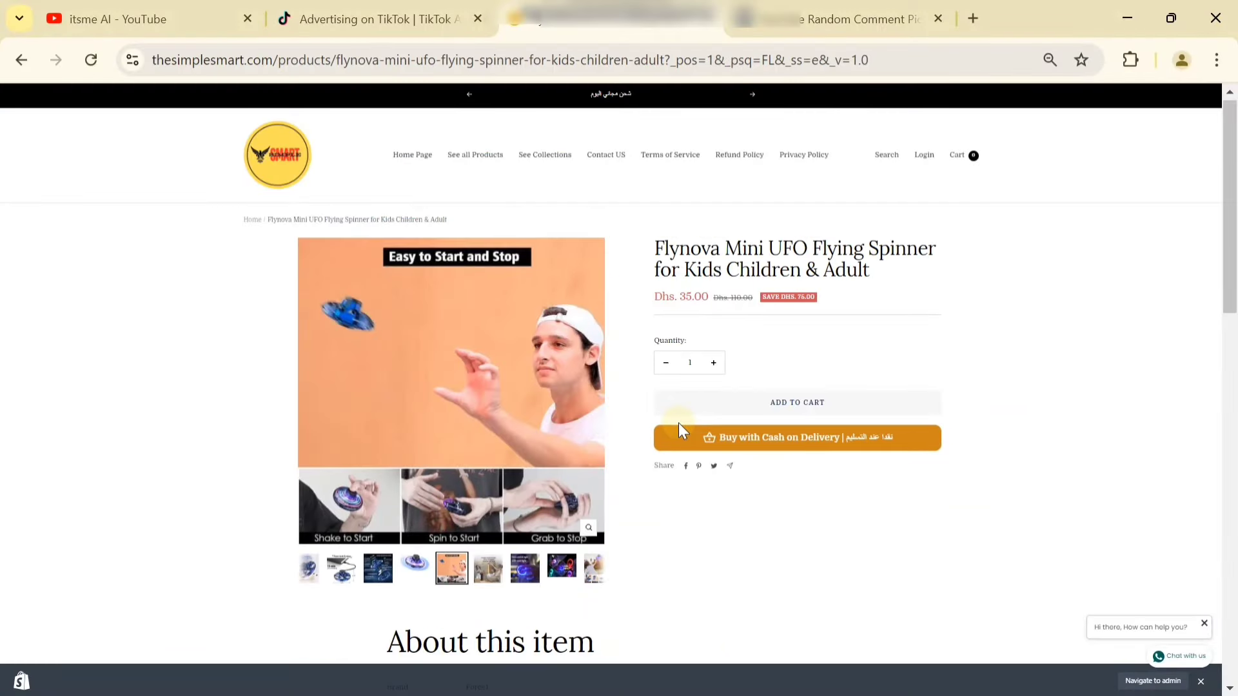
{"action": "key", "text": "alt+Tab"}
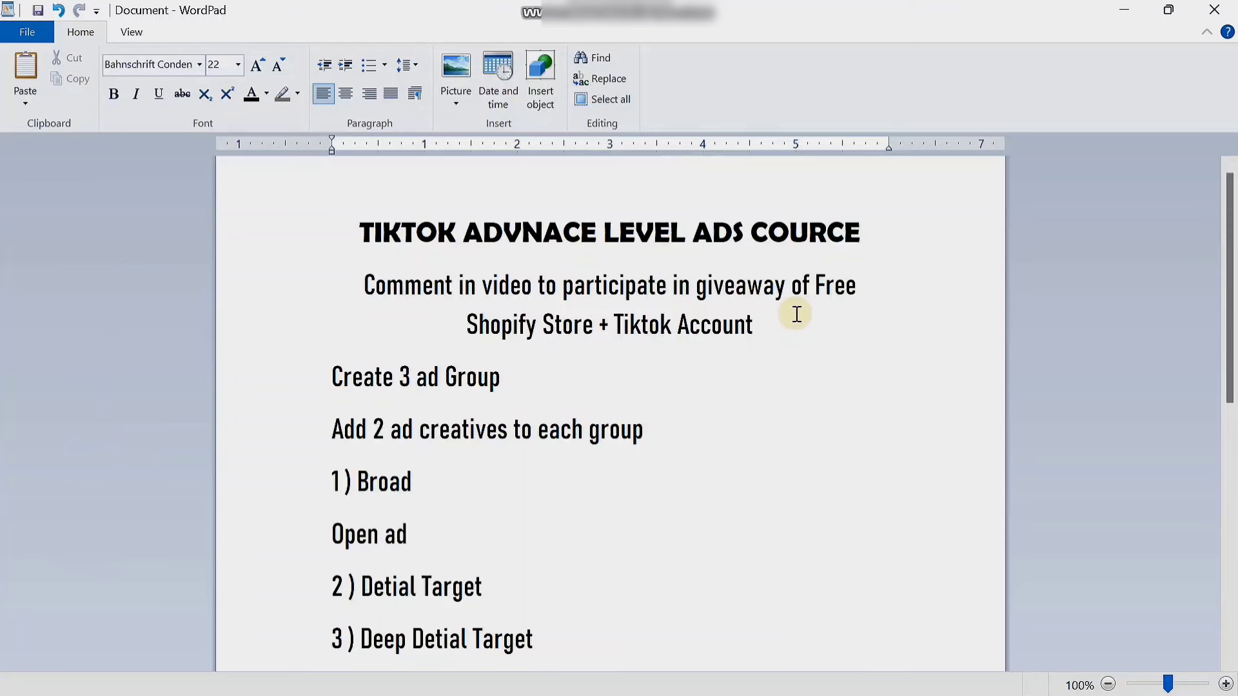
{"action": "scroll", "coordinate": [797, 315], "scroll_direction": "down", "scroll_amount": 6}
{"action": "scroll", "coordinate": [797, 314], "scroll_direction": "up", "scroll_amount": 7}
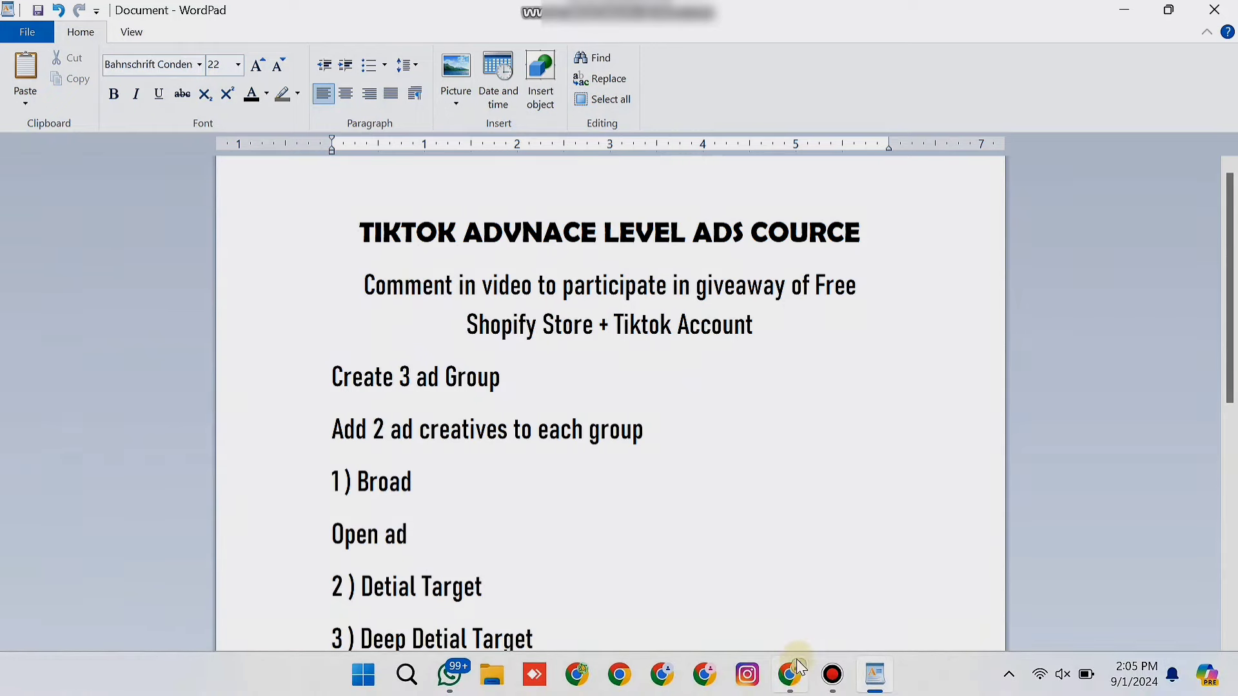
Switch to TikTok Ads Manager in the browser and create a new campaign with the Website conversions objective, continuing to its ad group settings
{"action": "left_click", "coordinate": [795, 672]}
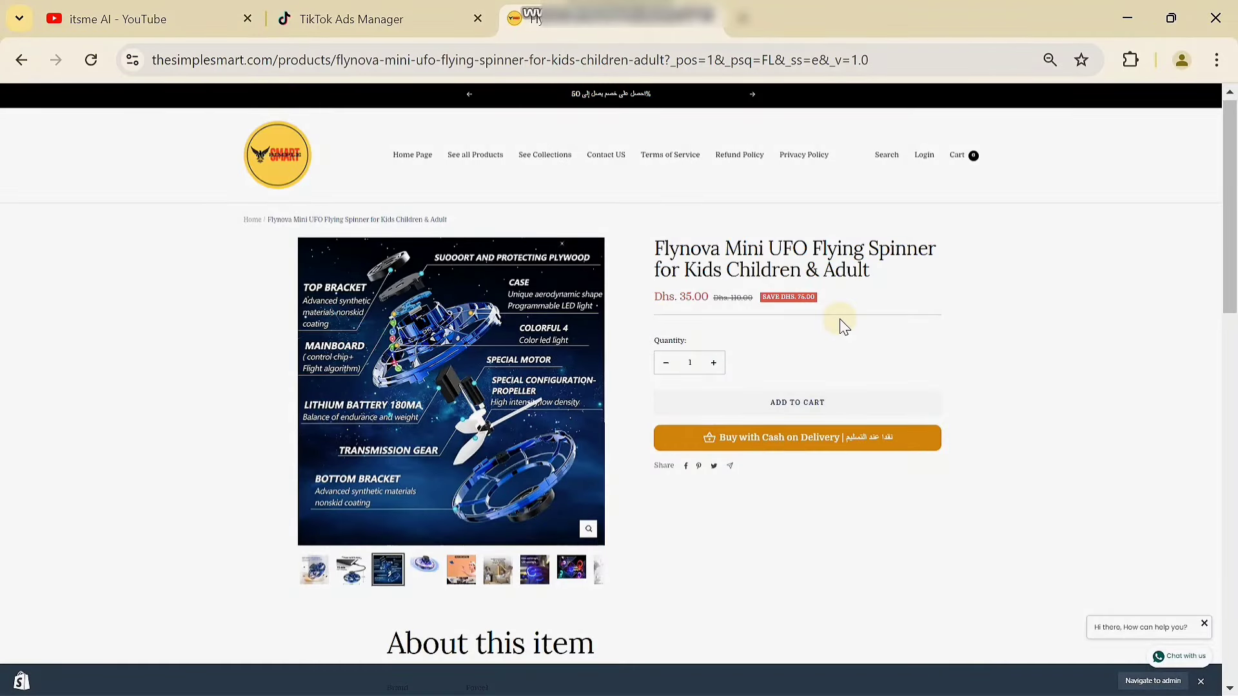
{"action": "left_click", "coordinate": [468, 14]}
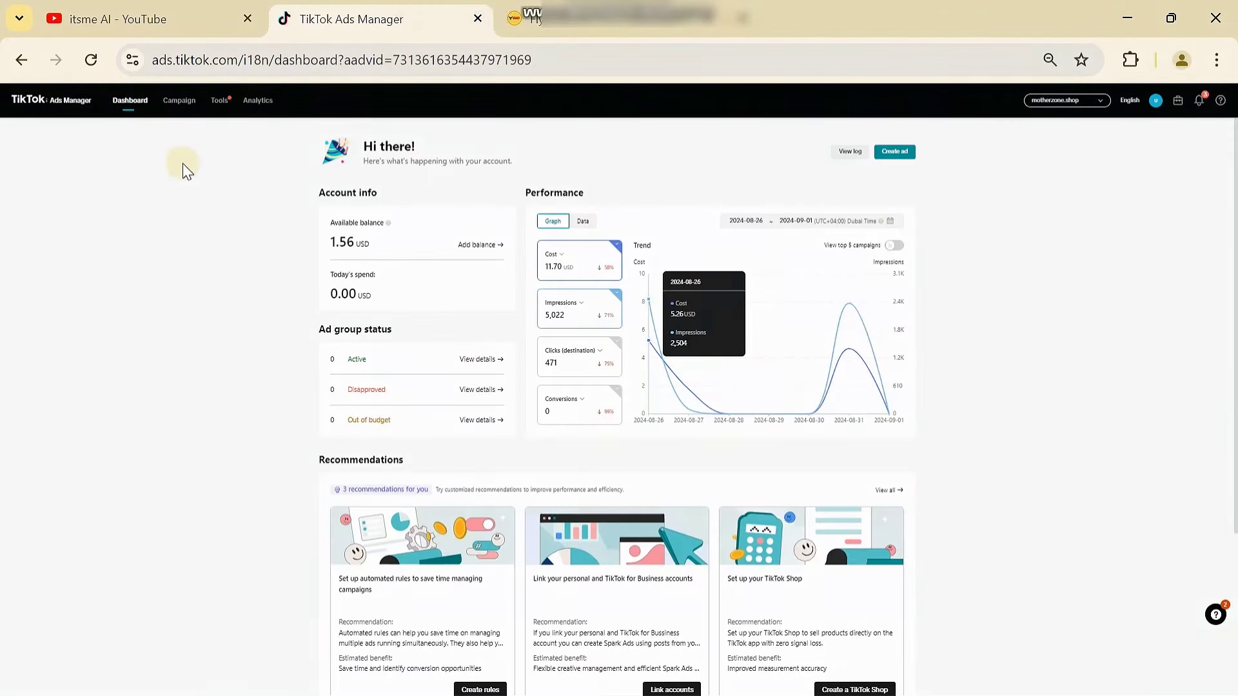
{"action": "left_click", "coordinate": [903, 153]}
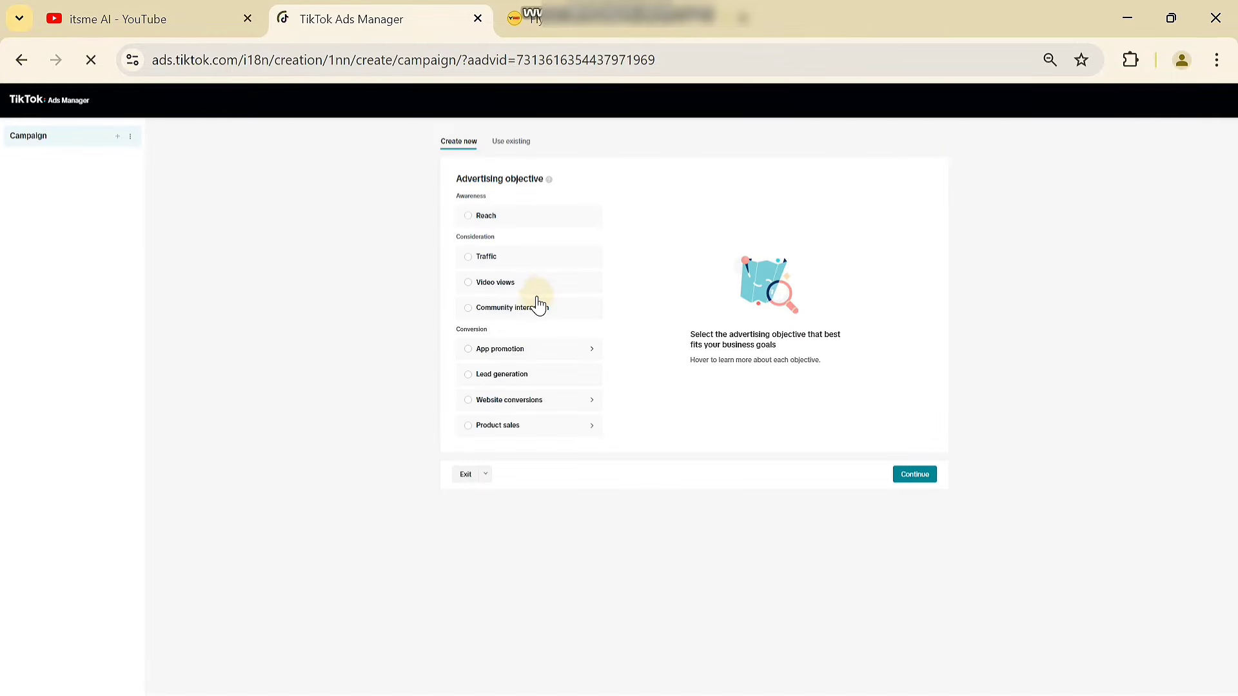
{"action": "left_click", "coordinate": [524, 404]}
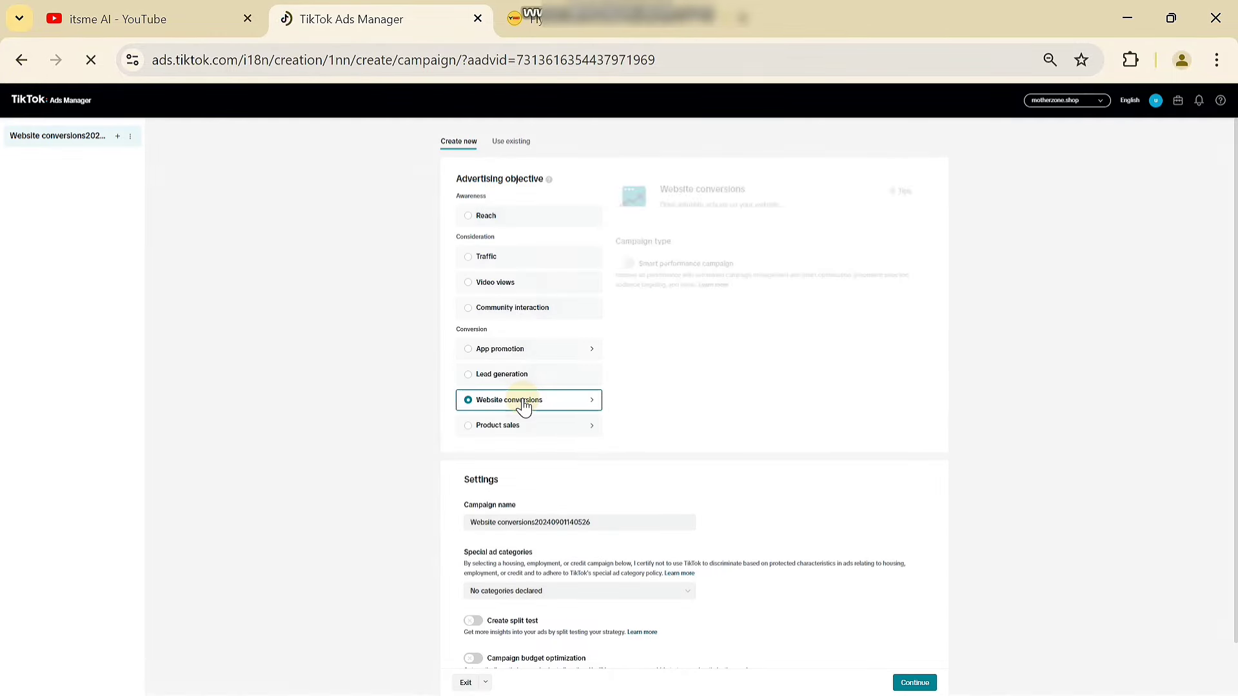
{"action": "scroll", "coordinate": [801, 487], "scroll_direction": "down", "scroll_amount": 1}
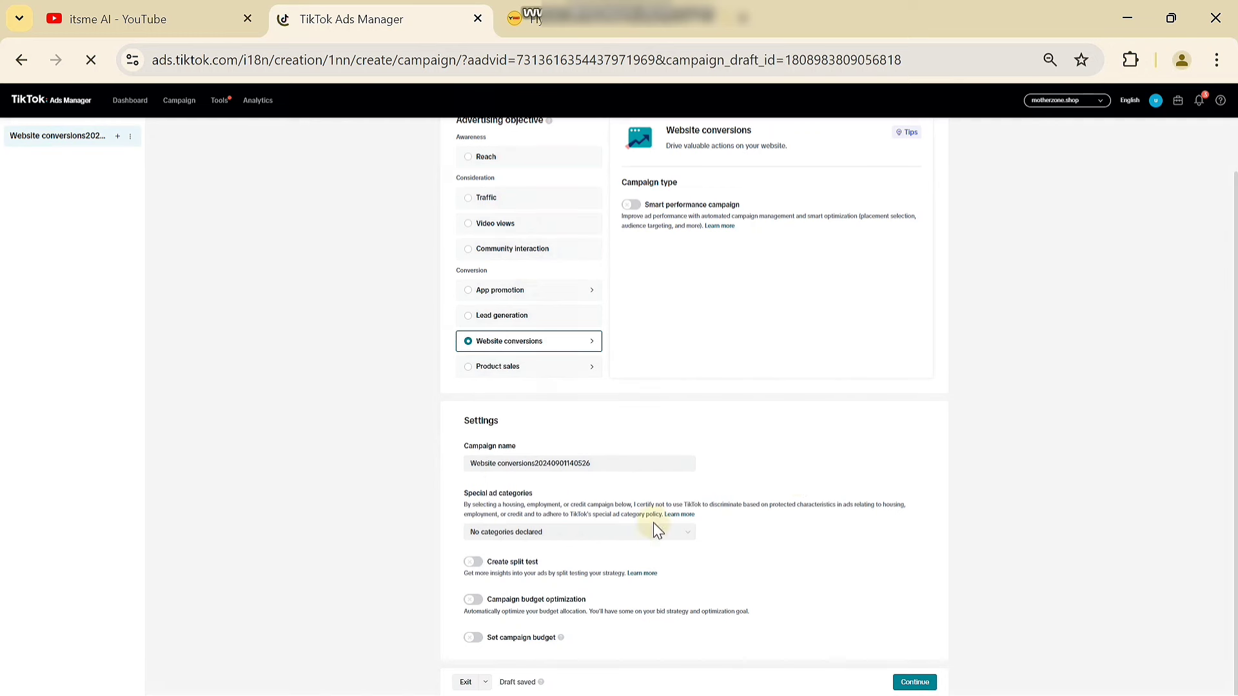
{"action": "left_click", "coordinate": [920, 687]}
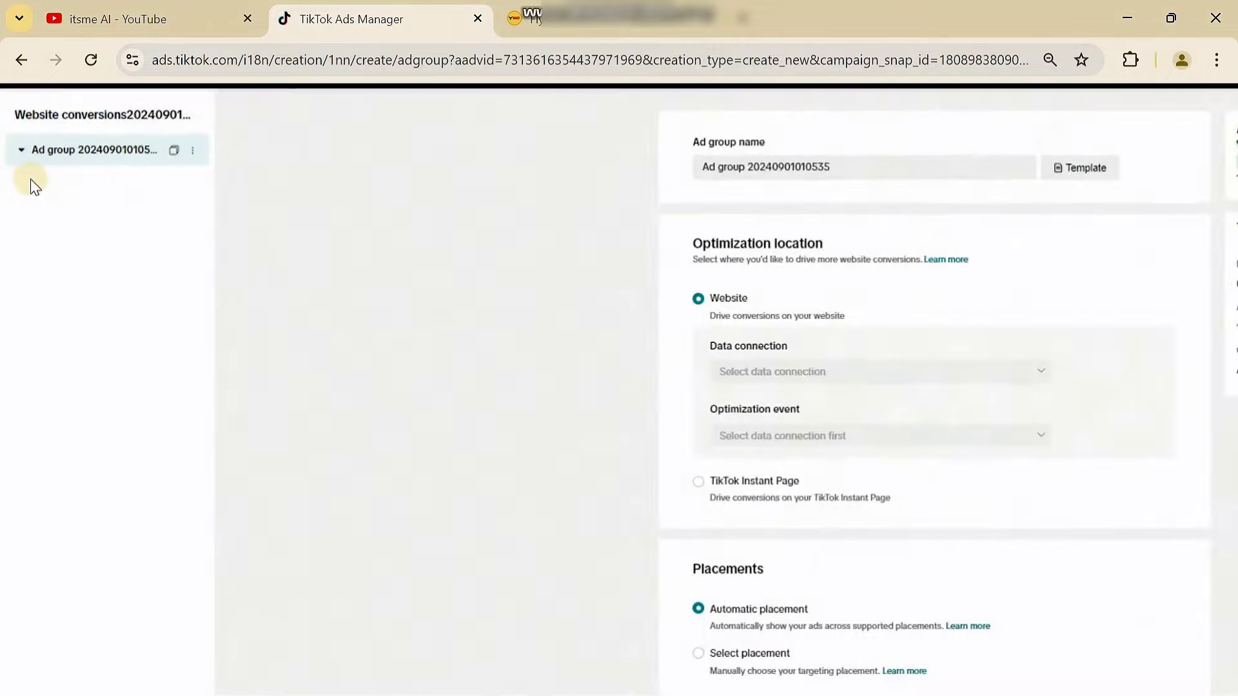
Add two more ad groups to the Website conversions campaign
{"action": "key", "text": "ctrl+plus"}
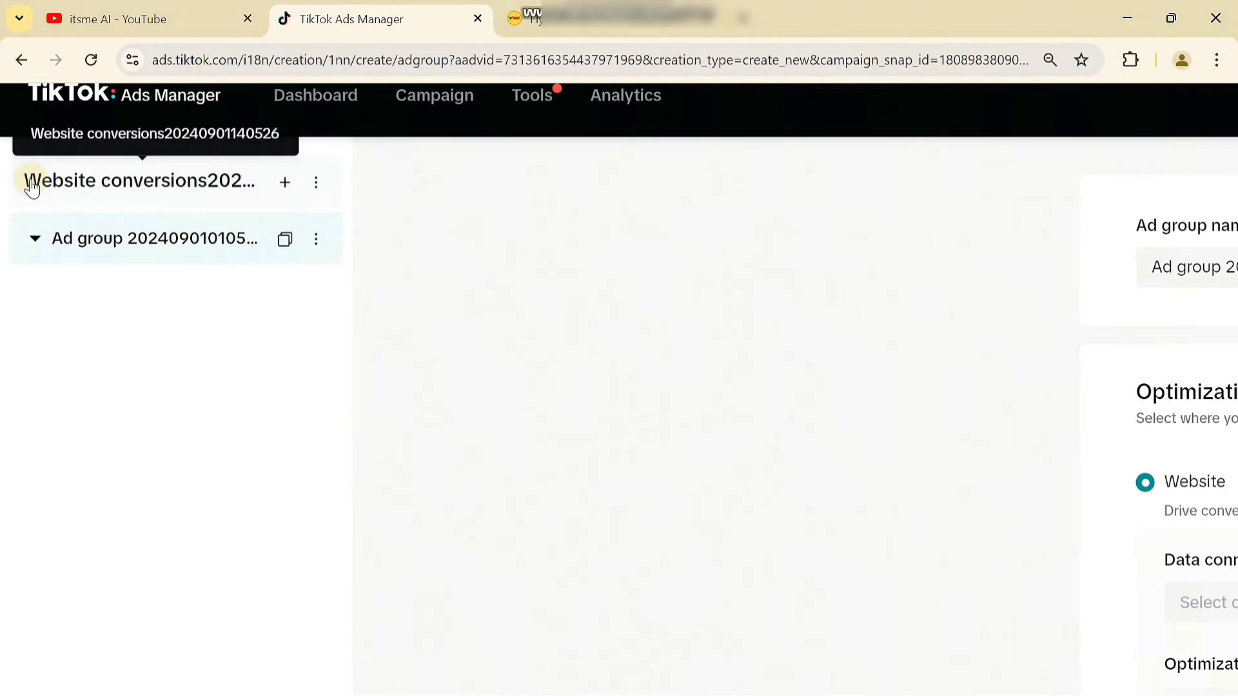
{"action": "left_click", "coordinate": [284, 190]}
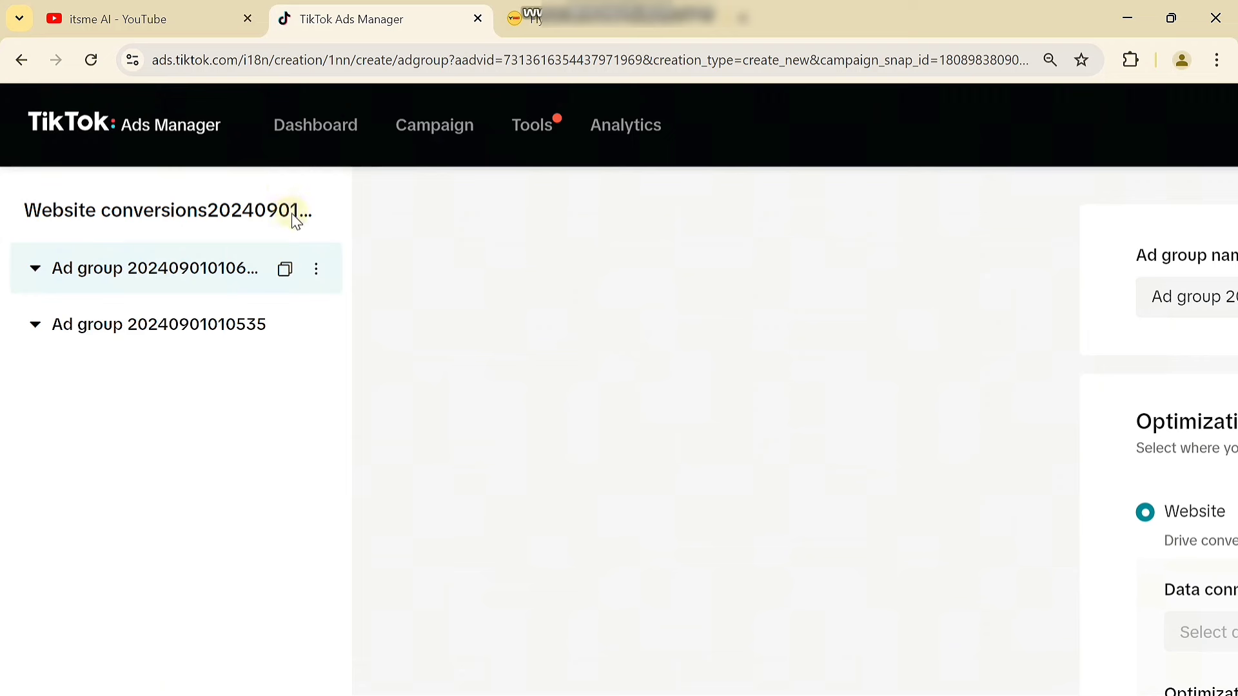
{"action": "mouse_move", "coordinate": [308, 227]}
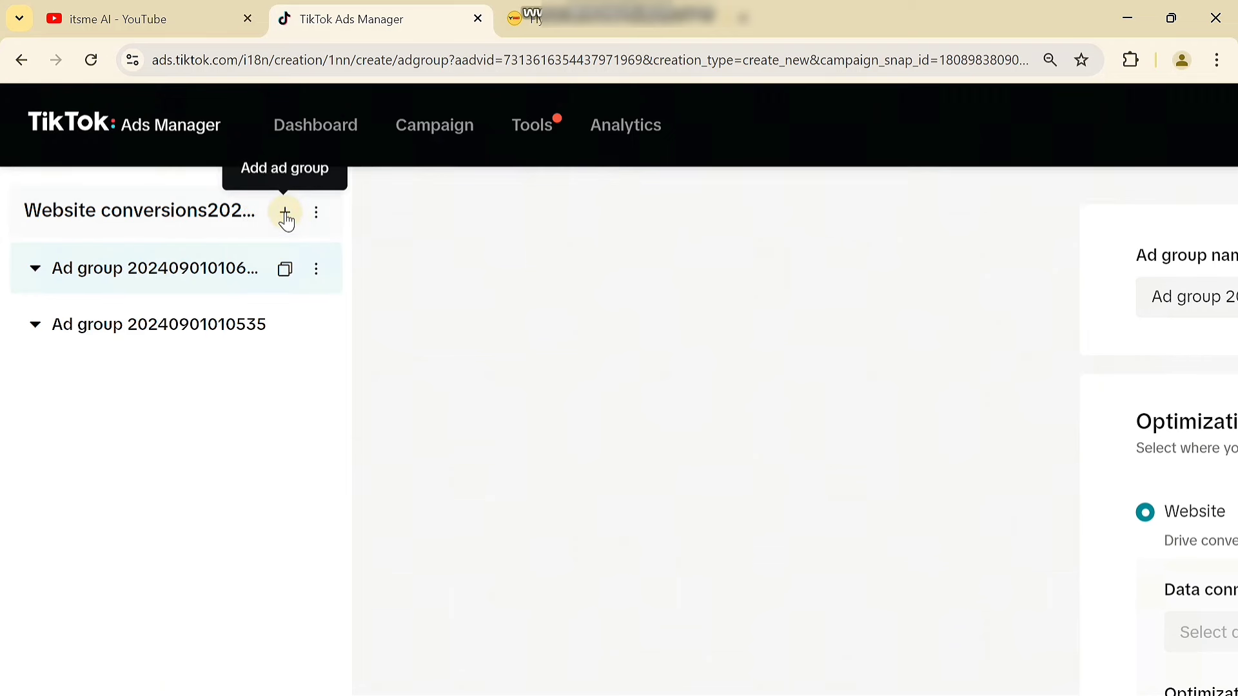
{"action": "left_click", "coordinate": [286, 218]}
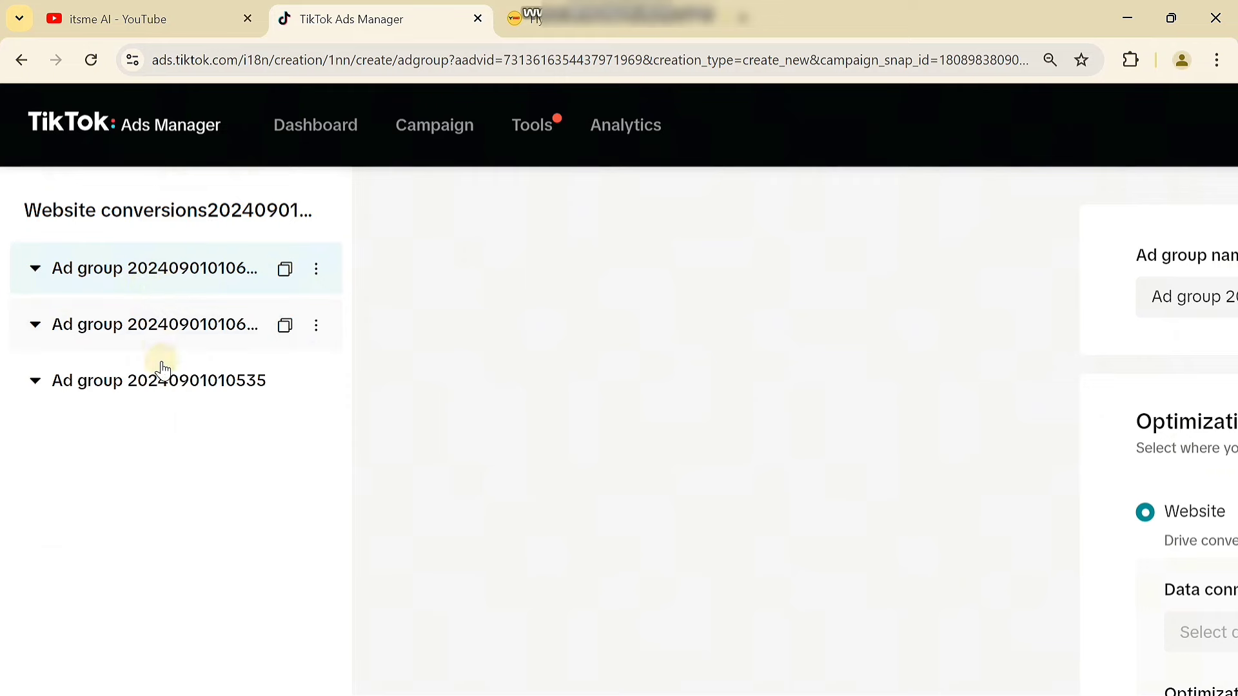
{"action": "key", "text": "ctrl+minus"}
{"action": "key", "text": "ctrl+minus"}
{"action": "key", "text": "ctrl+minus"}
{"action": "key", "text": "ctrl+minus"}
{"action": "key", "text": "ctrl+minus"}
{"action": "key", "text": "ctrl+minus"}
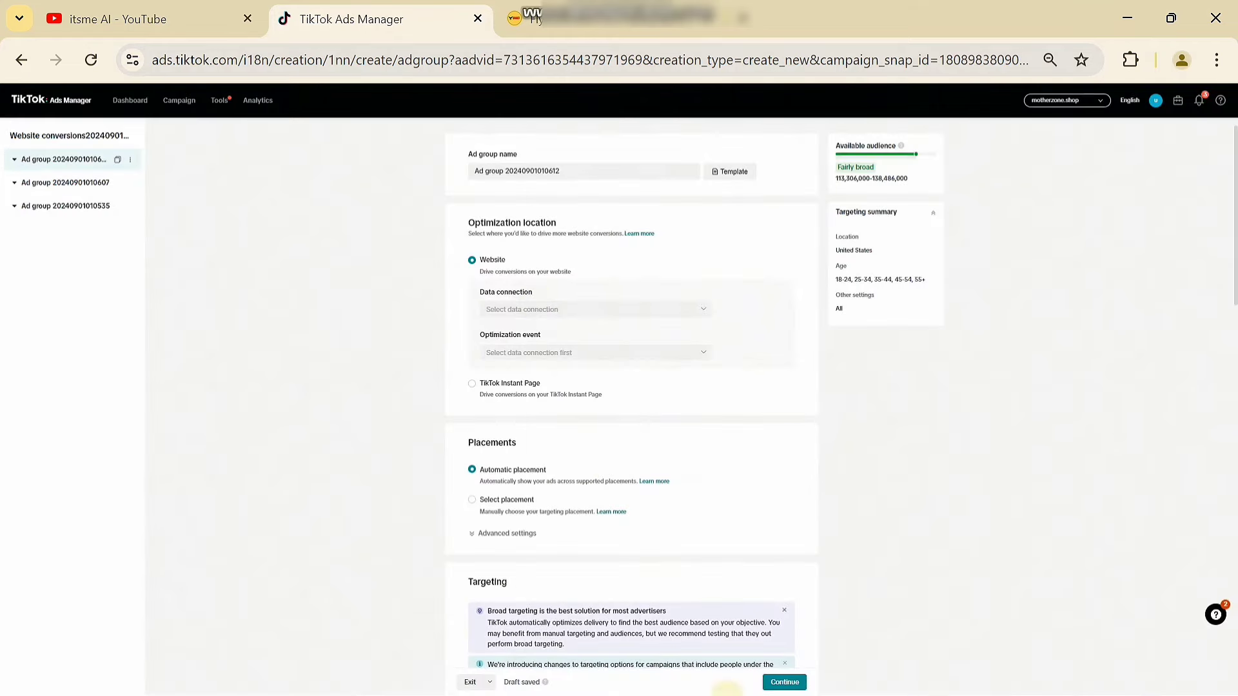
Switch to the WordPad outline and strike through the line "Create 3 ad Group"
{"action": "mouse_move", "coordinate": [751, 677]}
{"action": "left_click", "coordinate": [874, 674]}
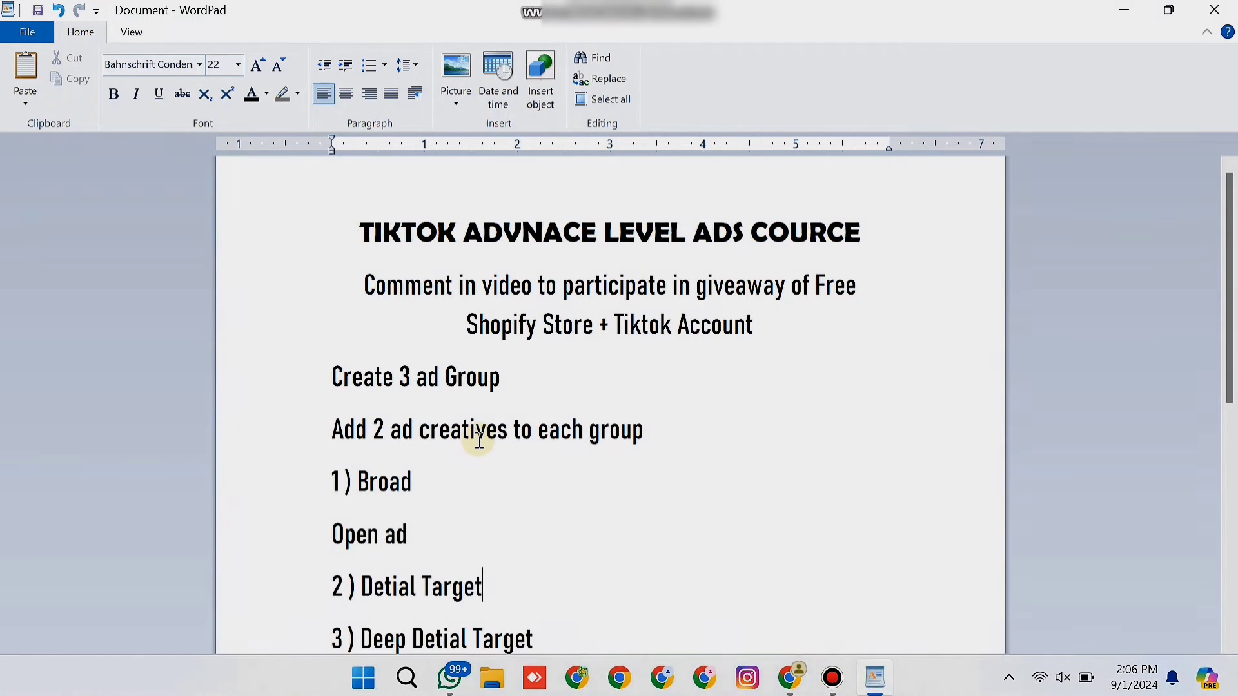
{"action": "left_click_drag", "start_coordinate": [332, 374], "coordinate": [495, 383]}
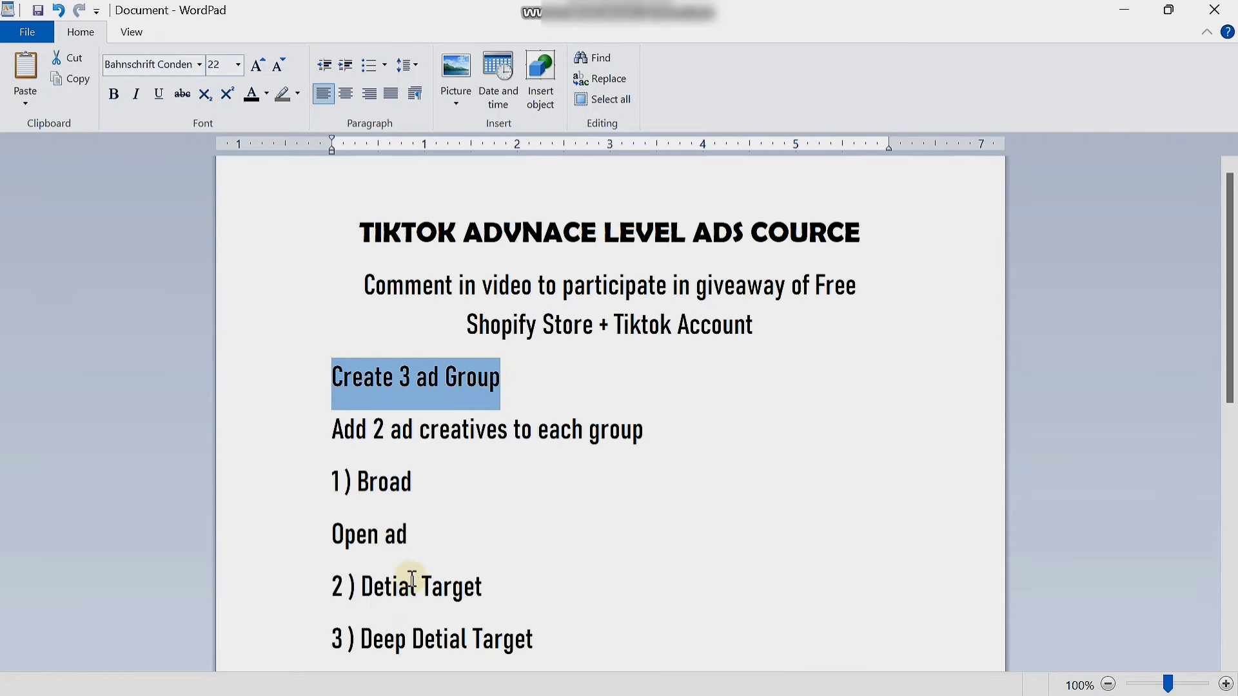
{"action": "left_click", "coordinate": [183, 95]}
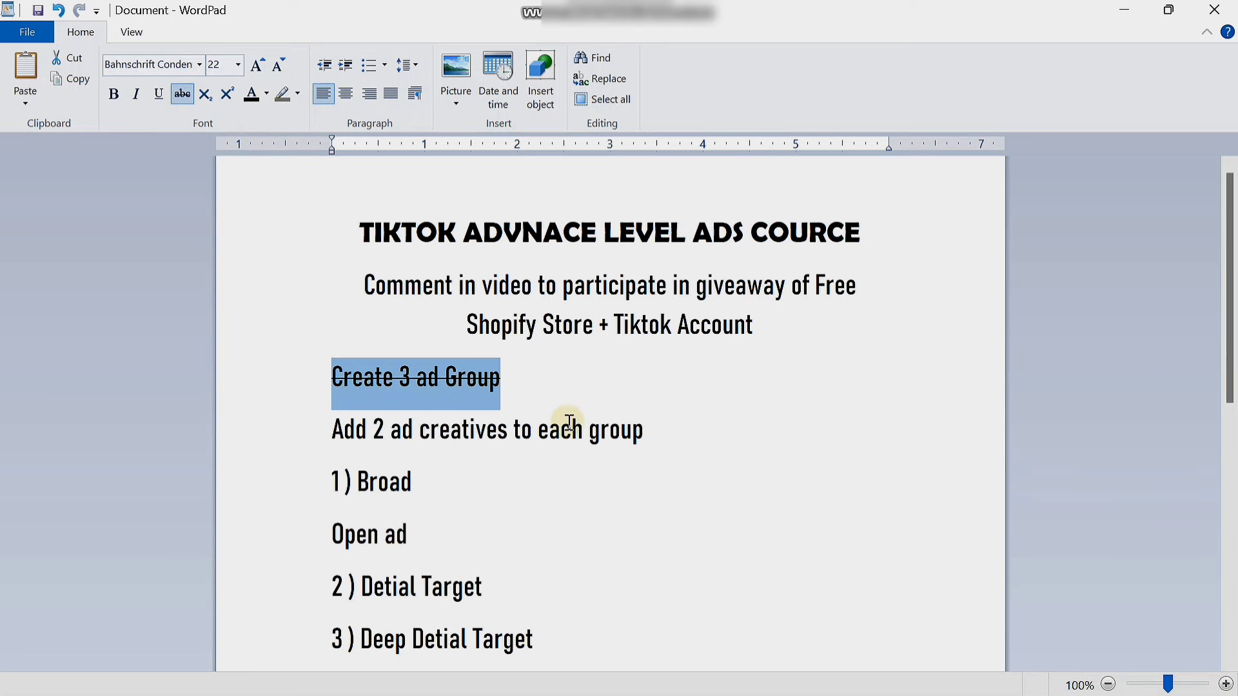
{"action": "left_click", "coordinate": [500, 495]}
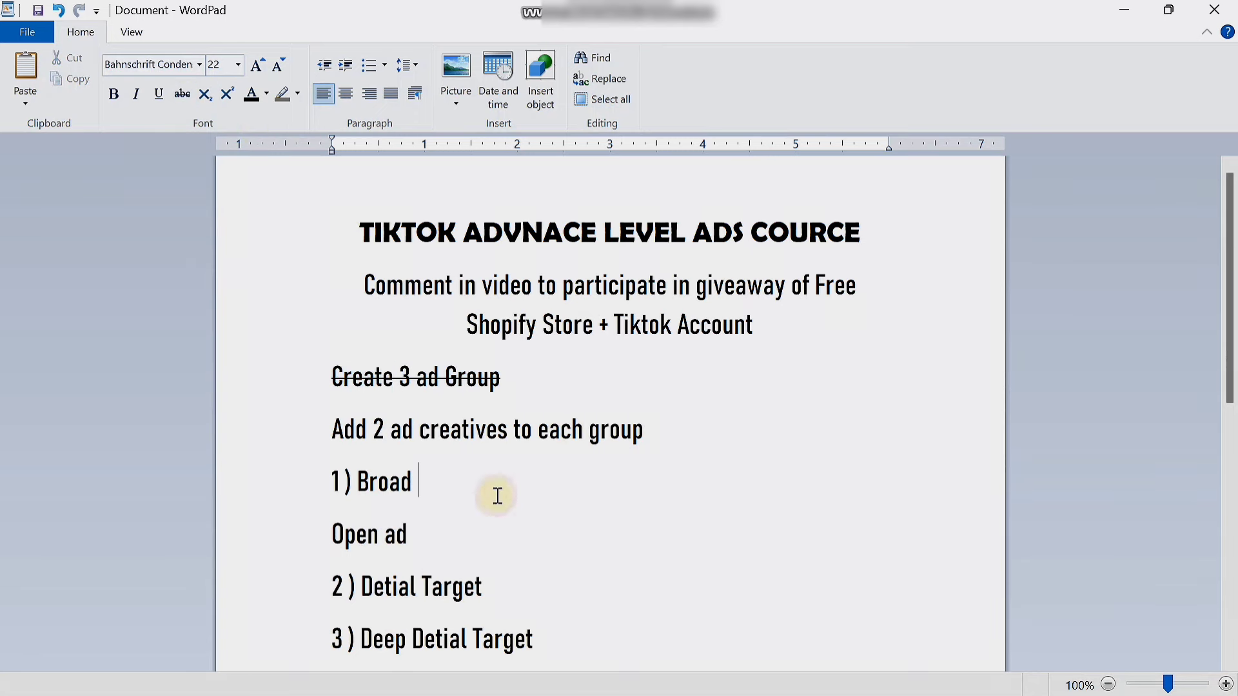
Return to TikTok Ads Manager and rename the first listed ad group "Broad 1 ad set"
{"action": "left_click", "coordinate": [1120, 19]}
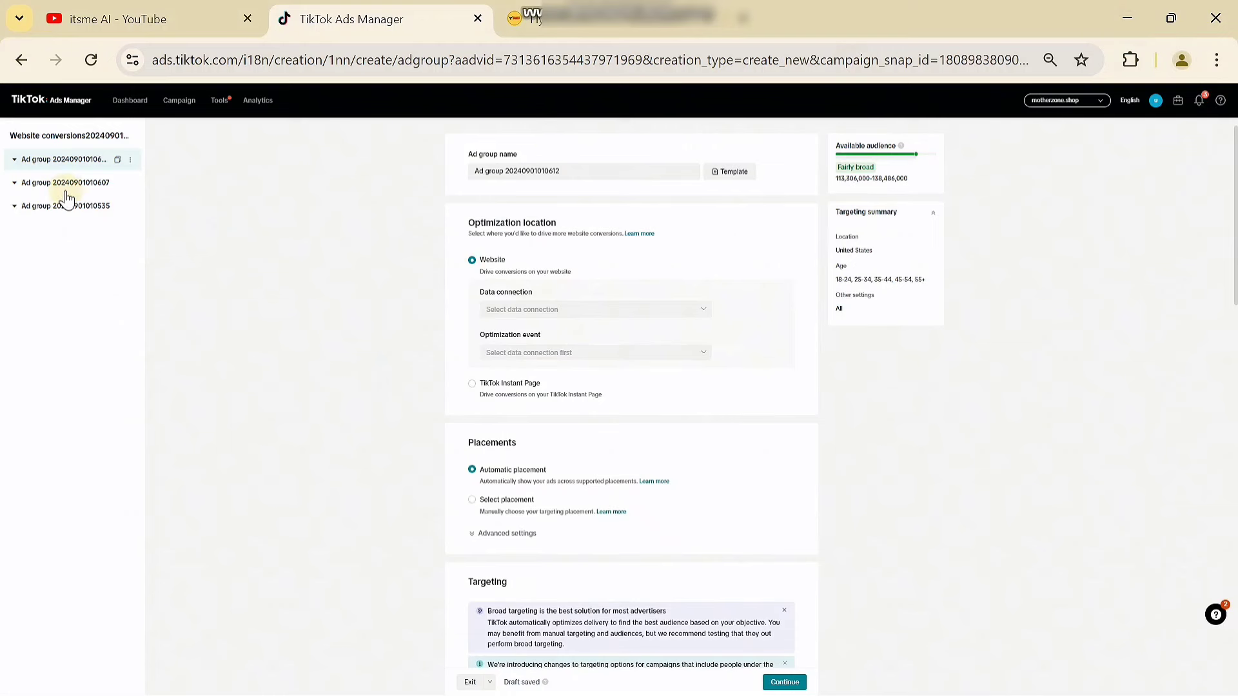
{"action": "triple_click", "coordinate": [579, 171]}
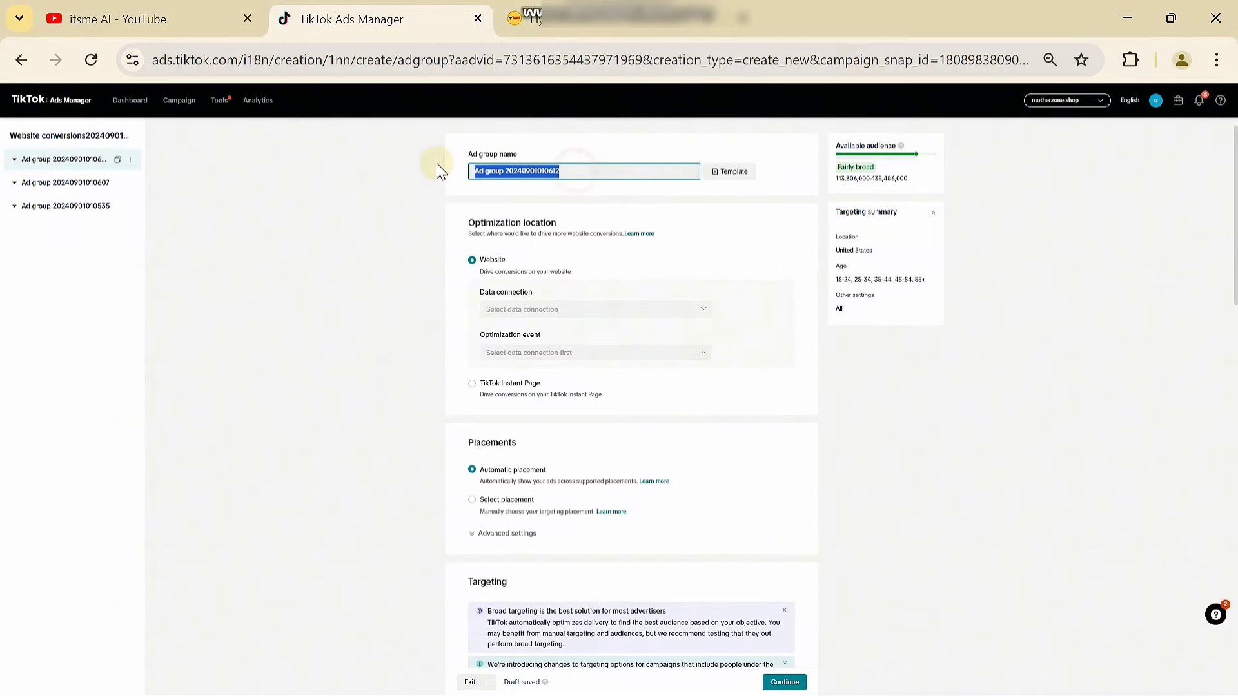
{"action": "type", "text": "B"}
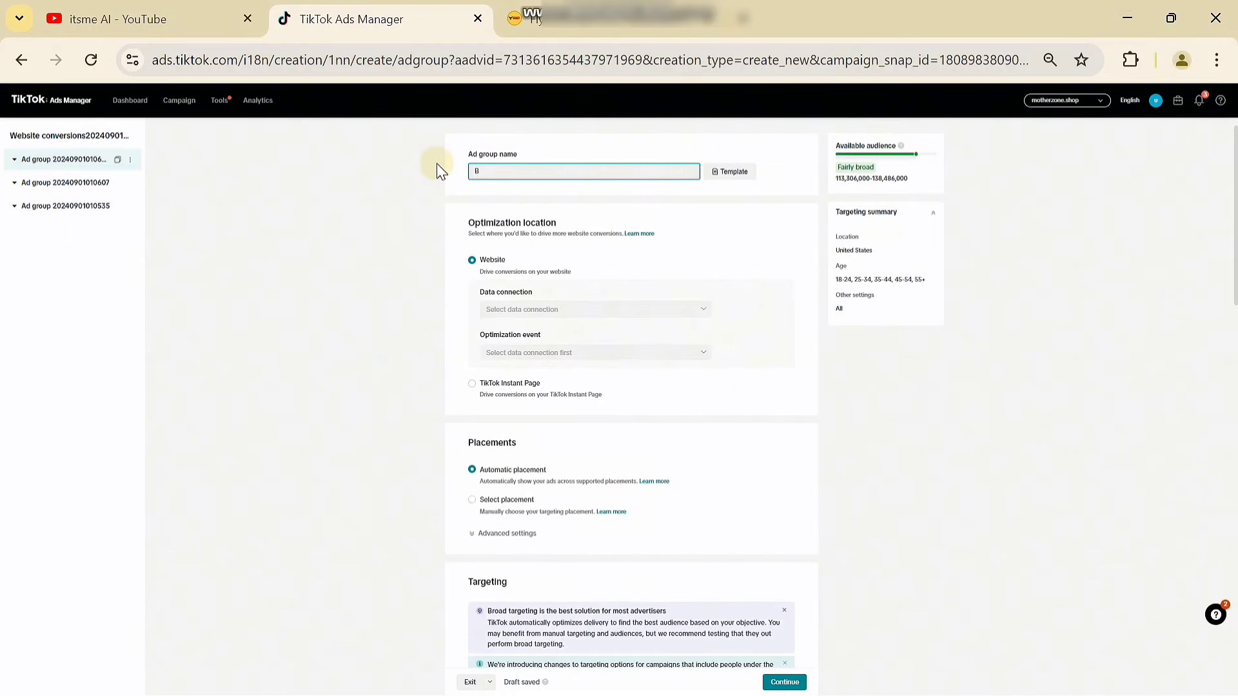
{"action": "type", "text": "road 1 ad set"}
{"action": "left_click", "coordinate": [379, 220]}
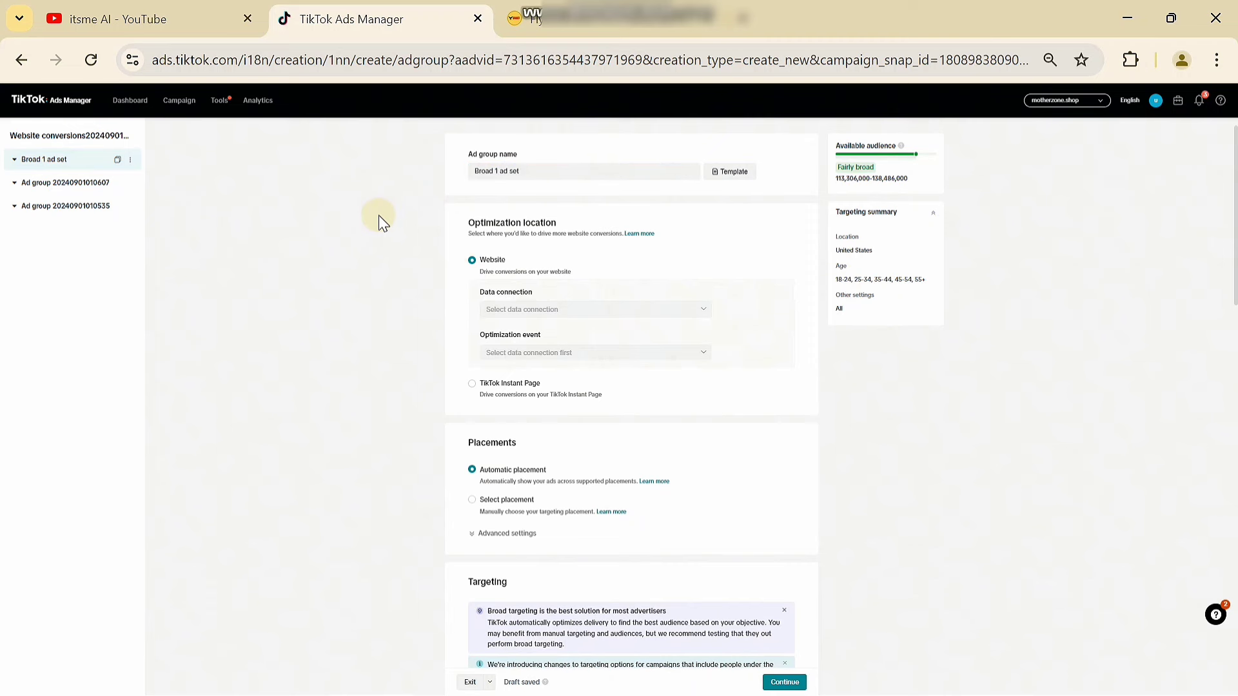
Rename the second listed ad group "Detail Target ad set 2"
{"action": "left_click", "coordinate": [76, 185]}
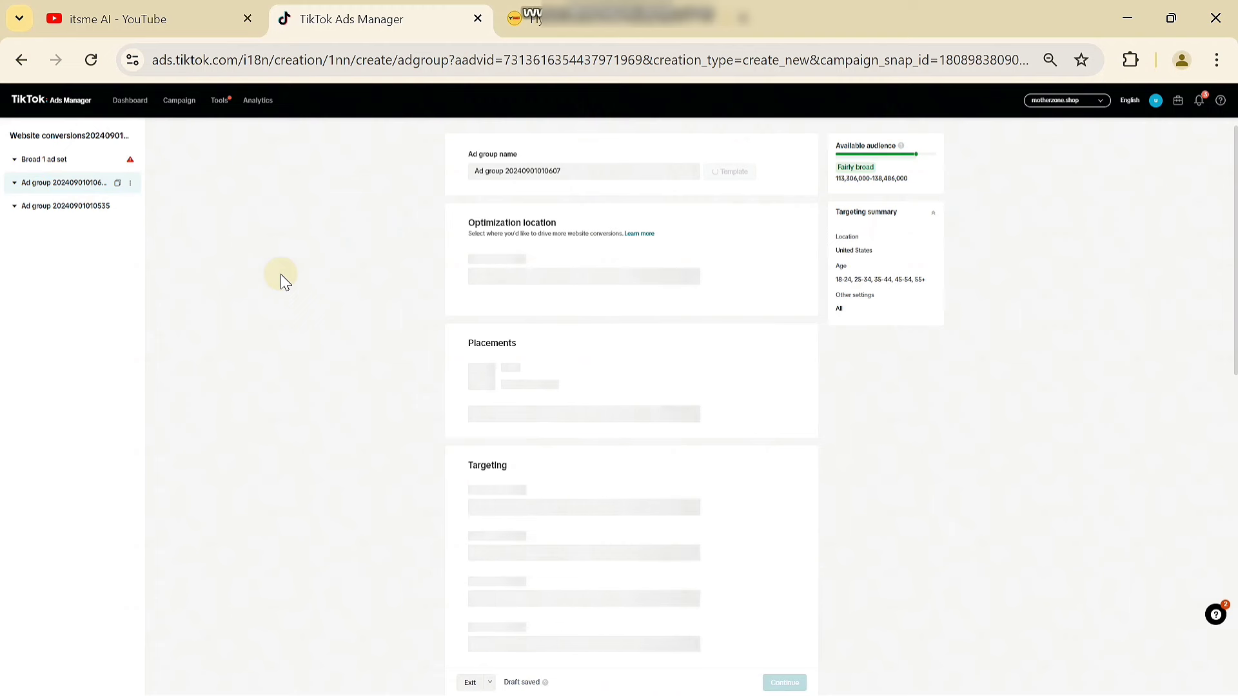
{"action": "left_click_drag", "start_coordinate": [569, 170], "coordinate": [435, 157]}
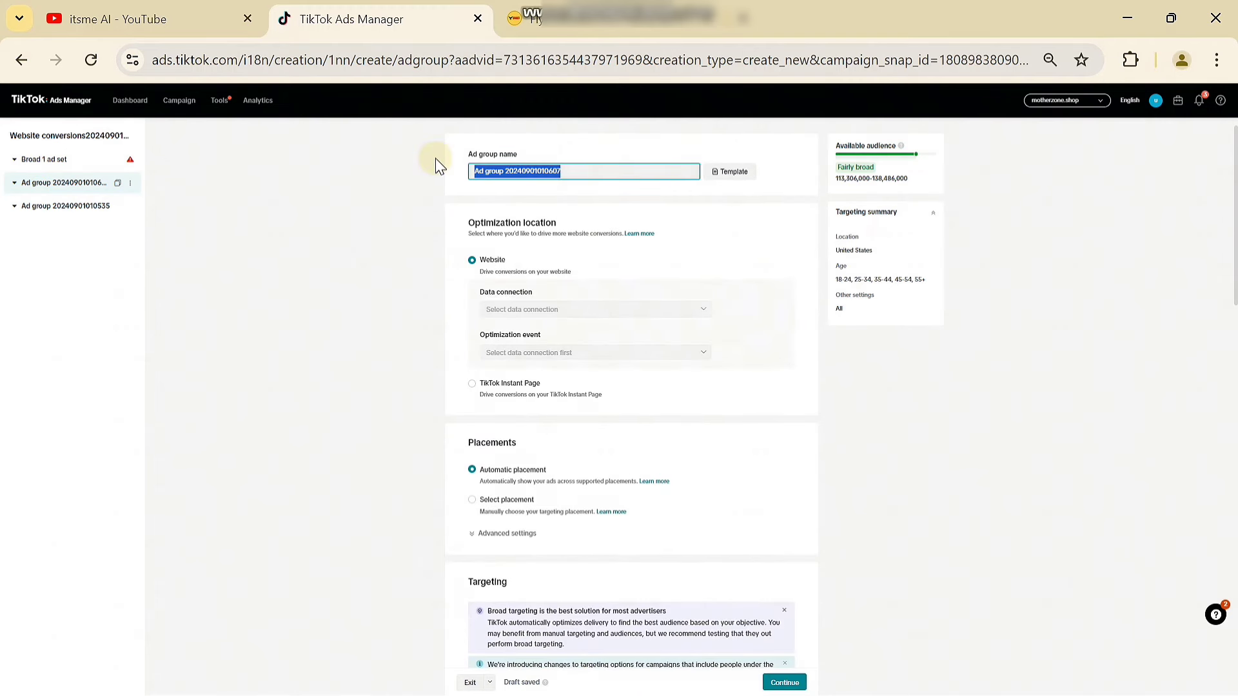
{"action": "type", "text": "De"}
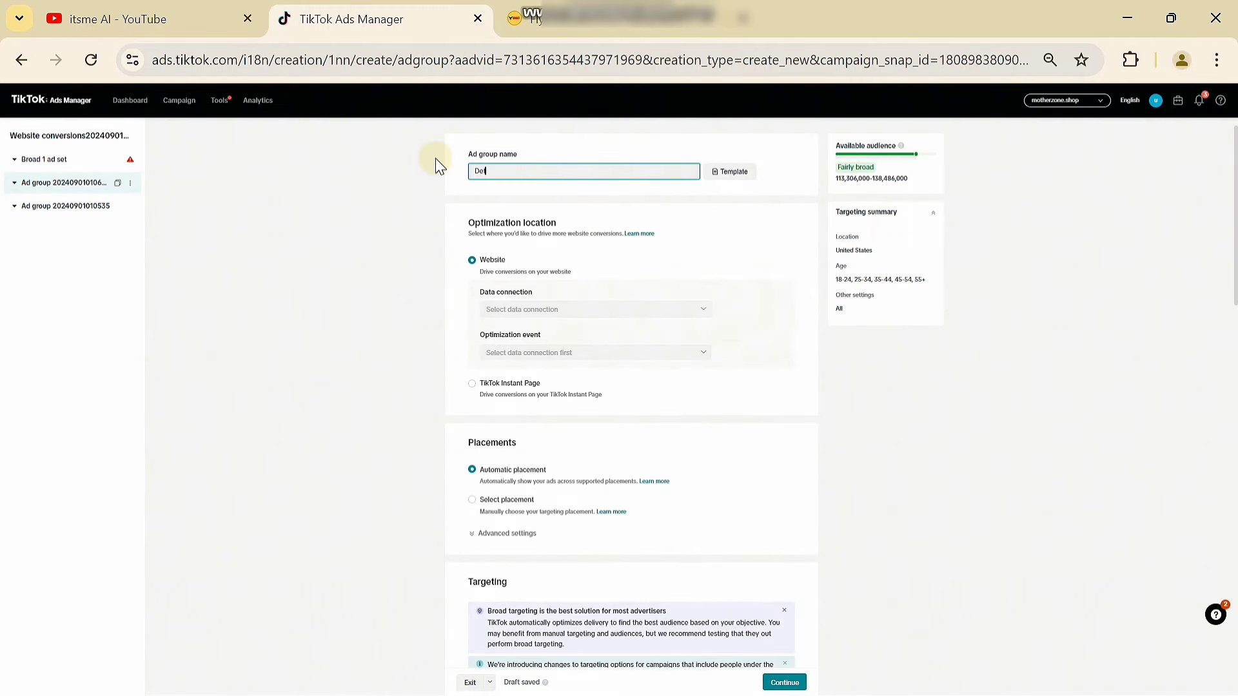
{"action": "type", "text": "tail Target ad set 2"}
{"action": "left_click", "coordinate": [415, 212]}
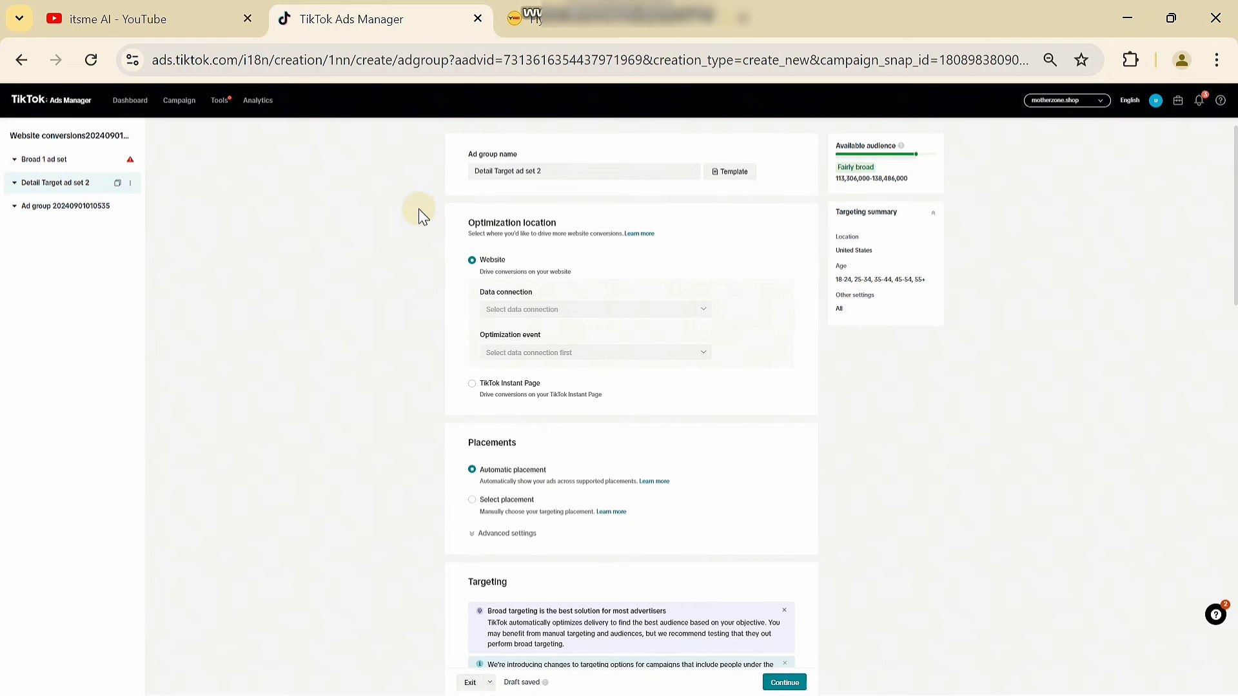
Rename the third listed ad group "Deep Detail 3 ad set"
{"action": "left_click", "coordinate": [66, 209]}
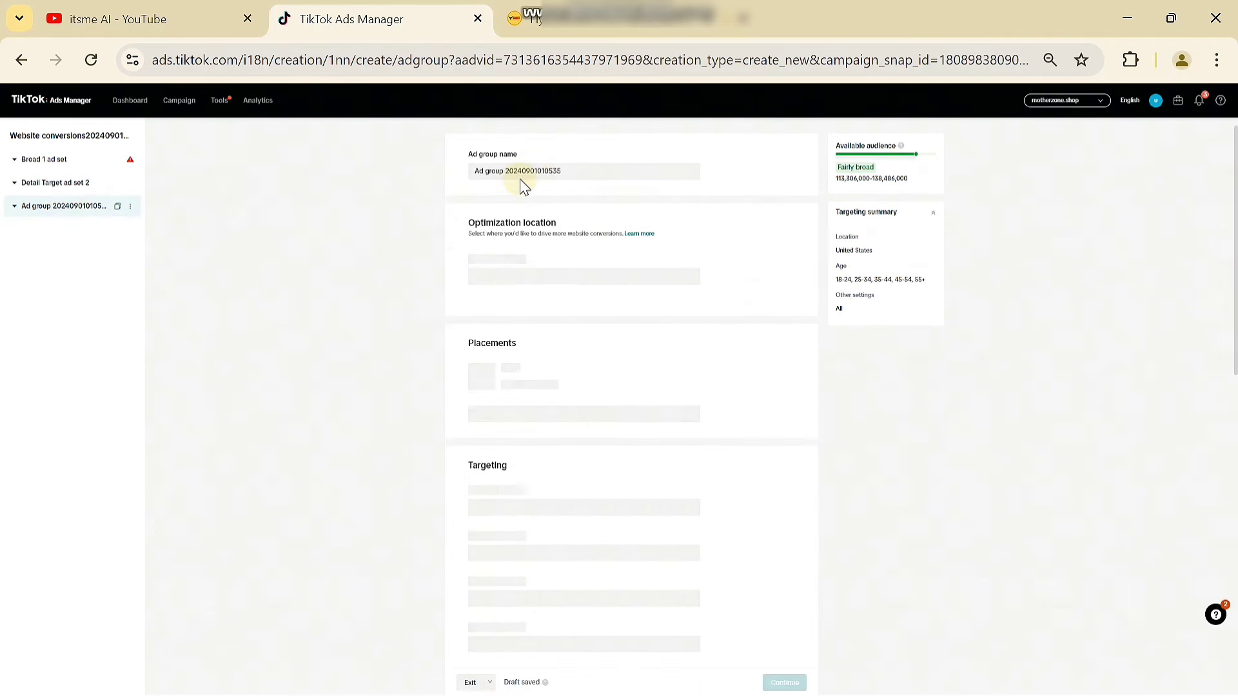
{"action": "left_click_drag", "start_coordinate": [570, 166], "coordinate": [467, 169]}
{"action": "type", "text": "Dee"}
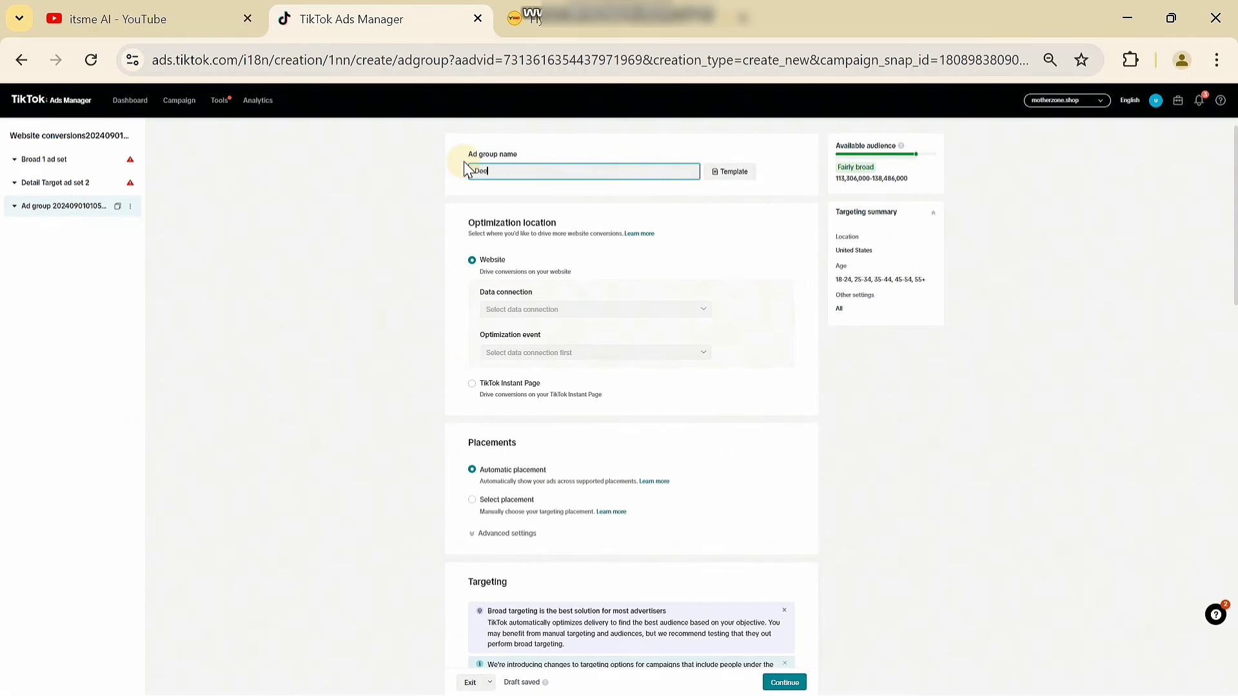
{"action": "type", "text": "p Detail 3 ad set"}
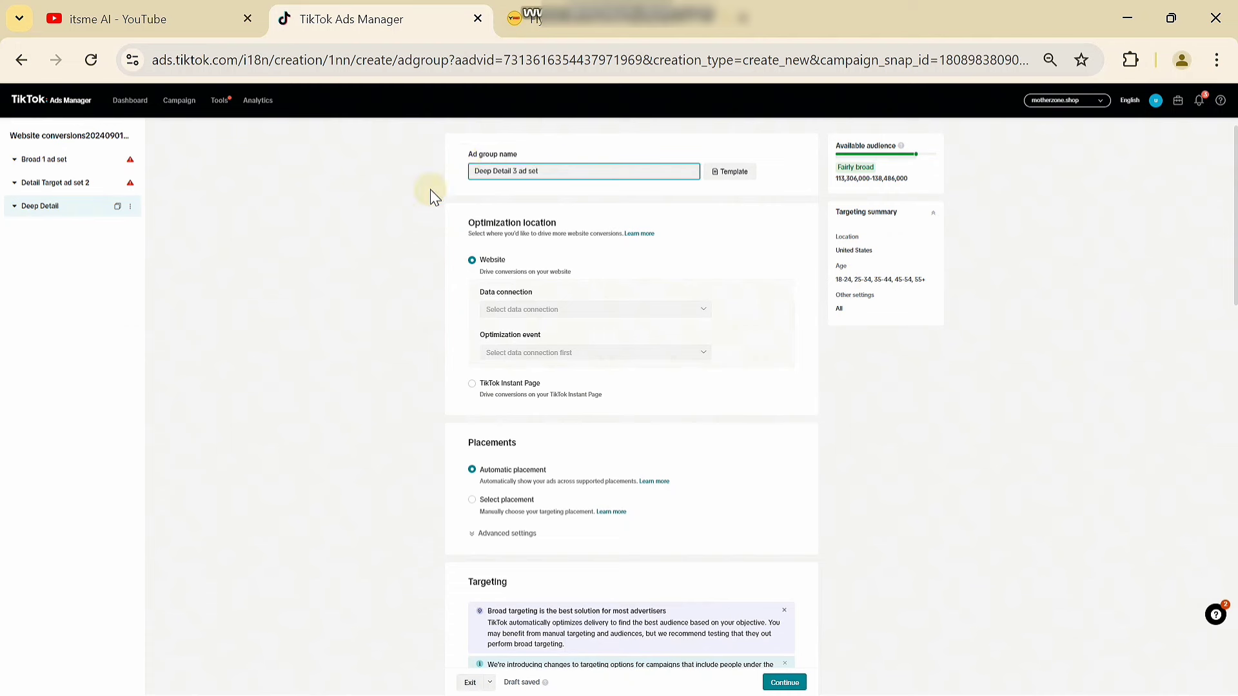
{"action": "left_click", "coordinate": [365, 234]}
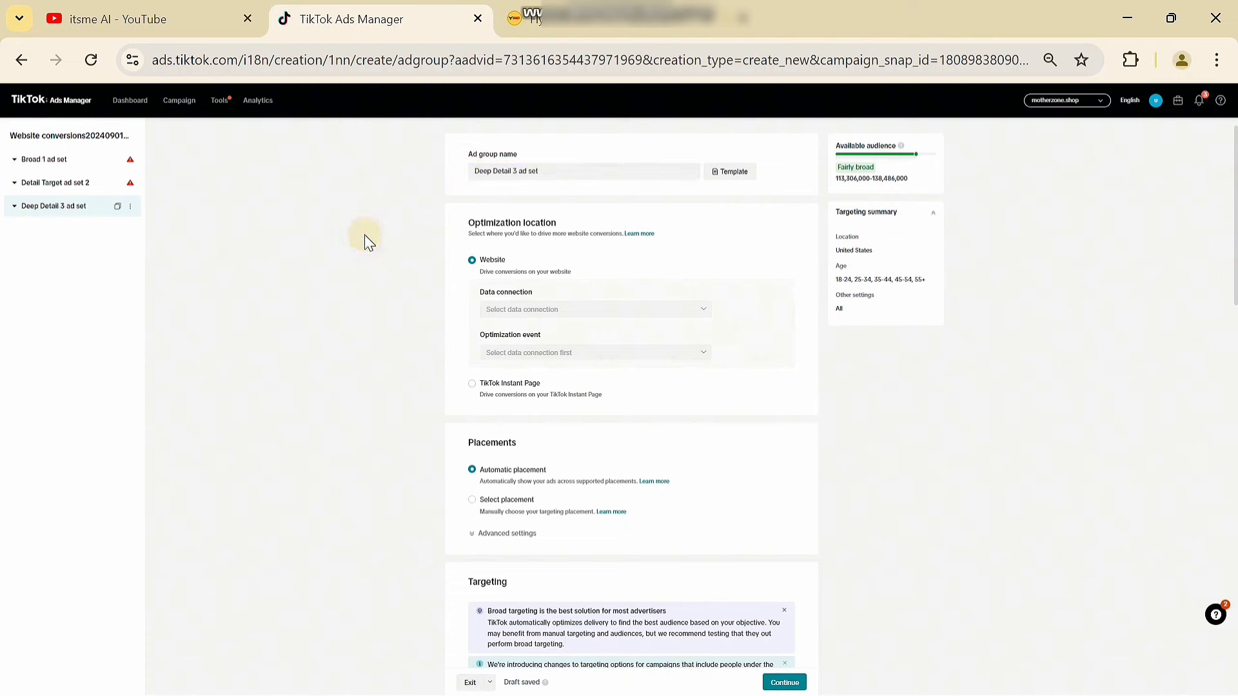
In the Broad 1 ad set, select the active TikTok Pixel for Shopify as data connection and Complete Payment as optimization event
{"action": "left_click", "coordinate": [54, 164]}
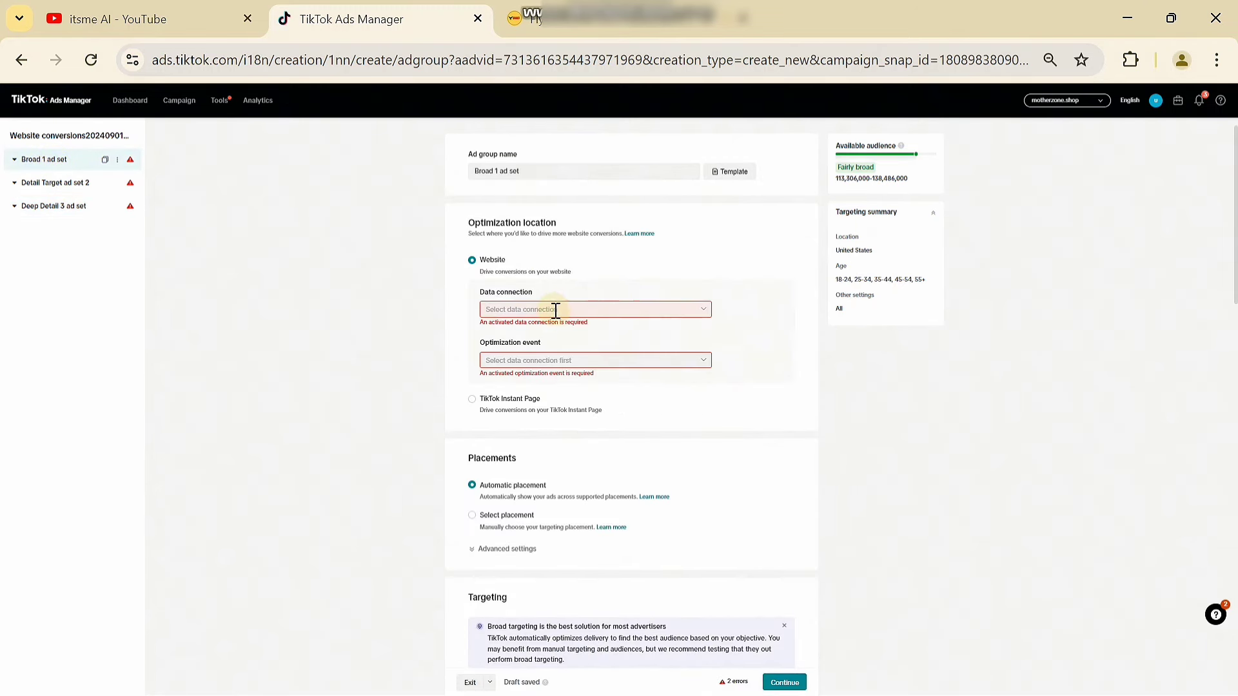
{"action": "left_click", "coordinate": [555, 309]}
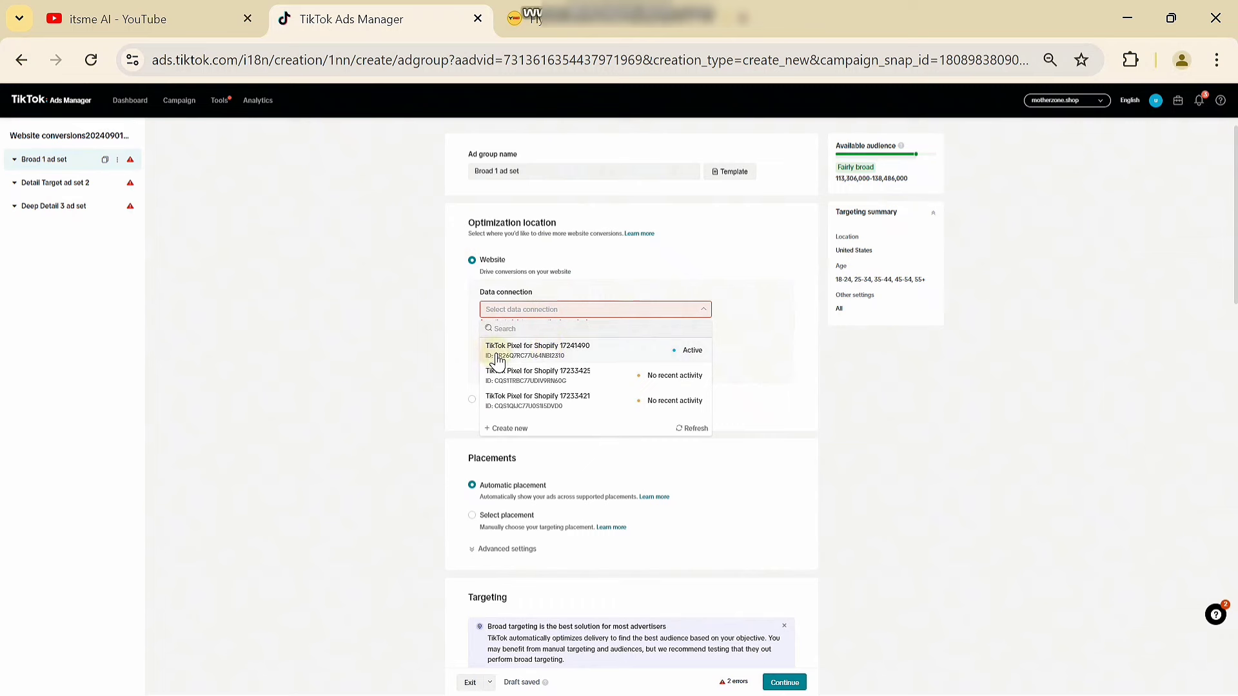
{"action": "left_click", "coordinate": [549, 350]}
{"action": "left_click", "coordinate": [532, 352]}
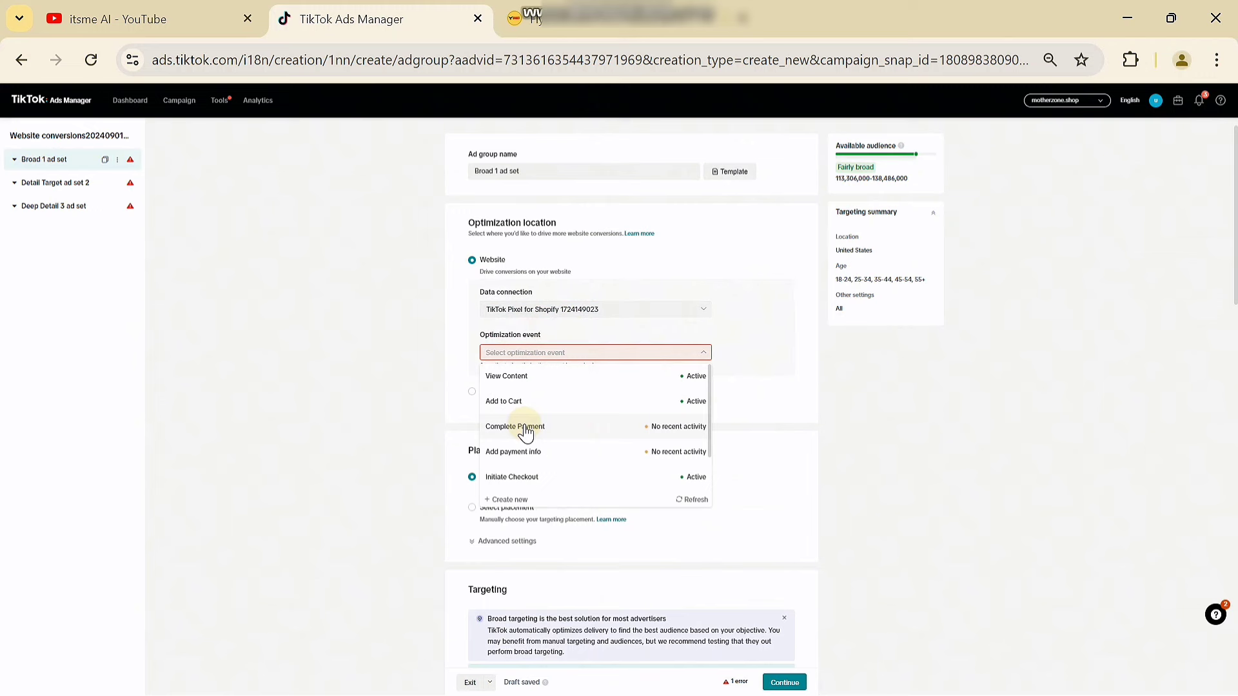
{"action": "left_click", "coordinate": [526, 429]}
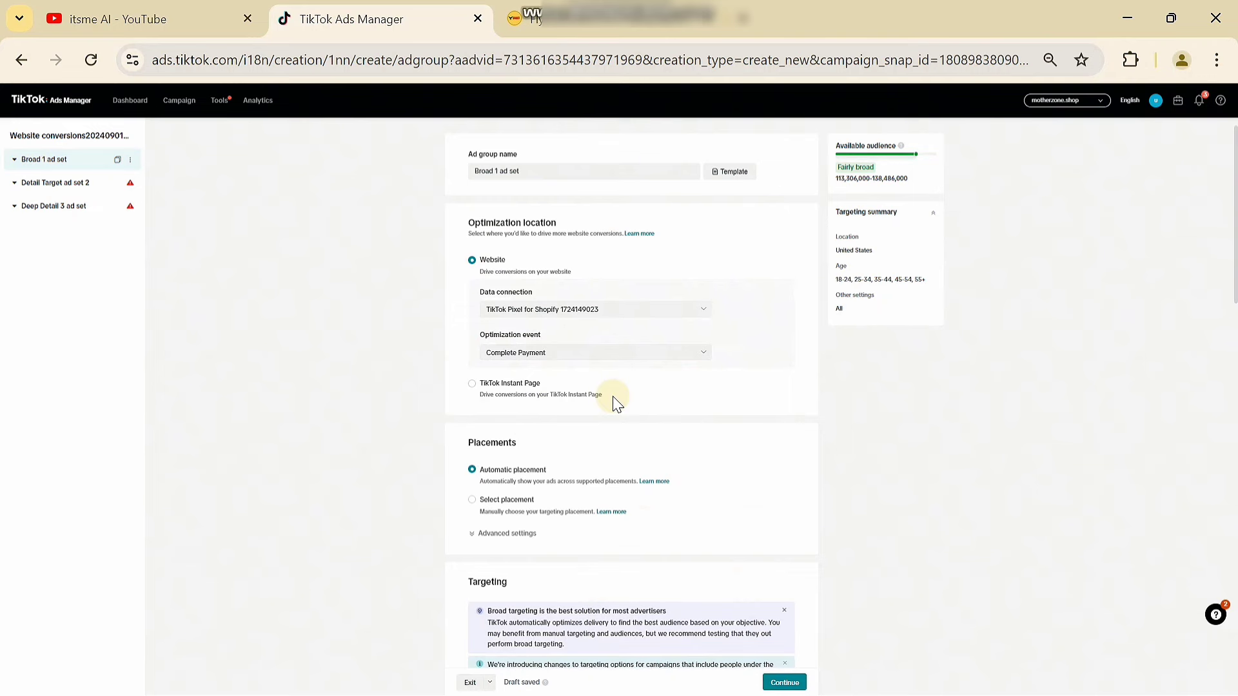
Choose manual placement for the Broad 1 ad set and keep only TikTok, excluding Global App Bundle and Pangle
{"action": "scroll", "coordinate": [612, 403], "scroll_direction": "down", "scroll_amount": 3}
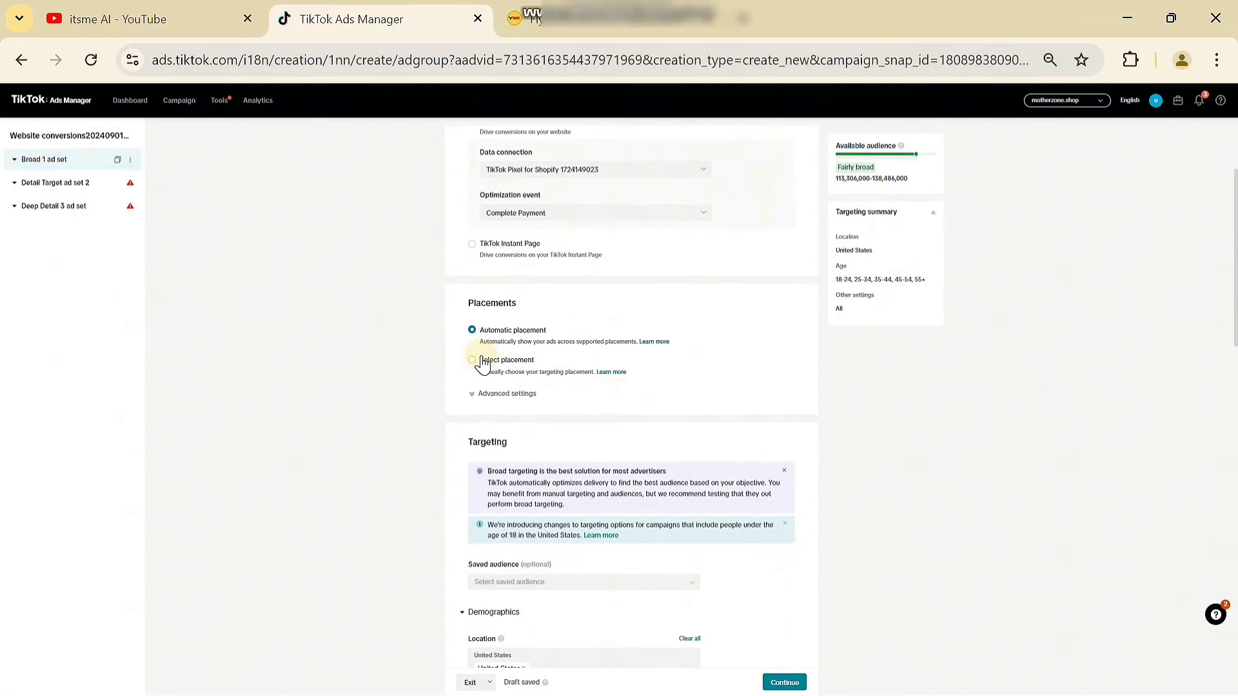
{"action": "left_click", "coordinate": [480, 362]}
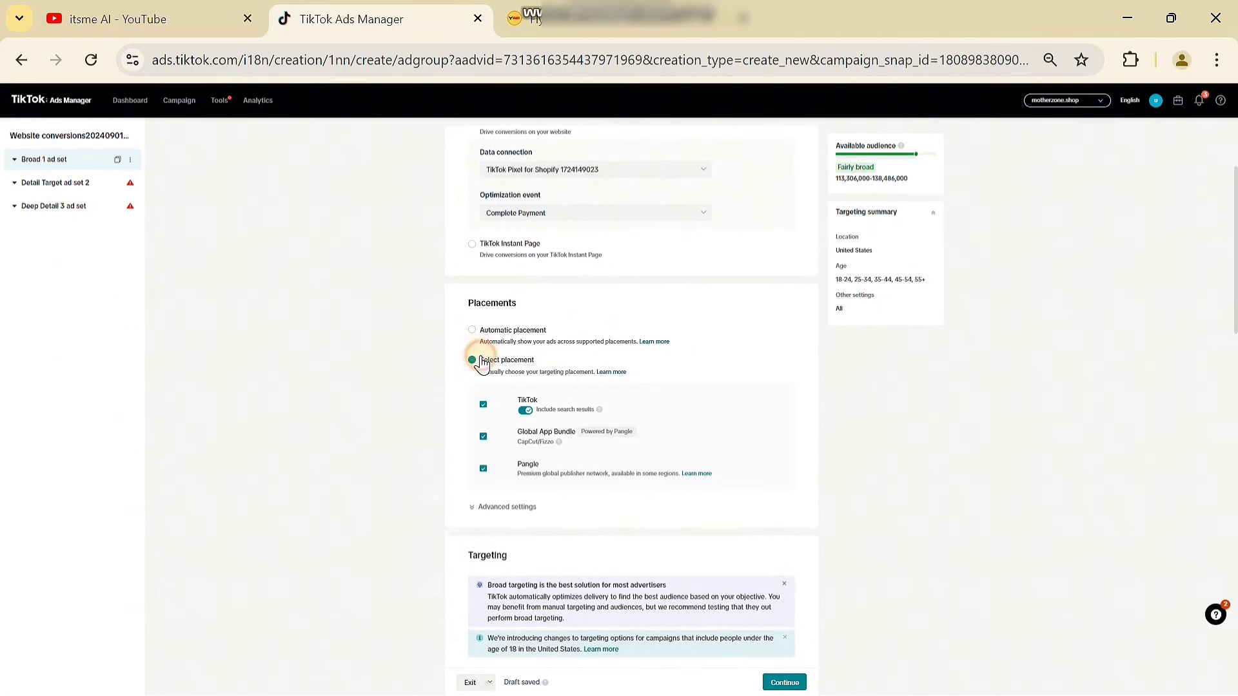
{"action": "left_click", "coordinate": [484, 466]}
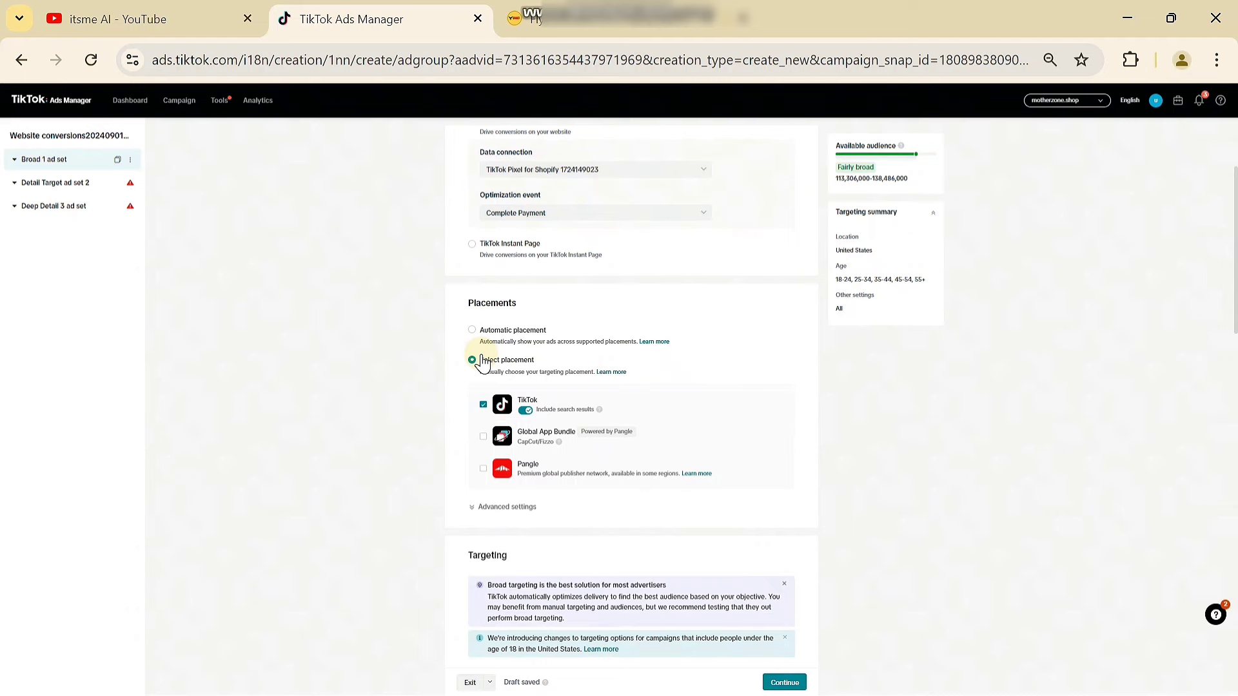
Replace the United States target location with Saudi Arabia and United Arab Emirates in the ad group's demographics
{"action": "scroll", "coordinate": [484, 358], "scroll_direction": "down", "scroll_amount": 7}
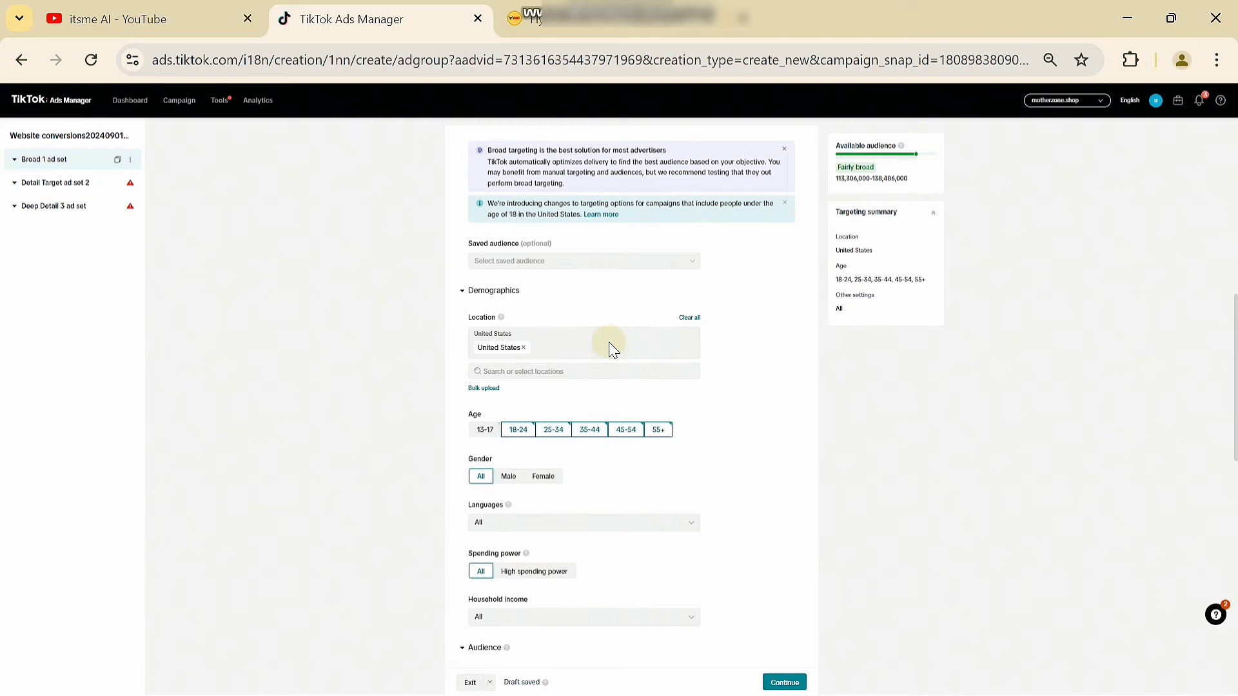
{"action": "left_click", "coordinate": [524, 348]}
{"action": "left_click", "coordinate": [516, 341]}
{"action": "scroll", "coordinate": [561, 400], "scroll_direction": "down", "scroll_amount": 3}
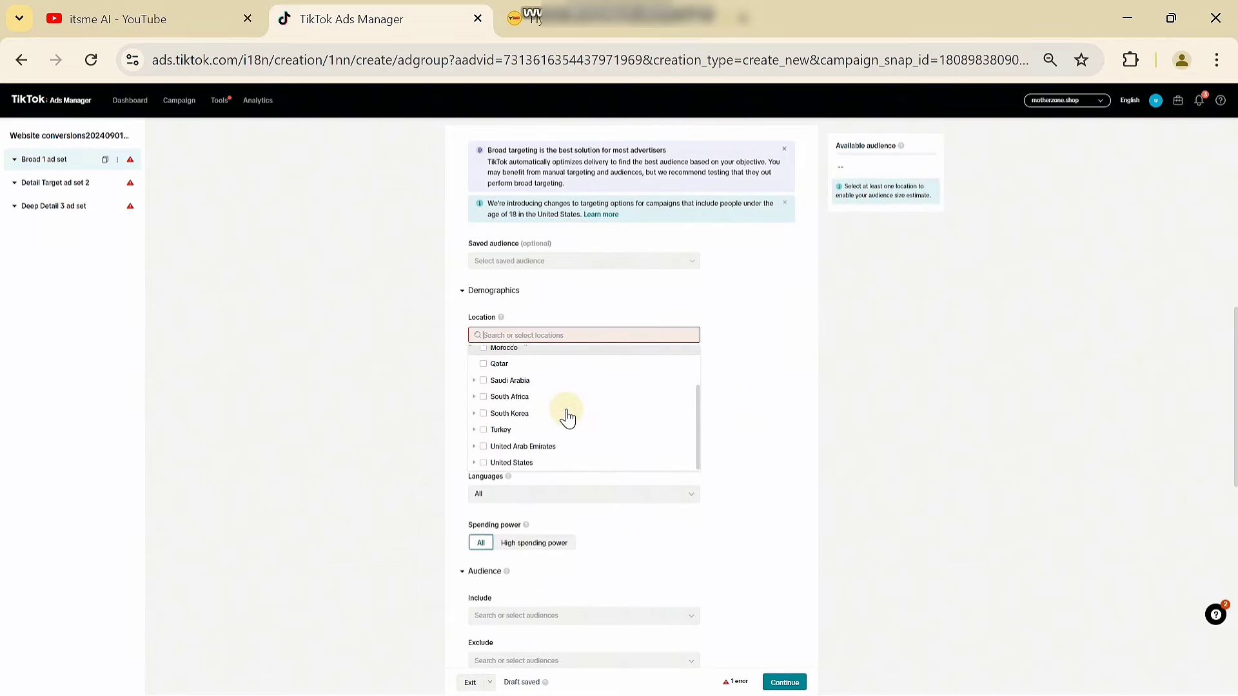
{"action": "scroll", "coordinate": [503, 411], "scroll_direction": "up", "scroll_amount": 5}
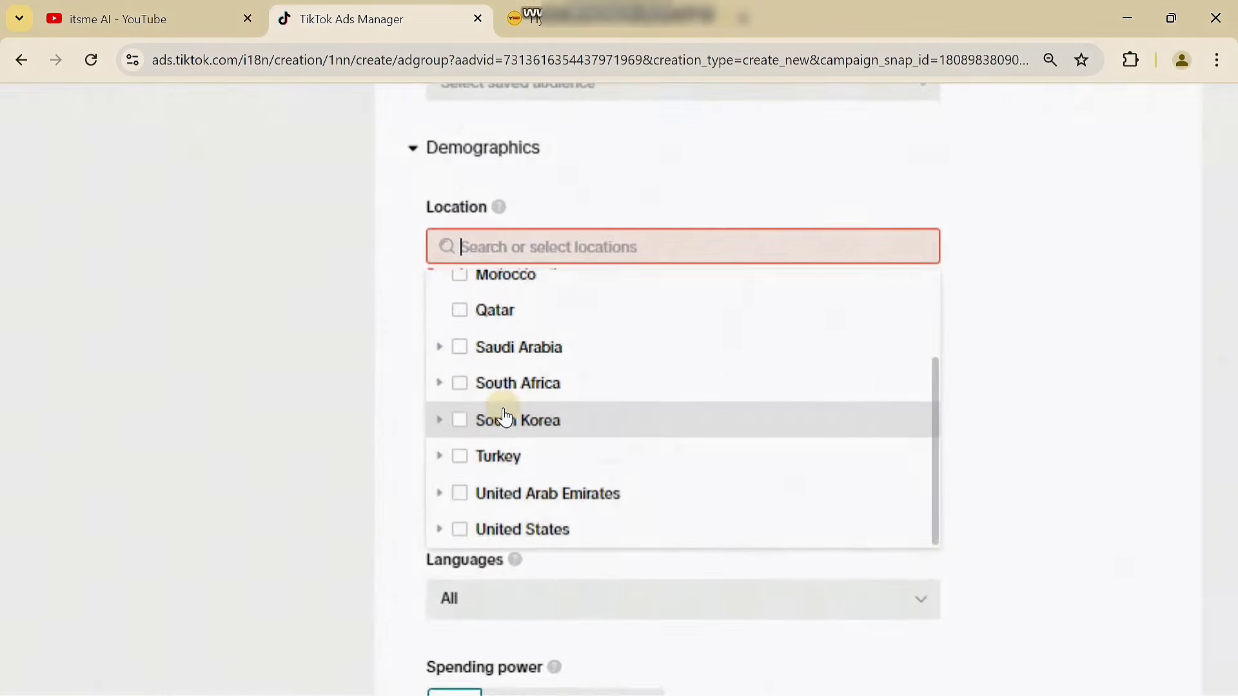
{"action": "left_click", "coordinate": [444, 329]}
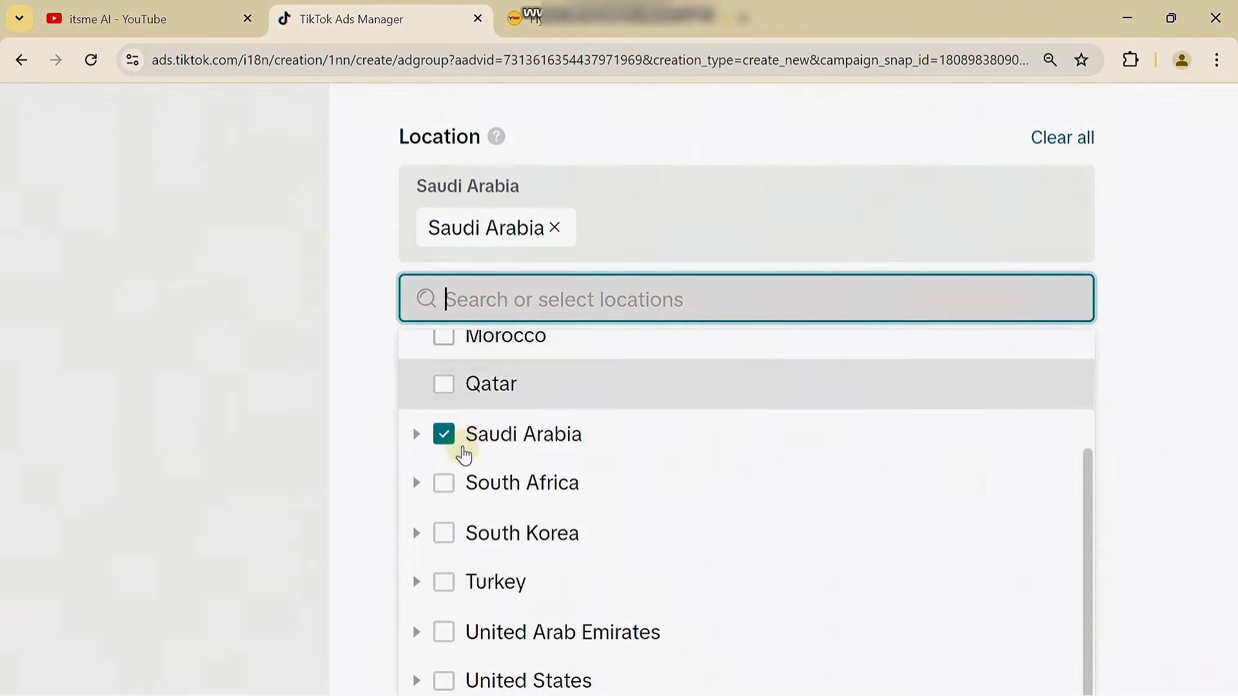
{"action": "left_click", "coordinate": [446, 633]}
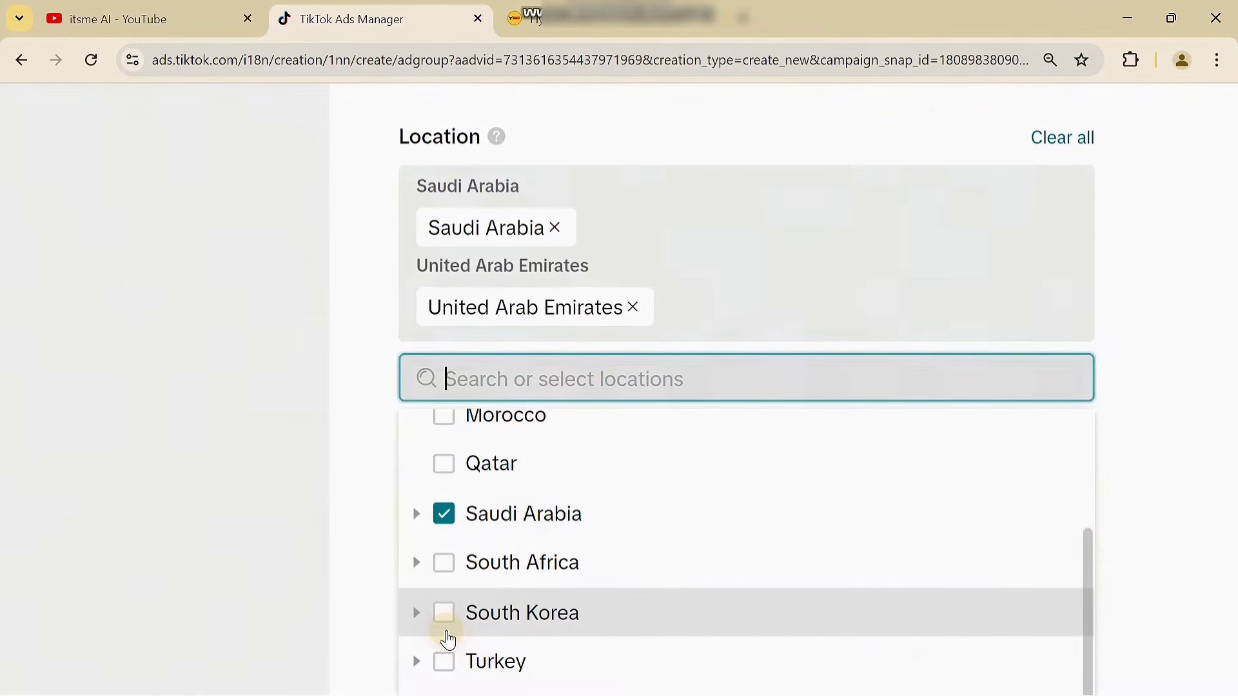
{"action": "left_click", "coordinate": [257, 434]}
Target the age groups 18-24, 25-34, 35-44 and 45-54 in the Broad 1 ad set
{"action": "scroll", "coordinate": [251, 433], "scroll_direction": "down", "scroll_amount": 5}
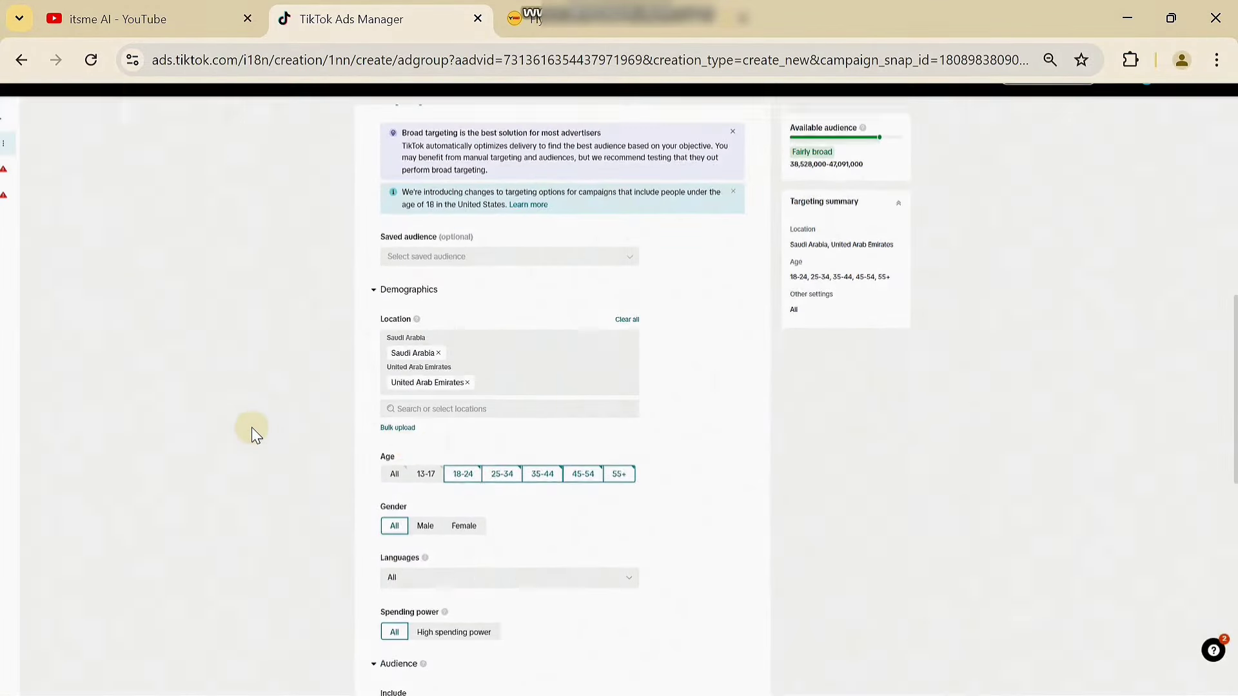
{"action": "left_click", "coordinate": [395, 475]}
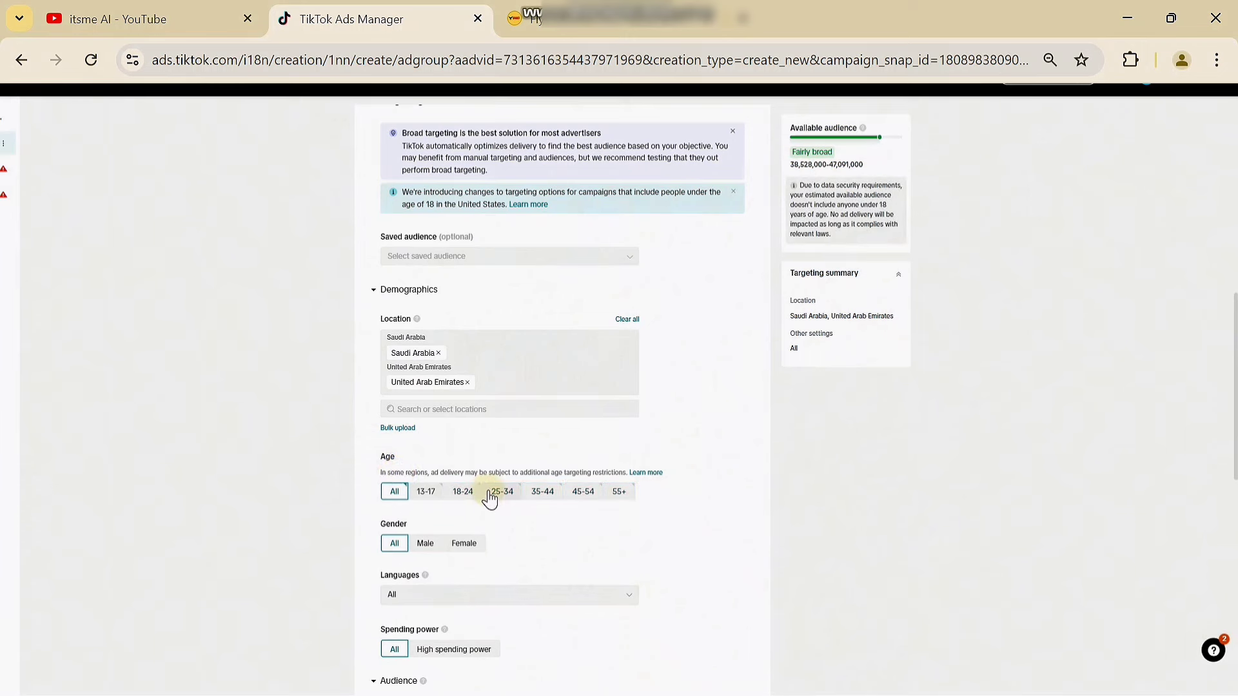
{"action": "scroll", "coordinate": [487, 493], "scroll_direction": "down", "scroll_amount": 1}
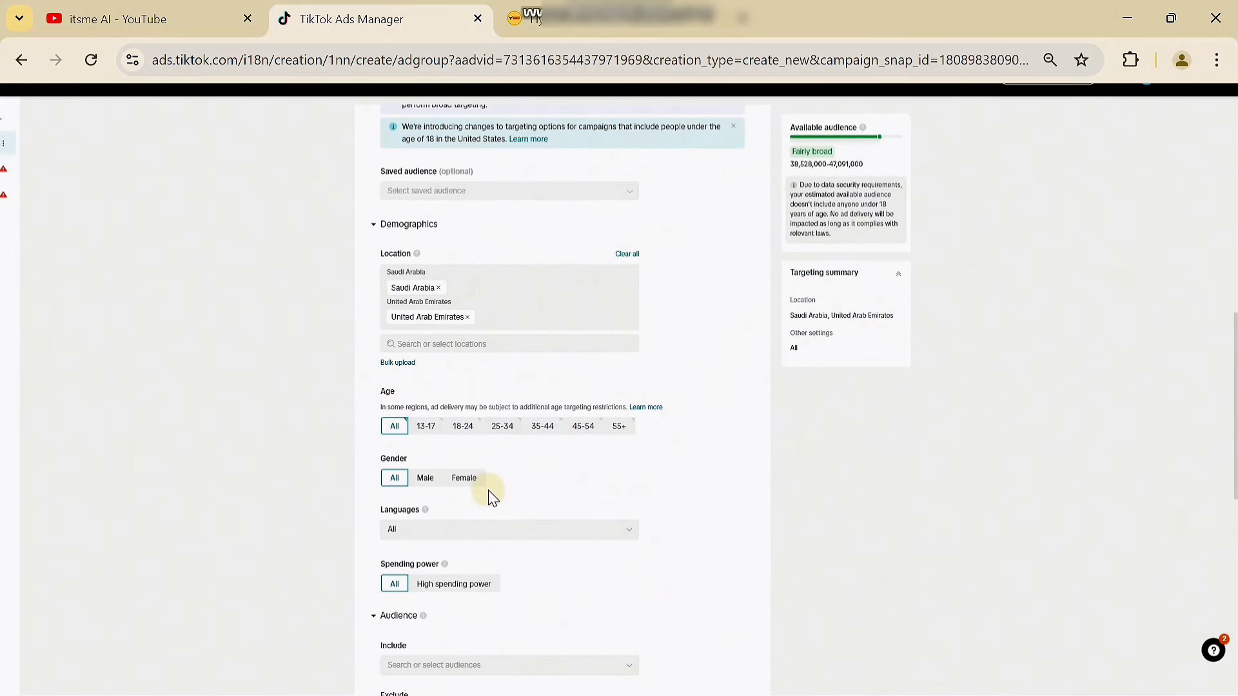
{"action": "left_click", "coordinate": [462, 426]}
{"action": "left_click", "coordinate": [506, 418]}
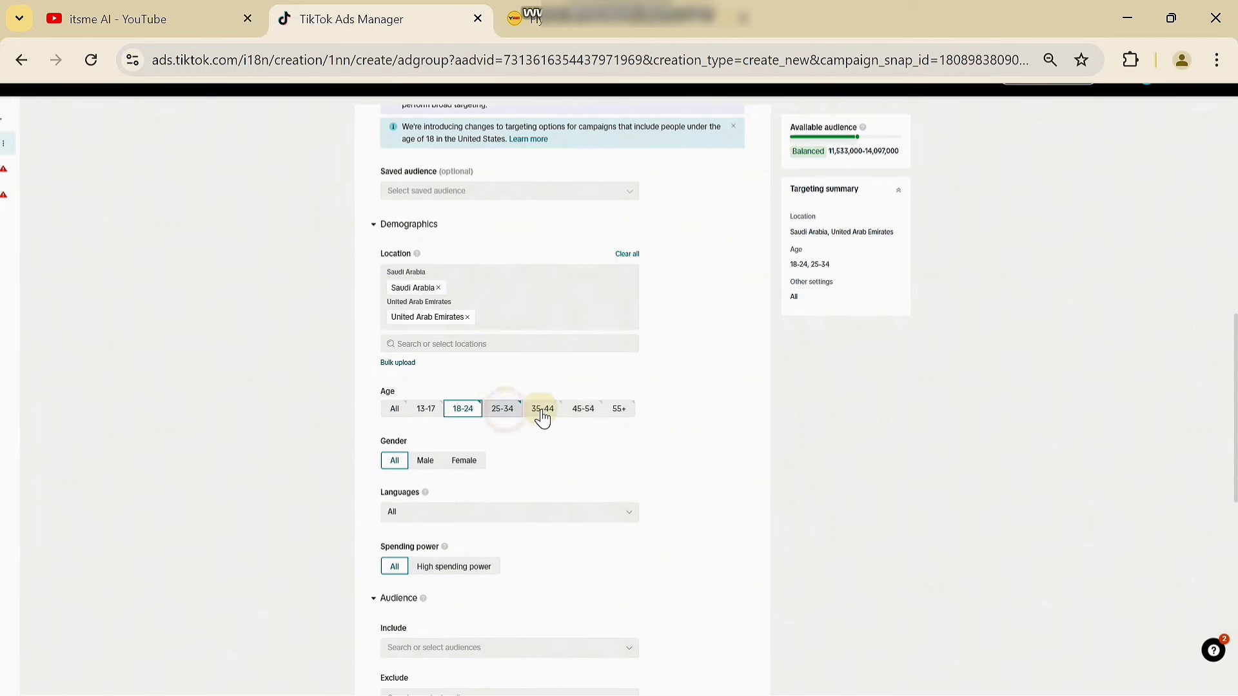
{"action": "left_click", "coordinate": [543, 418]}
{"action": "left_click", "coordinate": [583, 414]}
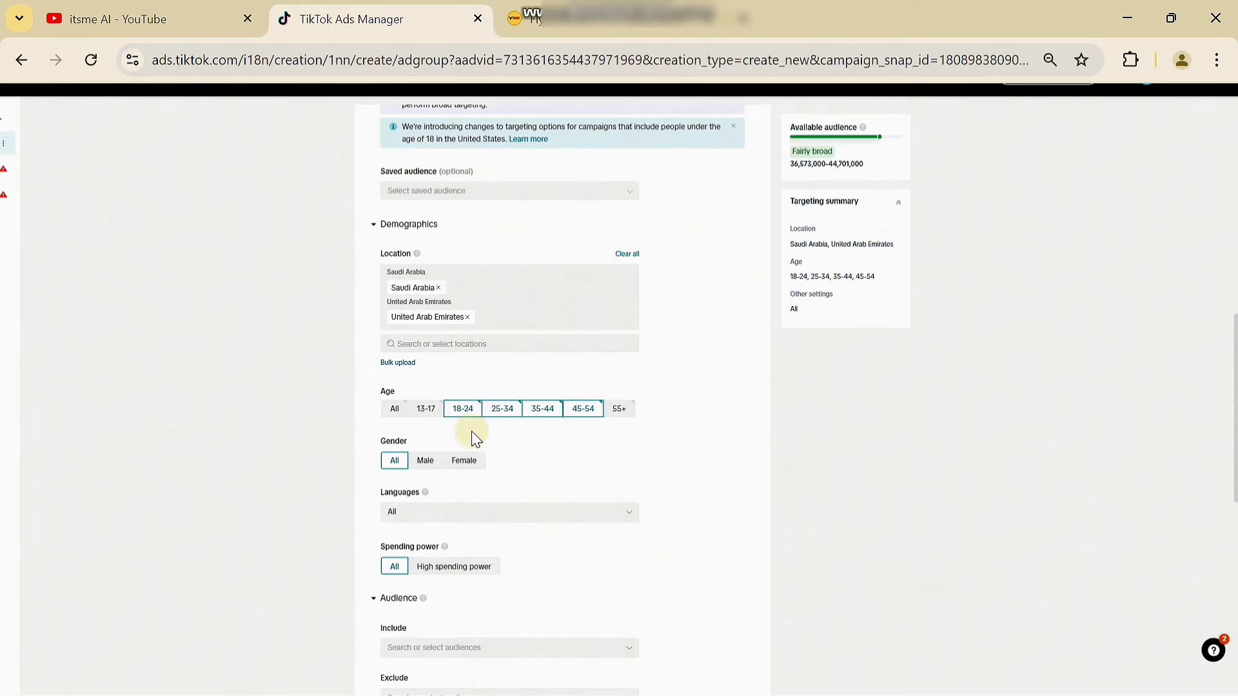
Set the Broad 1 ad set's daily budget to 40 USD and continue to its ad creation page
{"action": "scroll", "coordinate": [545, 462], "scroll_direction": "down", "scroll_amount": 2}
{"action": "scroll", "coordinate": [526, 451], "scroll_direction": "down", "scroll_amount": 1}
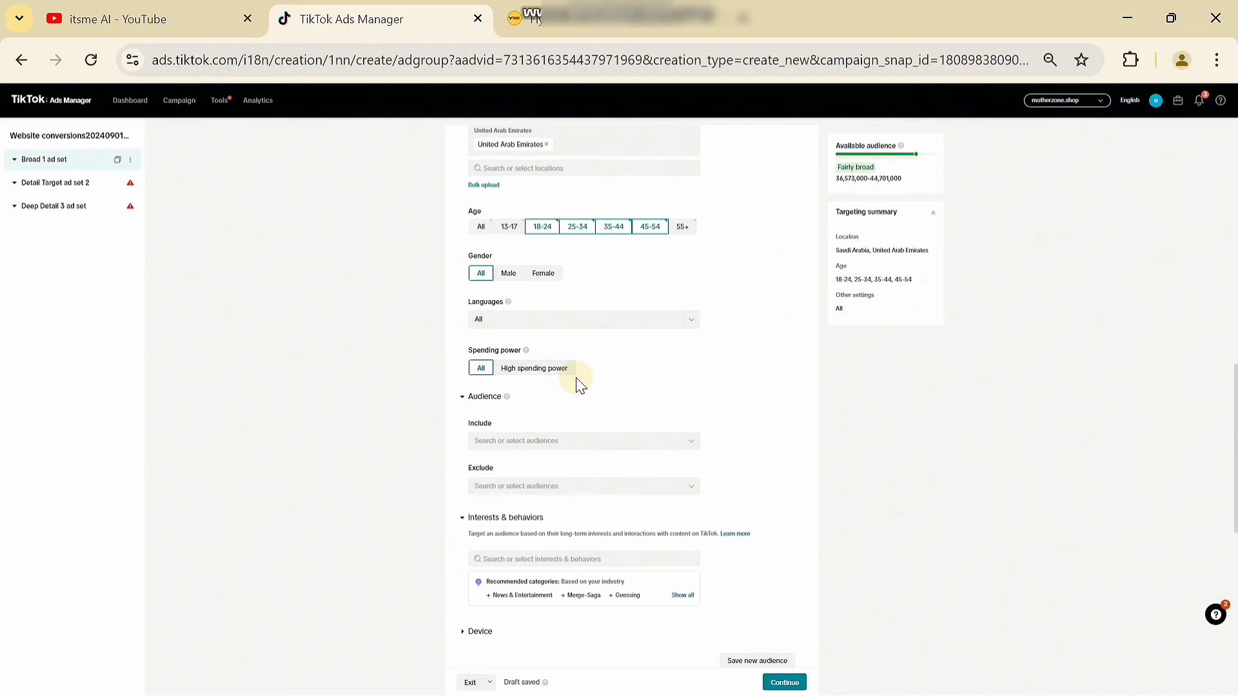
{"action": "scroll", "coordinate": [579, 385], "scroll_direction": "down", "scroll_amount": 3}
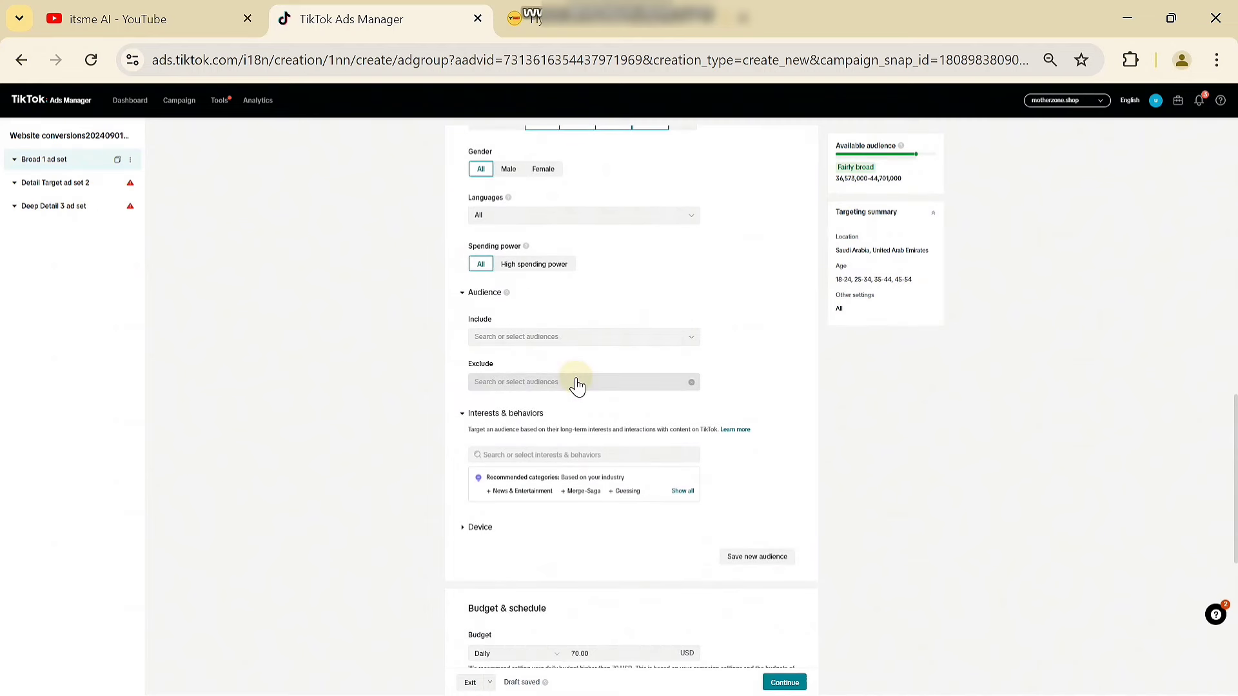
{"action": "scroll", "coordinate": [577, 385], "scroll_direction": "down", "scroll_amount": 3}
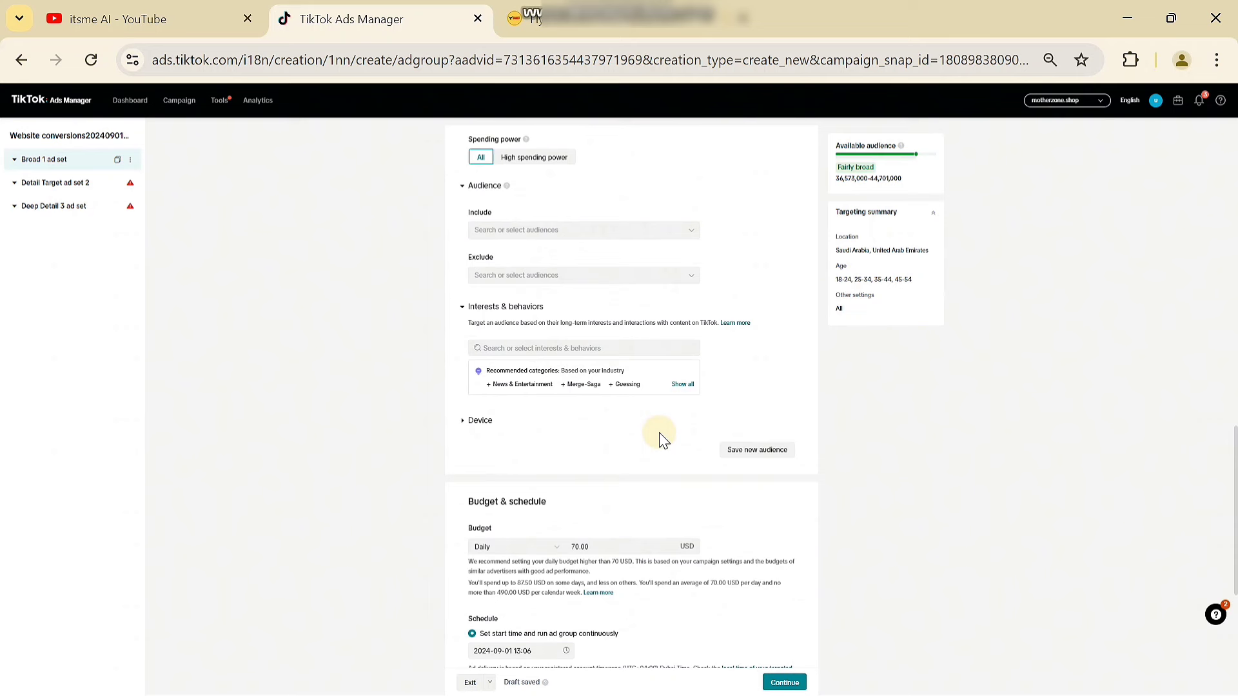
{"action": "scroll", "coordinate": [663, 441], "scroll_direction": "down", "scroll_amount": 5}
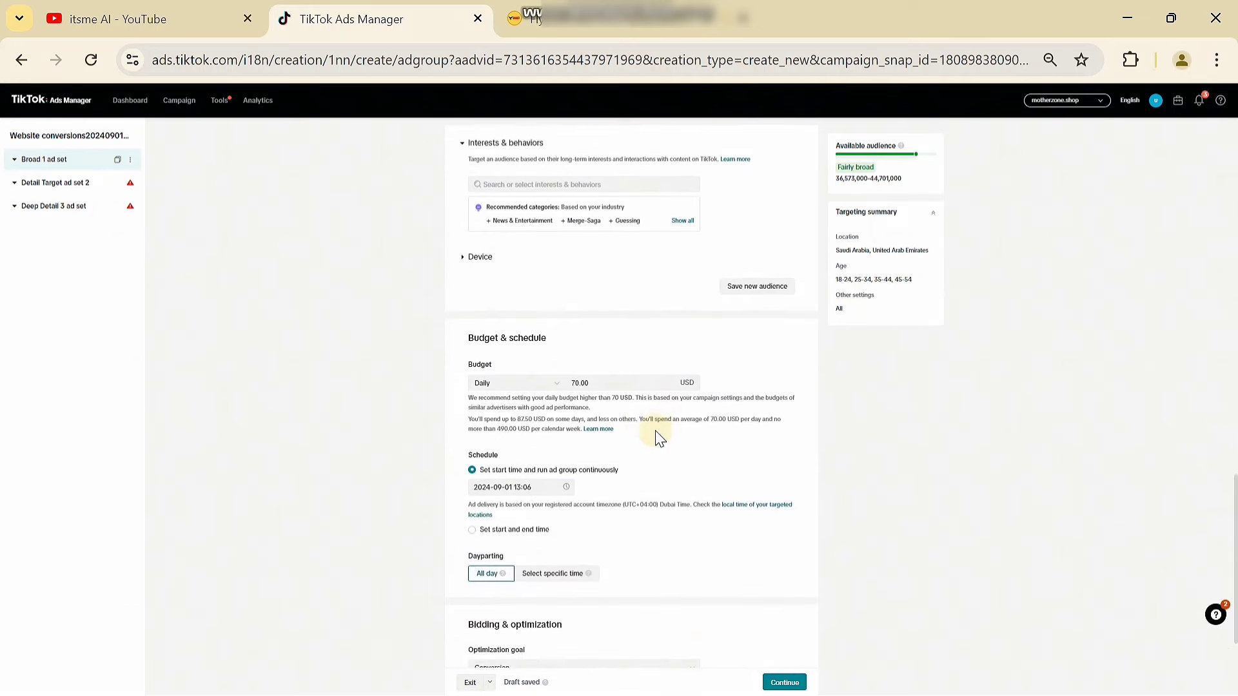
{"action": "left_click_drag", "start_coordinate": [608, 381], "coordinate": [559, 383]}
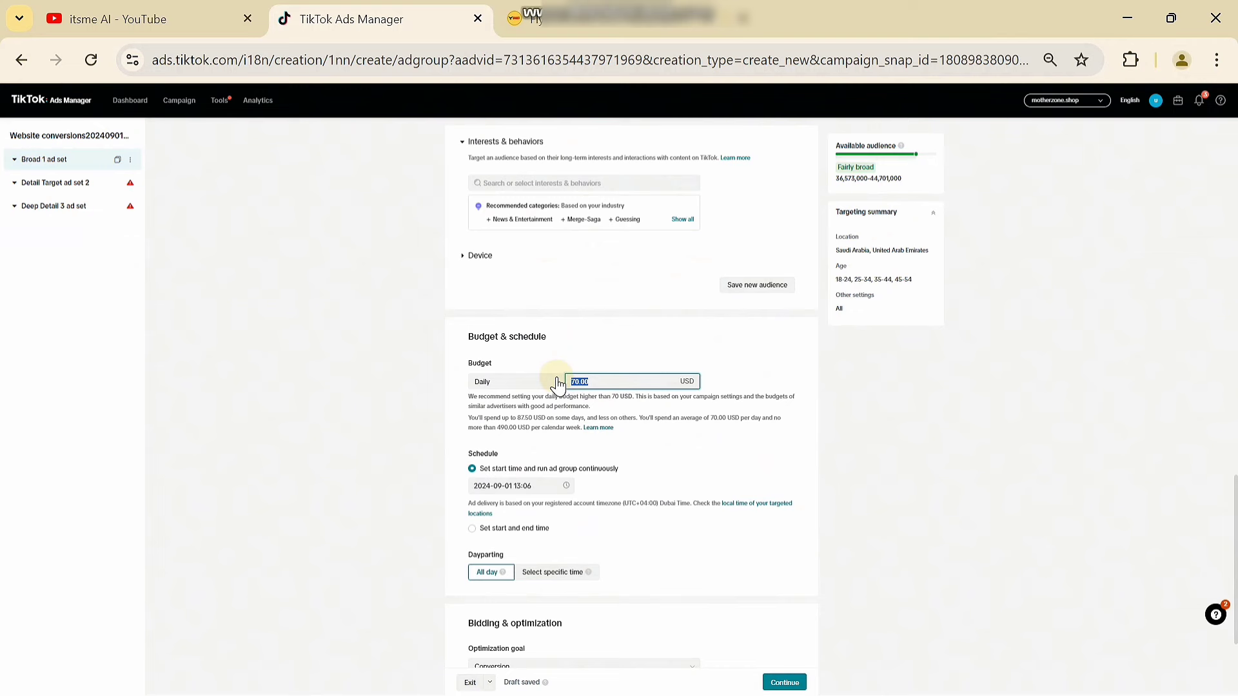
{"action": "type", "text": "40"}
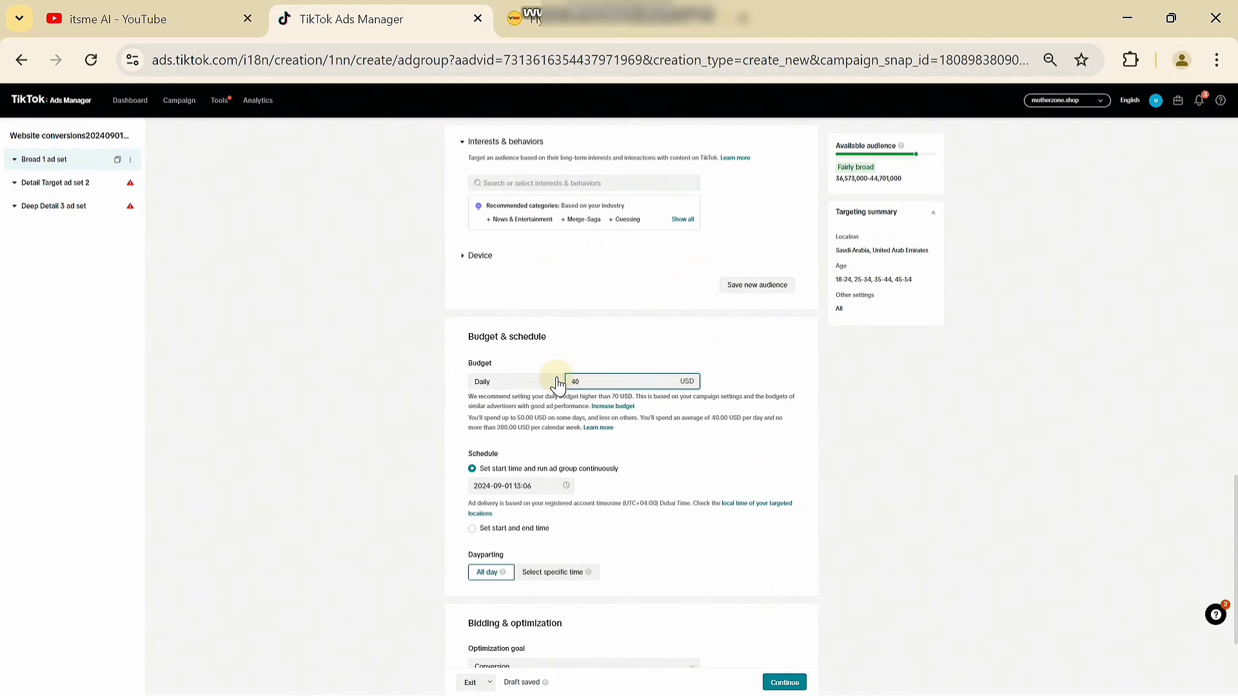
{"action": "left_click", "coordinate": [406, 404]}
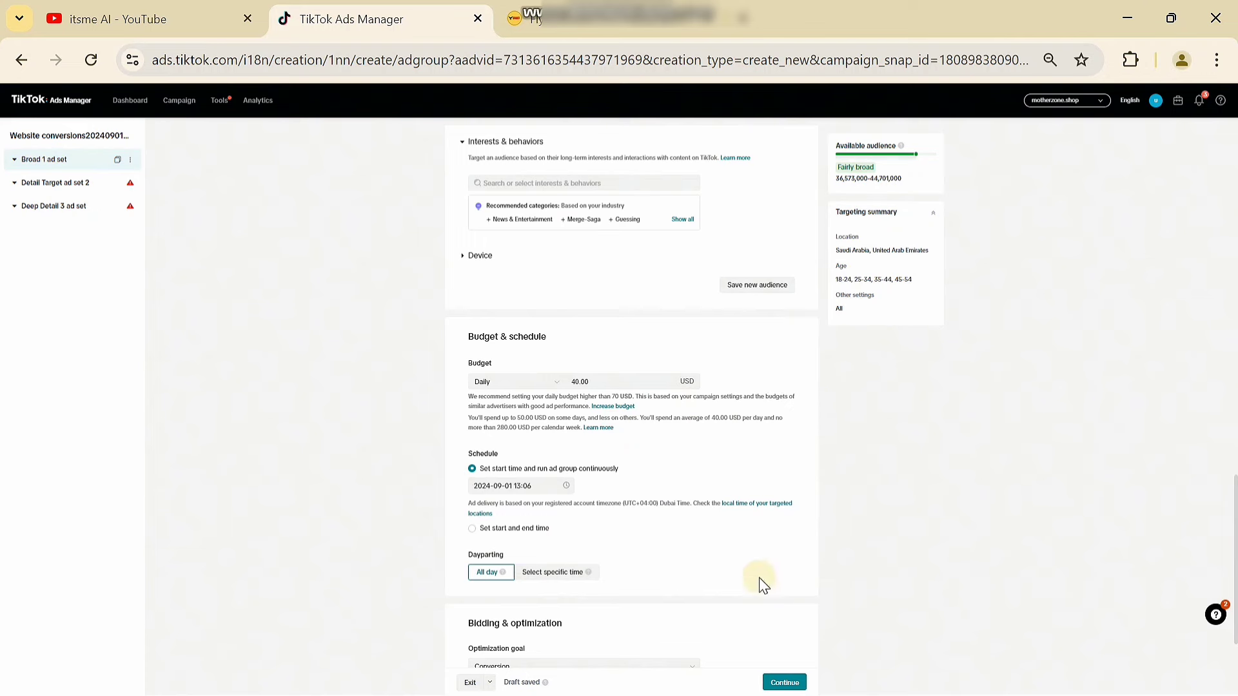
{"action": "scroll", "coordinate": [709, 525], "scroll_direction": "down", "scroll_amount": 3}
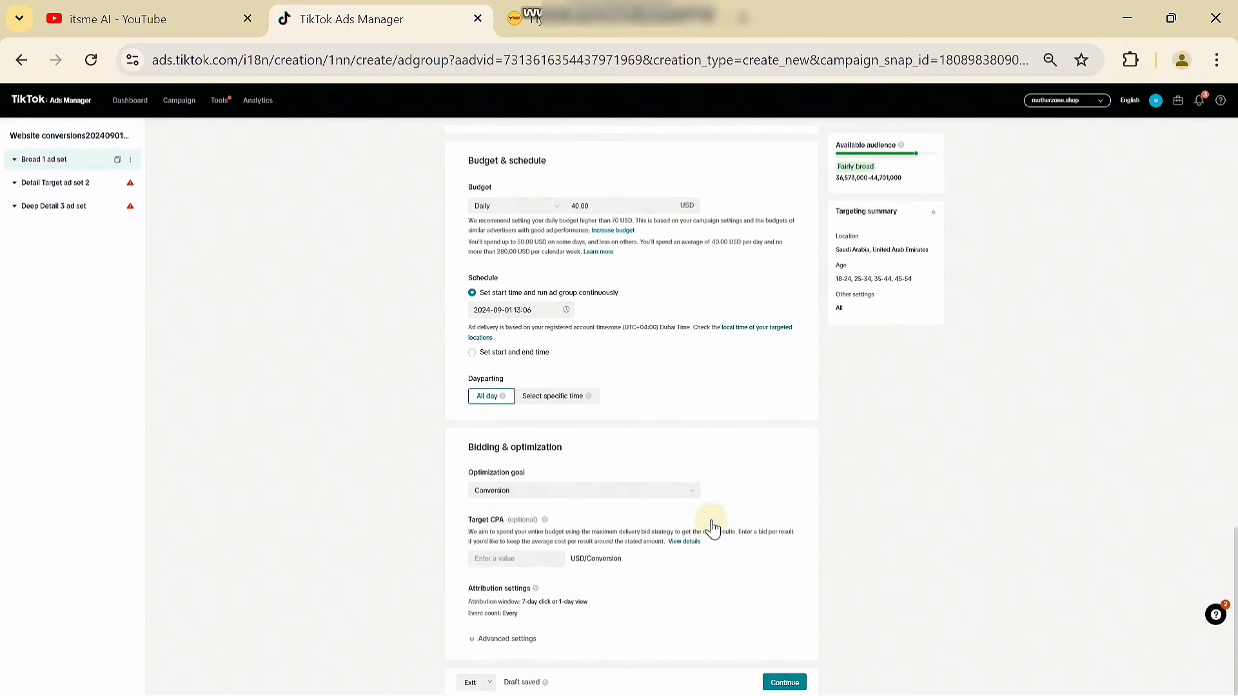
{"action": "left_click", "coordinate": [785, 680]}
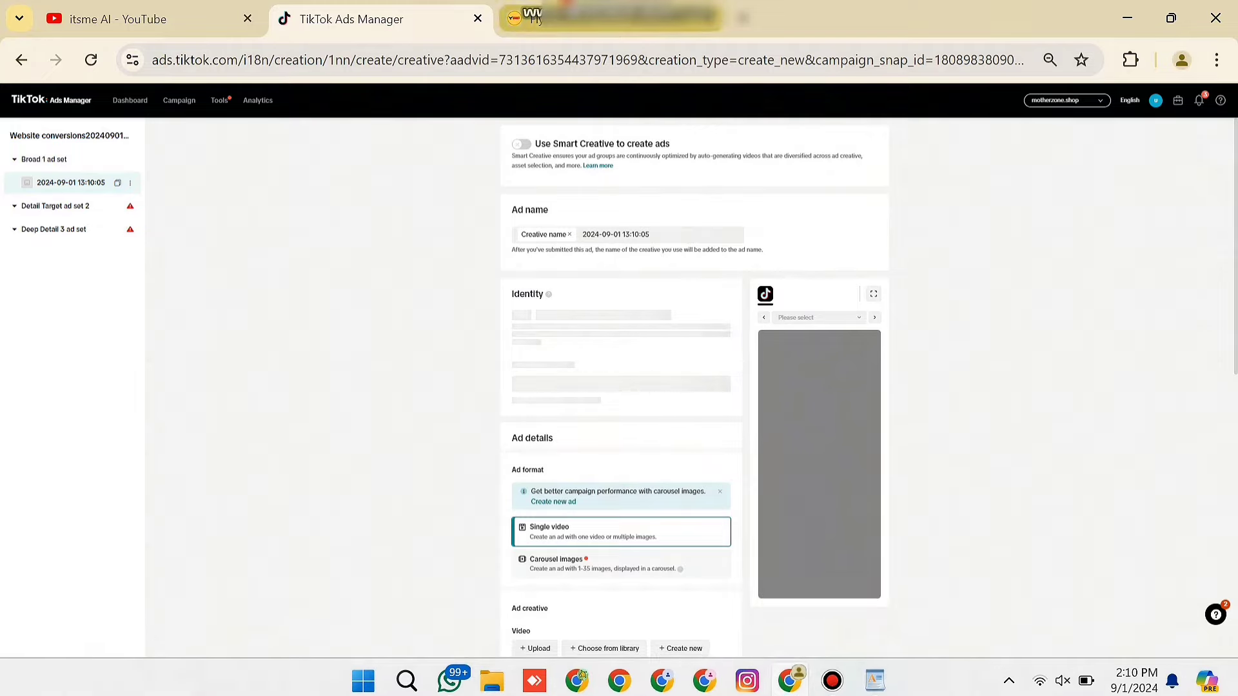
Check the flying spinner's title on the store's product page and return to TikTok Ads Manager
{"action": "left_click", "coordinate": [619, 19]}
{"action": "left_click_drag", "start_coordinate": [653, 245], "coordinate": [892, 279]}
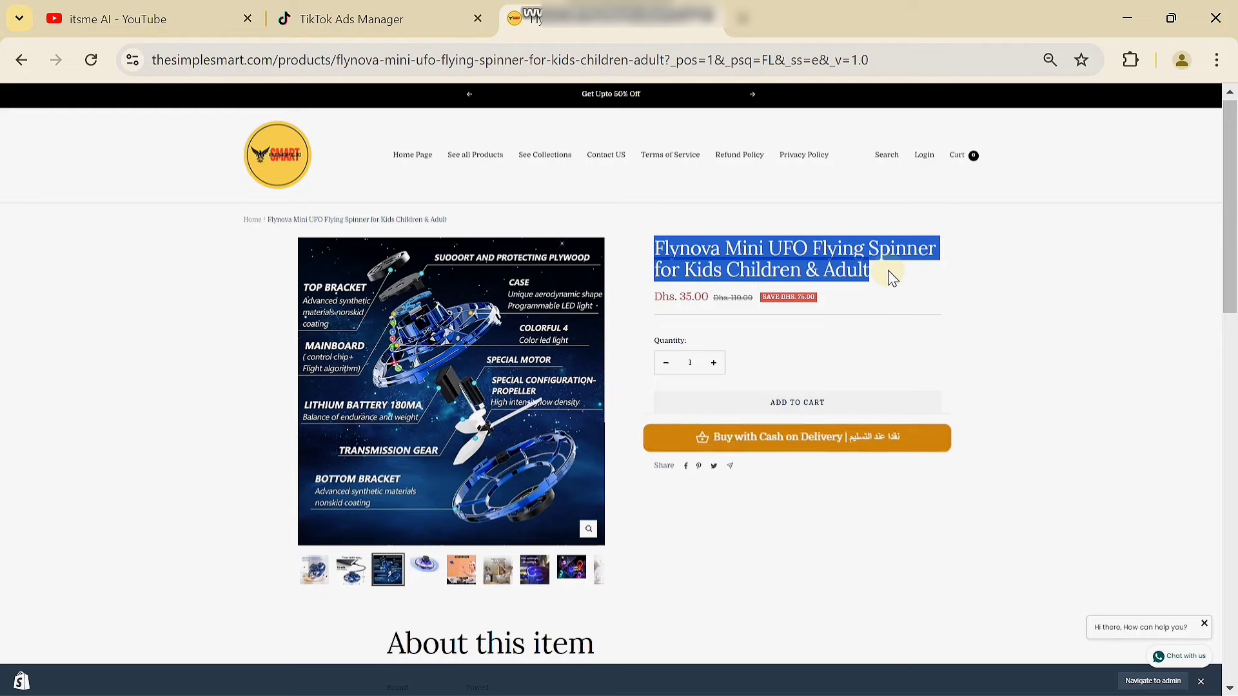
{"action": "left_click", "coordinate": [348, 19]}
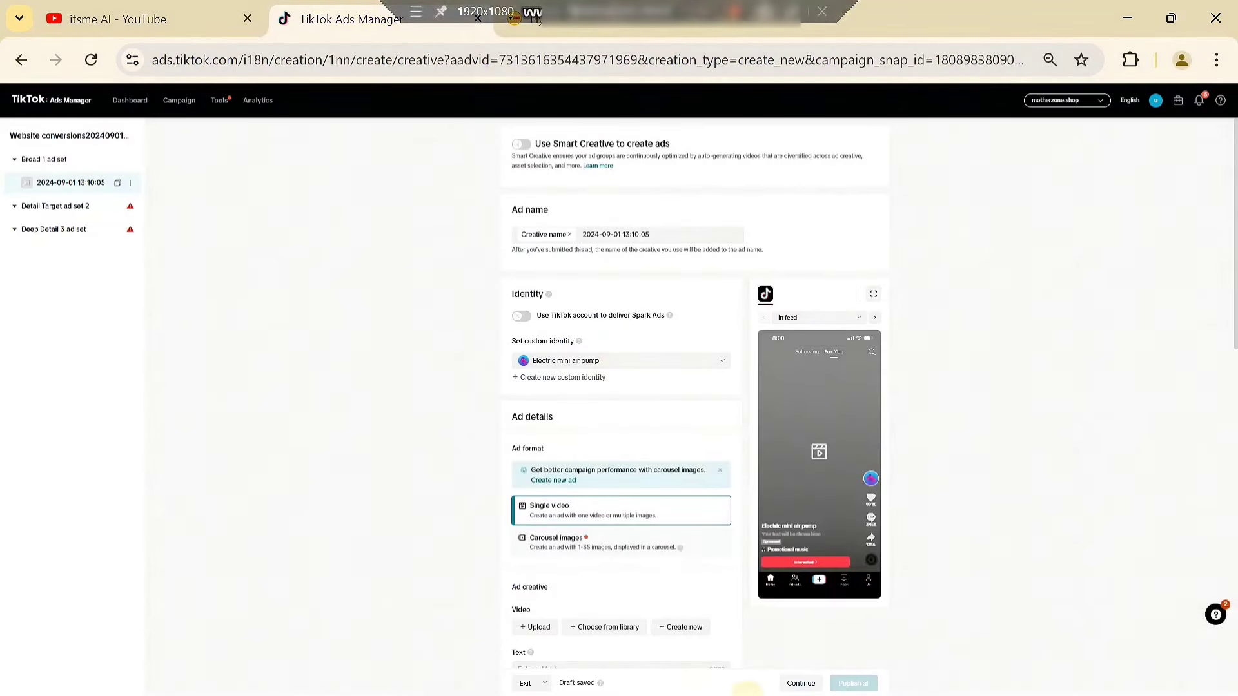
Switch to WordPad and copy the title "Mini UFO Flying Spinner Toy for Kids, Children, and Adults - Flynova"
{"action": "left_click", "coordinate": [874, 680]}
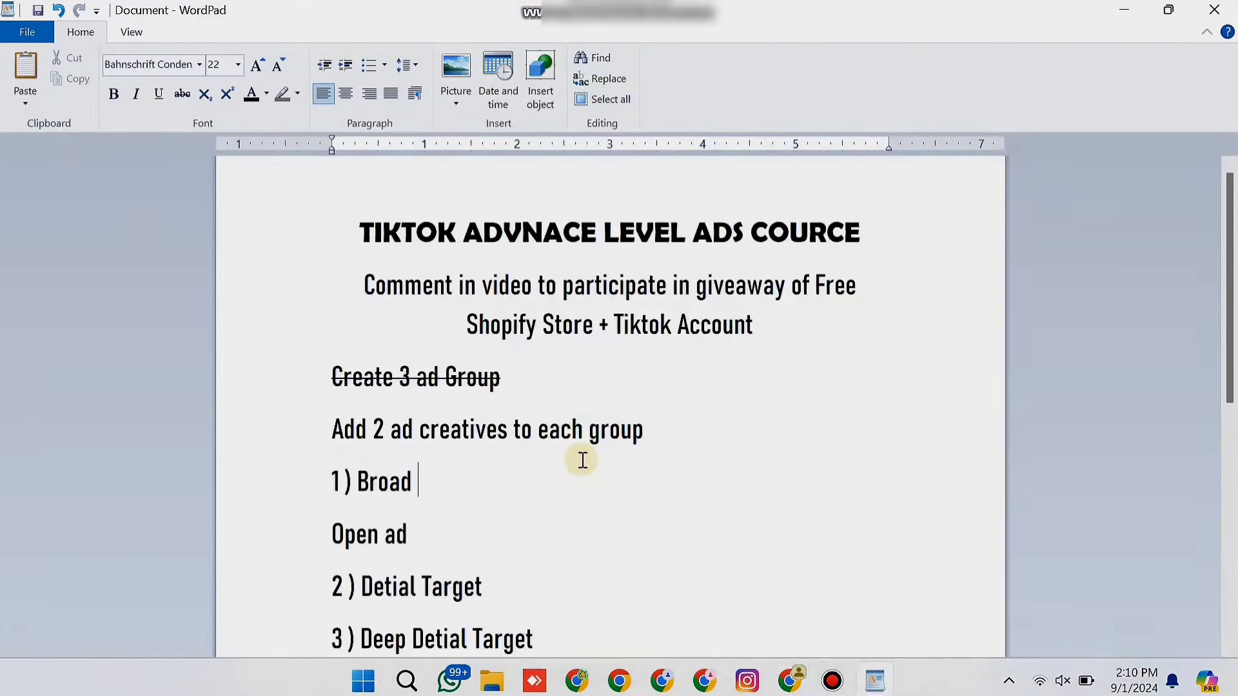
{"action": "scroll", "coordinate": [582, 460], "scroll_direction": "down", "scroll_amount": 15}
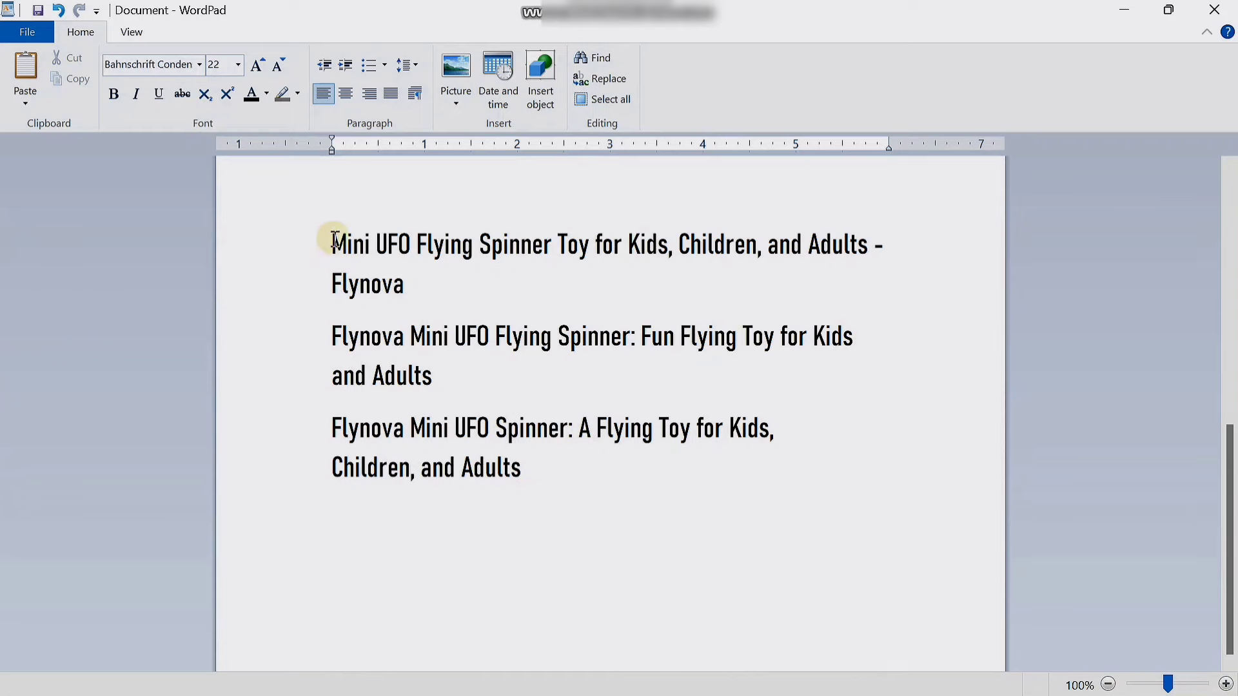
{"action": "left_click_drag", "start_coordinate": [330, 243], "coordinate": [427, 283]}
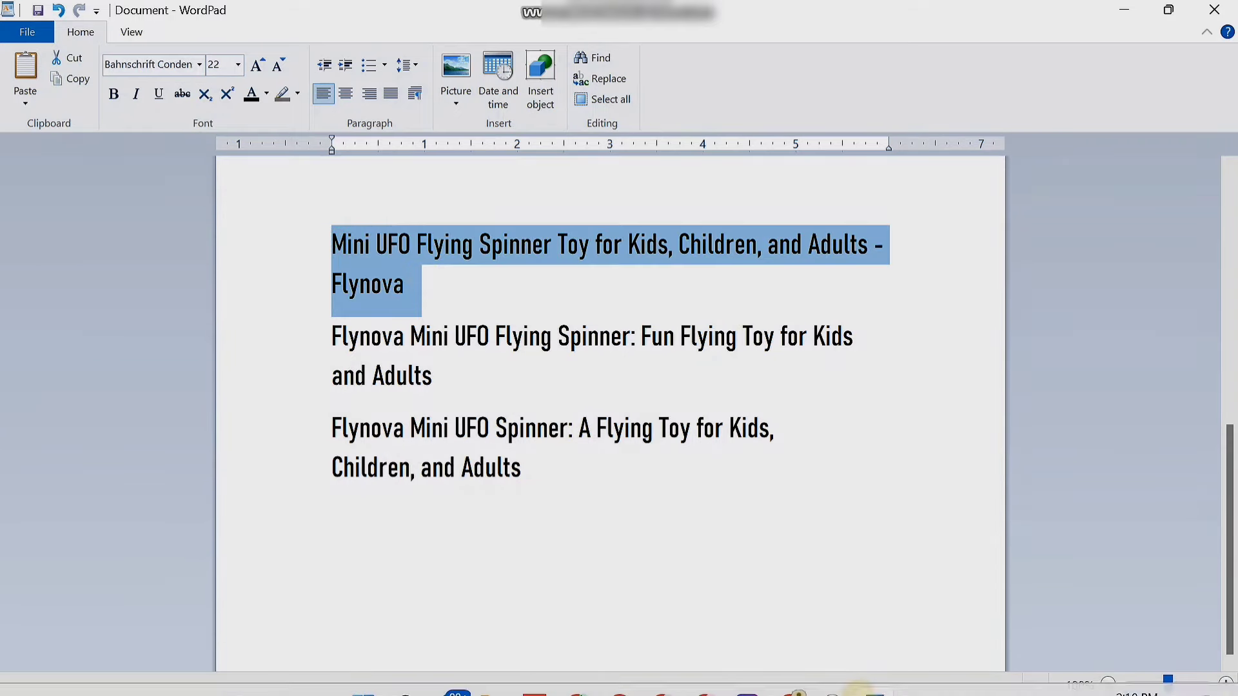
Return to TikTok Ads Manager and start a new custom identity with the copied flying spinner title as its display name
{"action": "left_click", "coordinate": [798, 672]}
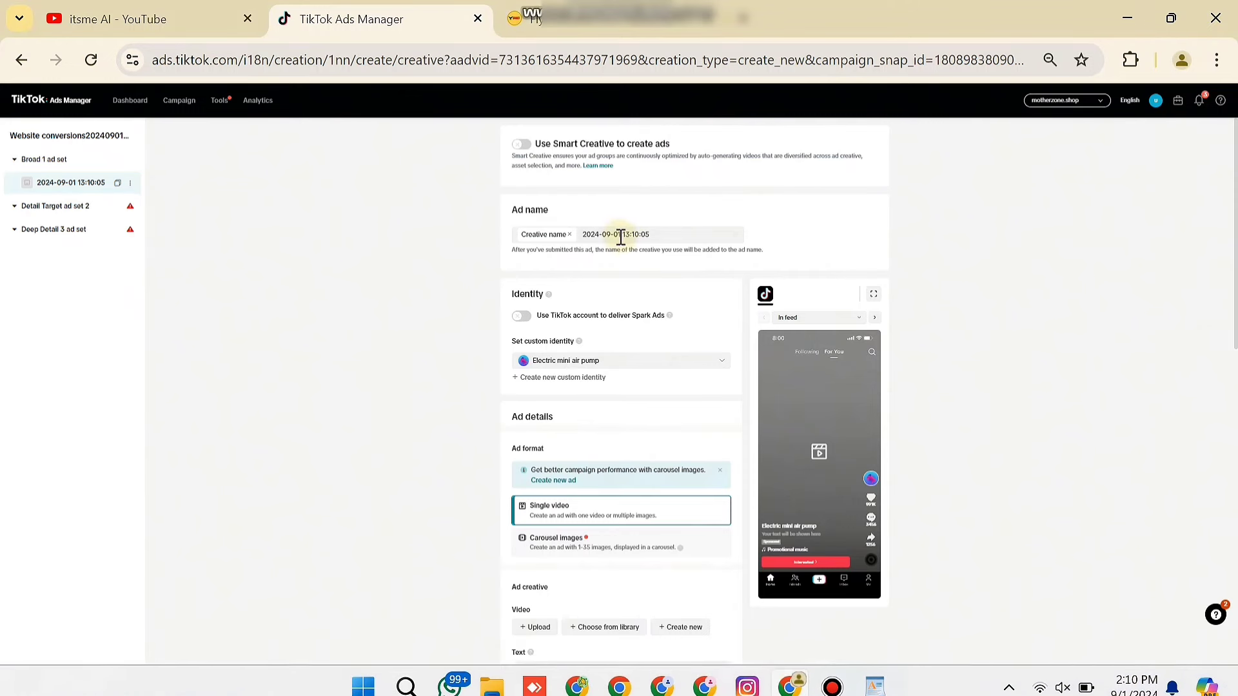
{"action": "left_click", "coordinate": [552, 380]}
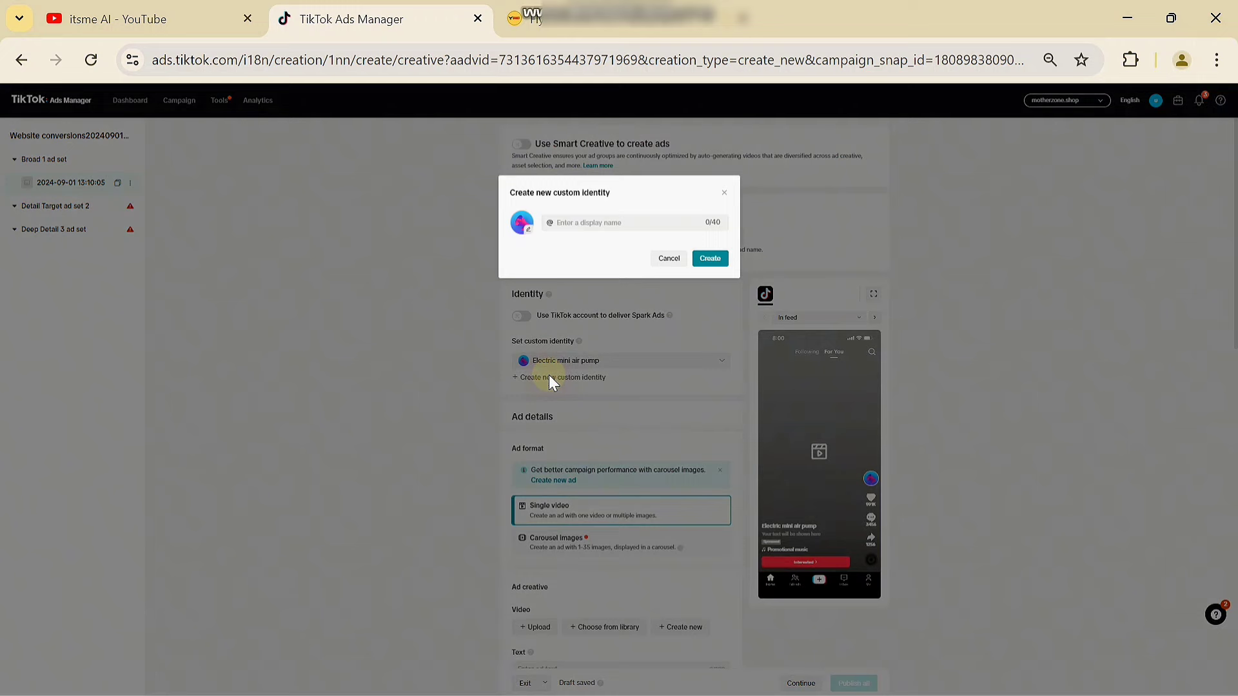
{"action": "left_click", "coordinate": [640, 219]}
{"action": "key", "text": "ctrl+v"}
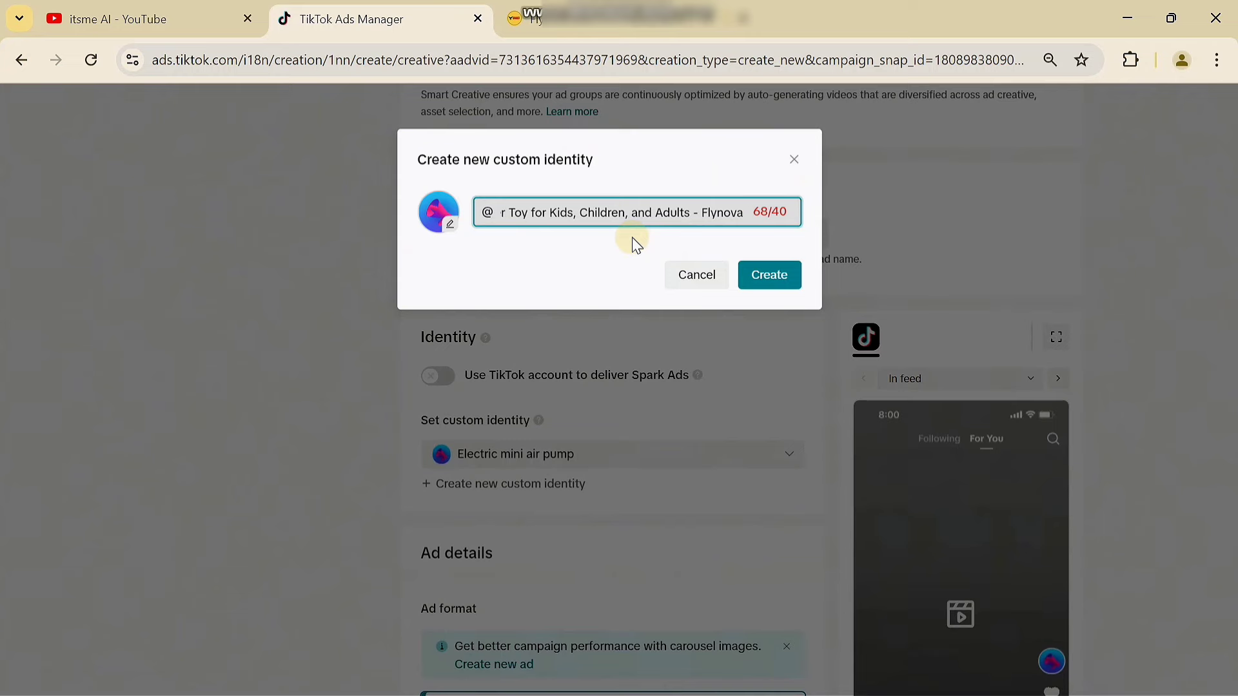
Copy the full Mini UFO Flying Spinner title from WordPad again and paste it over the new identity's display name
{"action": "triple_click", "coordinate": [606, 213]}
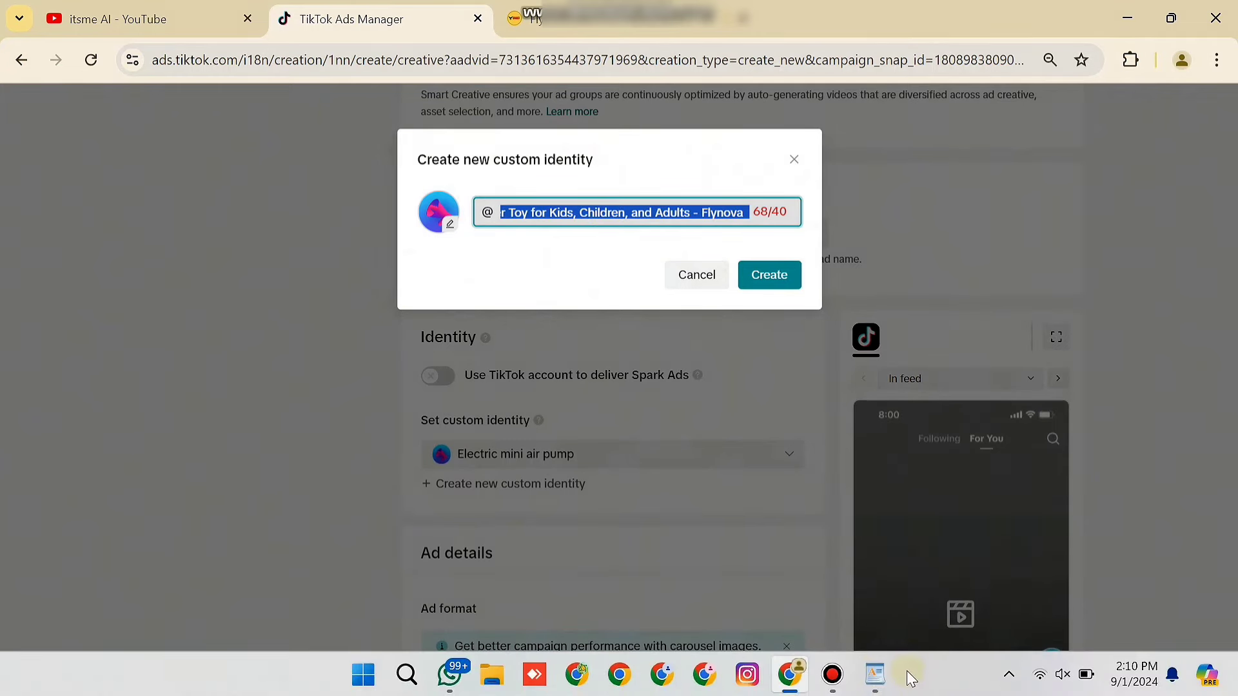
{"action": "left_click", "coordinate": [875, 674]}
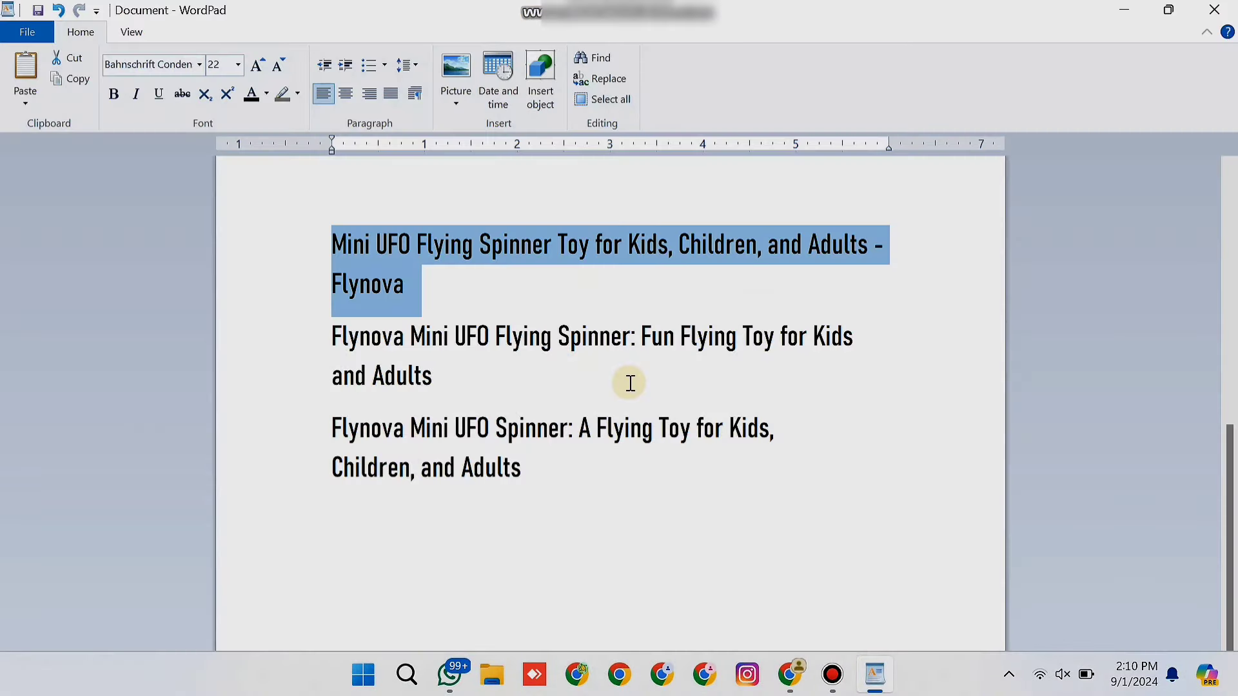
{"action": "right_click", "coordinate": [415, 255]}
{"action": "left_click", "coordinate": [455, 282]}
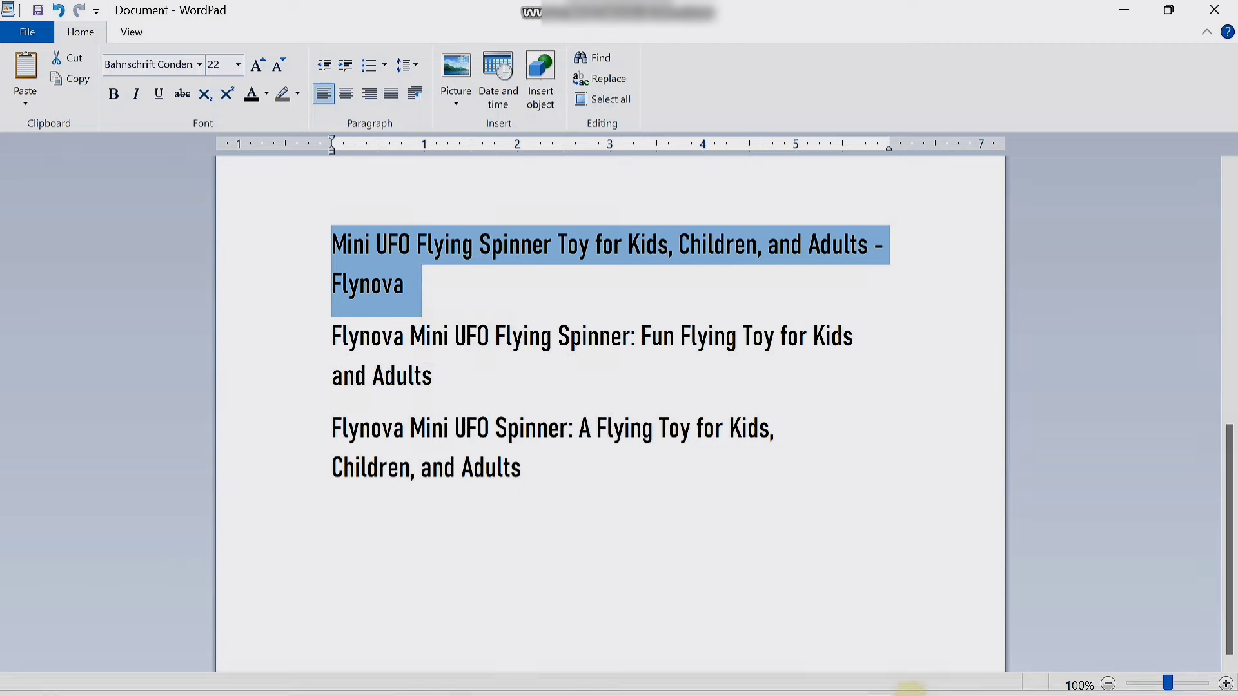
{"action": "left_click", "coordinate": [874, 675]}
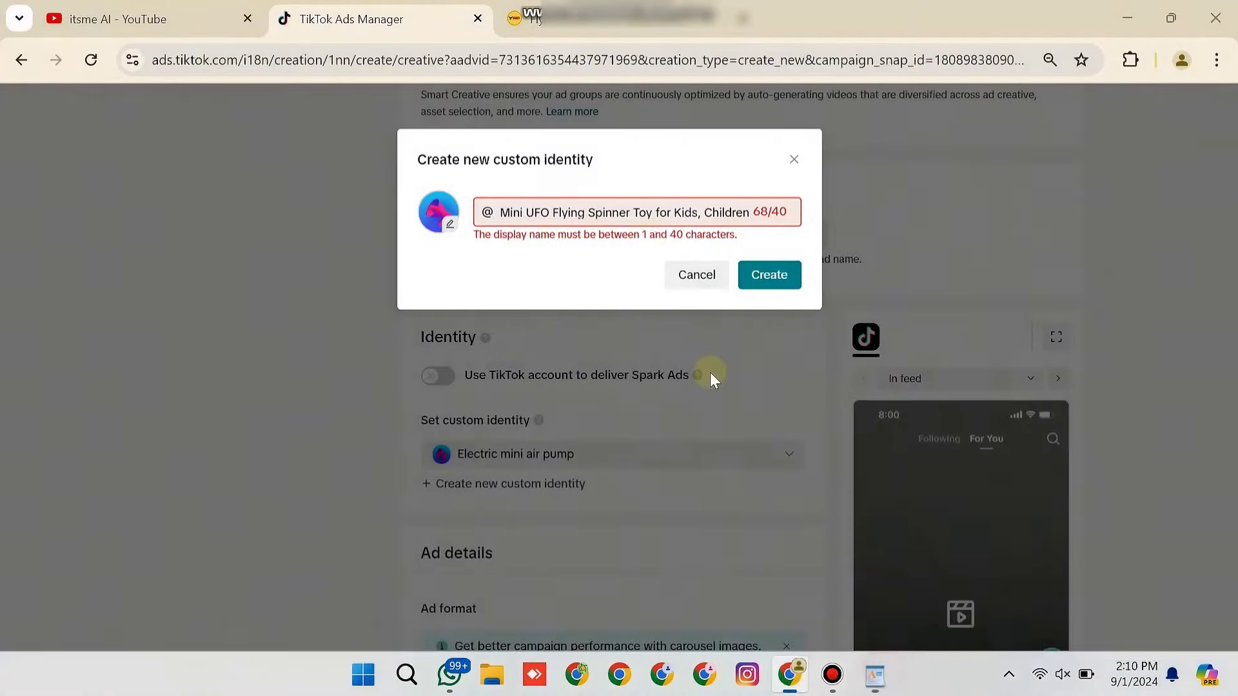
{"action": "triple_click", "coordinate": [643, 217]}
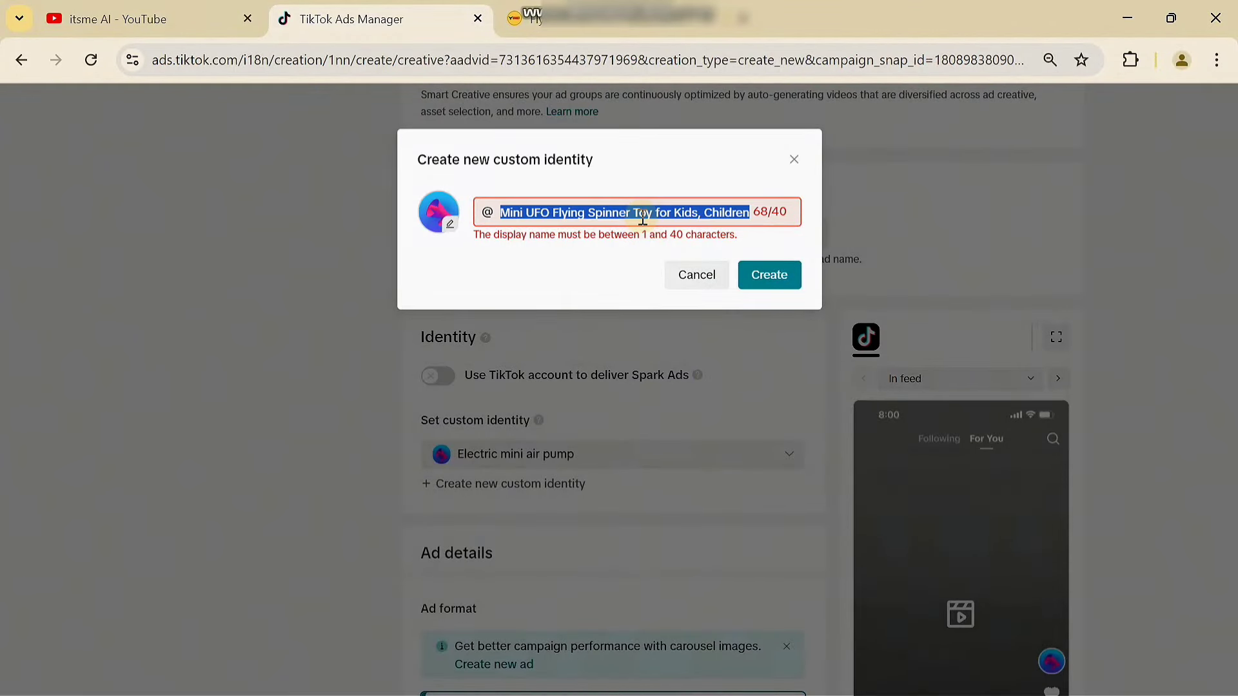
{"action": "key", "text": "ctrl+v"}
Shorten the display name to "Mini UFO Flying Spinner Toy for Kids" and create the custom identity
{"action": "key", "text": "BackSpace"}
{"action": "key", "text": "BackSpace"}
{"action": "key", "text": "BackSpace"}
{"action": "key", "text": "BackSpace"}
{"action": "key", "text": "BackSpace"}
{"action": "key", "text": "BackSpace"}
{"action": "key", "text": "BackSpace"}
{"action": "key", "text": "BackSpace"}
{"action": "key", "text": "BackSpace"}
{"action": "key", "text": "BackSpace"}
{"action": "key", "text": "BackSpace"}
{"action": "key", "text": "BackSpace"}
{"action": "key", "text": "BackSpace"}
{"action": "key", "text": "BackSpace"}
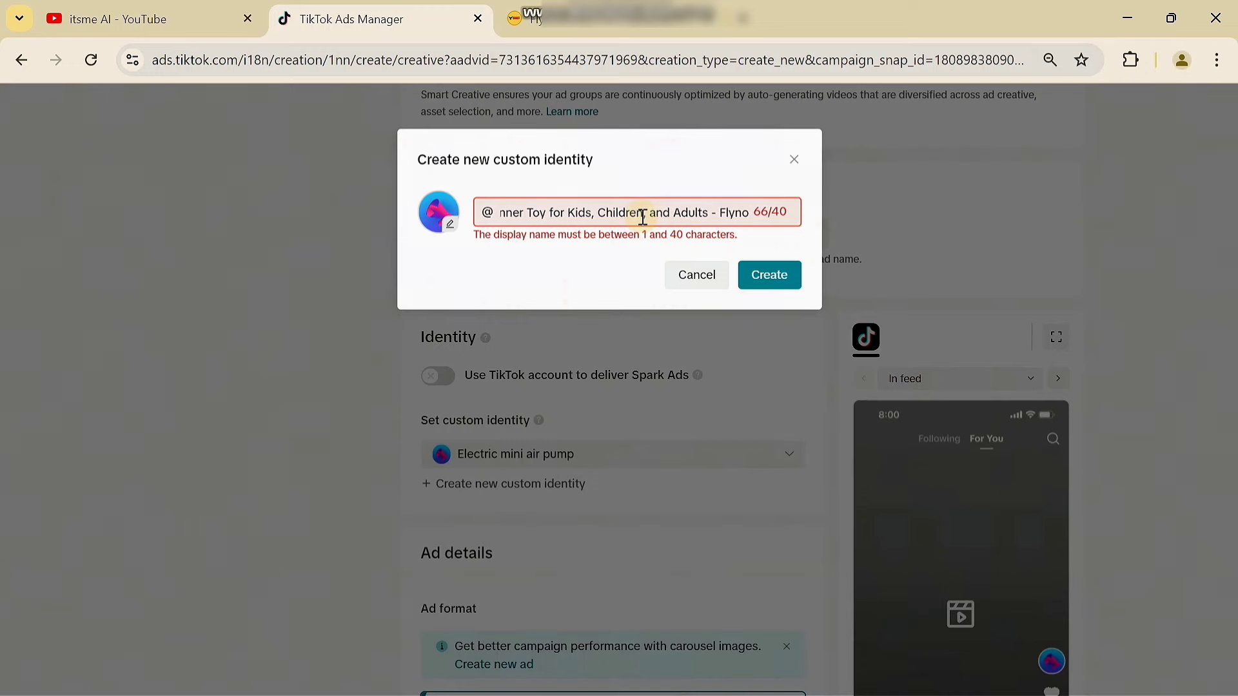
{"action": "key", "text": "BackSpace"}
{"action": "key", "text": "BackSpace"}
{"action": "key", "text": "BackSpace"}
{"action": "key", "text": "BackSpace"}
{"action": "key", "text": "BackSpace"}
{"action": "key", "text": "BackSpace"}
{"action": "key", "text": "BackSpace"}
{"action": "key", "text": "BackSpace"}
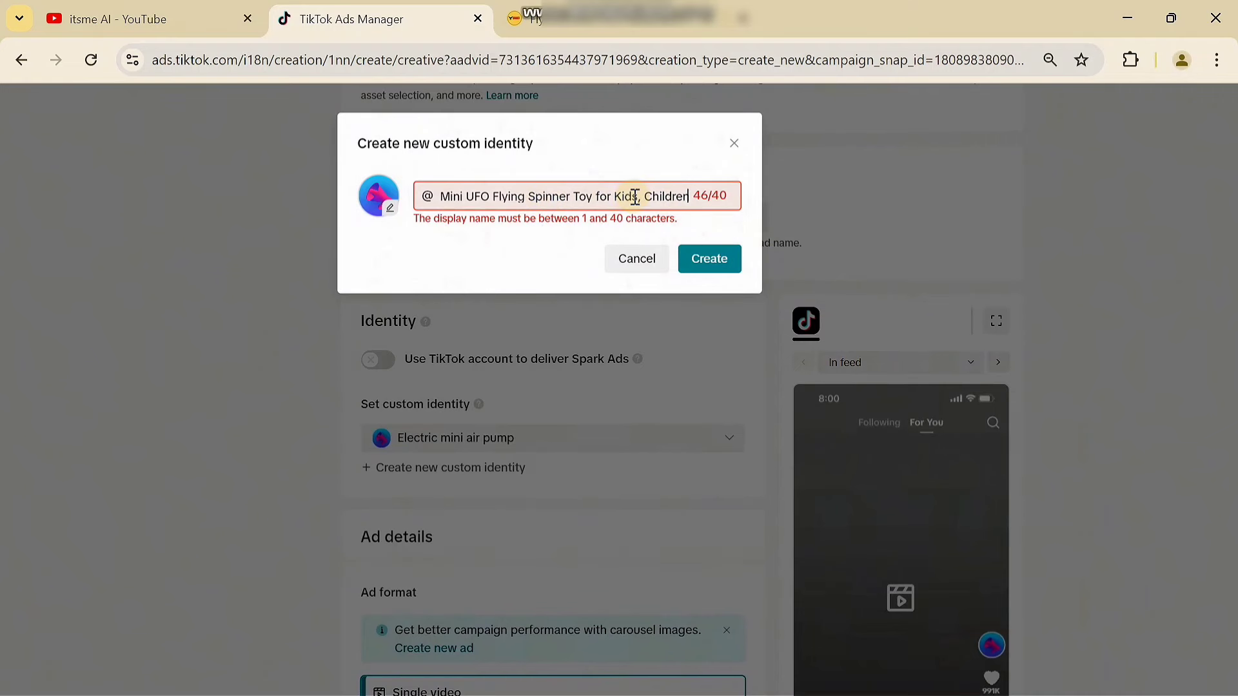
{"action": "left_click_drag", "start_coordinate": [637, 196], "coordinate": [763, 207]}
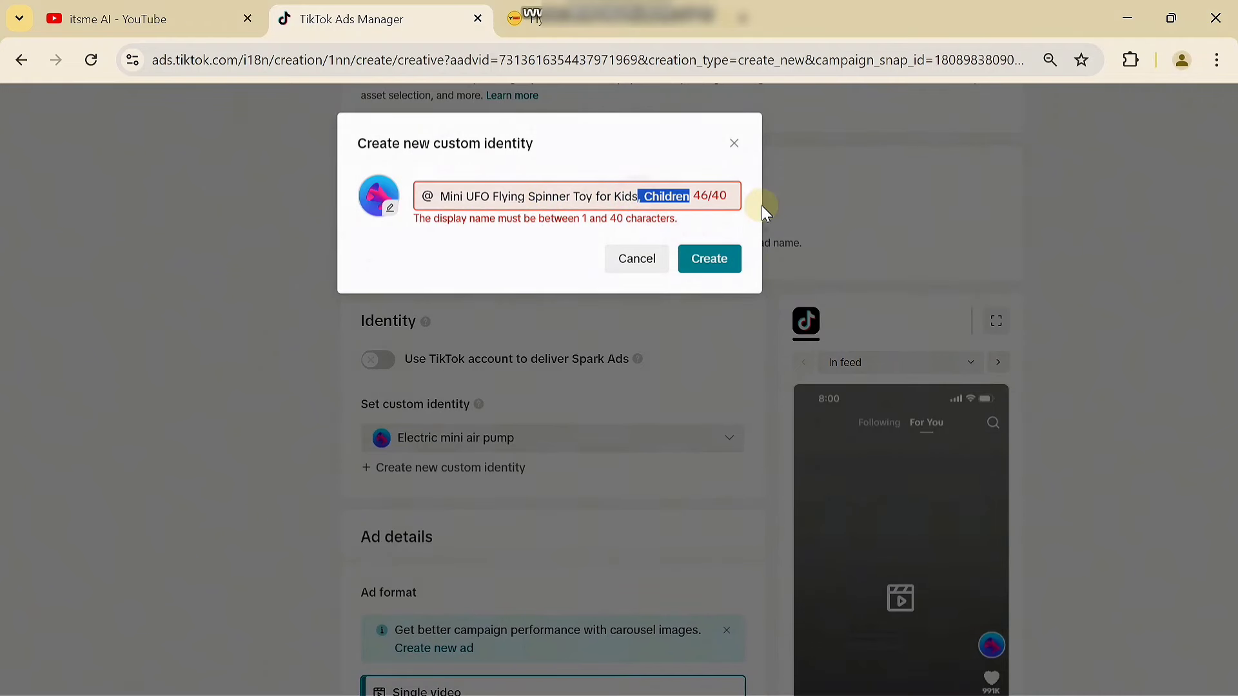
{"action": "key", "text": "BackSpace"}
{"action": "left_click", "coordinate": [491, 268]}
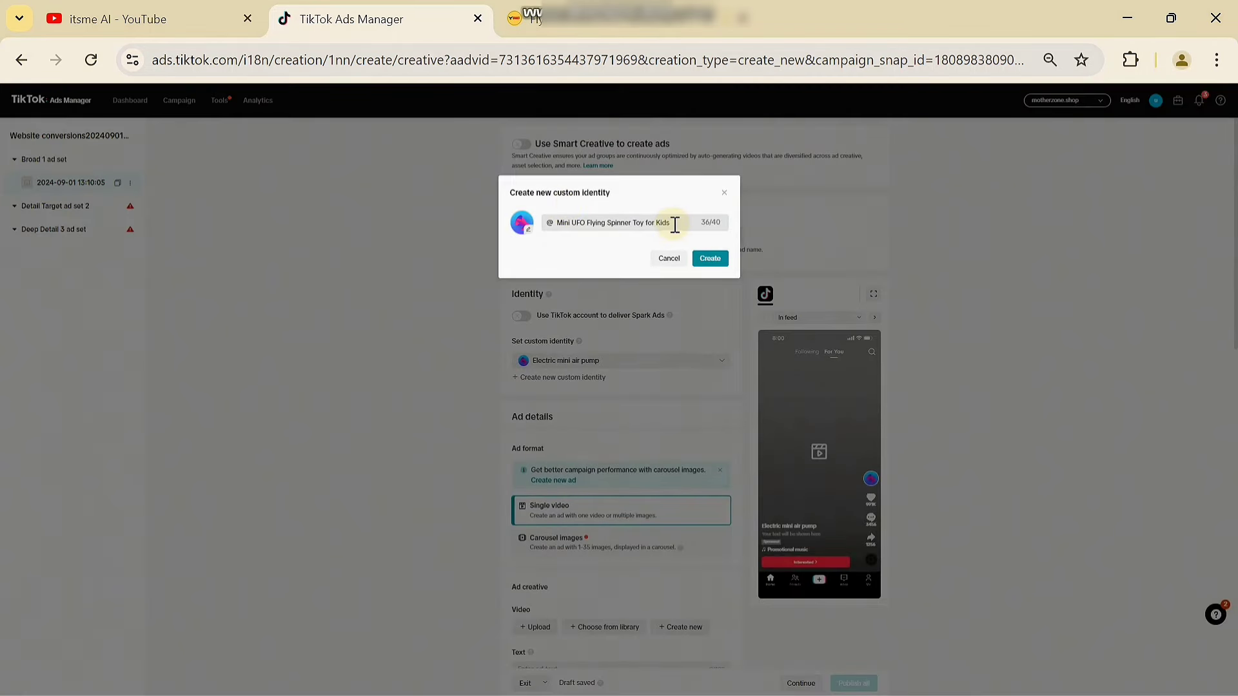
{"action": "left_click_drag", "start_coordinate": [671, 222], "coordinate": [555, 220]}
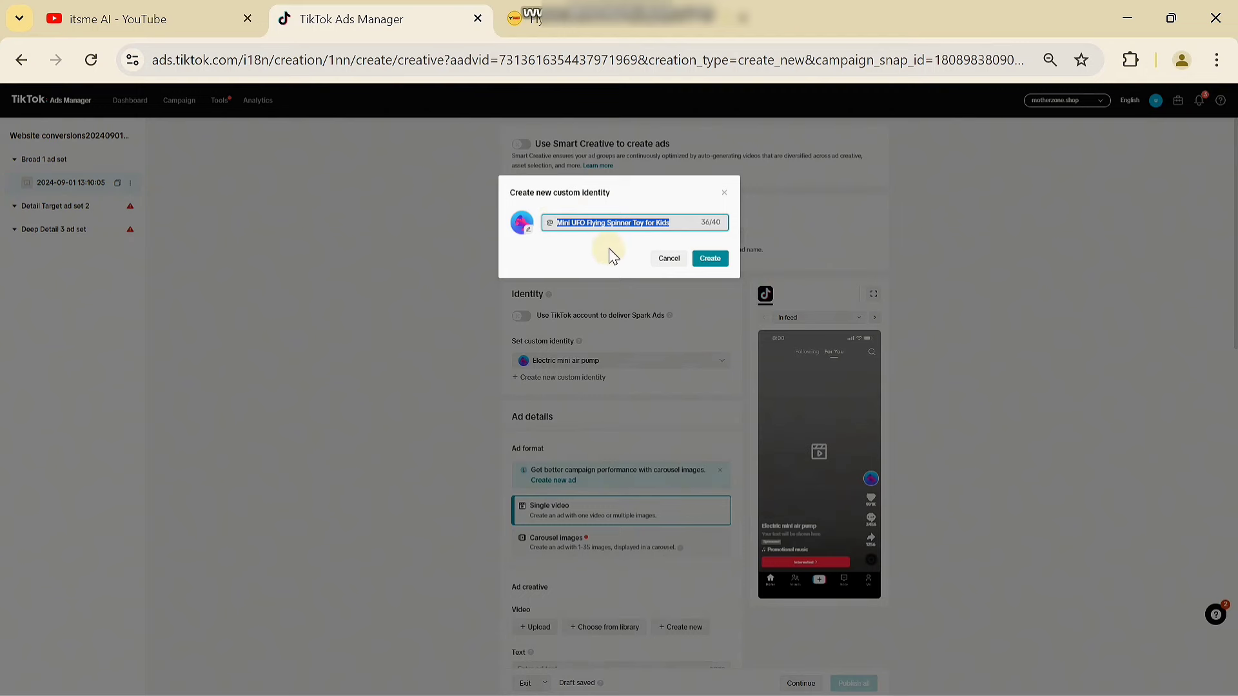
{"action": "left_click", "coordinate": [711, 259]}
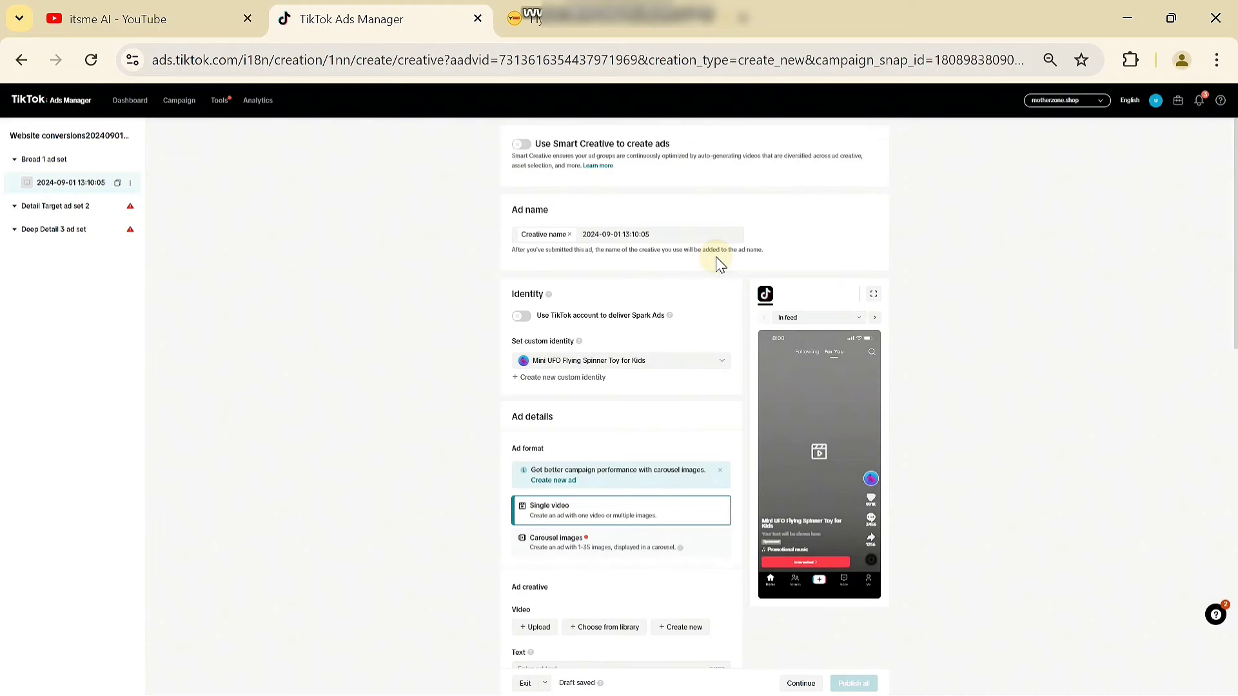
Upload the Desktop video "WhatsApp Video 2024-08-31 at 06.57.17_73e15b39" as the ad's creative
{"action": "scroll", "coordinate": [606, 430], "scroll_direction": "down", "scroll_amount": 2}
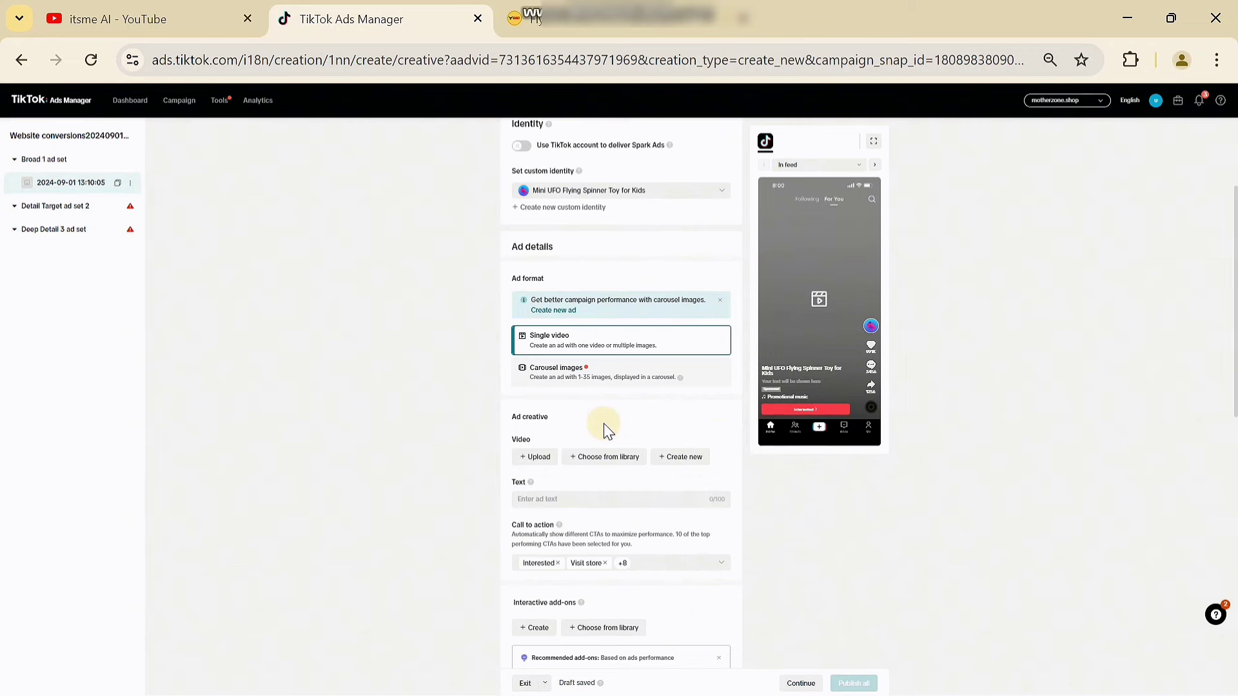
{"action": "left_click", "coordinate": [535, 458]}
{"action": "left_click", "coordinate": [925, 205]}
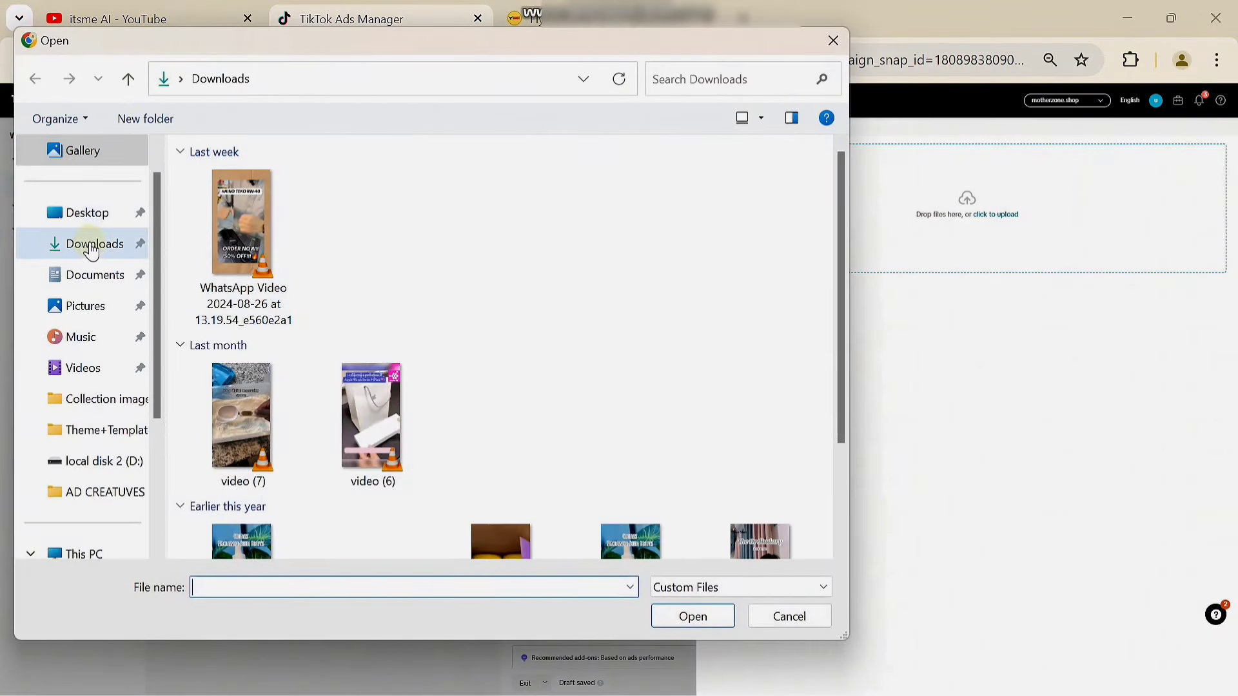
{"action": "left_click", "coordinate": [79, 215]}
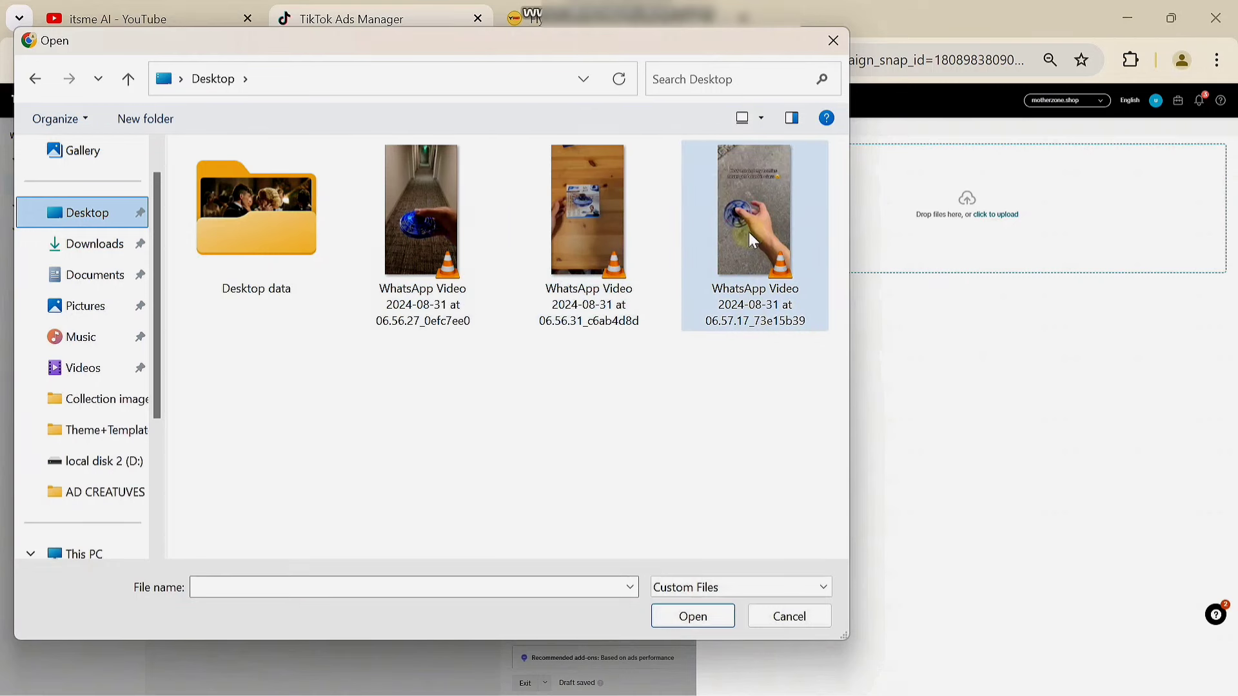
{"action": "scroll", "coordinate": [583, 219], "scroll_direction": "up", "scroll_amount": 1, "text": "ctrl"}
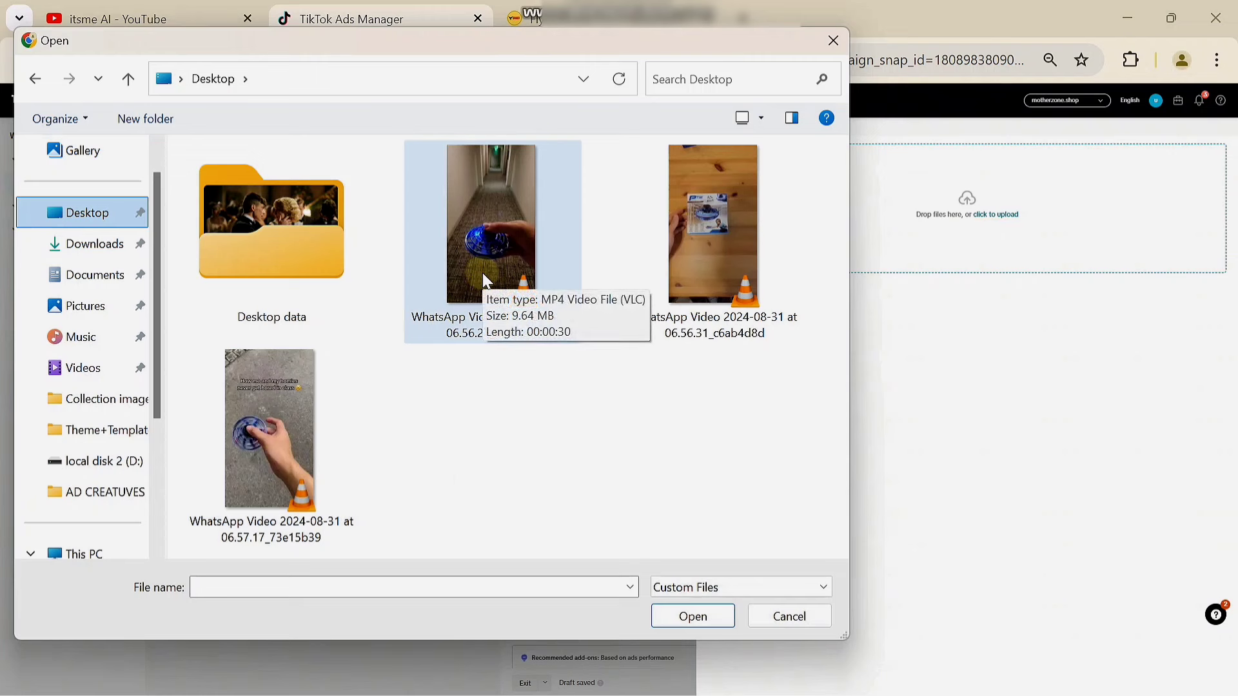
{"action": "left_click", "coordinate": [291, 396]}
{"action": "double_click", "coordinate": [294, 401]}
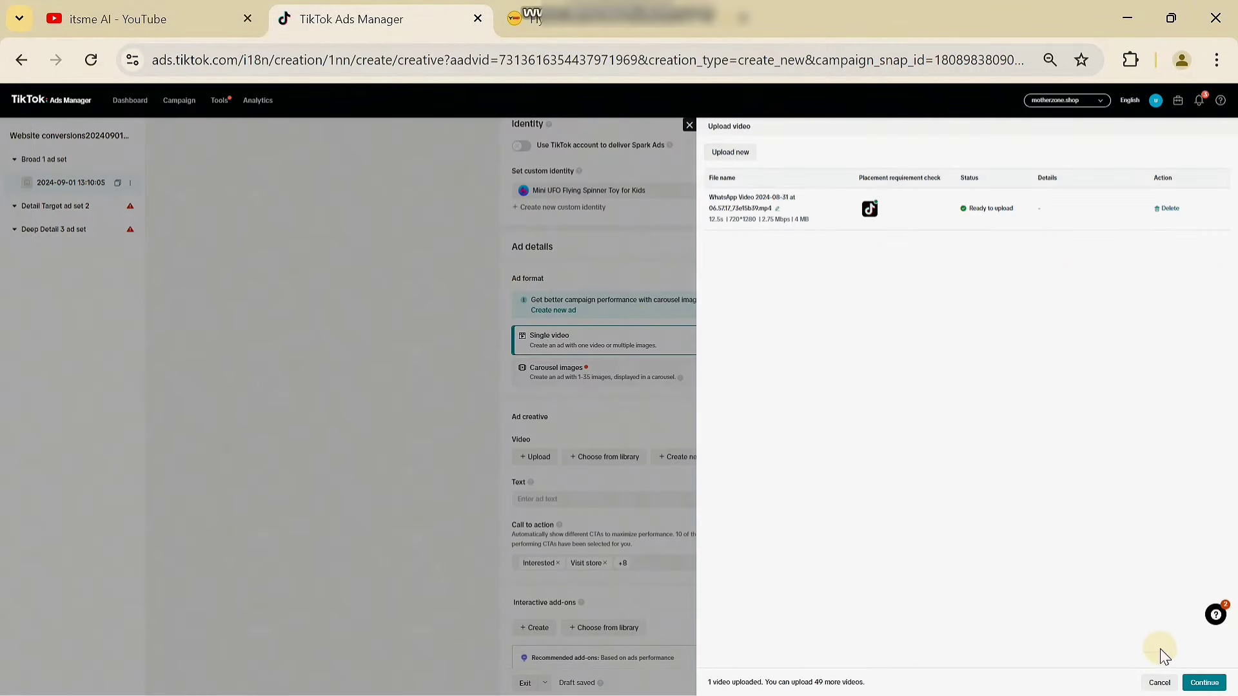
{"action": "left_click", "coordinate": [1205, 684]}
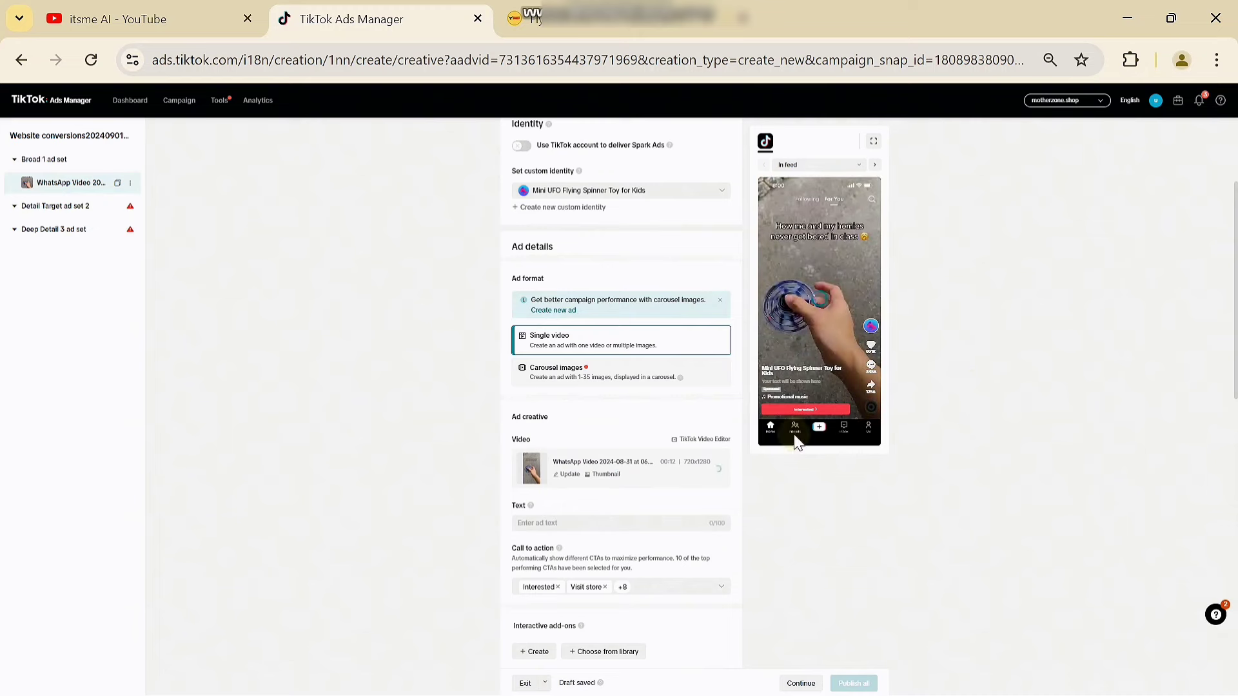
Play the uploaded video in the enlarged in-feed ad preview and close the preview
{"action": "left_click", "coordinate": [871, 141]}
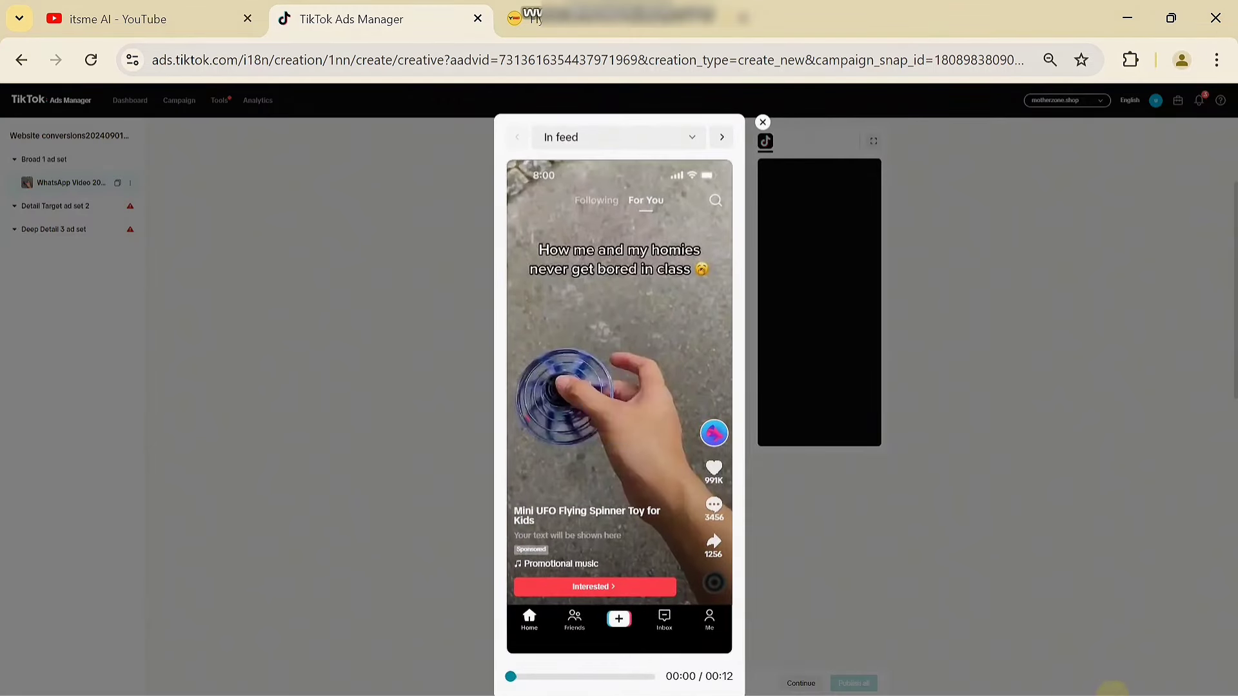
{"action": "left_click", "coordinate": [619, 408]}
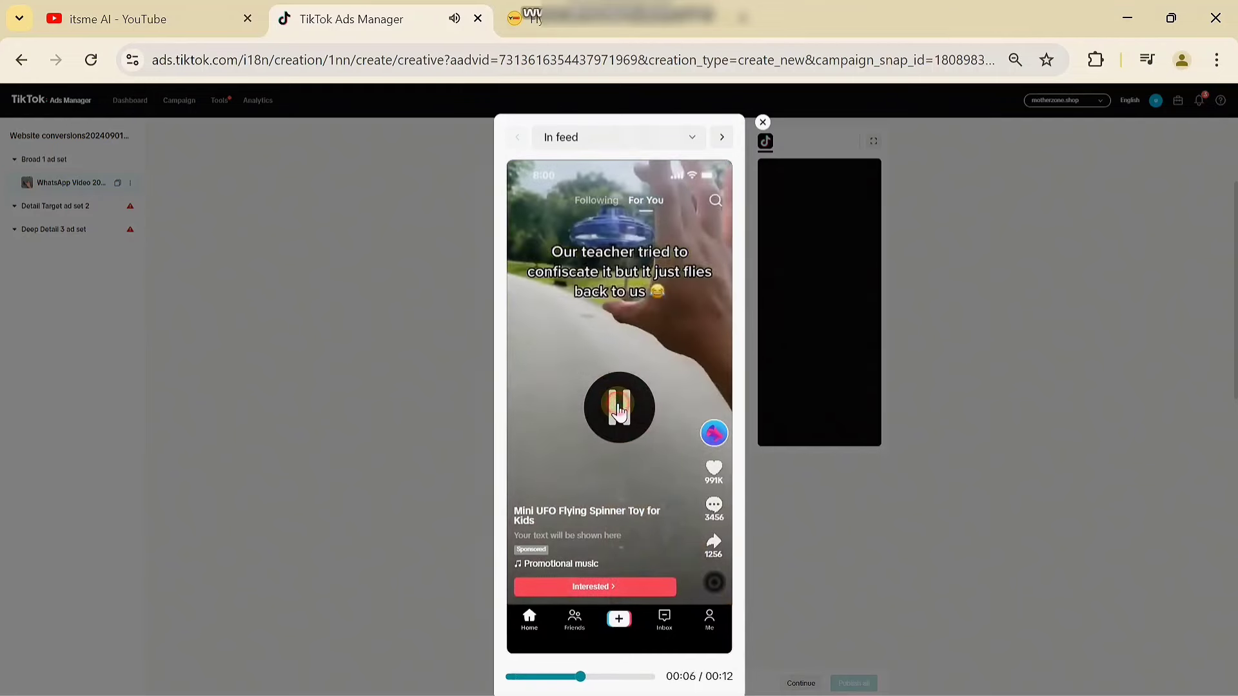
{"action": "left_click", "coordinate": [764, 120]}
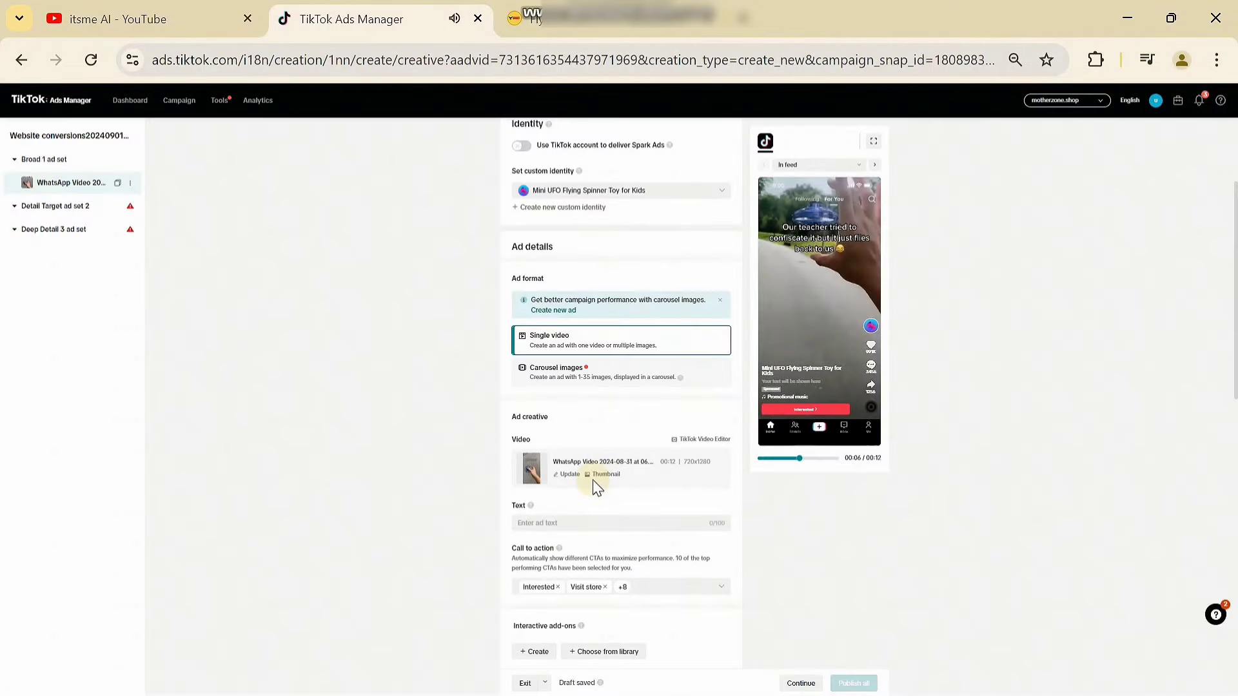
Set the ad text to the suggested "GET FREE SHIPPING & 50& OFF"
{"action": "scroll", "coordinate": [590, 483], "scroll_direction": "down", "scroll_amount": 1}
{"action": "left_click", "coordinate": [565, 438]}
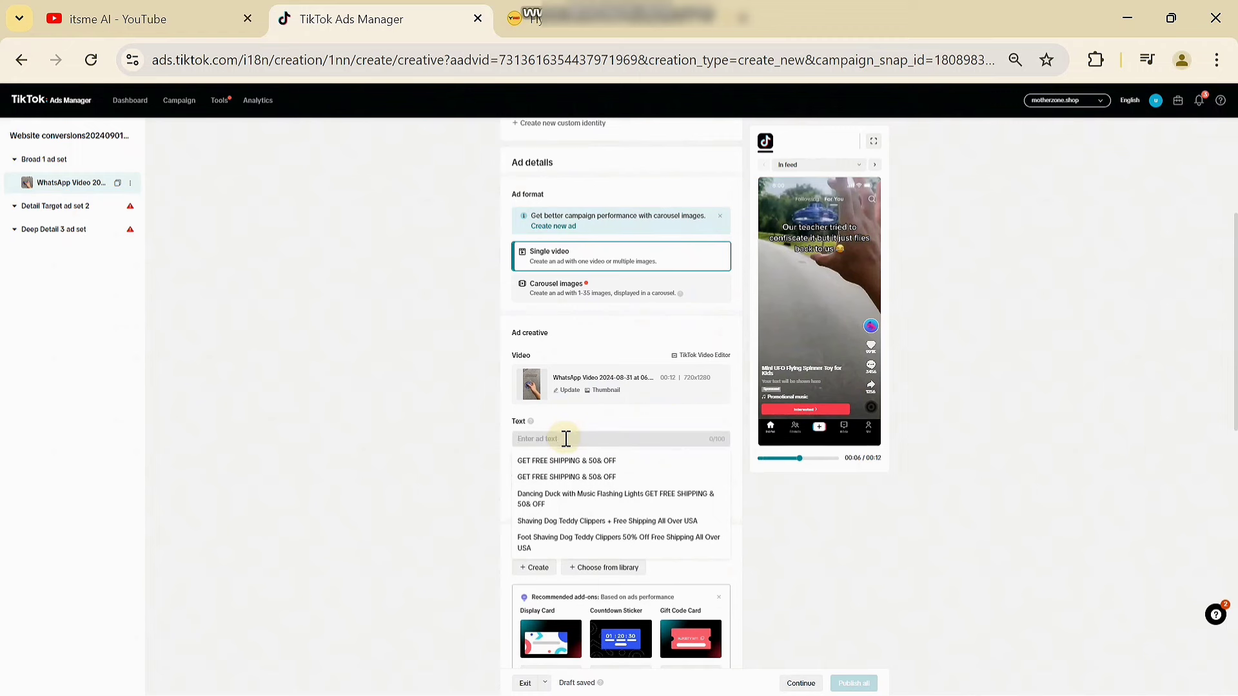
{"action": "left_click", "coordinate": [577, 460]}
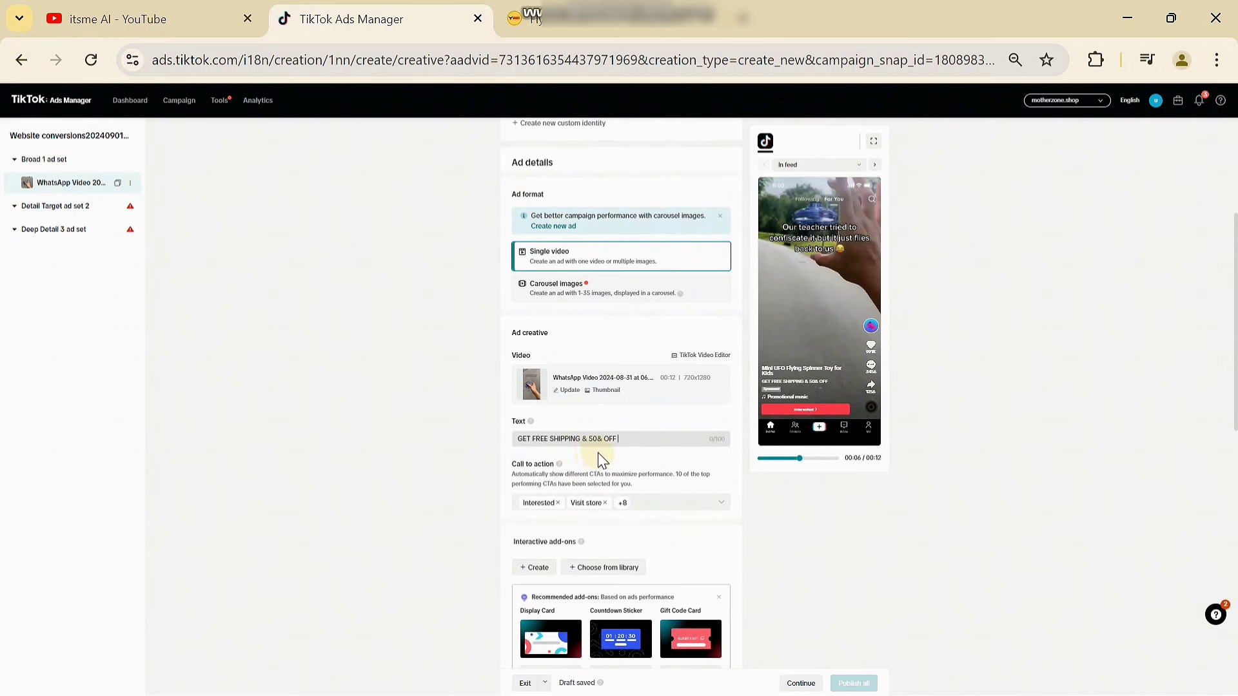
{"action": "left_click", "coordinate": [468, 460]}
{"action": "mouse_move", "coordinate": [785, 394]}
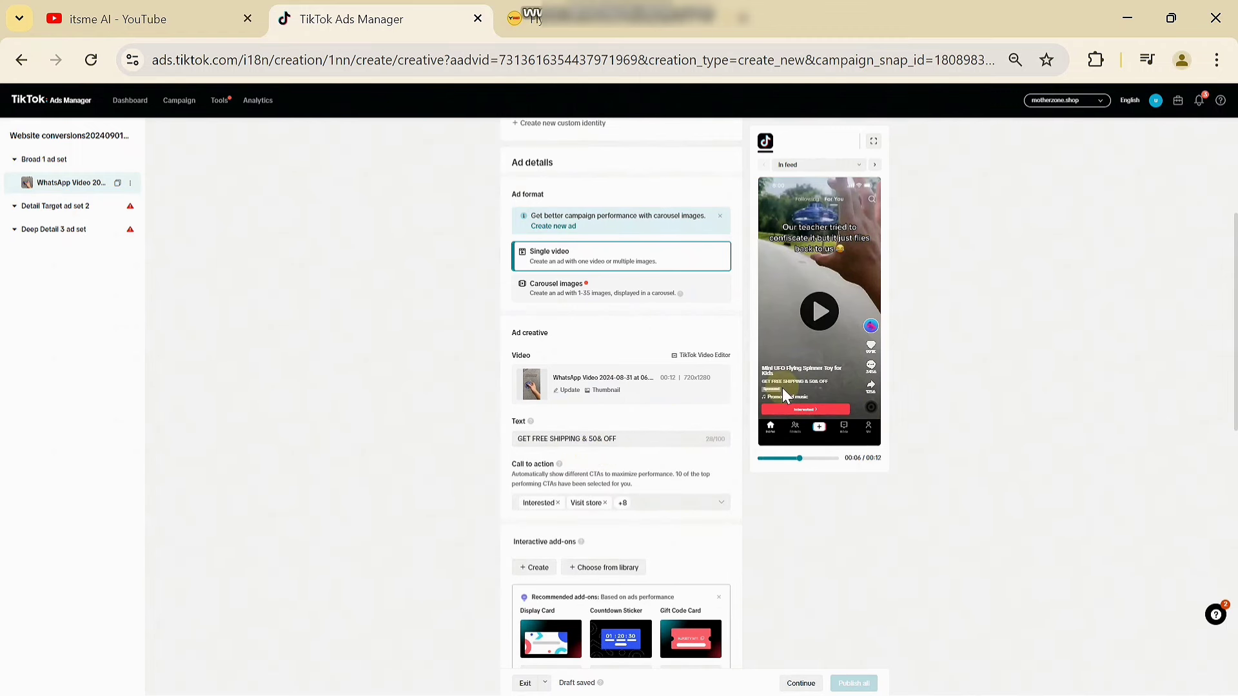
Deselect Watch now, Sign up and Play game from the ad's call-to-action options
{"action": "left_click", "coordinate": [642, 515]}
{"action": "scroll", "coordinate": [642, 515], "scroll_direction": "down", "scroll_amount": 2}
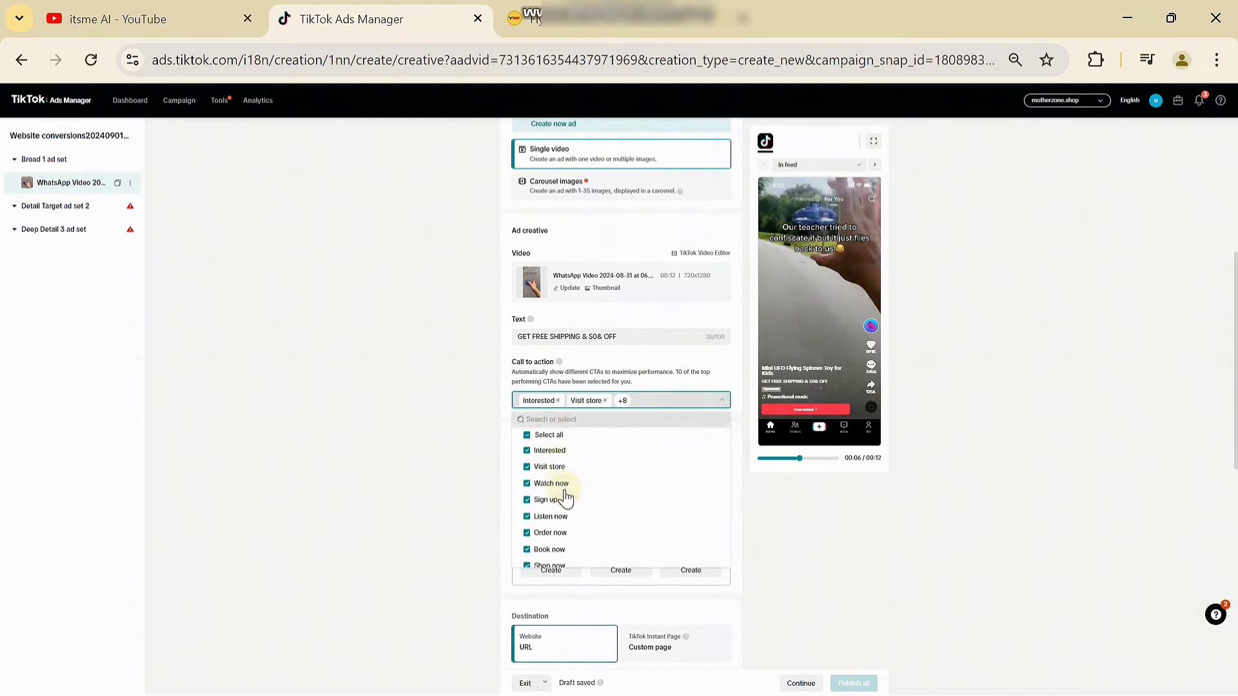
{"action": "scroll", "coordinate": [567, 506], "scroll_direction": "down", "scroll_amount": 2}
{"action": "scroll", "coordinate": [569, 507], "scroll_direction": "up", "scroll_amount": 3}
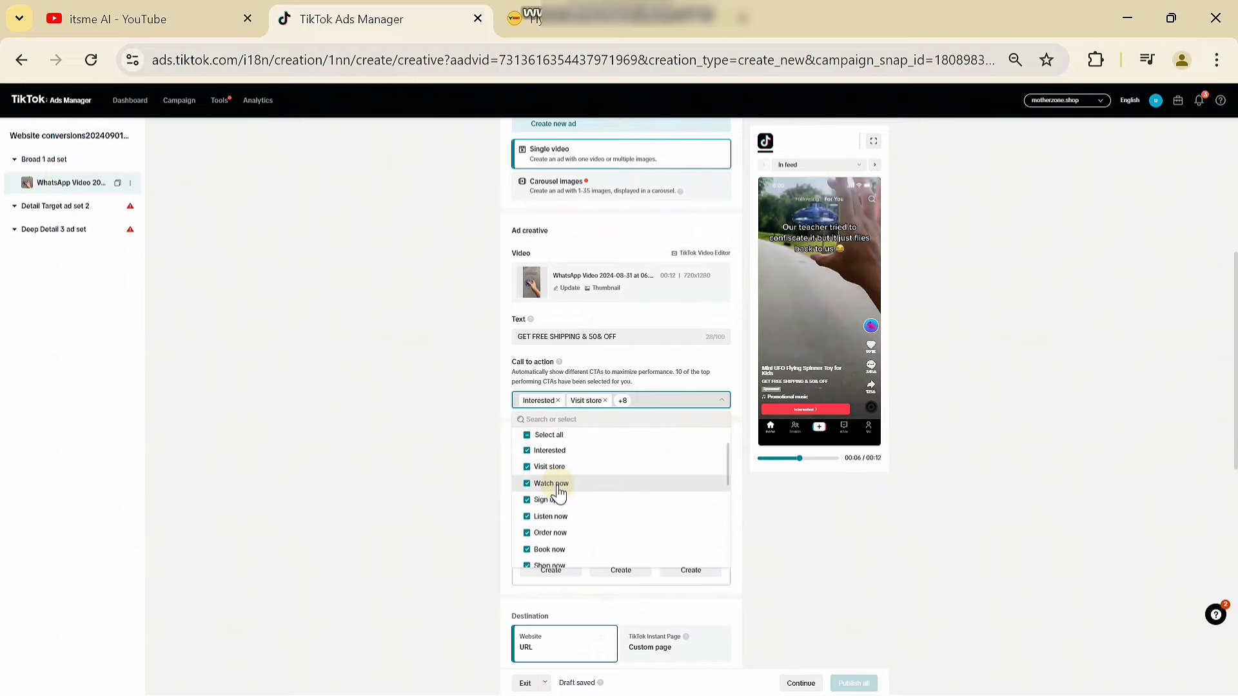
{"action": "scroll", "coordinate": [558, 493], "scroll_direction": "up", "scroll_amount": 2, "text": "ctrl"}
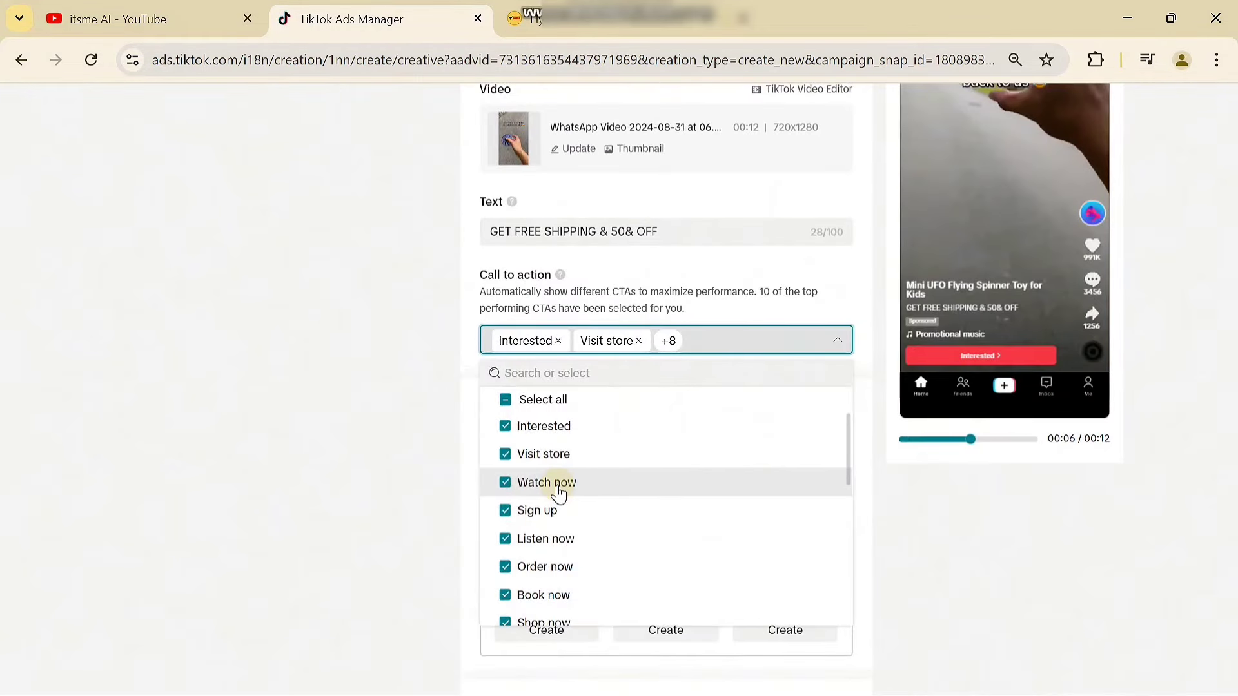
{"action": "left_click", "coordinate": [506, 483]}
{"action": "scroll", "coordinate": [564, 485], "scroll_direction": "down", "scroll_amount": 1}
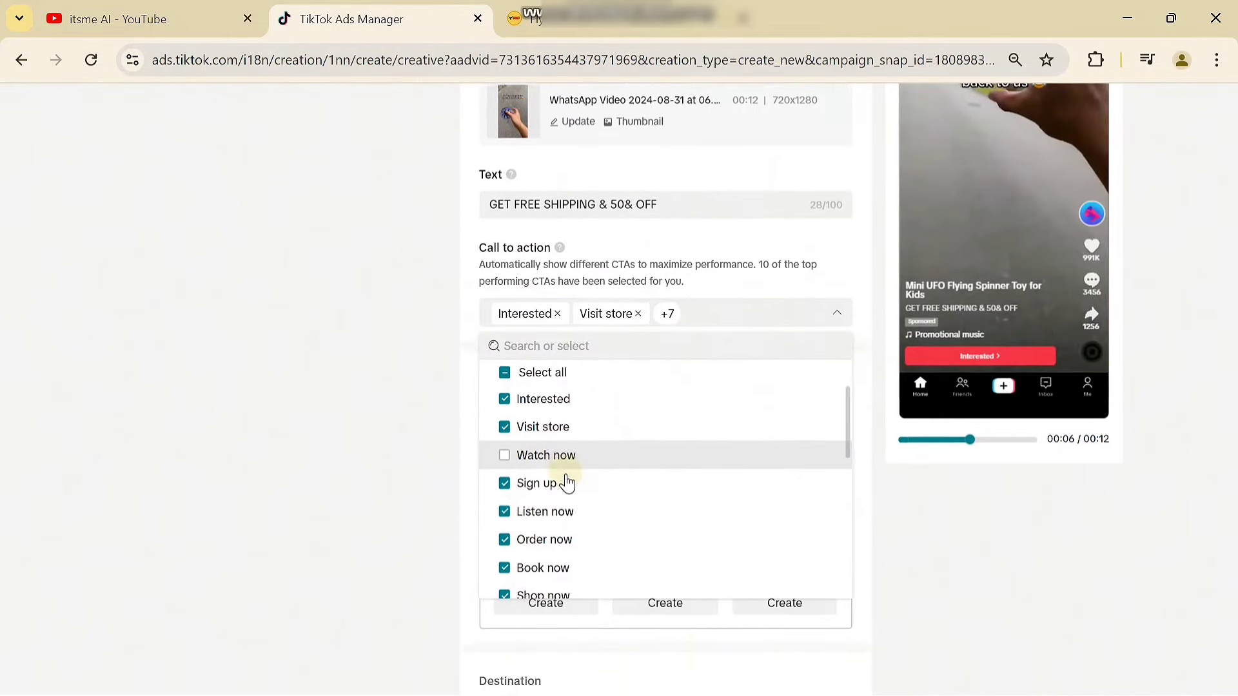
{"action": "left_click", "coordinate": [535, 460]}
{"action": "scroll", "coordinate": [613, 442], "scroll_direction": "down", "scroll_amount": 1}
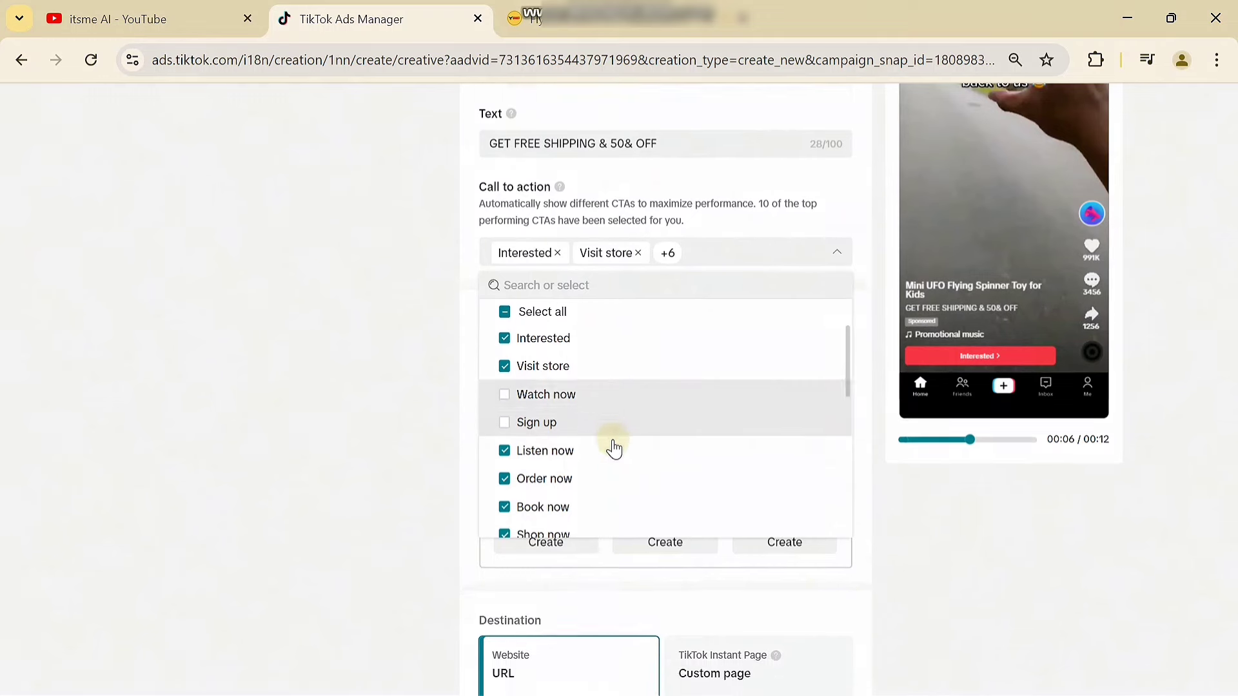
{"action": "scroll", "coordinate": [613, 443], "scroll_direction": "up", "scroll_amount": 1}
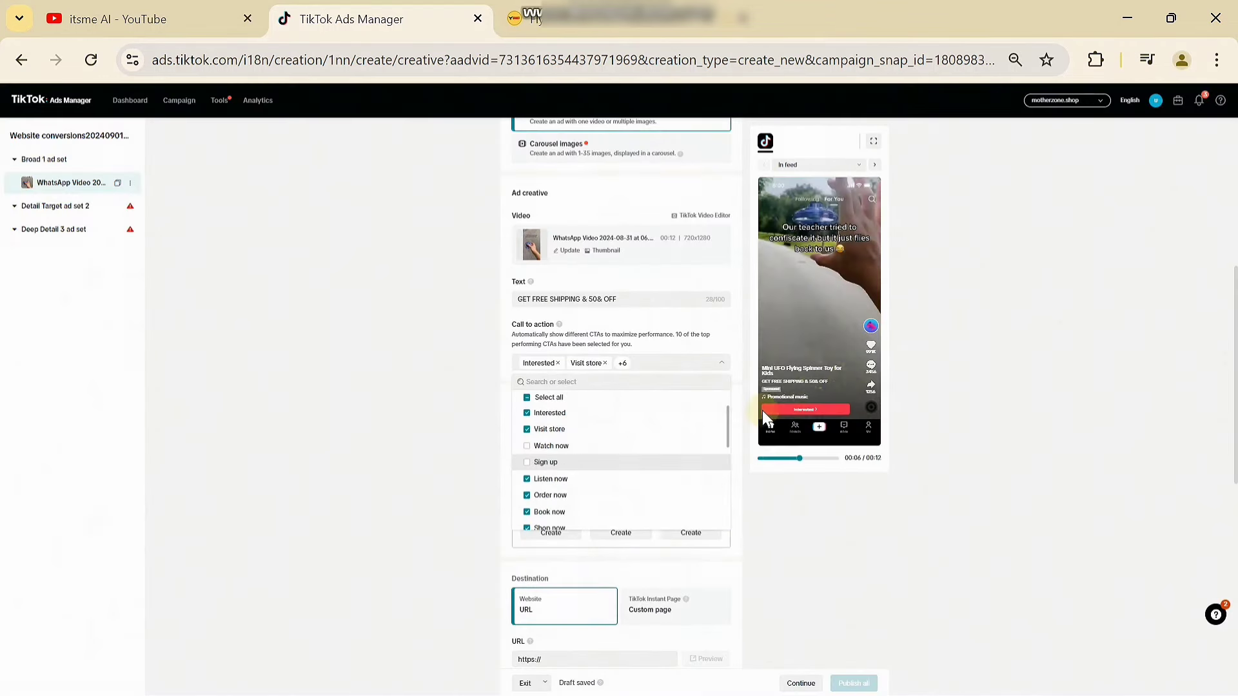
{"action": "scroll", "coordinate": [724, 434], "scroll_direction": "down", "scroll_amount": 2}
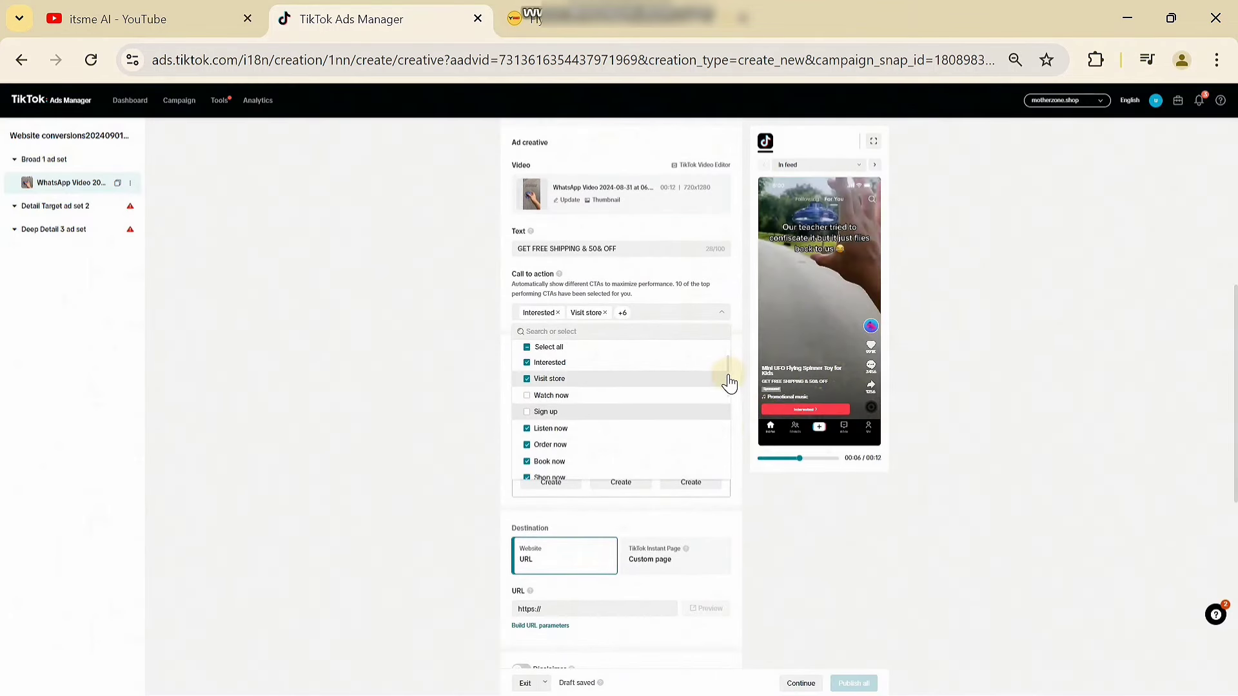
{"action": "left_click_drag", "start_coordinate": [728, 382], "coordinate": [729, 407]}
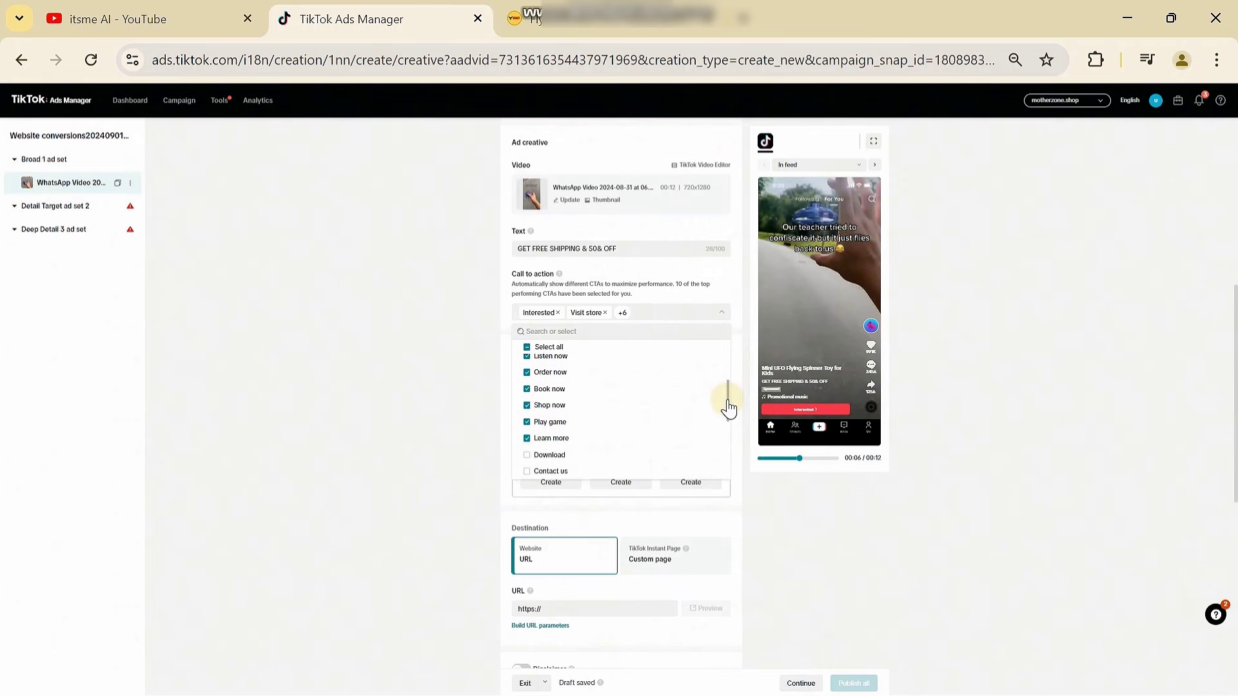
{"action": "left_click", "coordinate": [561, 426]}
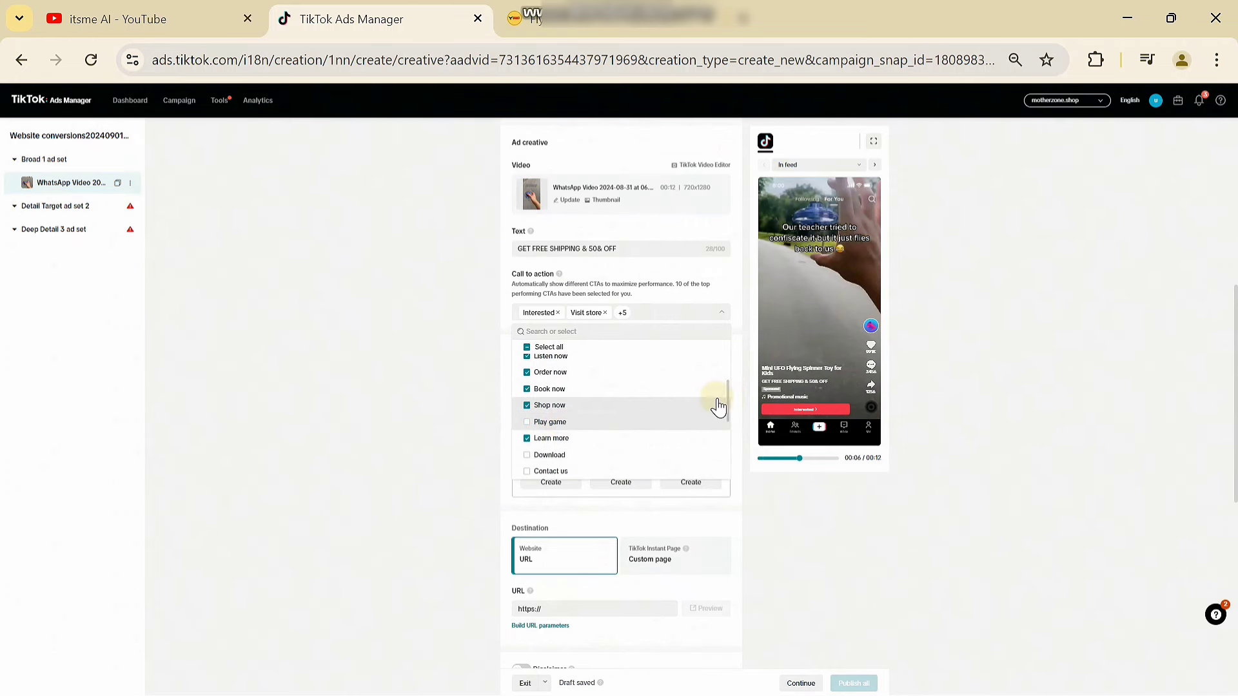
Copy the Flynova Mini UFO Flying Spinner product page address from the store and set it as the ad's destination URL
{"action": "key", "text": "Escape"}
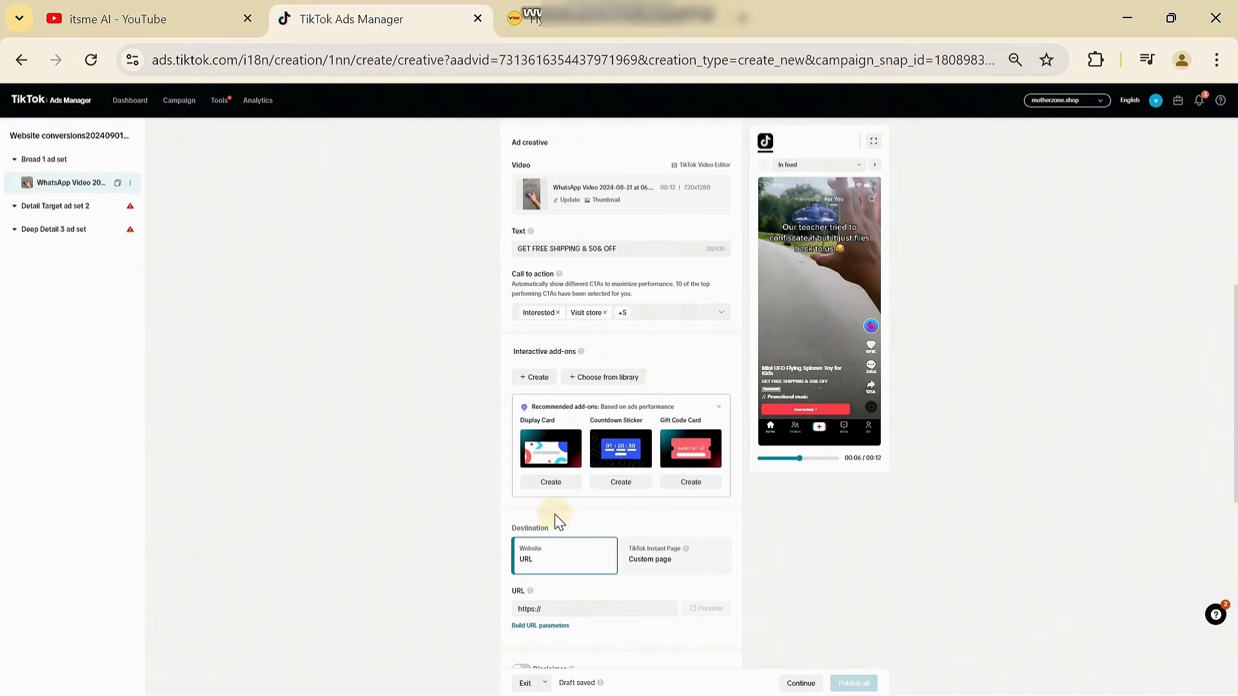
{"action": "scroll", "coordinate": [554, 515], "scroll_direction": "down", "scroll_amount": 1}
{"action": "key", "text": "ctrl+Tab"}
{"action": "left_click", "coordinate": [395, 60]}
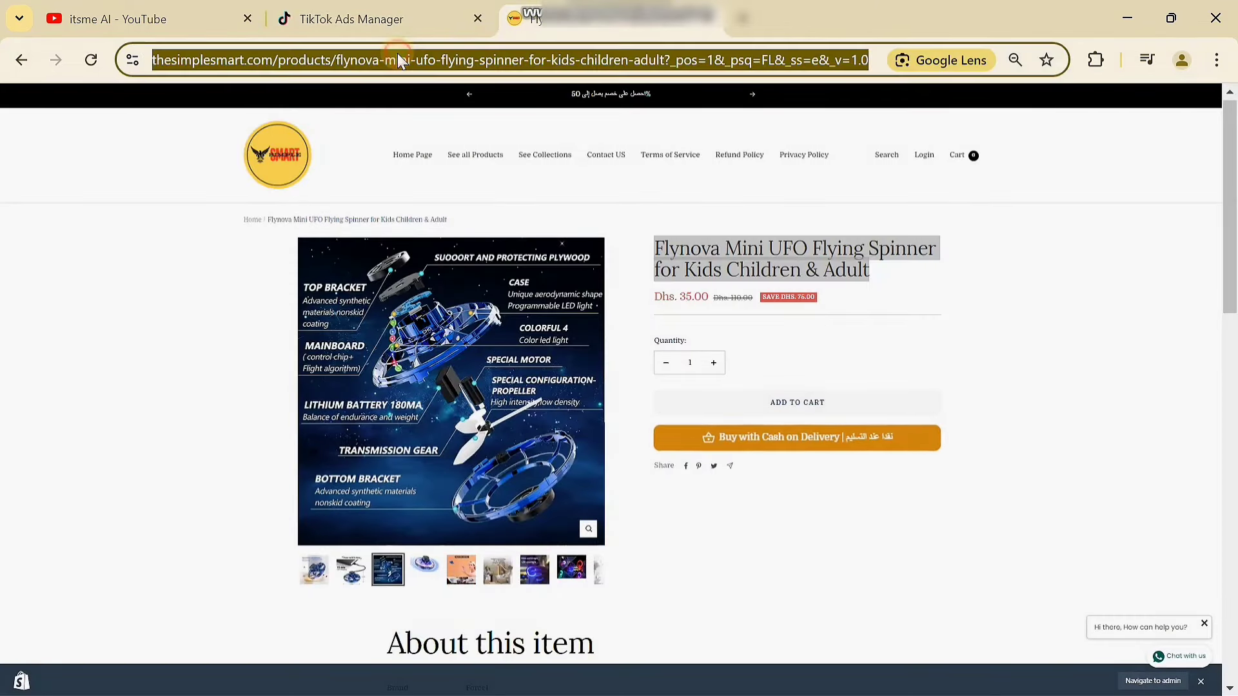
{"action": "left_click", "coordinate": [358, 6]}
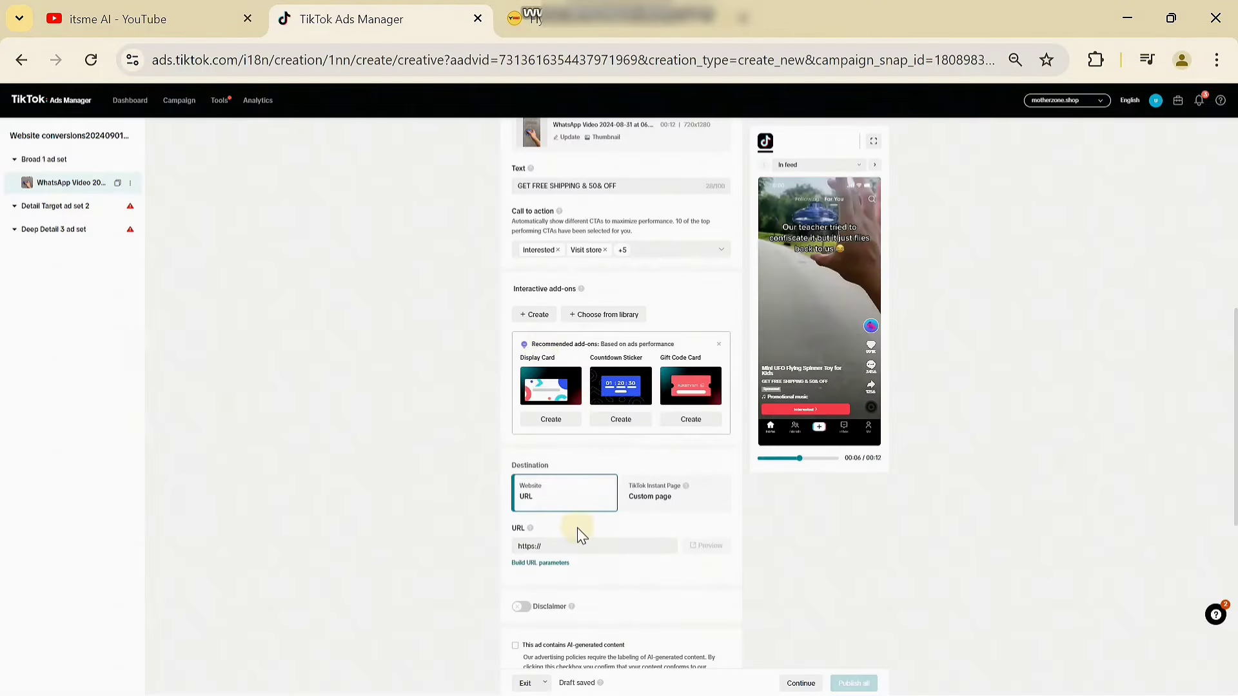
{"action": "left_click", "coordinate": [552, 546]}
{"action": "key", "text": "ctrl+v"}
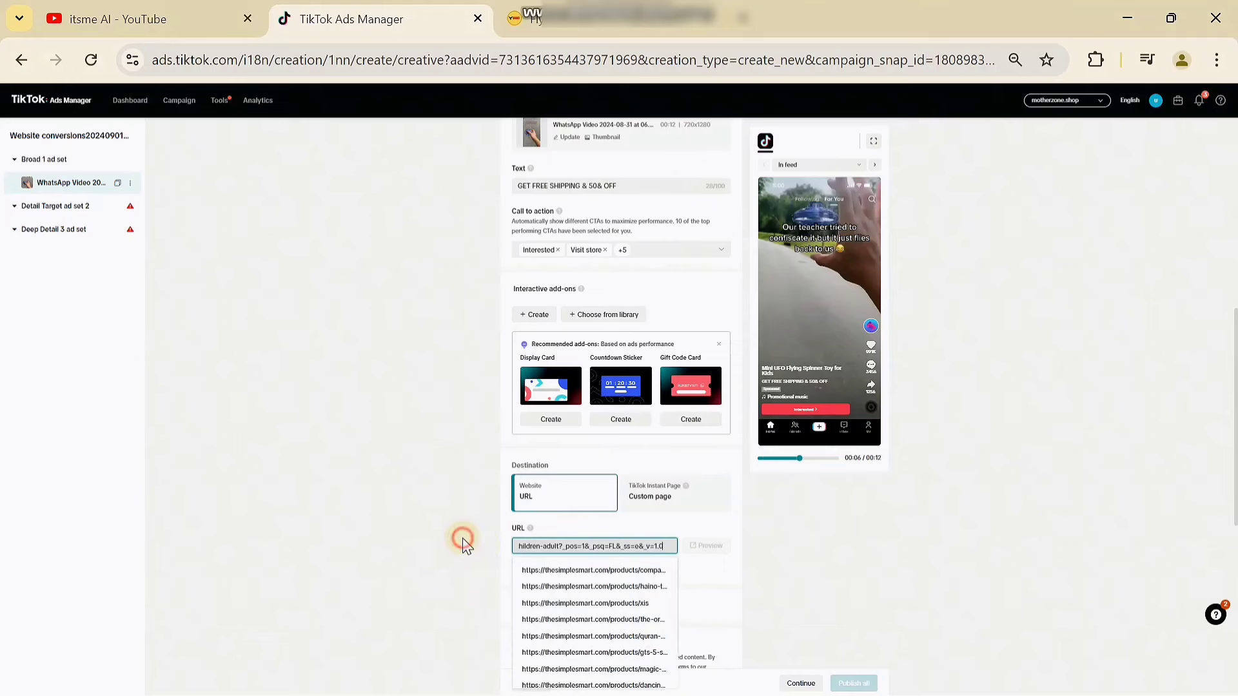
{"action": "left_click", "coordinate": [463, 543]}
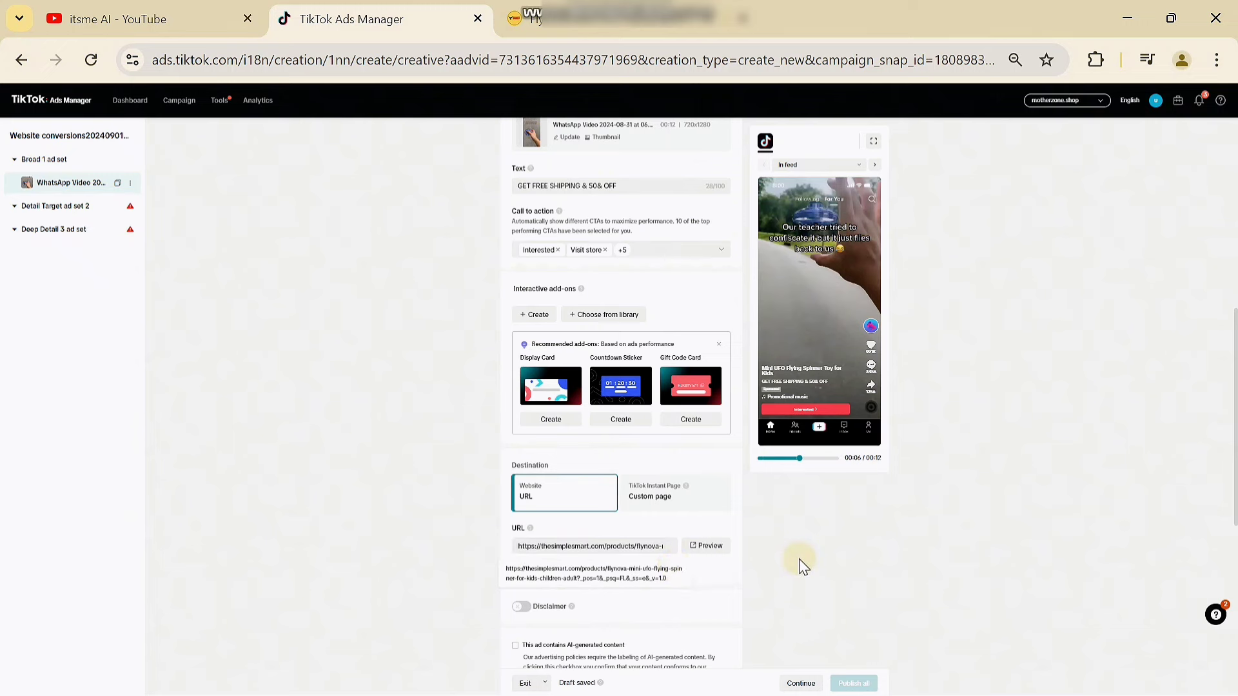
In Detail Target ad set 2, set the data connection to TikTok Pixel for Shopify and the optimization event to Complete Payment
{"action": "scroll", "coordinate": [803, 565], "scroll_direction": "down", "scroll_amount": 1}
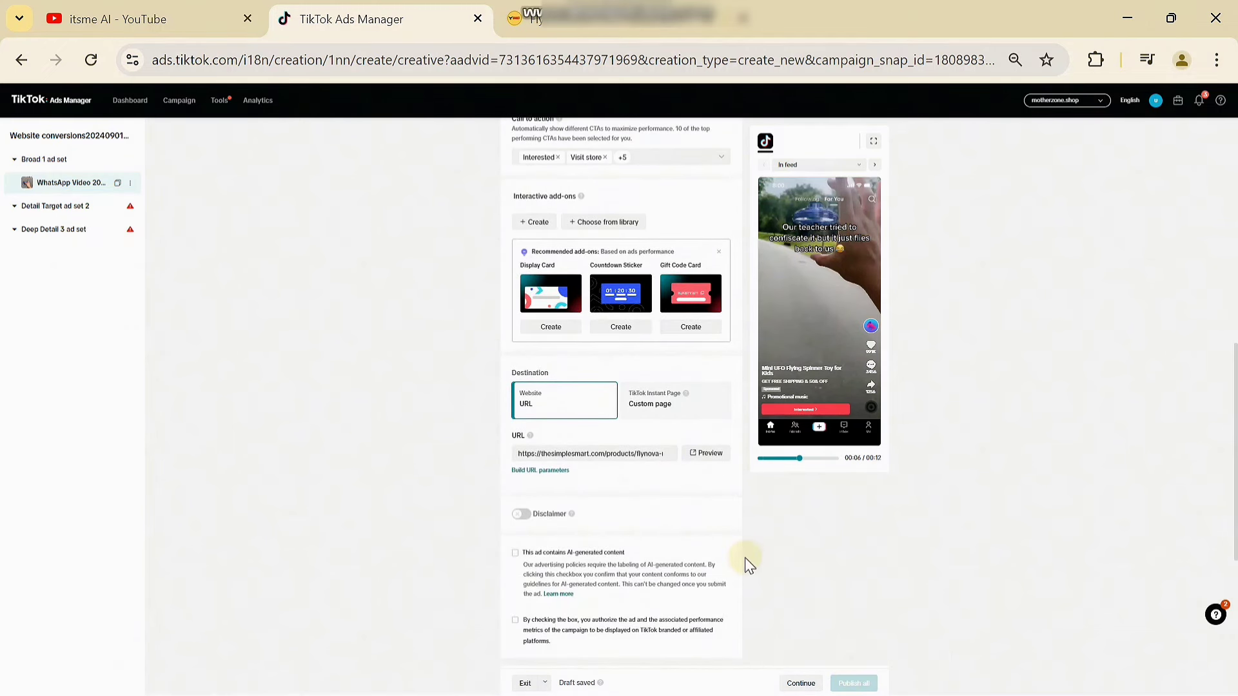
{"action": "scroll", "coordinate": [747, 565], "scroll_direction": "down", "scroll_amount": 2}
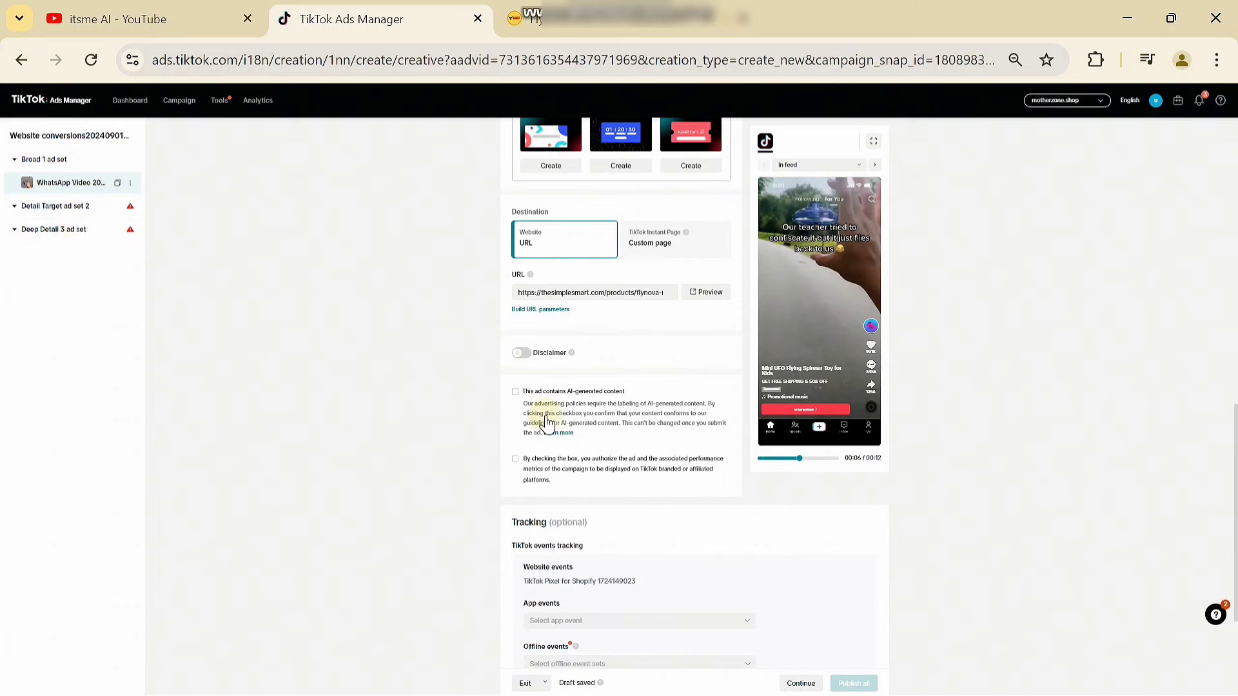
{"action": "scroll", "coordinate": [544, 423], "scroll_direction": "down", "scroll_amount": 2}
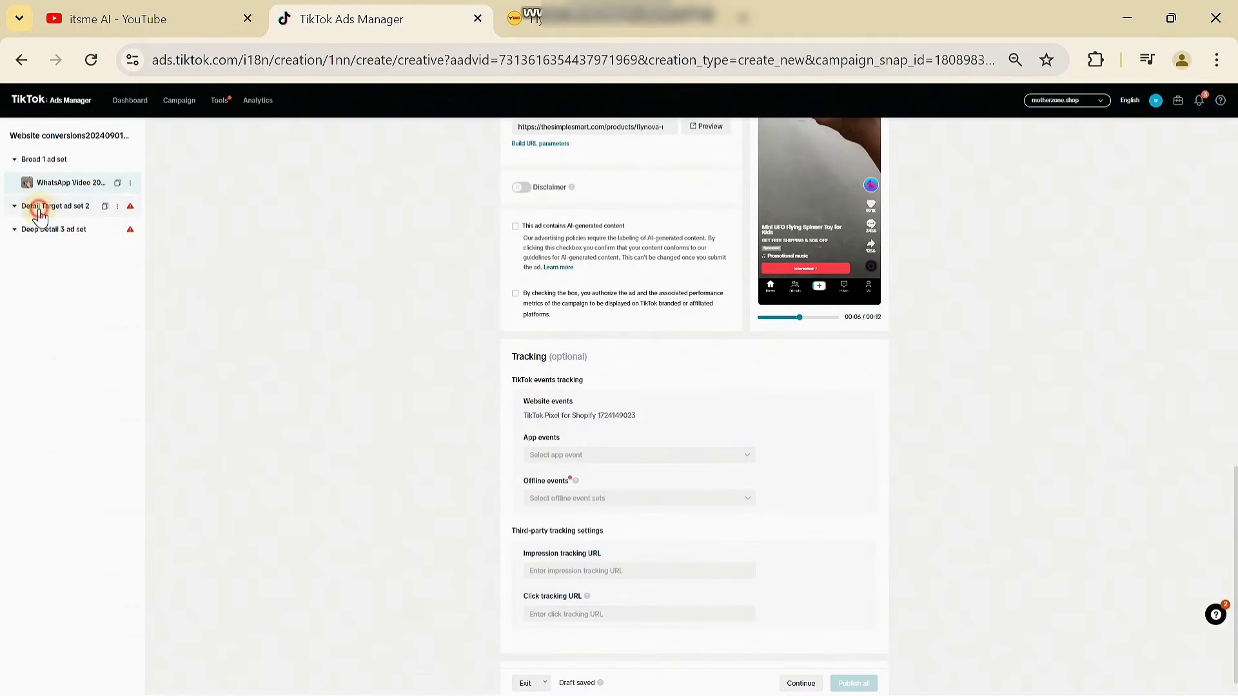
{"action": "left_click", "coordinate": [39, 213]}
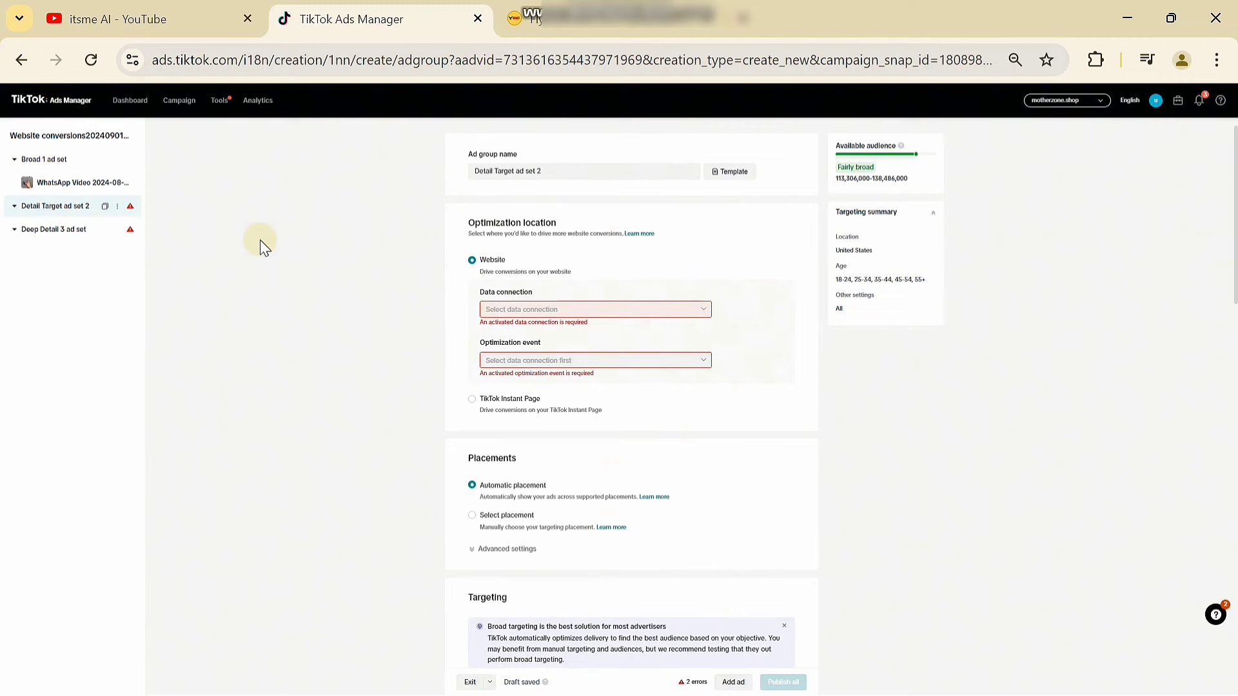
{"action": "left_click", "coordinate": [537, 310]}
{"action": "left_click", "coordinate": [542, 348]}
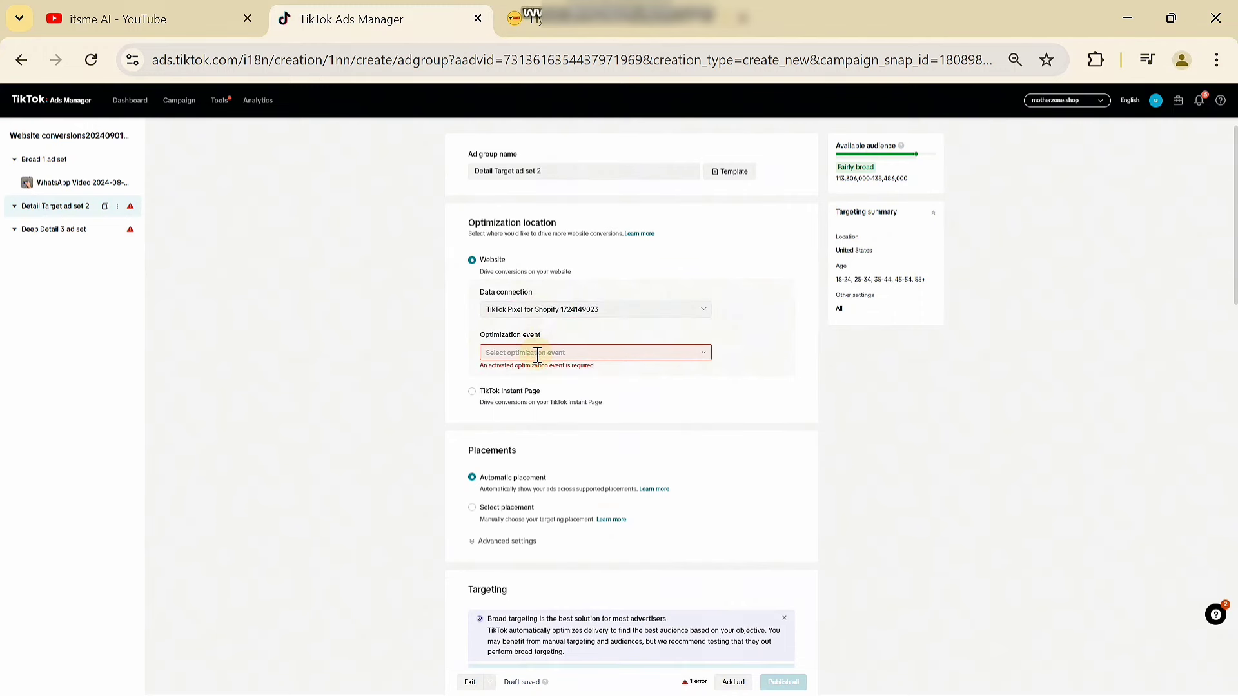
{"action": "left_click", "coordinate": [538, 353]}
{"action": "left_click", "coordinate": [546, 433]}
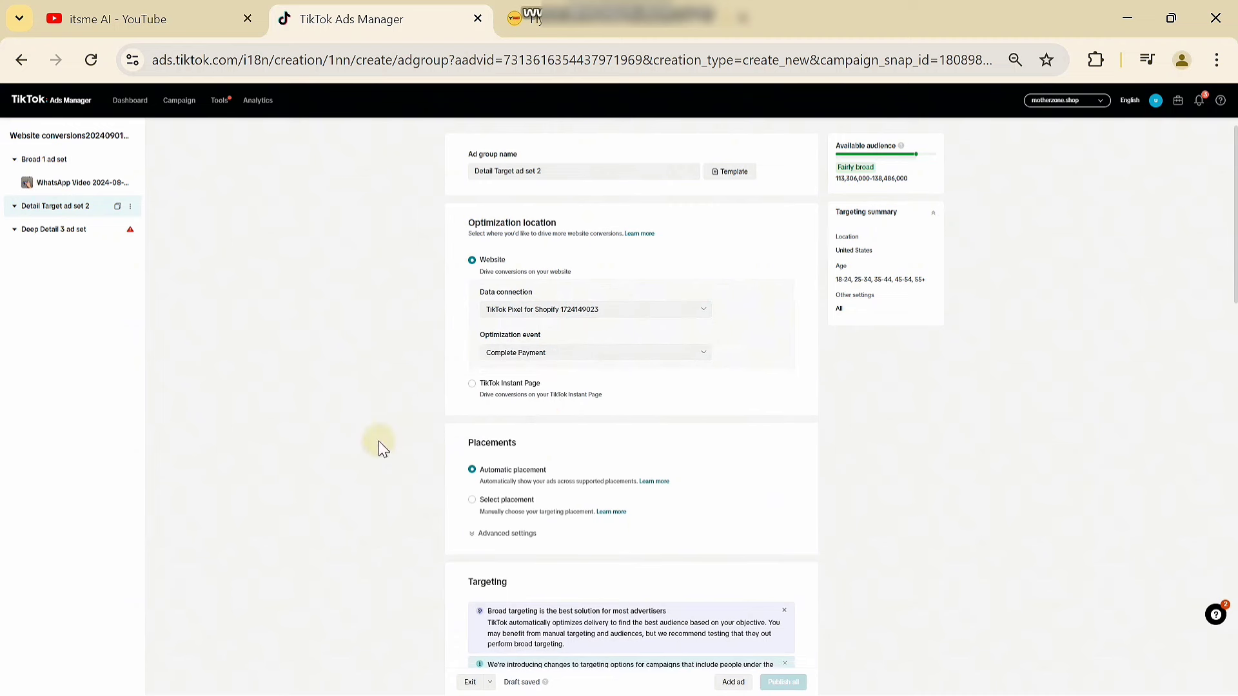
Switch the ad group to manually selected placements and exclude Global App Bundle and Pangle, keeping only TikTok
{"action": "scroll", "coordinate": [589, 439], "scroll_direction": "down", "scroll_amount": 2}
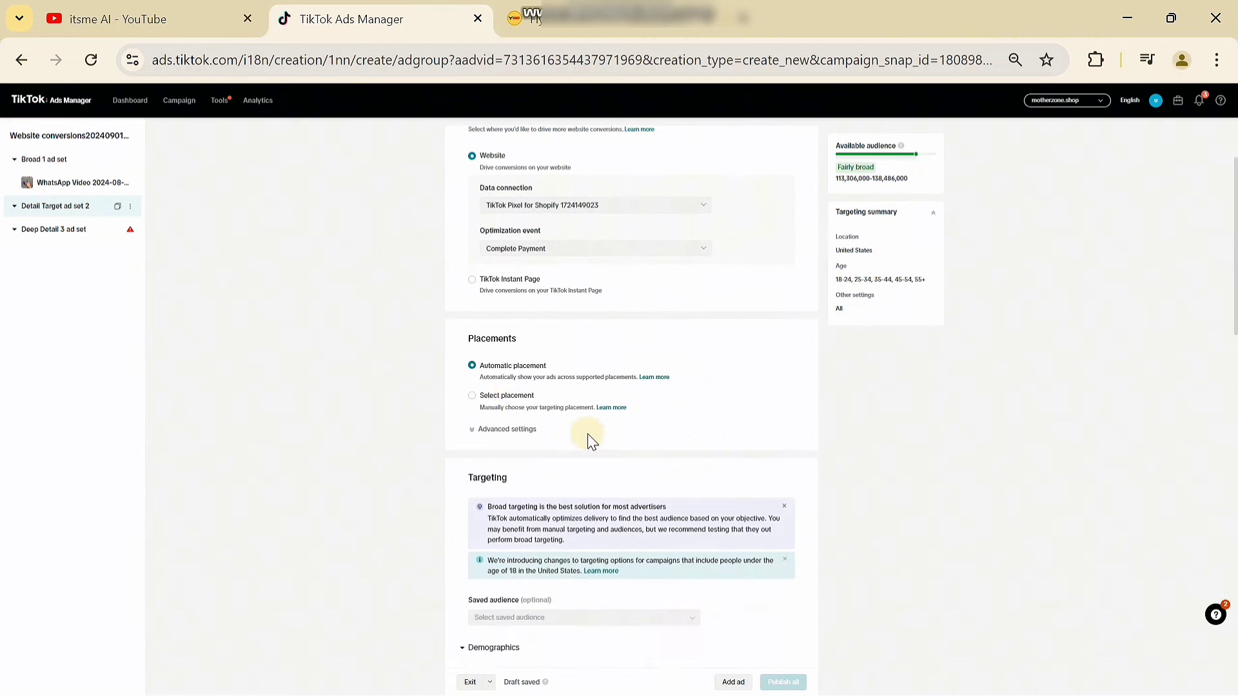
{"action": "left_click", "coordinate": [472, 392]}
{"action": "left_click", "coordinate": [483, 467]}
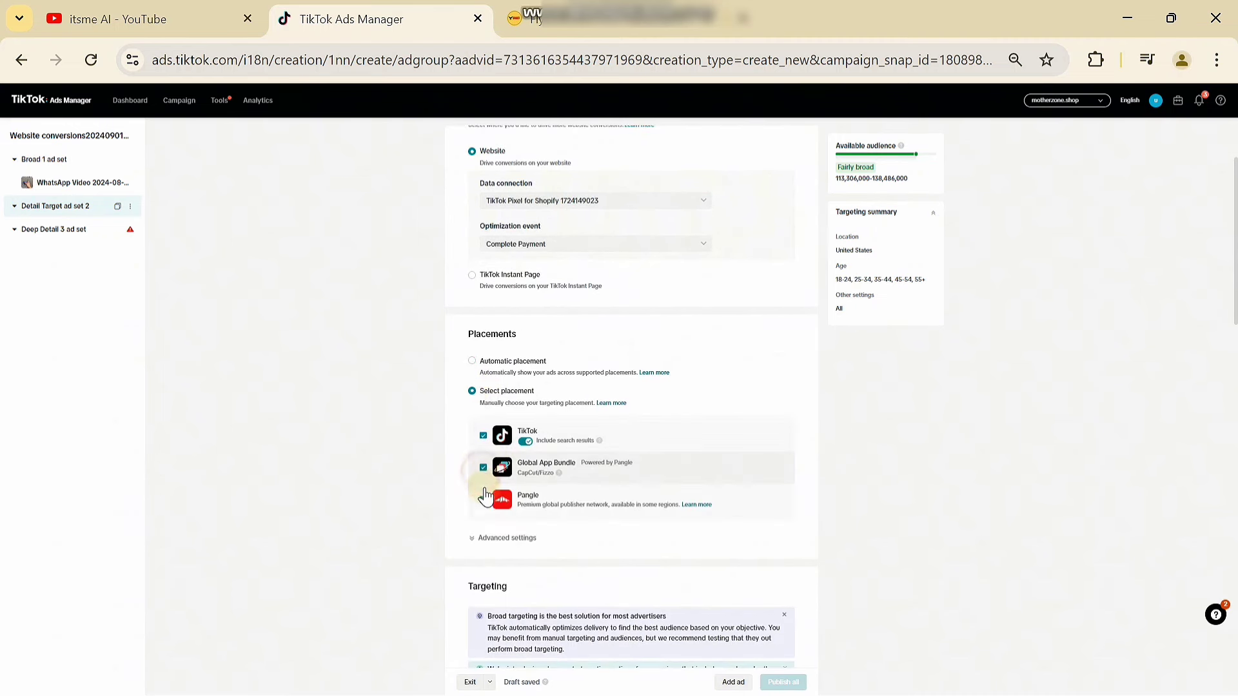
{"action": "left_click", "coordinate": [482, 500]}
Replace United States with Saudi Arabia as the ad group's target location
{"action": "scroll", "coordinate": [614, 497], "scroll_direction": "down", "scroll_amount": 5}
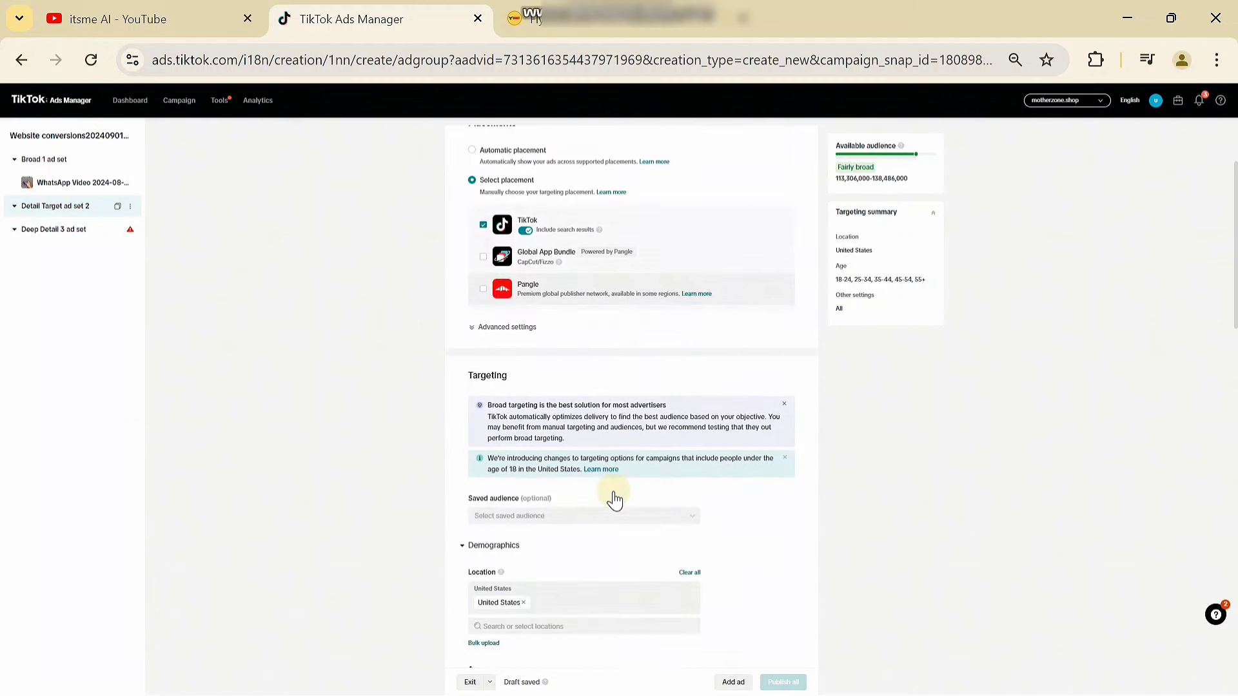
{"action": "left_click", "coordinate": [521, 487]}
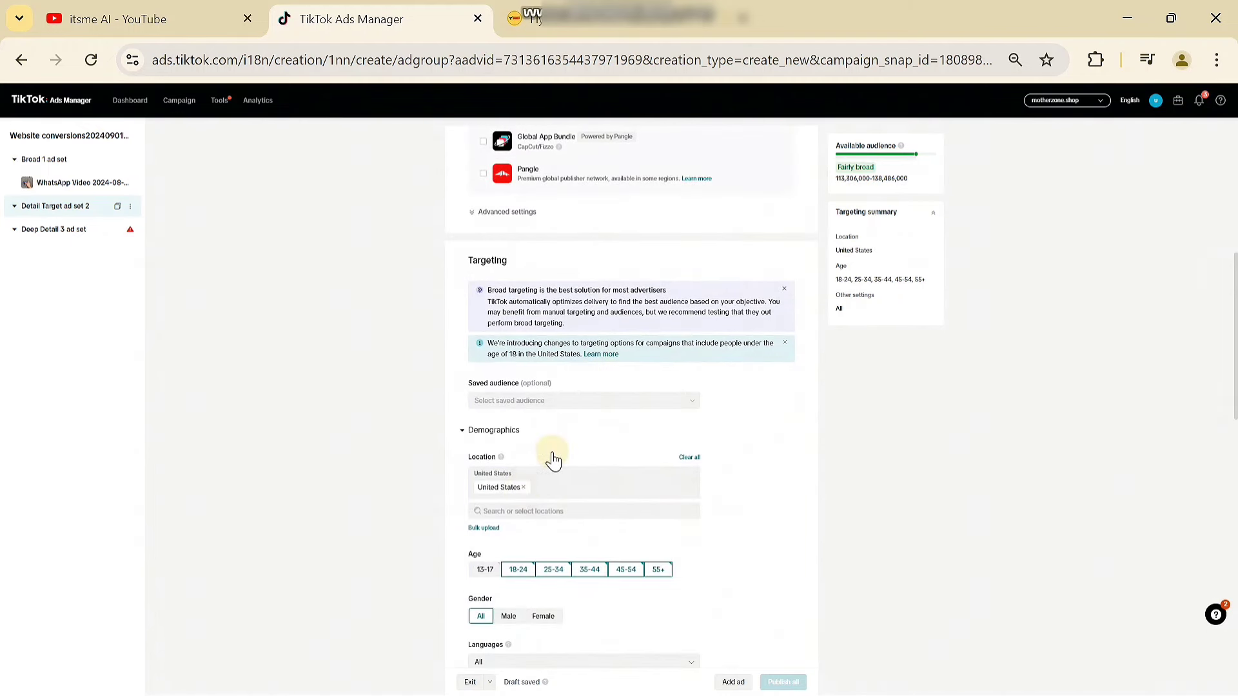
{"action": "left_click", "coordinate": [513, 475]}
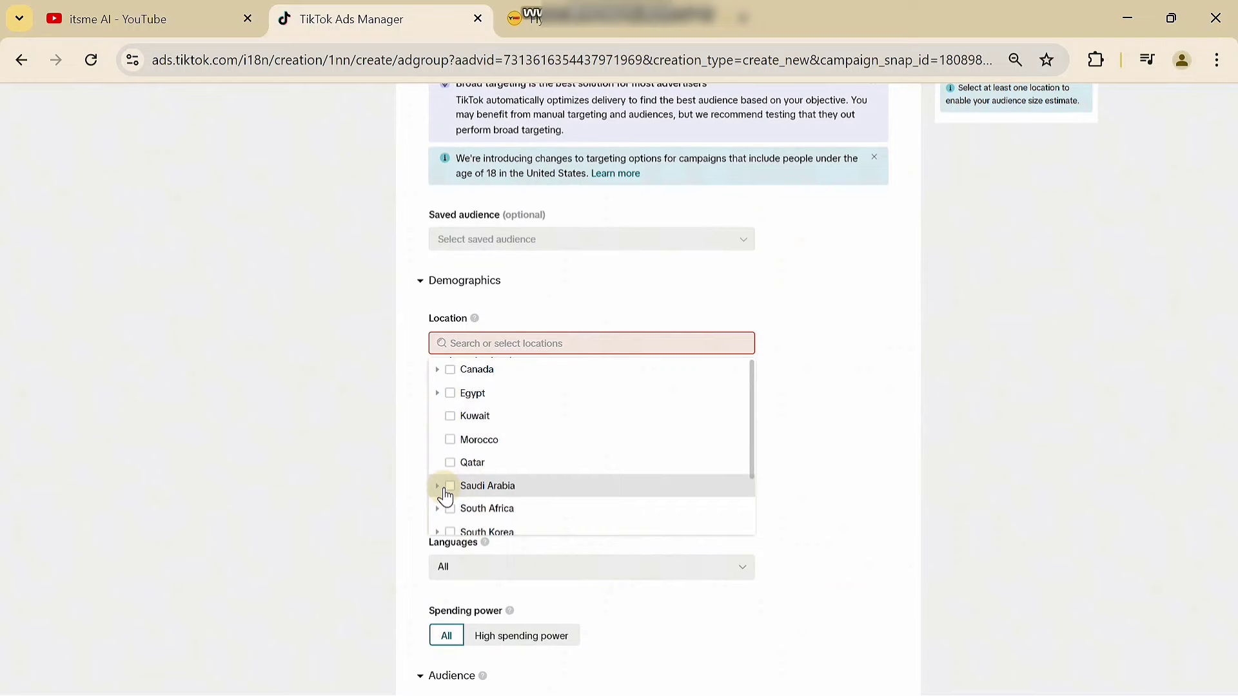
{"action": "left_click", "coordinate": [449, 490]}
Add Ajman, Dubai, Sharjah and Abu Dhabi in the United Arab Emirates to the target locations
{"action": "scroll", "coordinate": [524, 485], "scroll_direction": "down", "scroll_amount": 1}
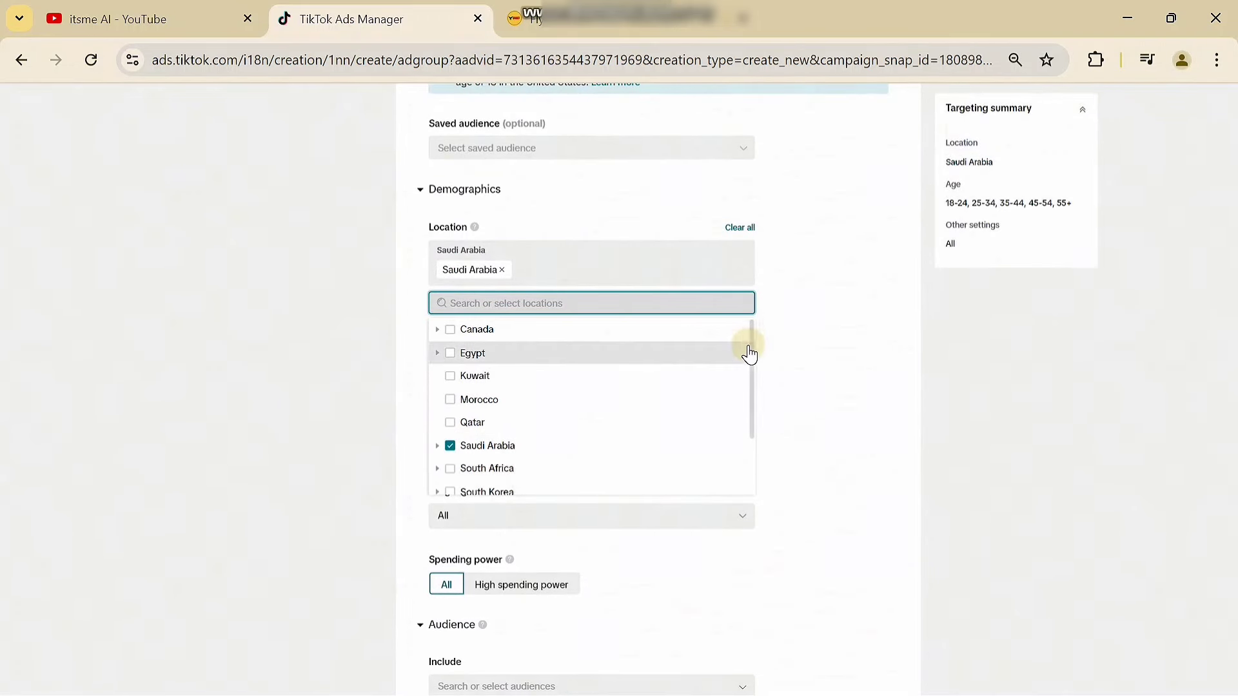
{"action": "left_click_drag", "start_coordinate": [749, 347], "coordinate": [755, 418]}
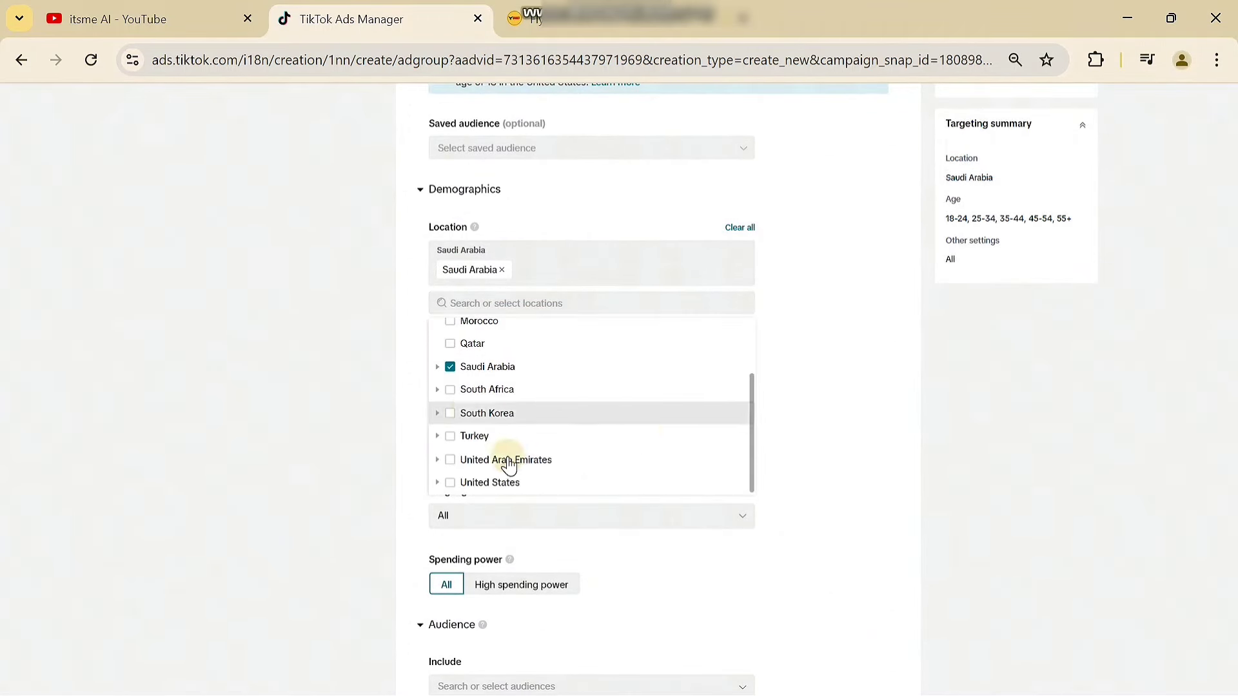
{"action": "left_click", "coordinate": [436, 460]}
{"action": "left_click_drag", "start_coordinate": [752, 373], "coordinate": [748, 423]}
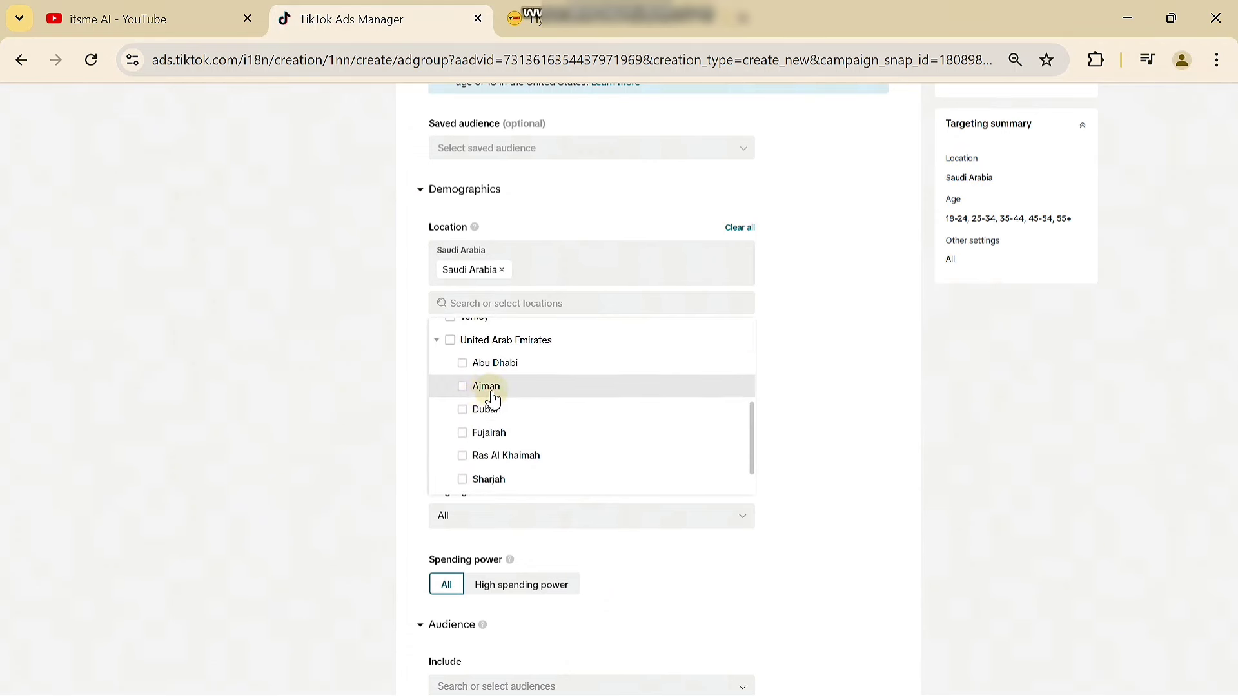
{"action": "left_click", "coordinate": [474, 387]}
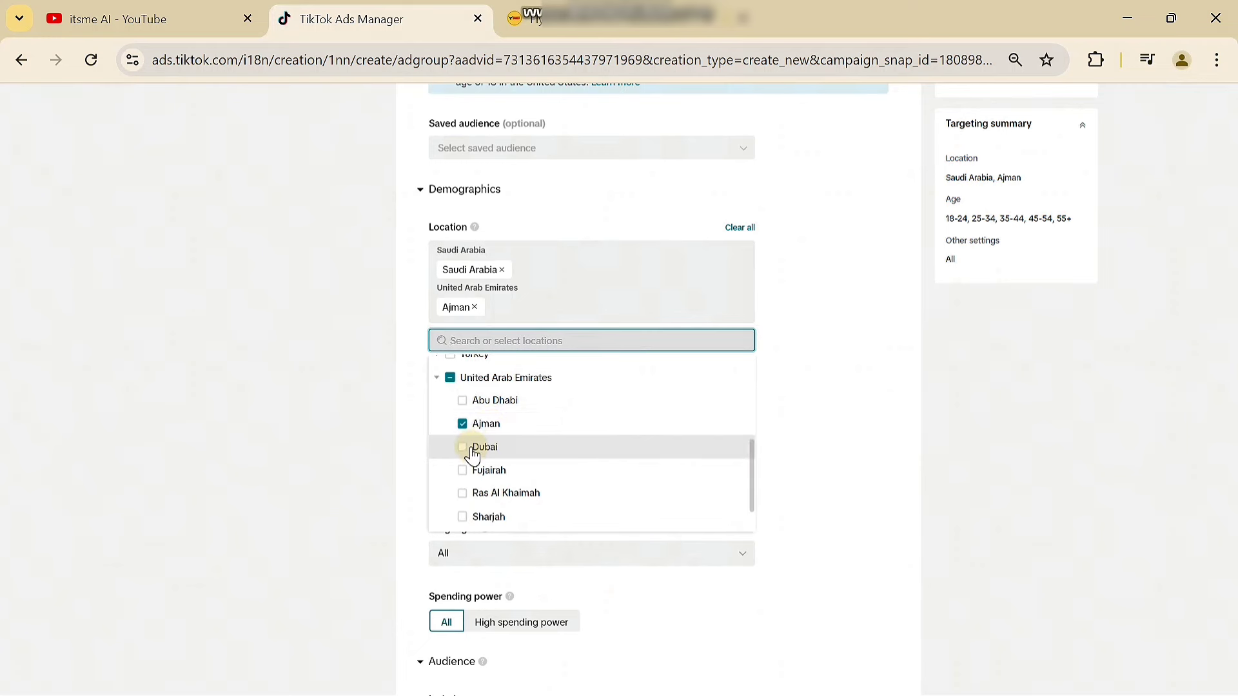
{"action": "left_click", "coordinate": [470, 448]}
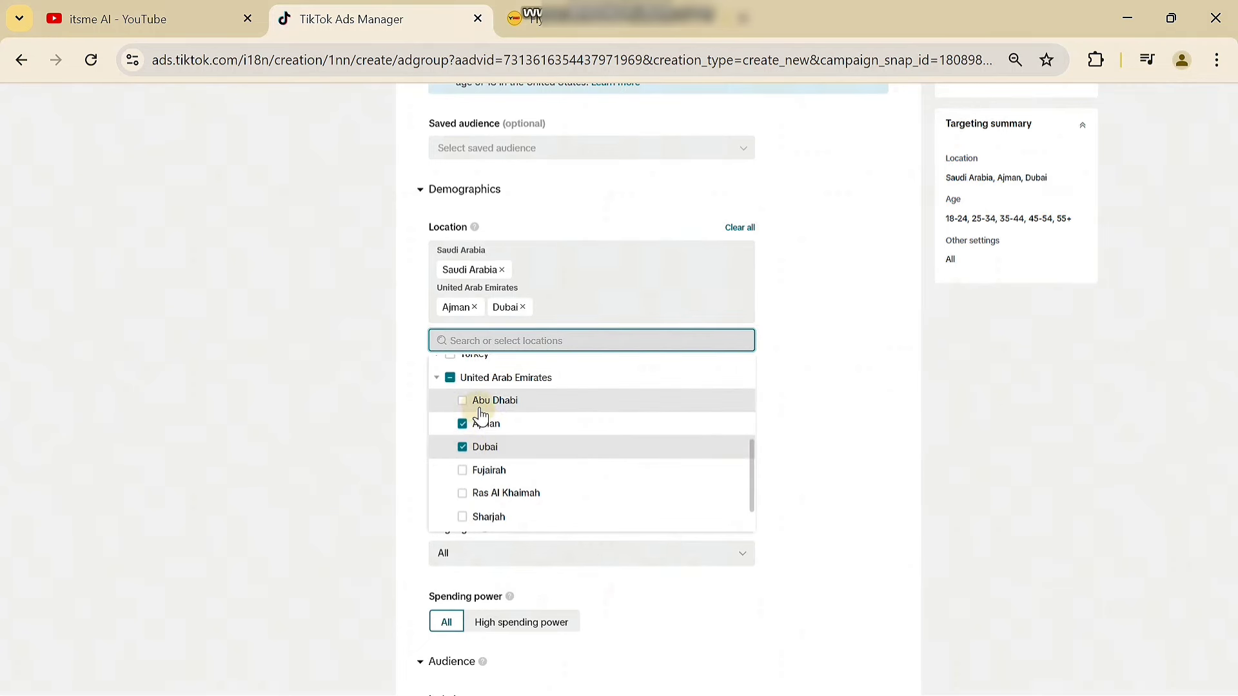
{"action": "scroll", "coordinate": [512, 439], "scroll_direction": "down", "scroll_amount": 1}
{"action": "left_click", "coordinate": [485, 488]}
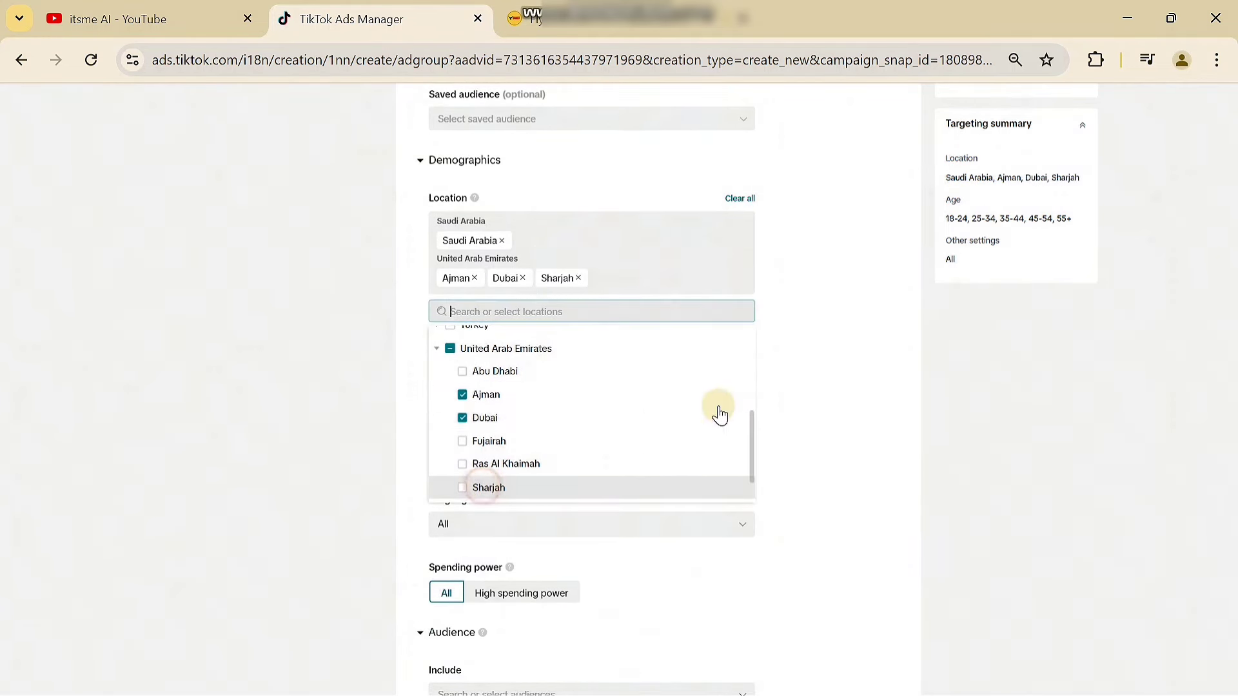
{"action": "left_click_drag", "start_coordinate": [754, 431], "coordinate": [752, 443]}
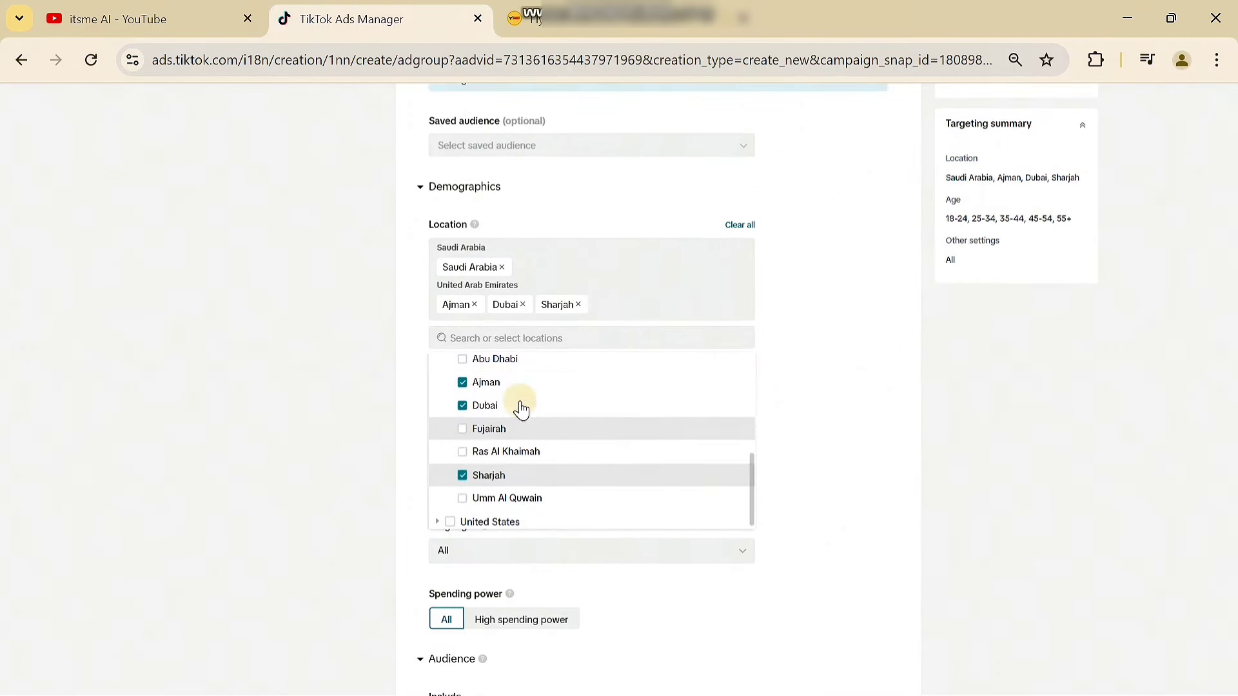
{"action": "left_click", "coordinate": [489, 358]}
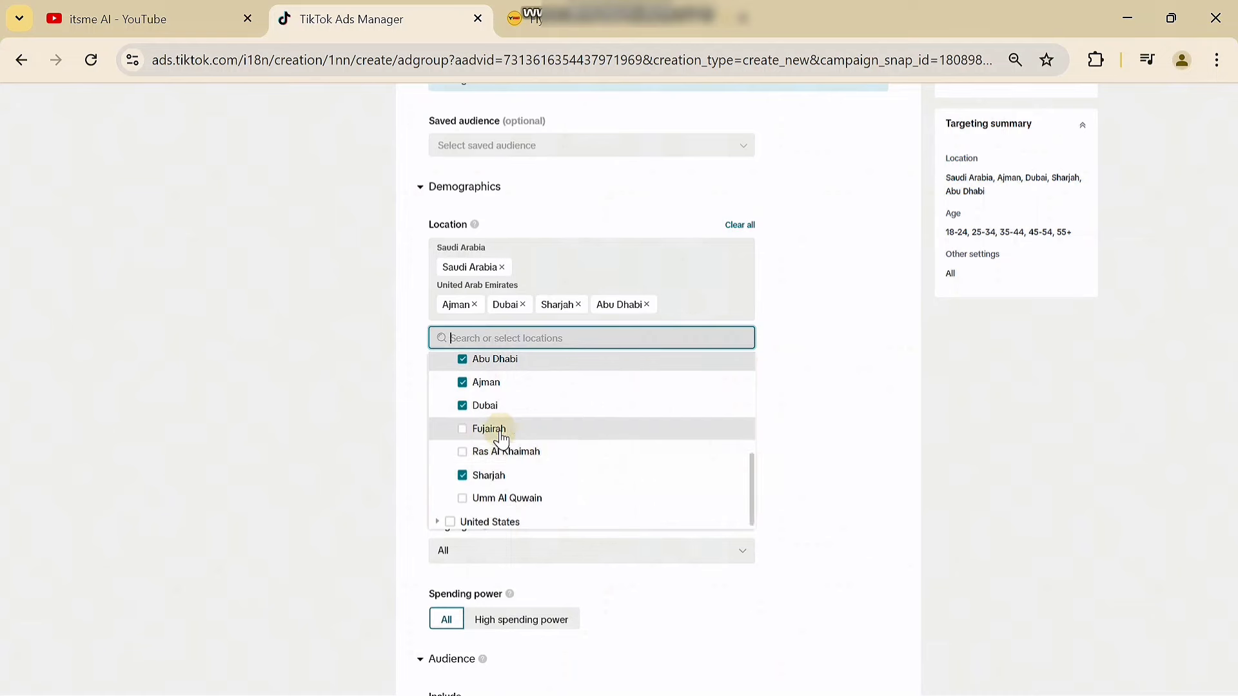
{"action": "left_click", "coordinate": [322, 397]}
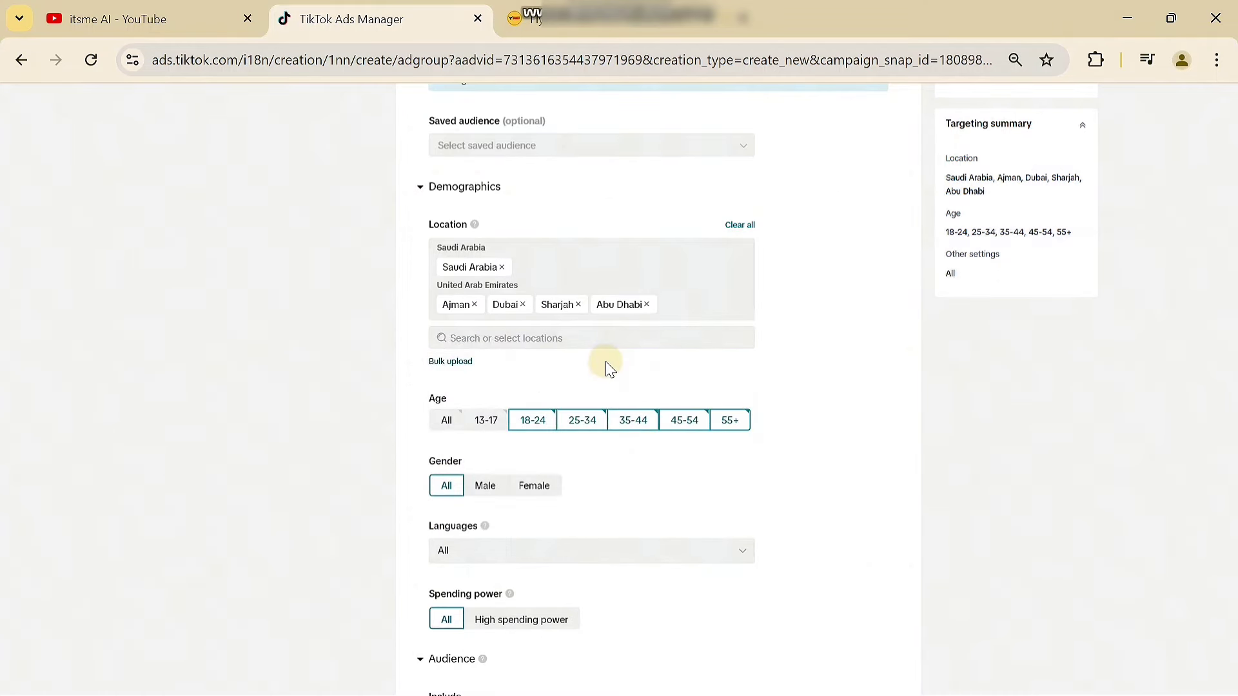
Remove the 45-54 and 55+ age groups from the ad group's targeting
{"action": "key", "text": "ctrl+minus"}
{"action": "key", "text": "ctrl+minus"}
{"action": "key", "text": "ctrl+minus"}
{"action": "scroll", "coordinate": [684, 412], "scroll_direction": "down", "scroll_amount": 1}
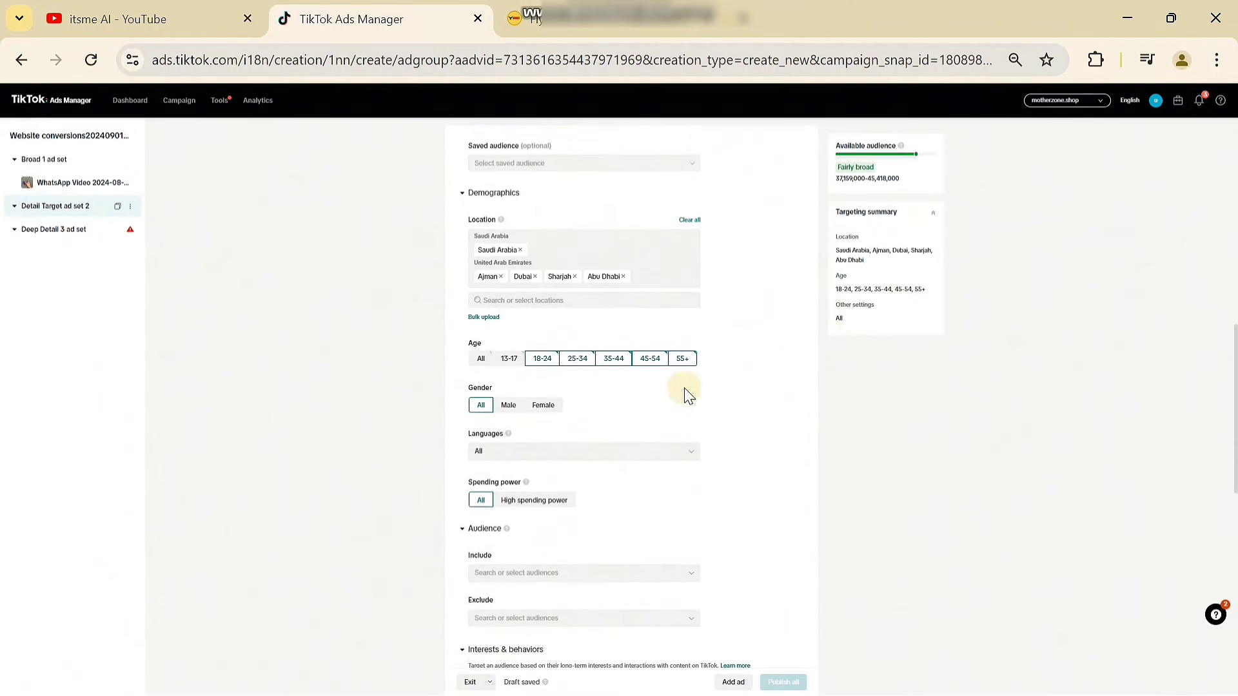
{"action": "left_click", "coordinate": [653, 363]}
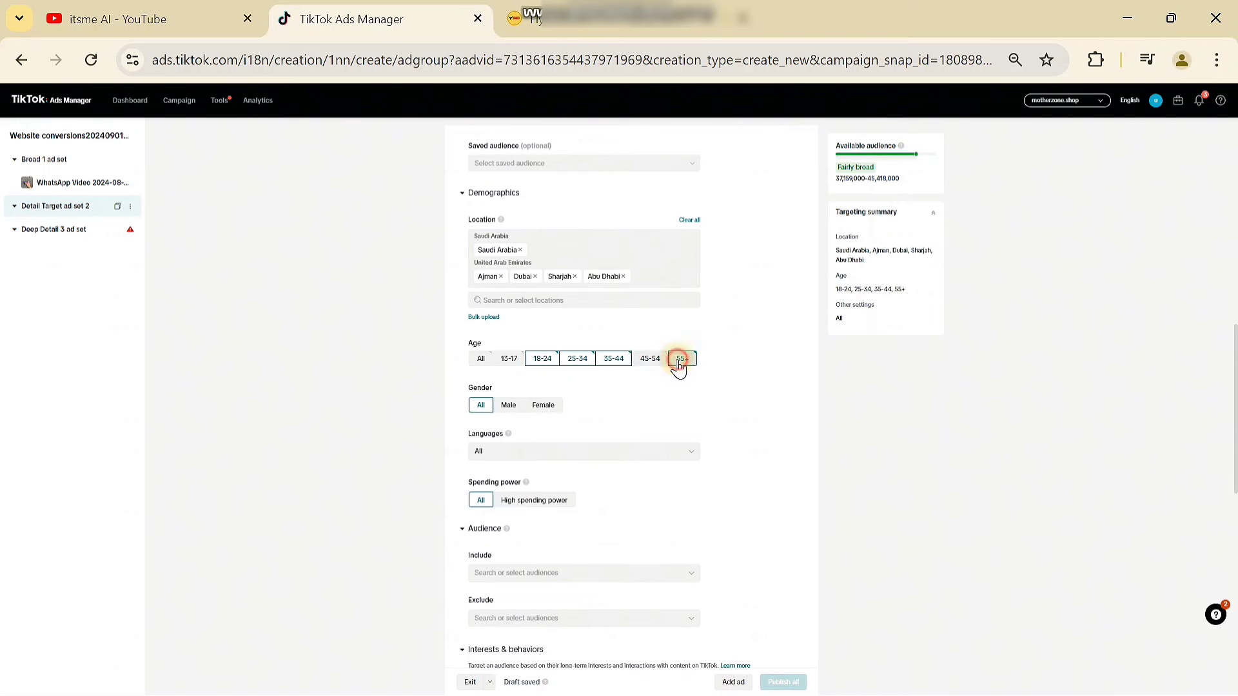
{"action": "left_click", "coordinate": [680, 359]}
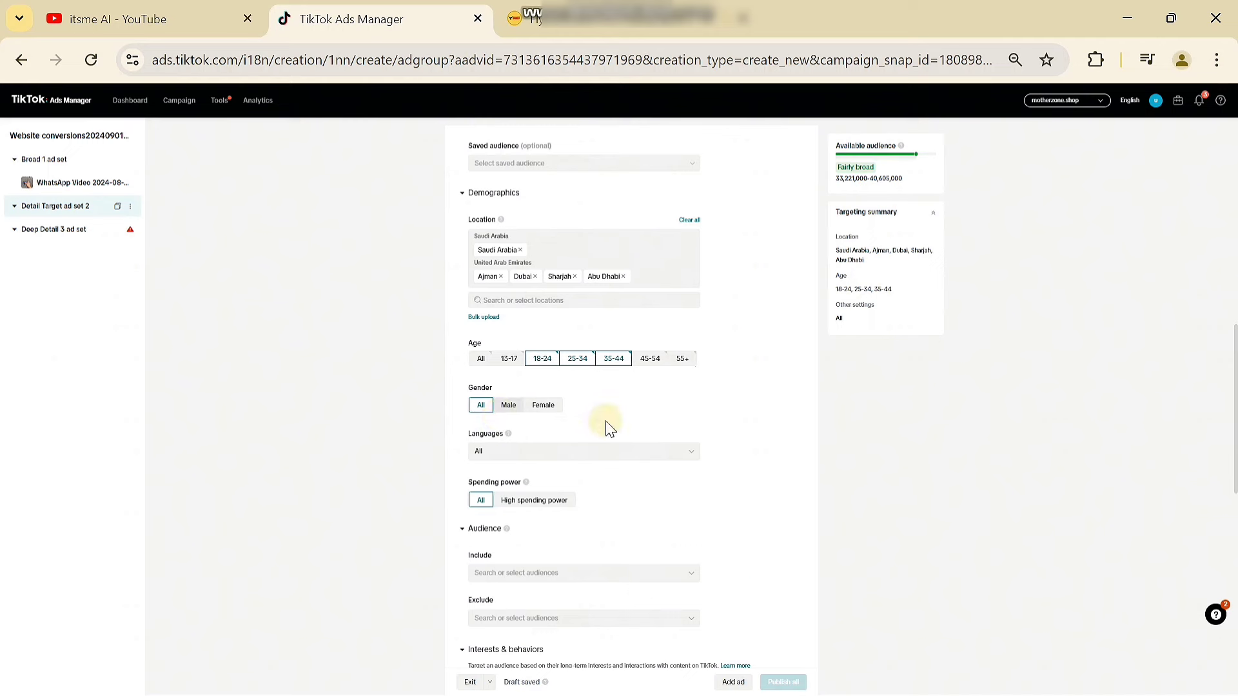
Search interests and behaviors for "TOYS" and add Toys for Kids as both an interest and a purchase intention
{"action": "scroll", "coordinate": [607, 426], "scroll_direction": "down", "scroll_amount": 2}
{"action": "scroll", "coordinate": [625, 442], "scroll_direction": "down", "scroll_amount": 3}
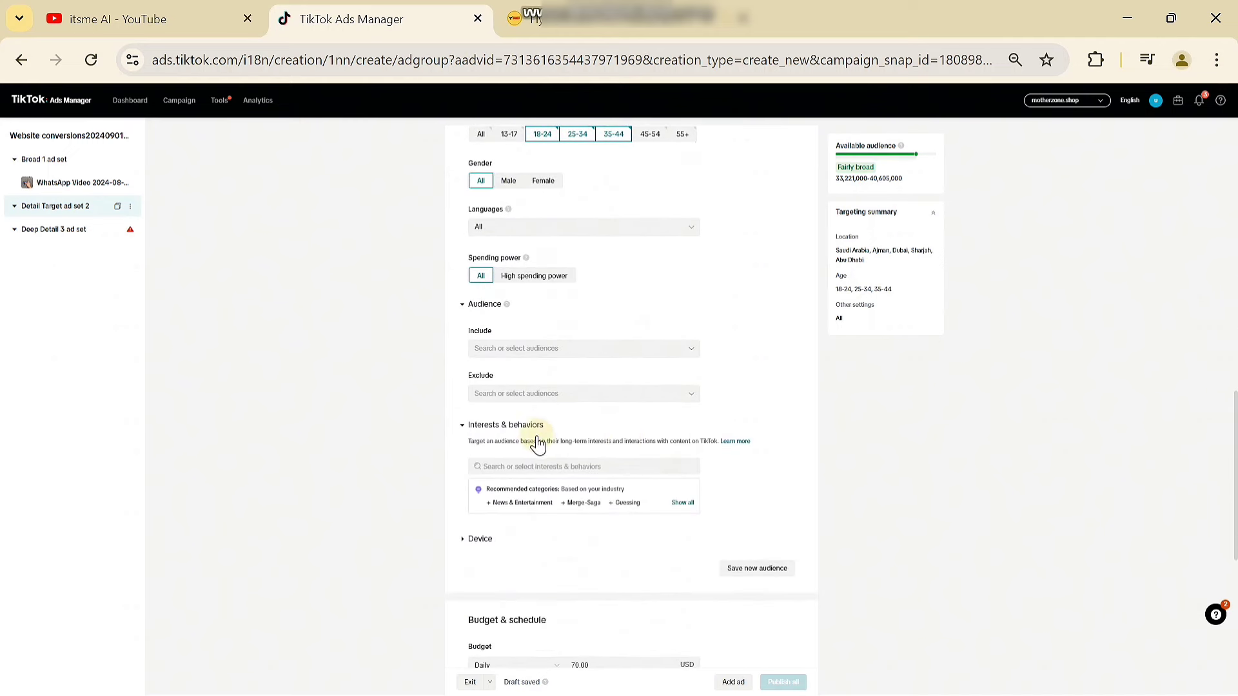
{"action": "left_click", "coordinate": [525, 340]}
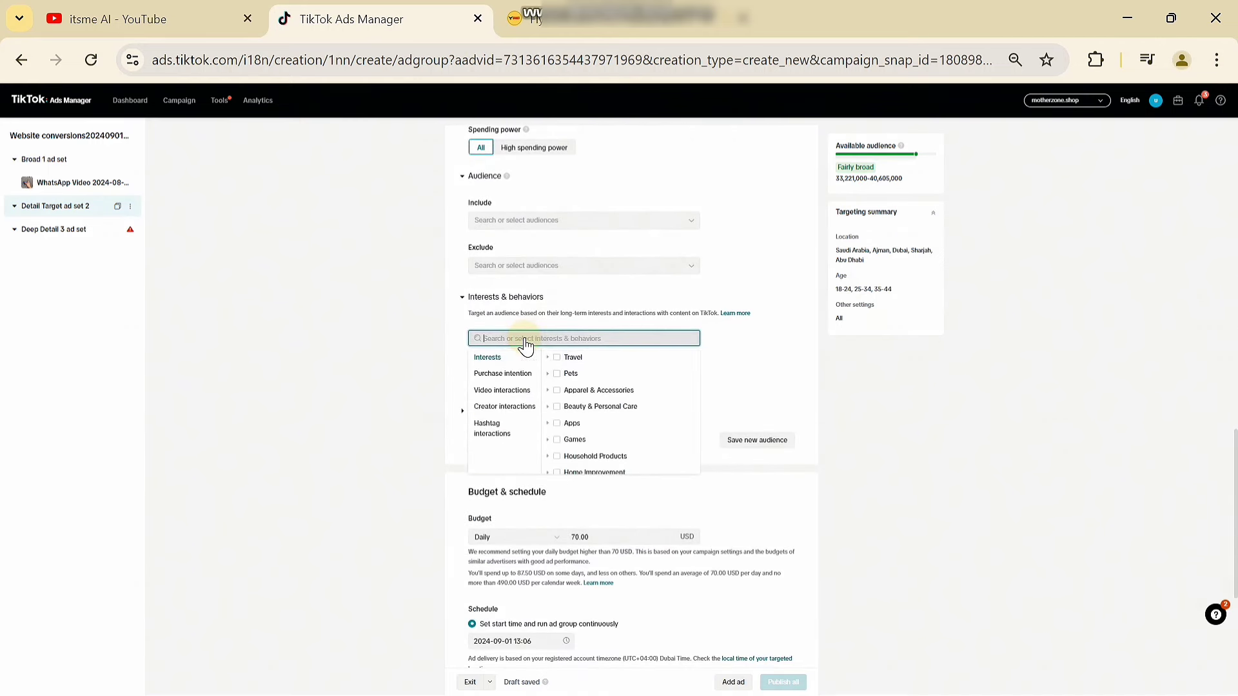
{"action": "type", "text": "TO"}
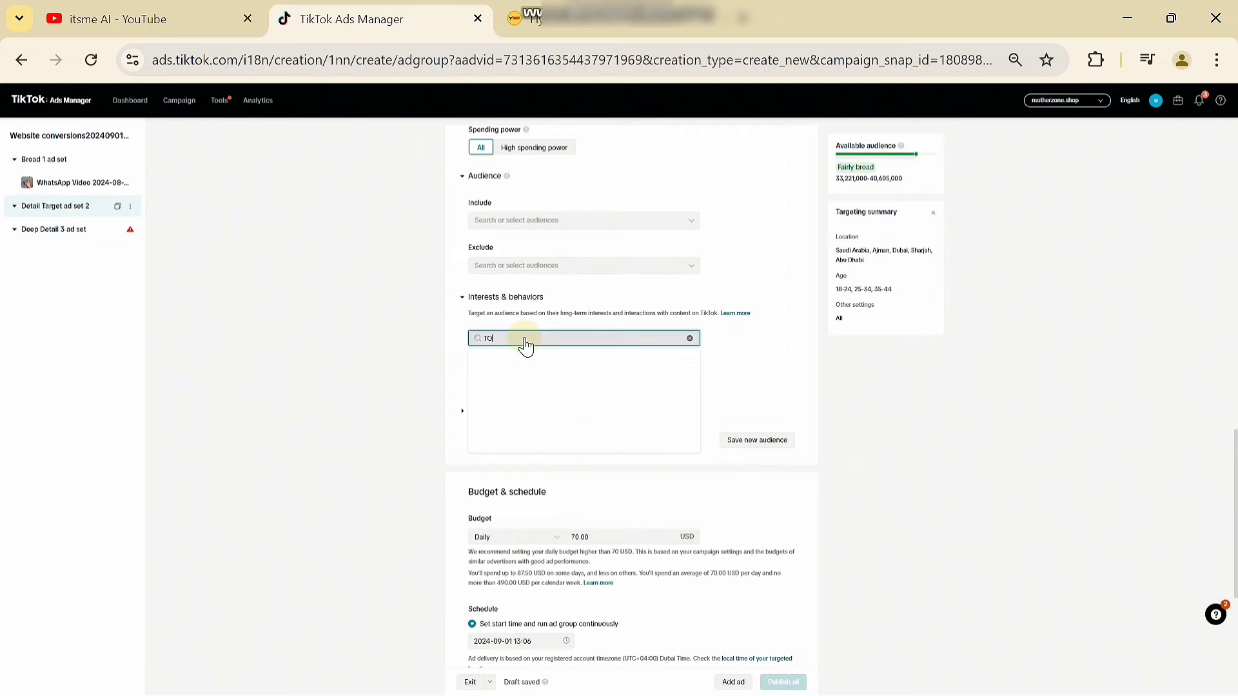
{"action": "type", "text": "YS"}
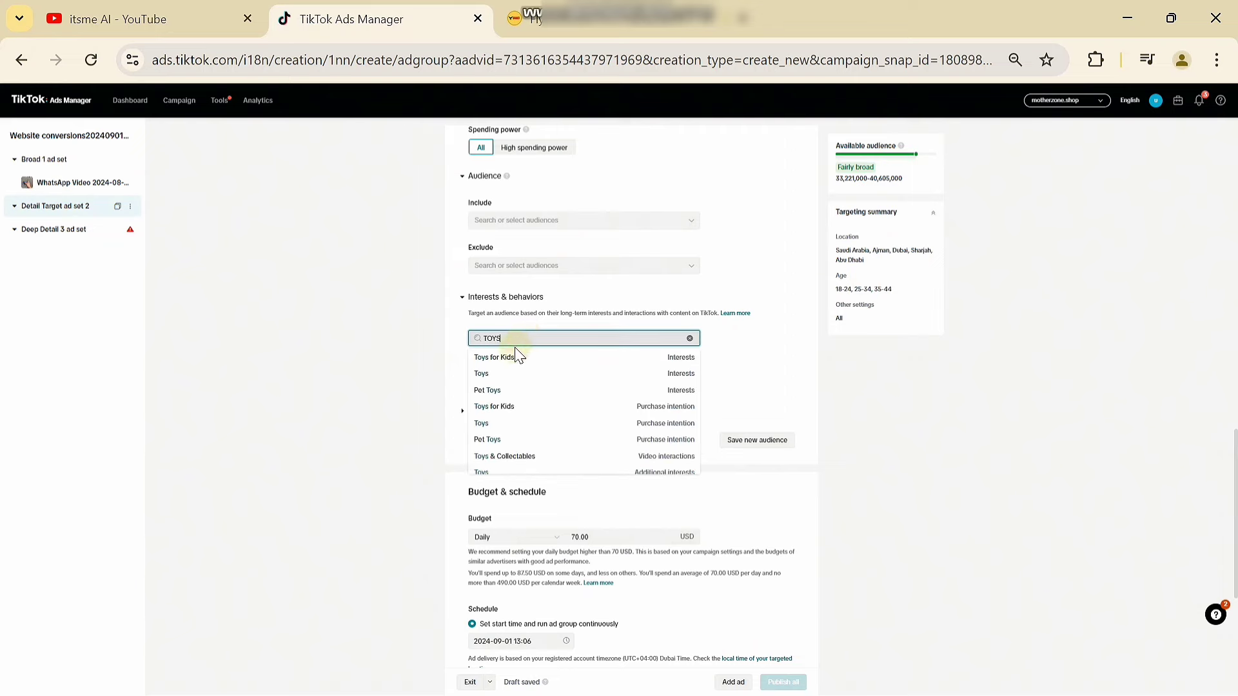
{"action": "left_click", "coordinate": [514, 357]}
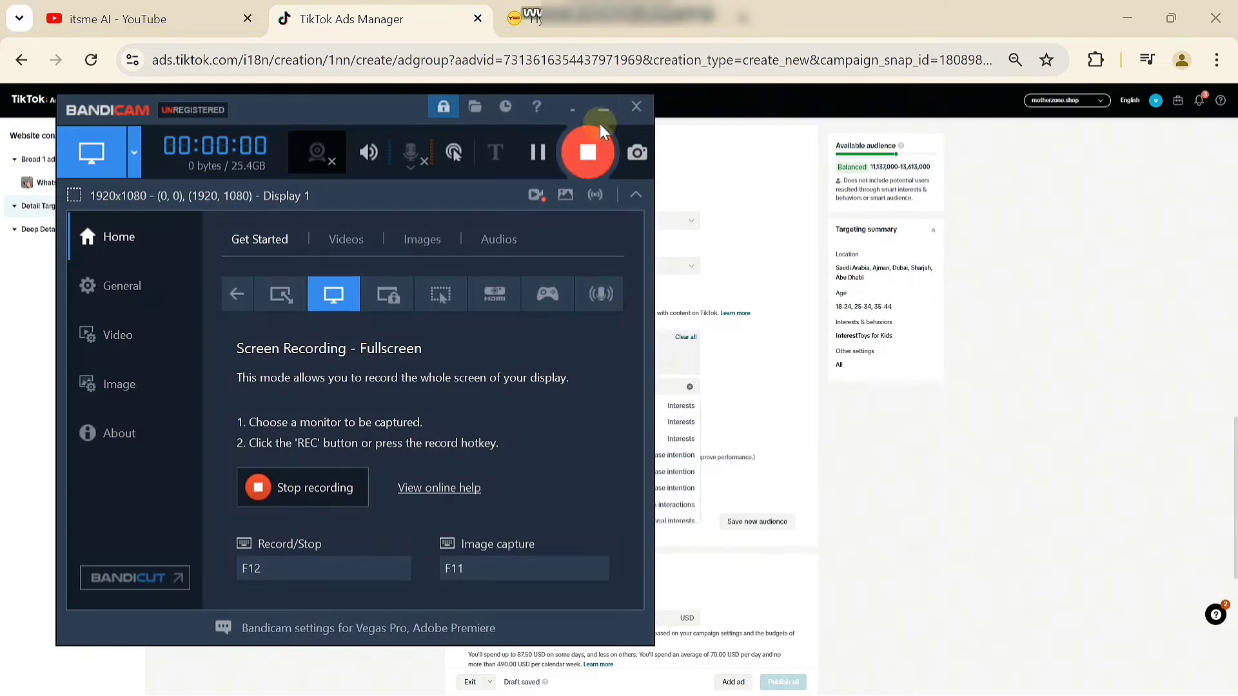
{"action": "left_click", "coordinate": [603, 111]}
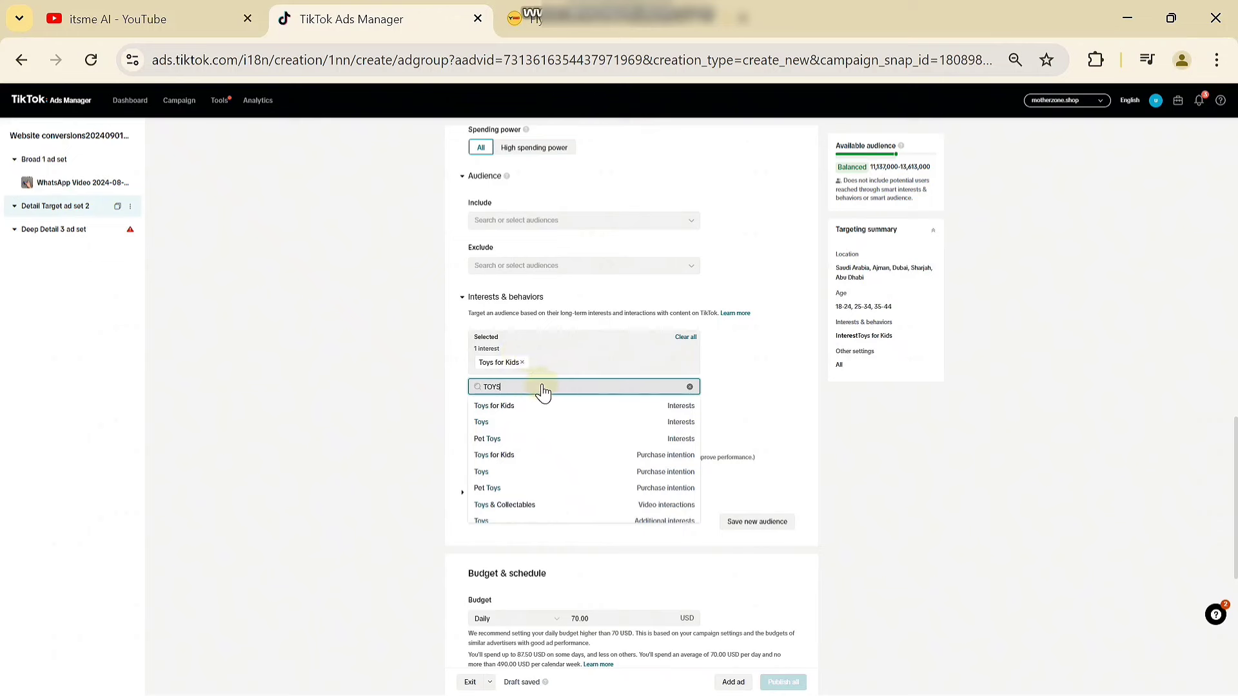
{"action": "left_click", "coordinate": [514, 460]}
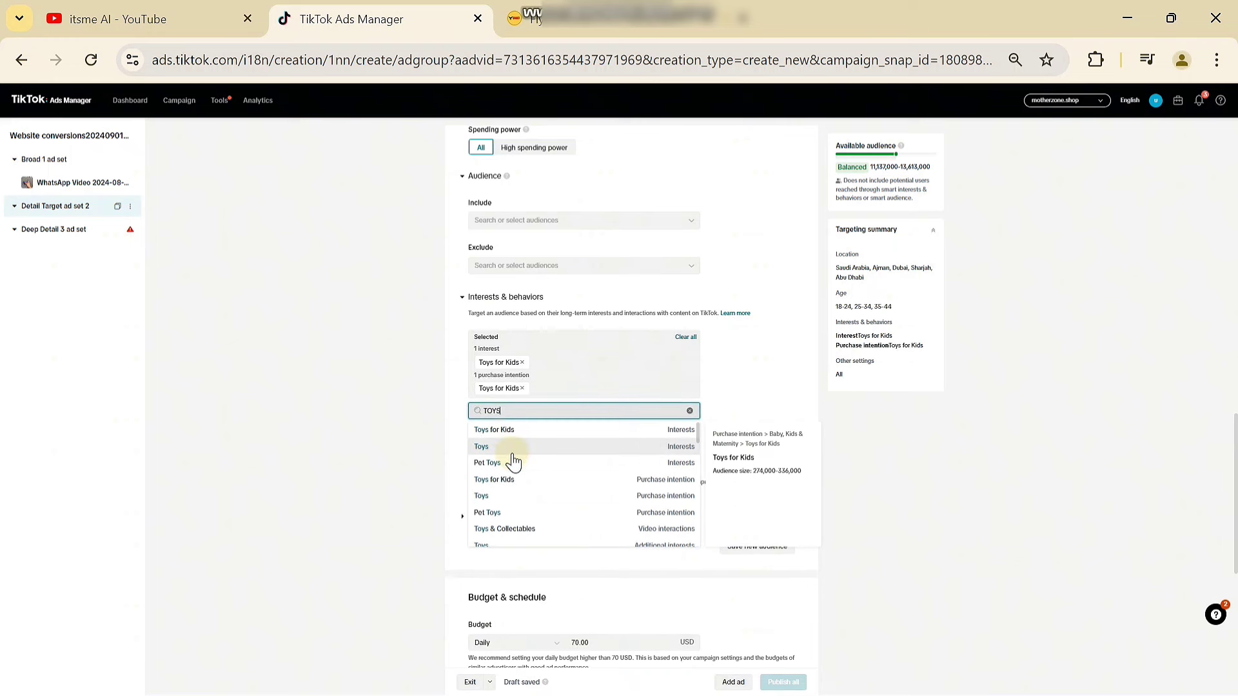
Replace the interest search term with "SPIN" and add spinner as an additional interest
{"action": "scroll", "coordinate": [514, 460], "scroll_direction": "down", "scroll_amount": 3}
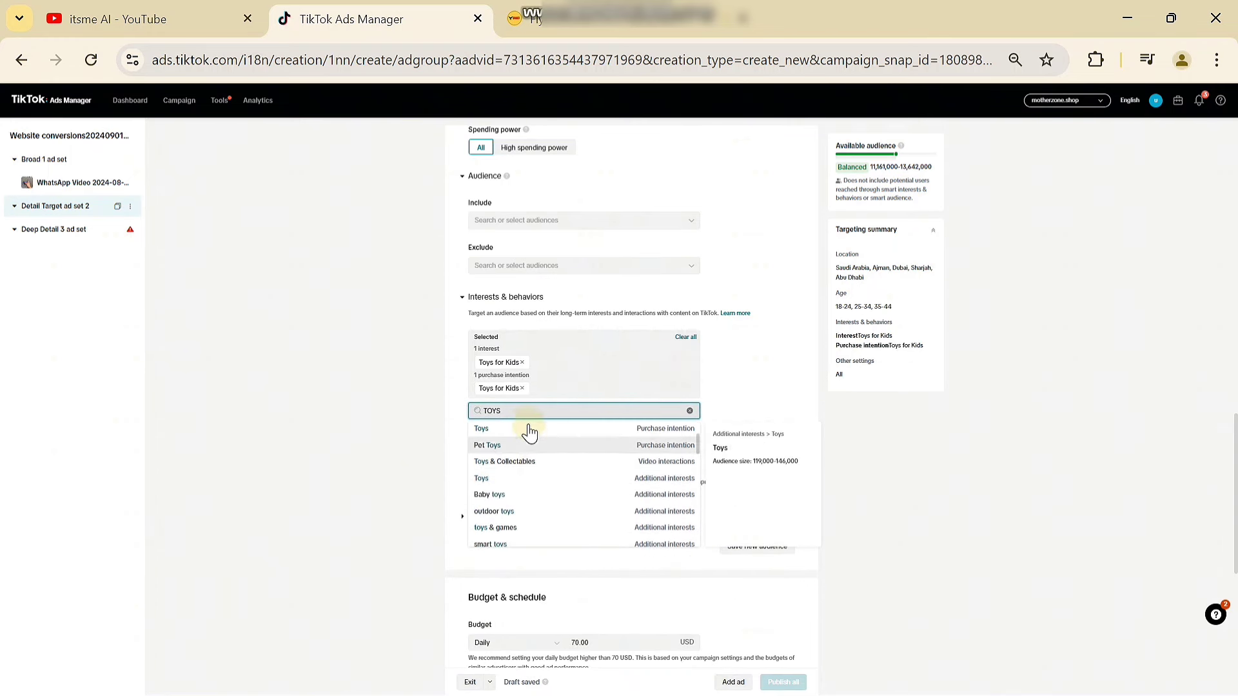
{"action": "left_click_drag", "start_coordinate": [511, 412], "coordinate": [477, 416]}
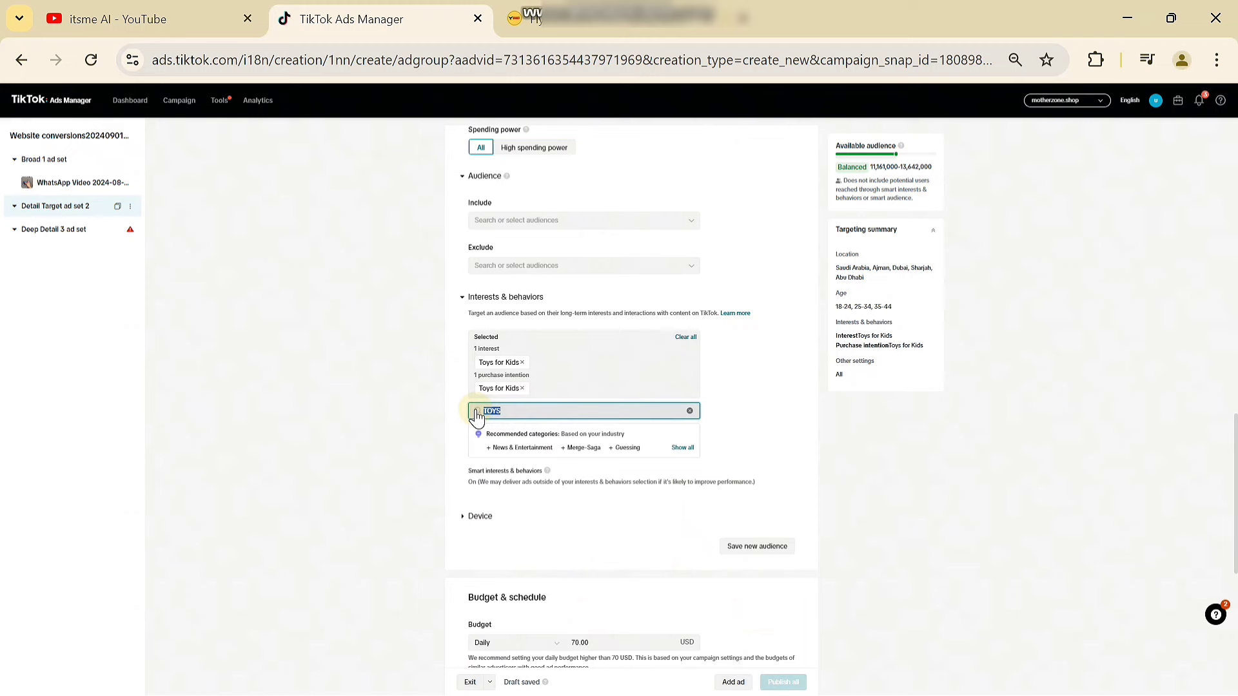
{"action": "key", "text": "BackSpace"}
{"action": "left_click", "coordinate": [391, 377]}
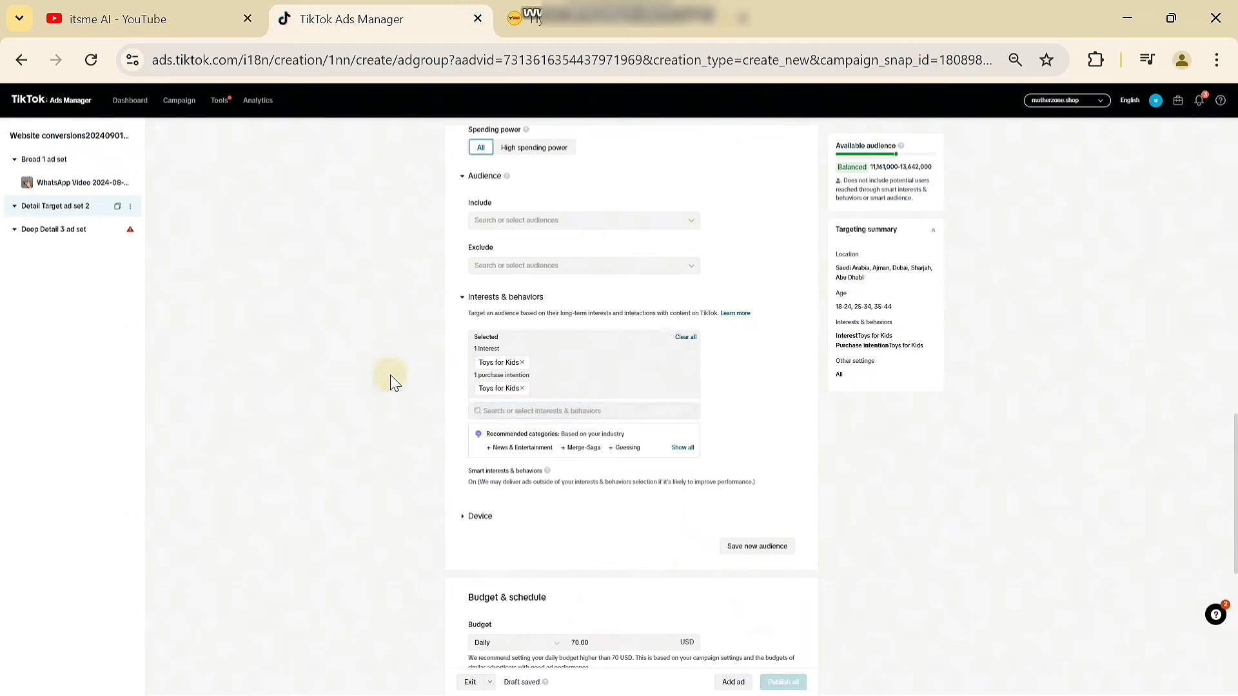
{"action": "left_click", "coordinate": [509, 415]}
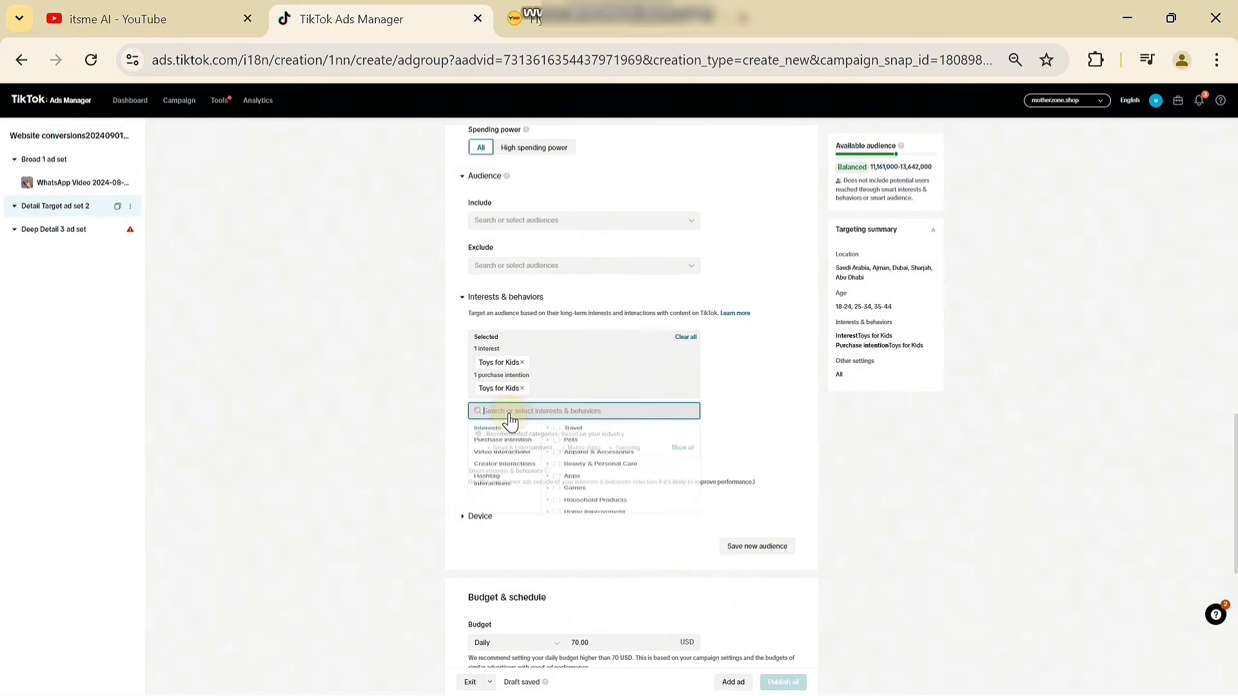
{"action": "type", "text": "SPIN"}
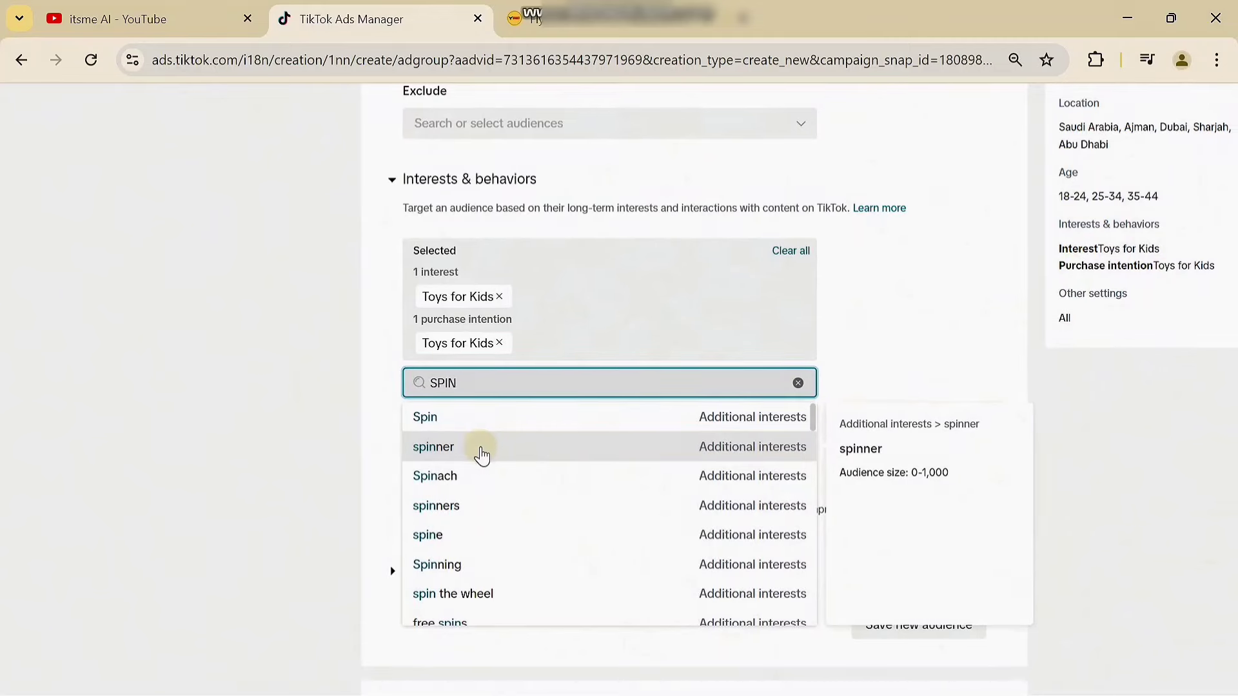
{"action": "left_click", "coordinate": [434, 452]}
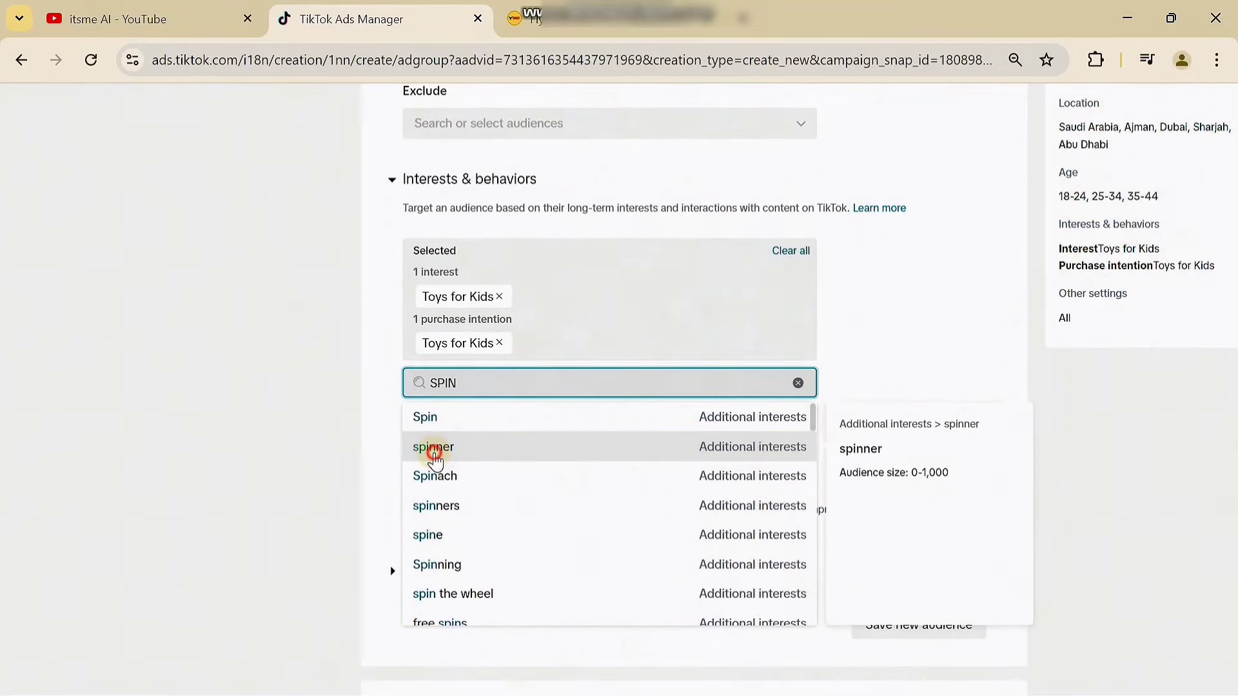
Search interests and behaviors for "UFO" and add ufo as an additional interest
{"action": "left_click_drag", "start_coordinate": [461, 385], "coordinate": [459, 431]}
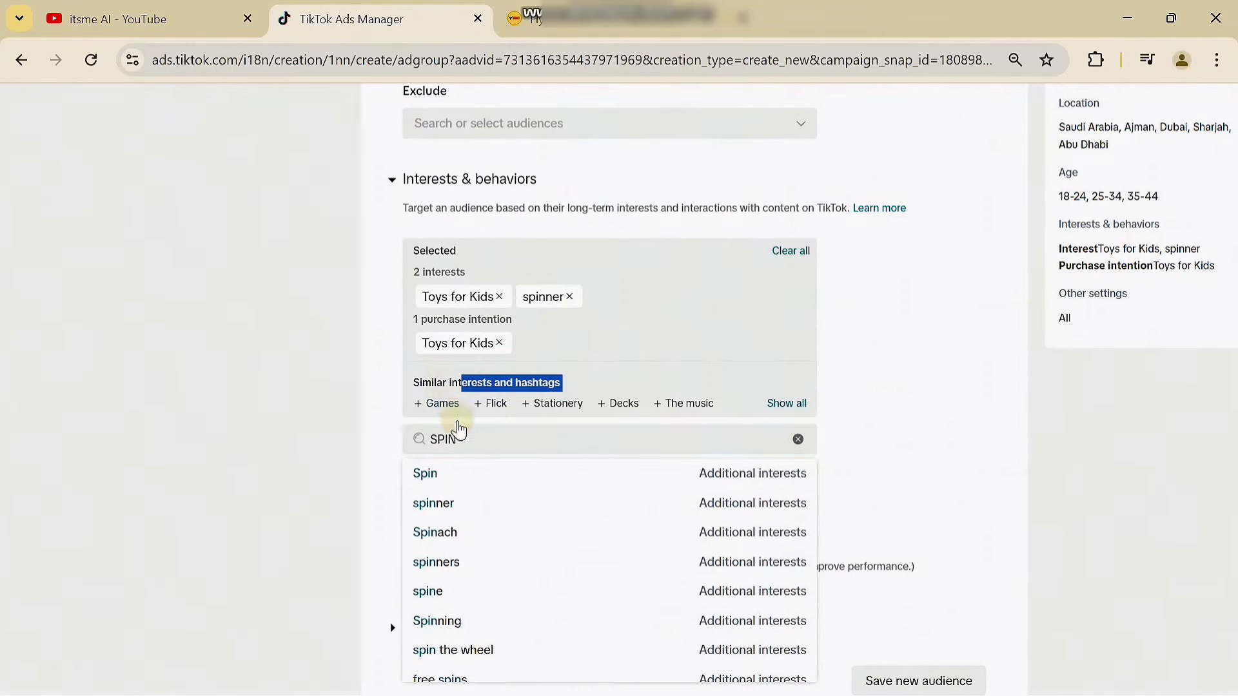
{"action": "left_click", "coordinate": [351, 428]}
{"action": "left_click", "coordinate": [475, 434]}
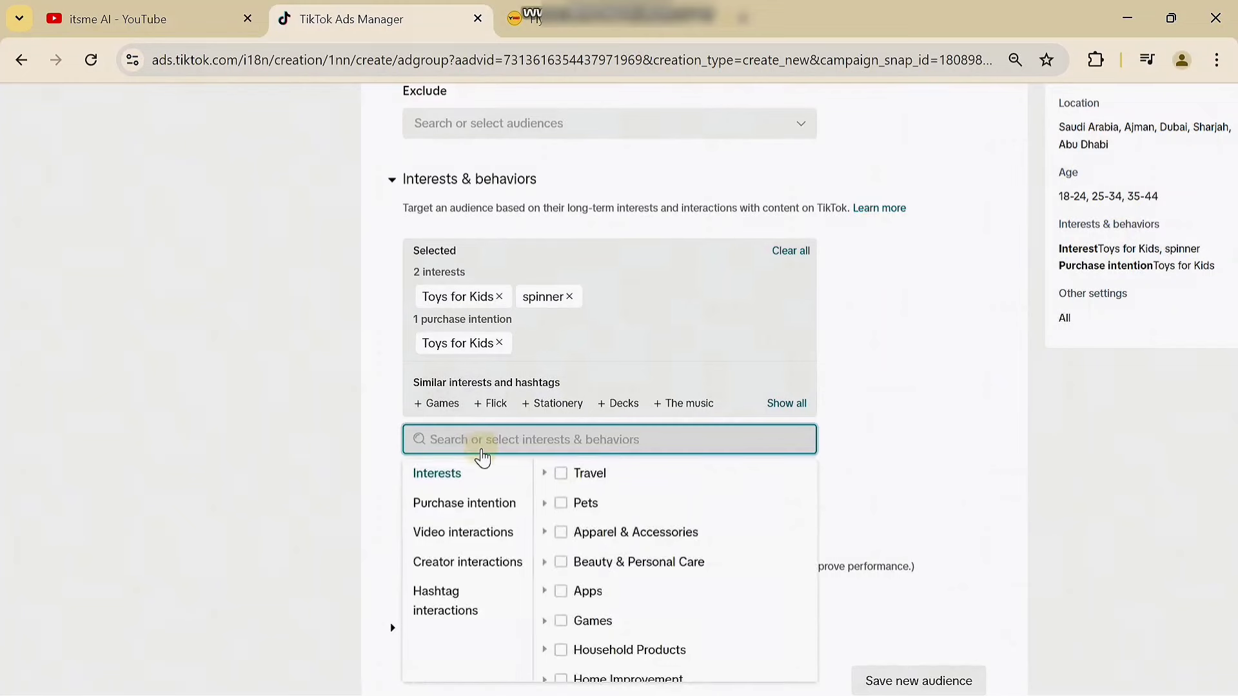
{"action": "type", "text": "UFO"}
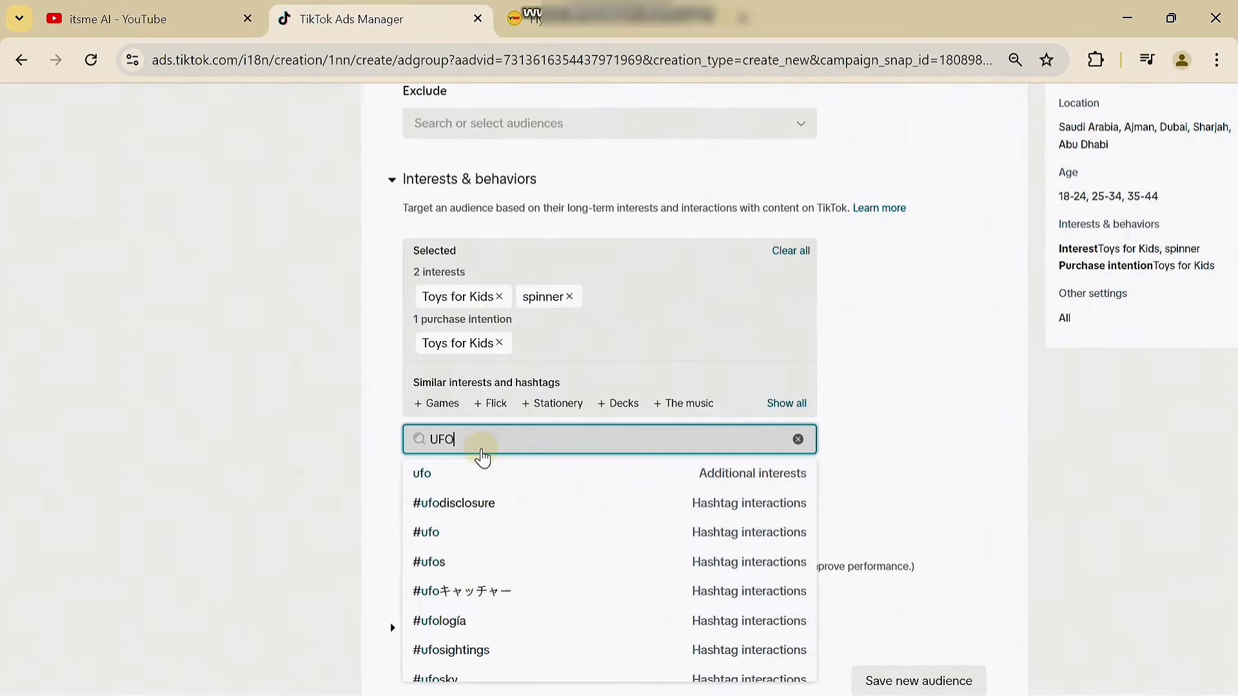
{"action": "left_click", "coordinate": [463, 472]}
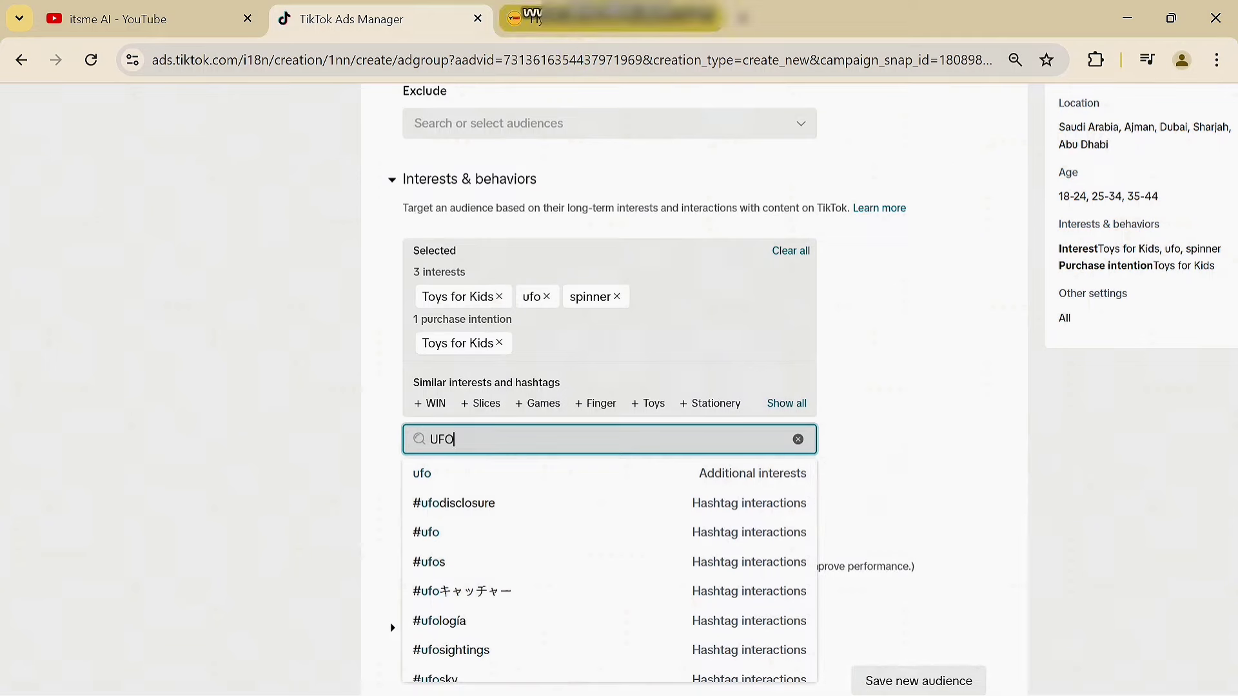
Switch to the store's product page and copy "Flying Spinner" from the product title
{"action": "left_click", "coordinate": [535, 18]}
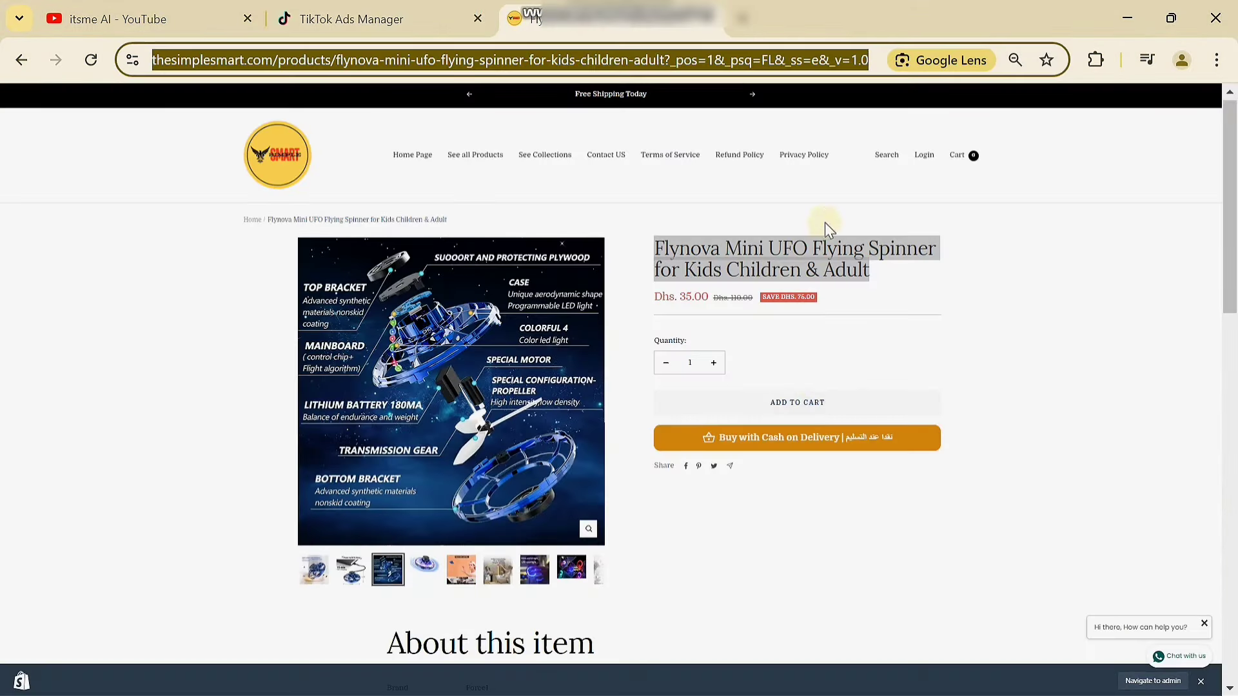
{"action": "left_click", "coordinate": [935, 256]}
{"action": "left_click_drag", "start_coordinate": [813, 247], "coordinate": [954, 250]}
{"action": "key", "text": "ctrl+c"}
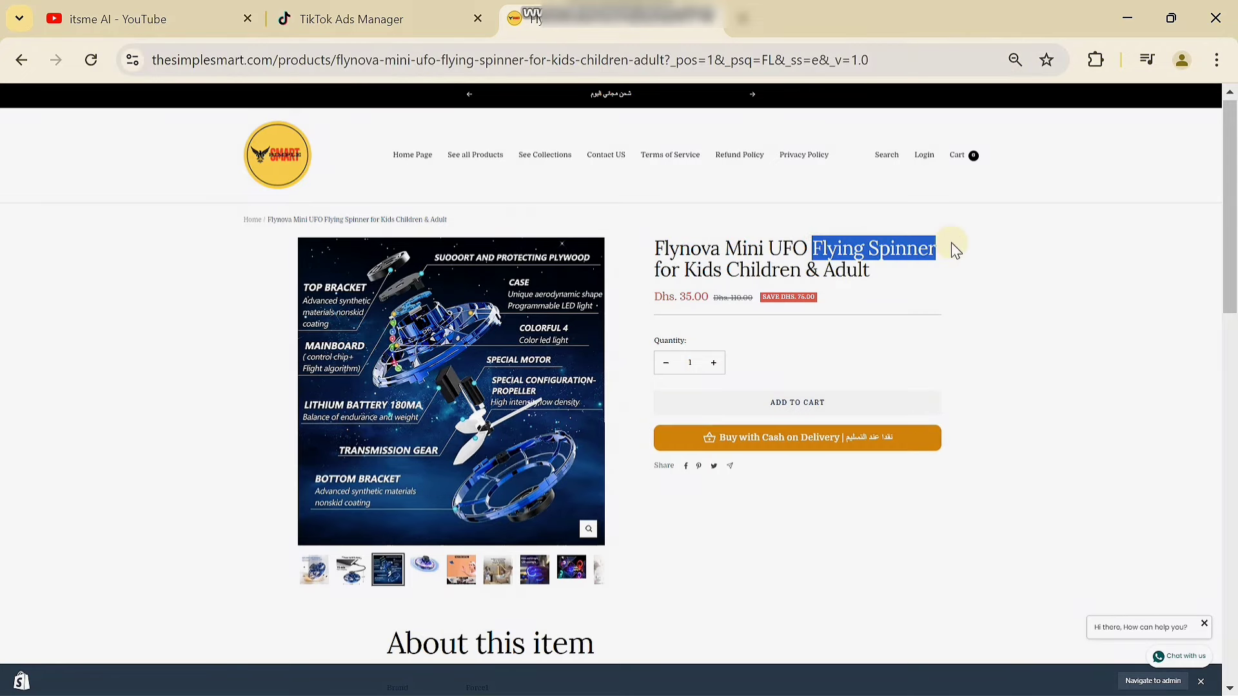
Back in TikTok Ads Manager, search interests for the copied phrase, shorten it to "Flying", and add flying toys as an additional interest
{"action": "left_click", "coordinate": [361, 20]}
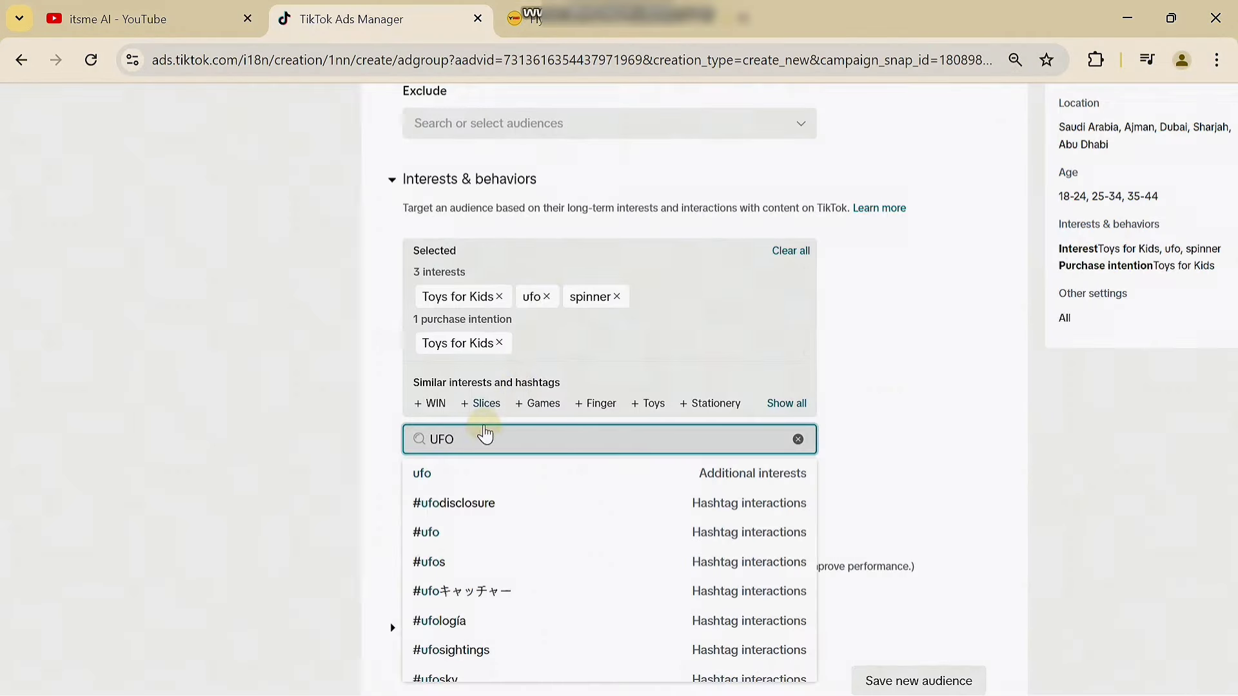
{"action": "double_click", "coordinate": [470, 439]}
{"action": "key", "text": "ctrl+v"}
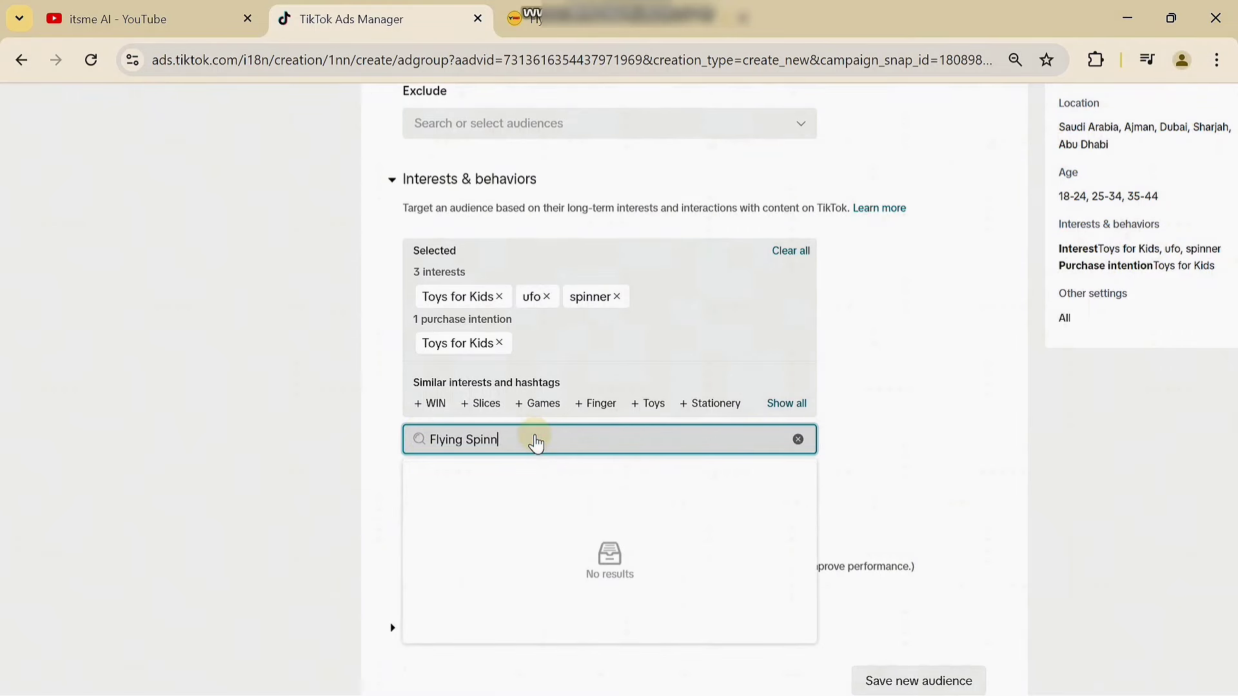
{"action": "key", "text": "BackSpace"}
{"action": "key", "text": "BackSpace"}
{"action": "key", "text": "BackSpace"}
{"action": "key", "text": "BackSpace"}
{"action": "key", "text": "BackSpace"}
{"action": "key", "text": "BackSpace"}
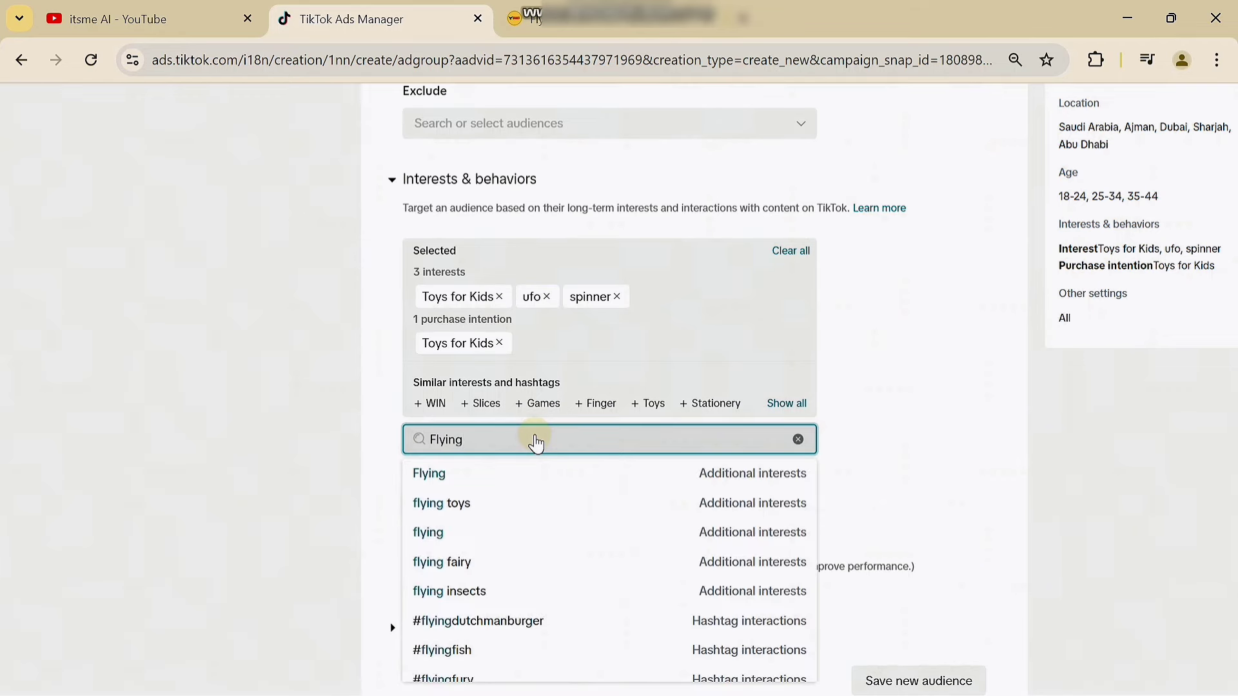
{"action": "left_click", "coordinate": [554, 509]}
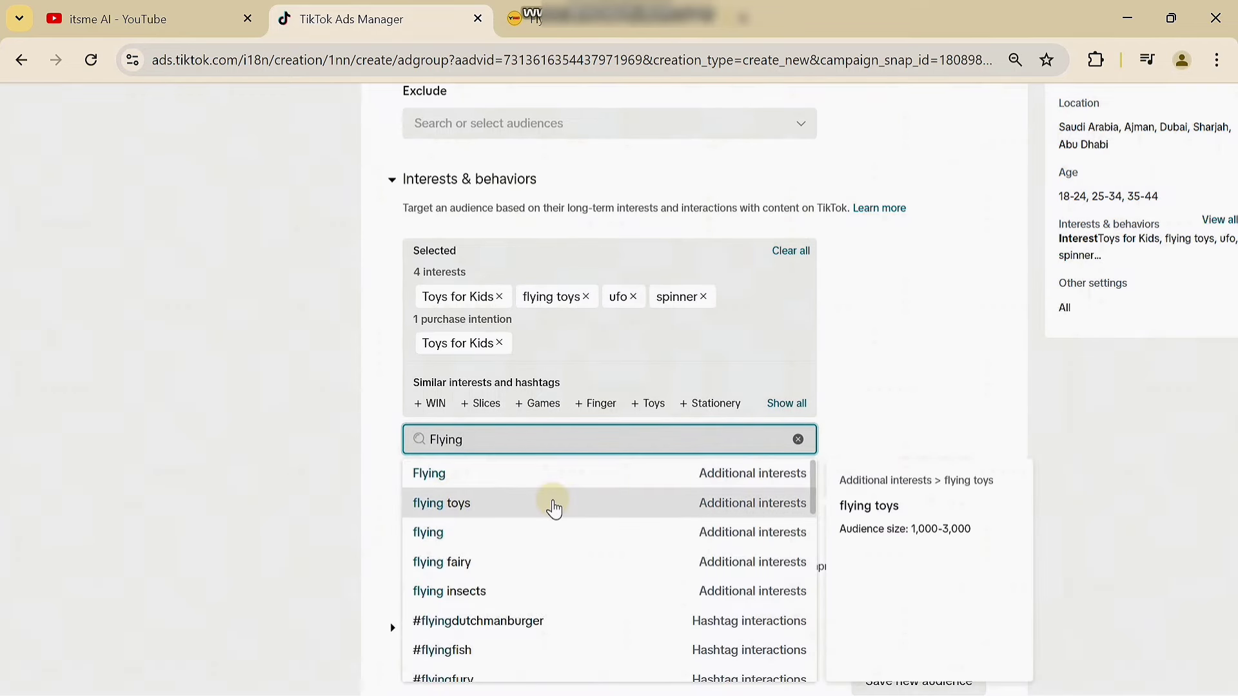
{"action": "left_click", "coordinate": [284, 430]}
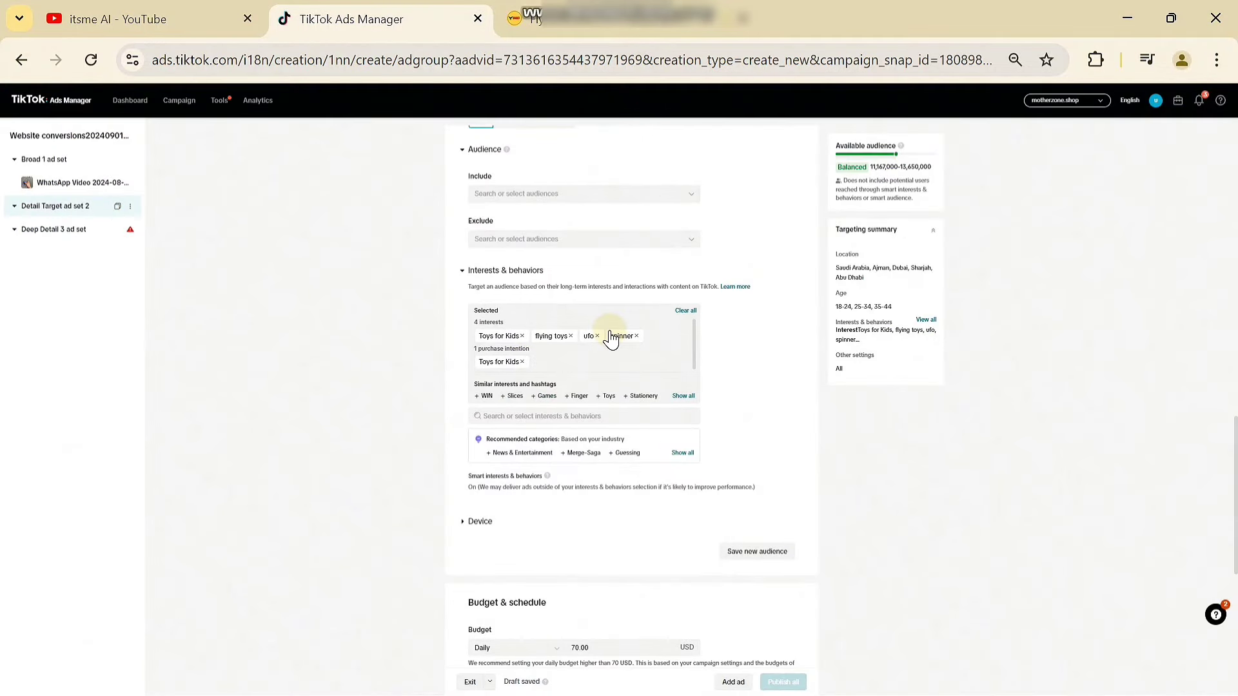
Look through the purchase intention categories and the "TOYS" search results for more interests, and check the available audience estimate
{"action": "left_click_drag", "start_coordinate": [693, 330], "coordinate": [693, 354]}
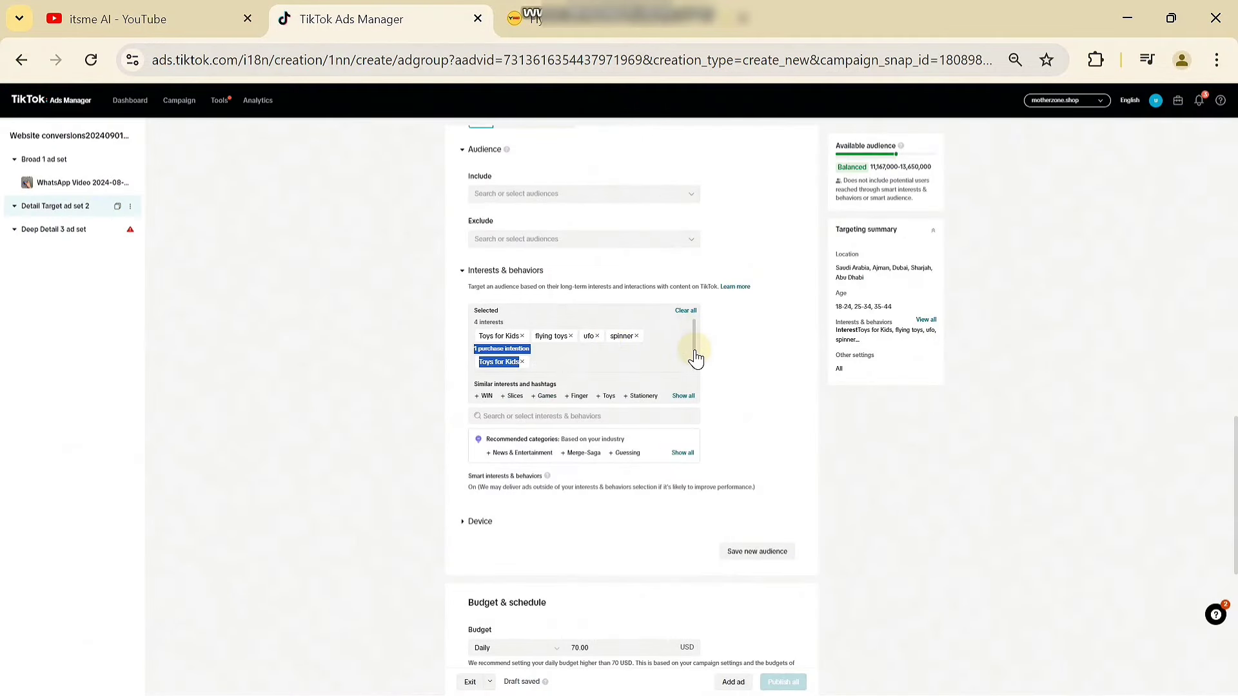
{"action": "left_click", "coordinate": [539, 420]}
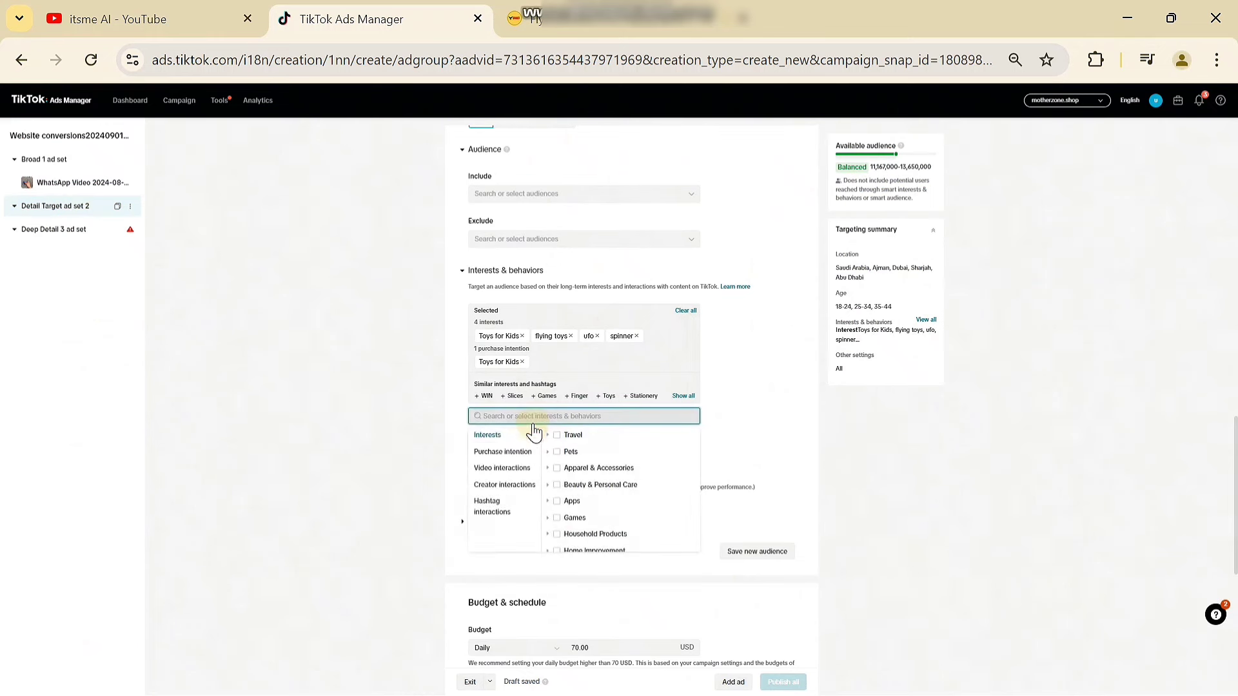
{"action": "left_click", "coordinate": [514, 454]}
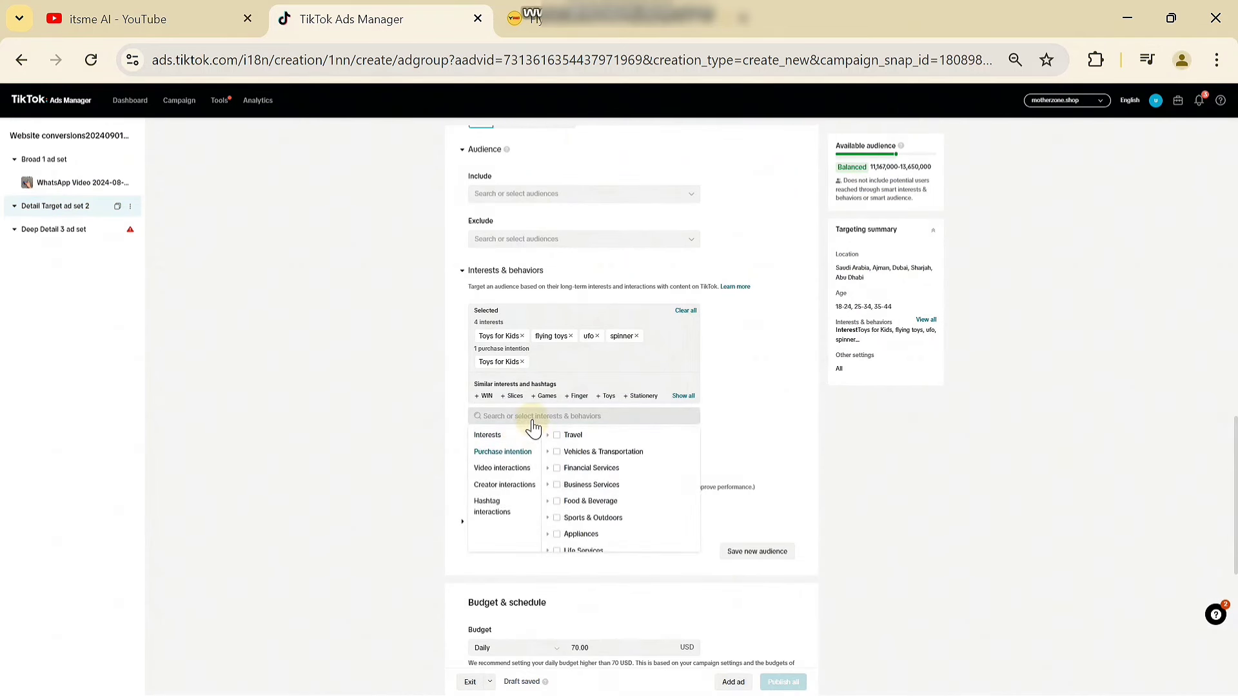
{"action": "left_click", "coordinate": [531, 421]}
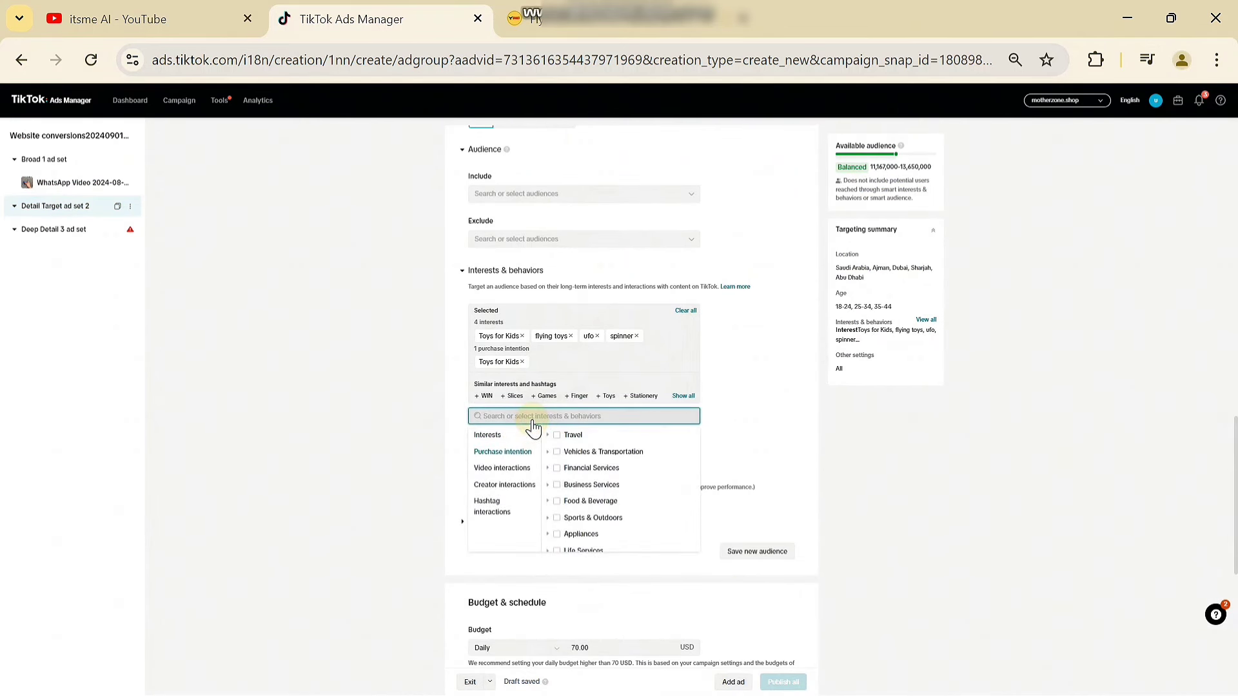
{"action": "type", "text": "TOYS"}
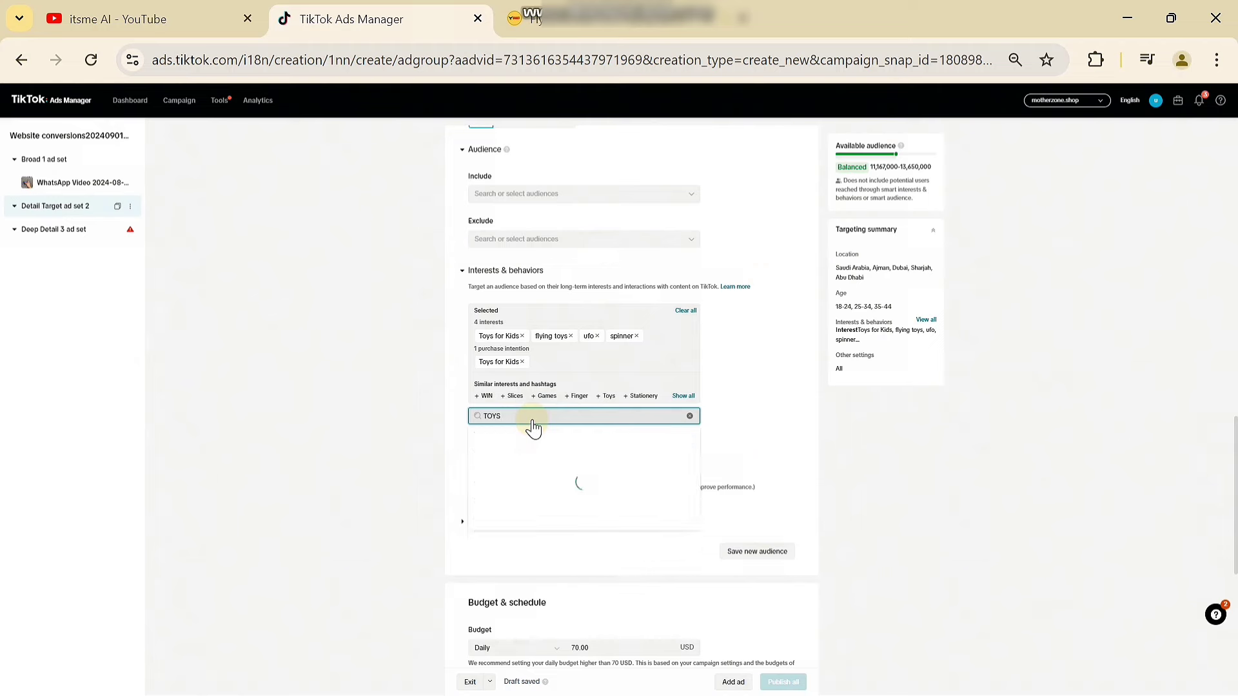
{"action": "scroll", "coordinate": [583, 462], "scroll_direction": "up", "scroll_amount": 4, "text": "ctrl"}
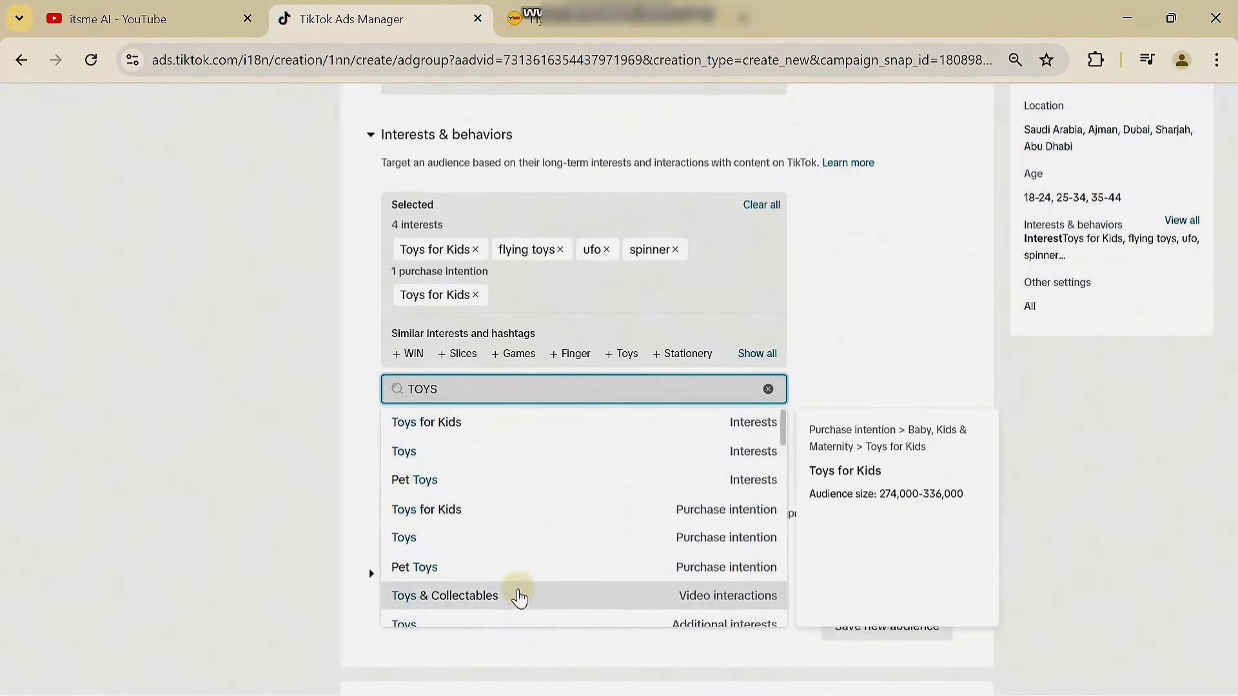
{"action": "left_click_drag", "start_coordinate": [782, 437], "coordinate": [784, 504]}
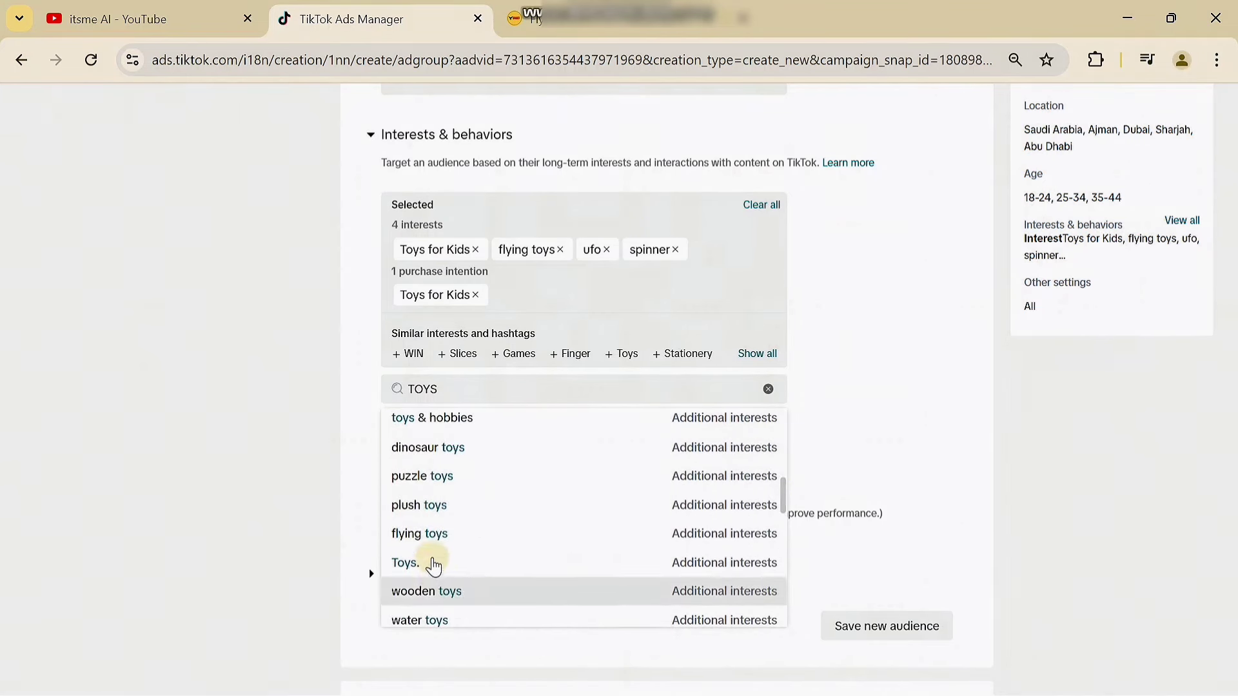
{"action": "left_click", "coordinate": [430, 549]}
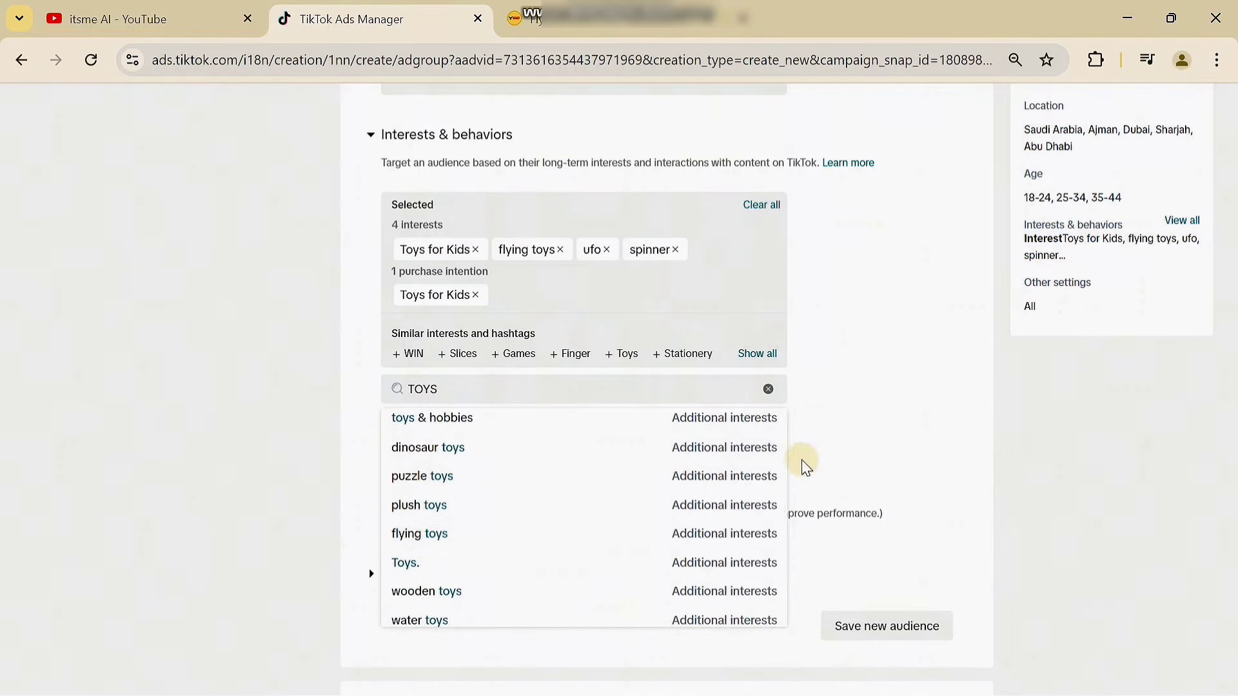
{"action": "scroll", "coordinate": [781, 527], "scroll_direction": "down", "scroll_amount": 3}
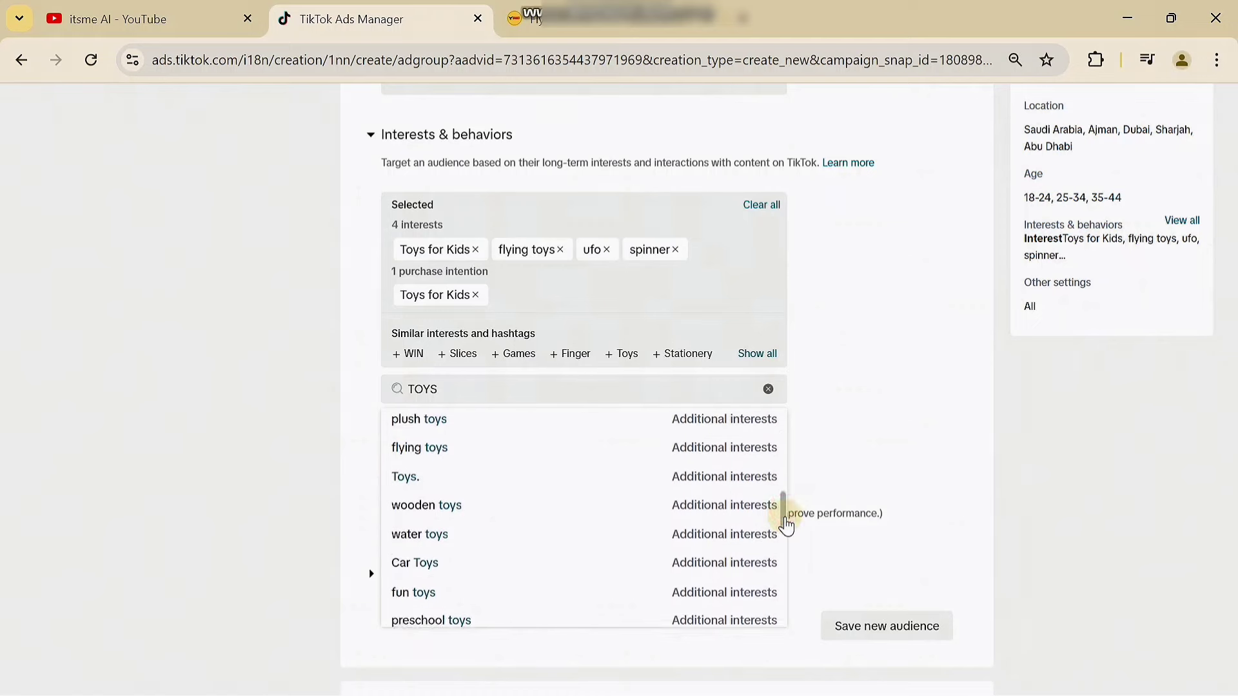
{"action": "left_click_drag", "start_coordinate": [785, 533], "coordinate": [785, 543]}
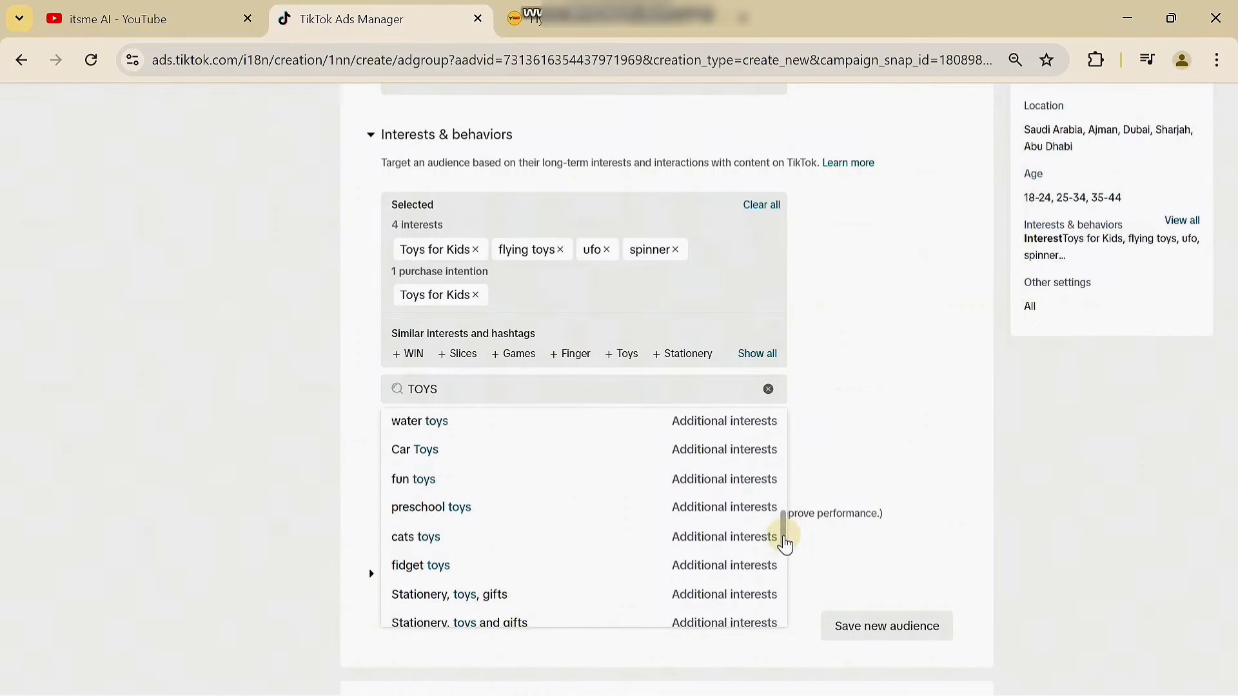
{"action": "left_click", "coordinate": [287, 433]}
{"action": "key", "text": "ctrl+0"}
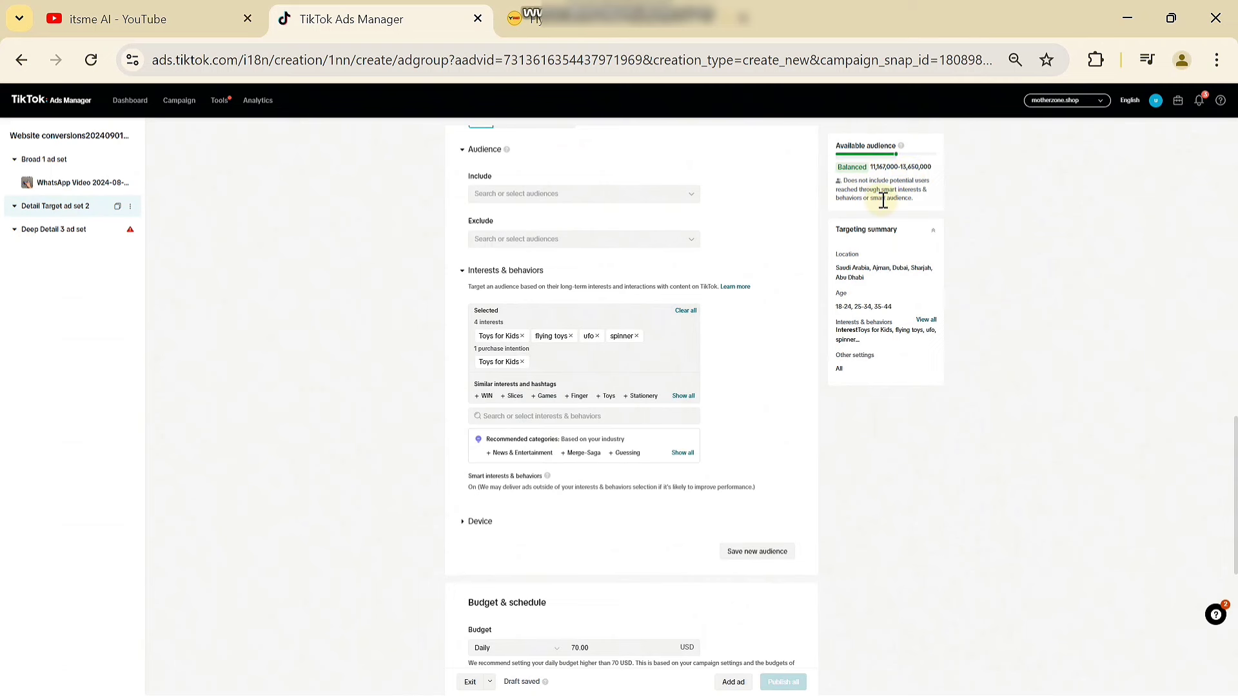
{"action": "left_click_drag", "start_coordinate": [832, 165], "coordinate": [873, 167]}
Set the daily budget of Detail Target ad set 2 to 40 USD and add a new ad to the ad group
{"action": "scroll", "coordinate": [794, 411], "scroll_direction": "down", "scroll_amount": 5}
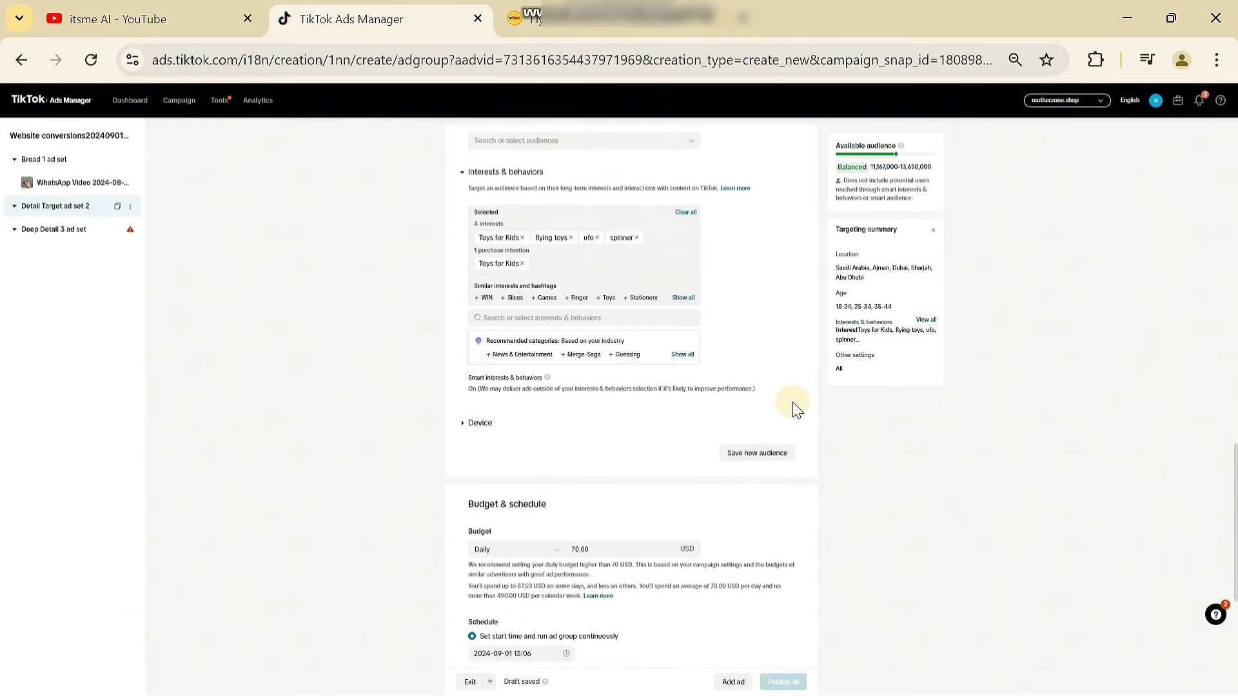
{"action": "scroll", "coordinate": [794, 411], "scroll_direction": "down", "scroll_amount": 2}
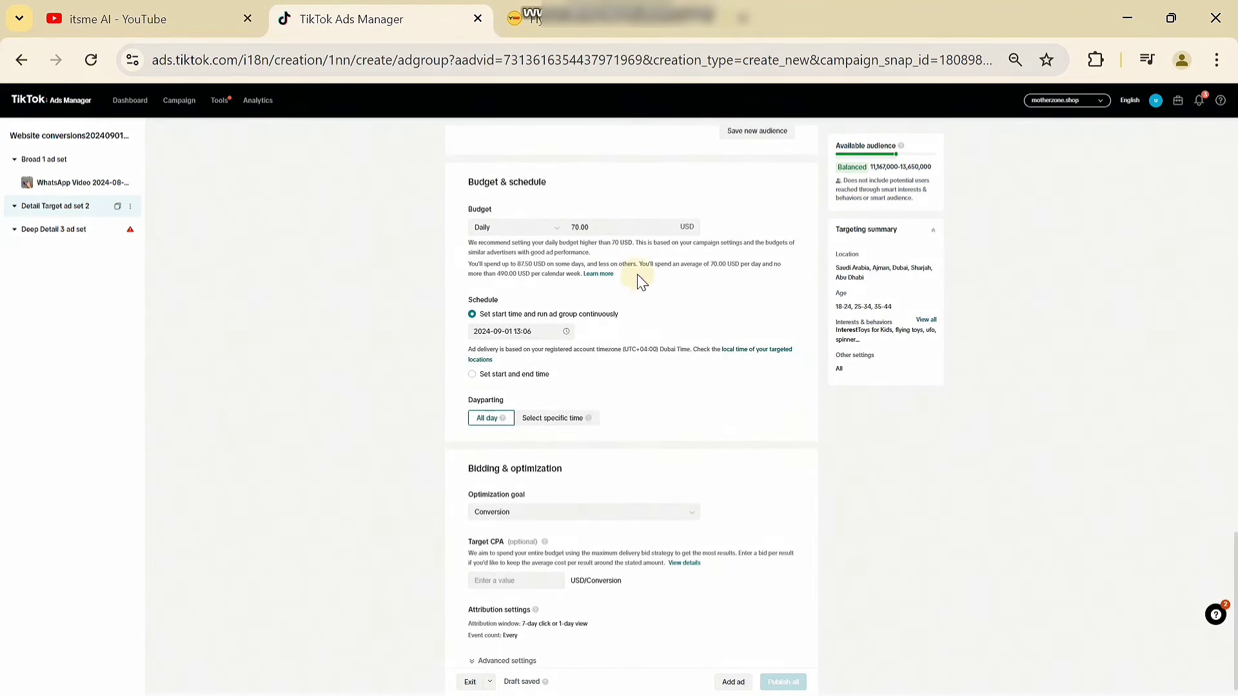
{"action": "left_click_drag", "start_coordinate": [594, 227], "coordinate": [547, 231]}
{"action": "type", "text": "40"}
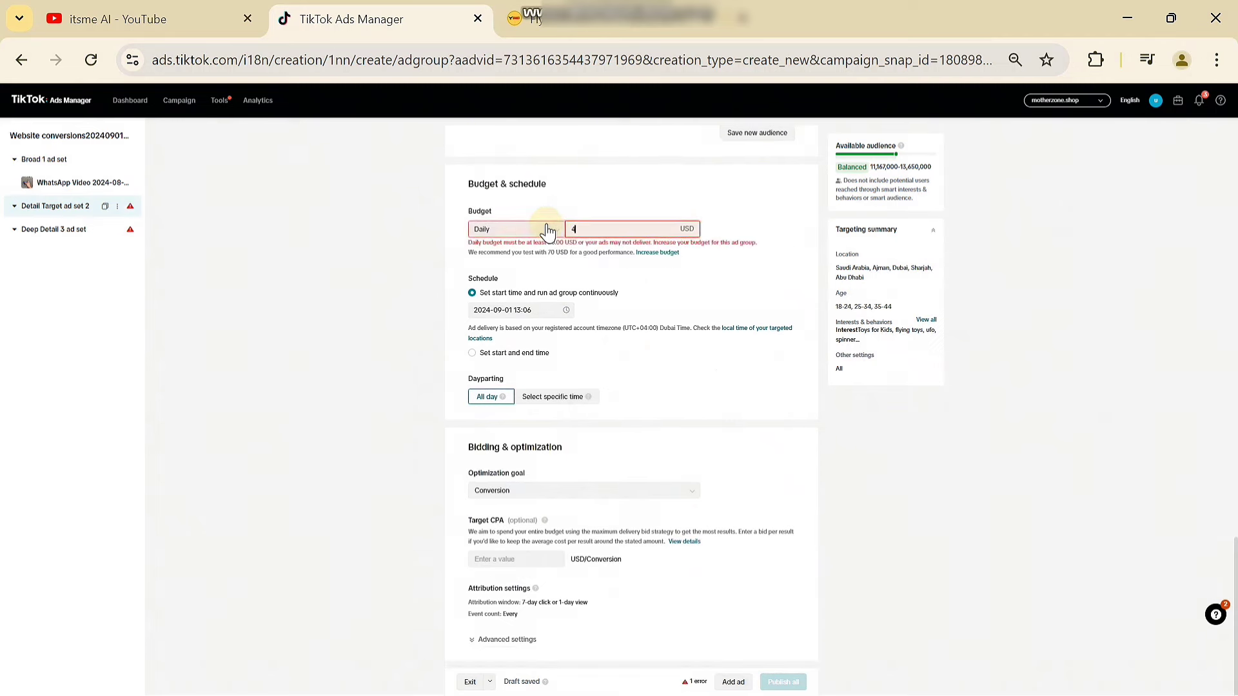
{"action": "left_click", "coordinate": [390, 269]}
{"action": "scroll", "coordinate": [800, 465], "scroll_direction": "down", "scroll_amount": 1}
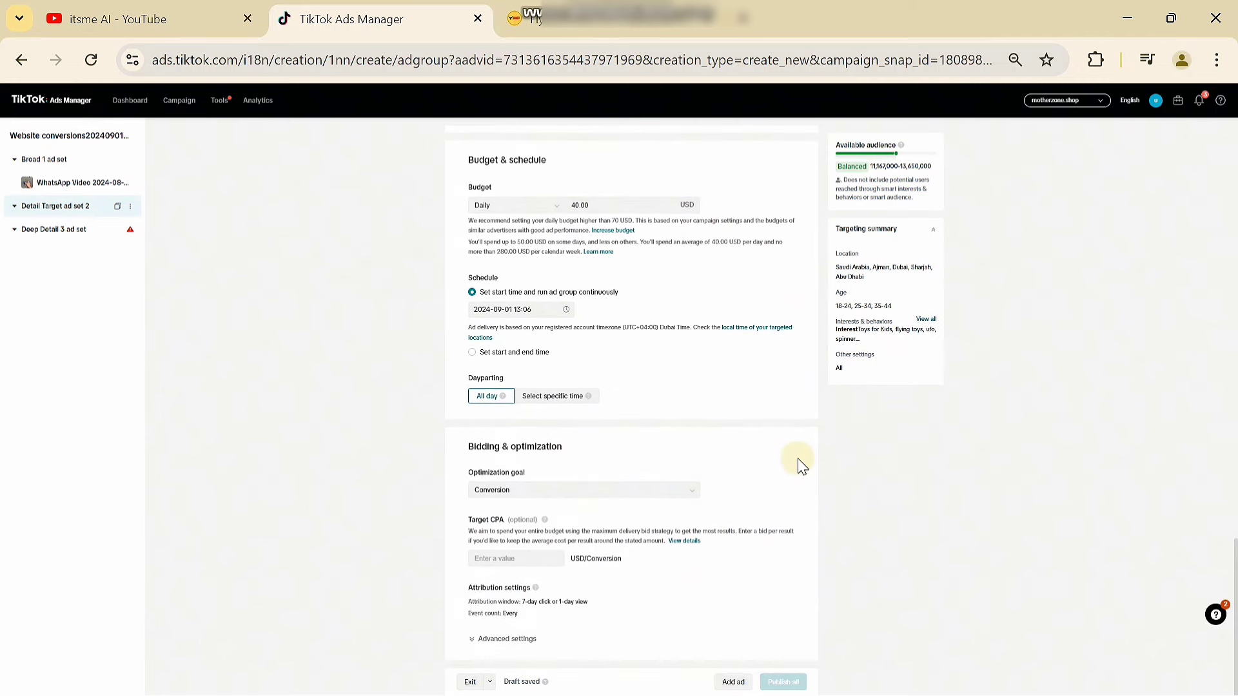
{"action": "left_click", "coordinate": [733, 685]}
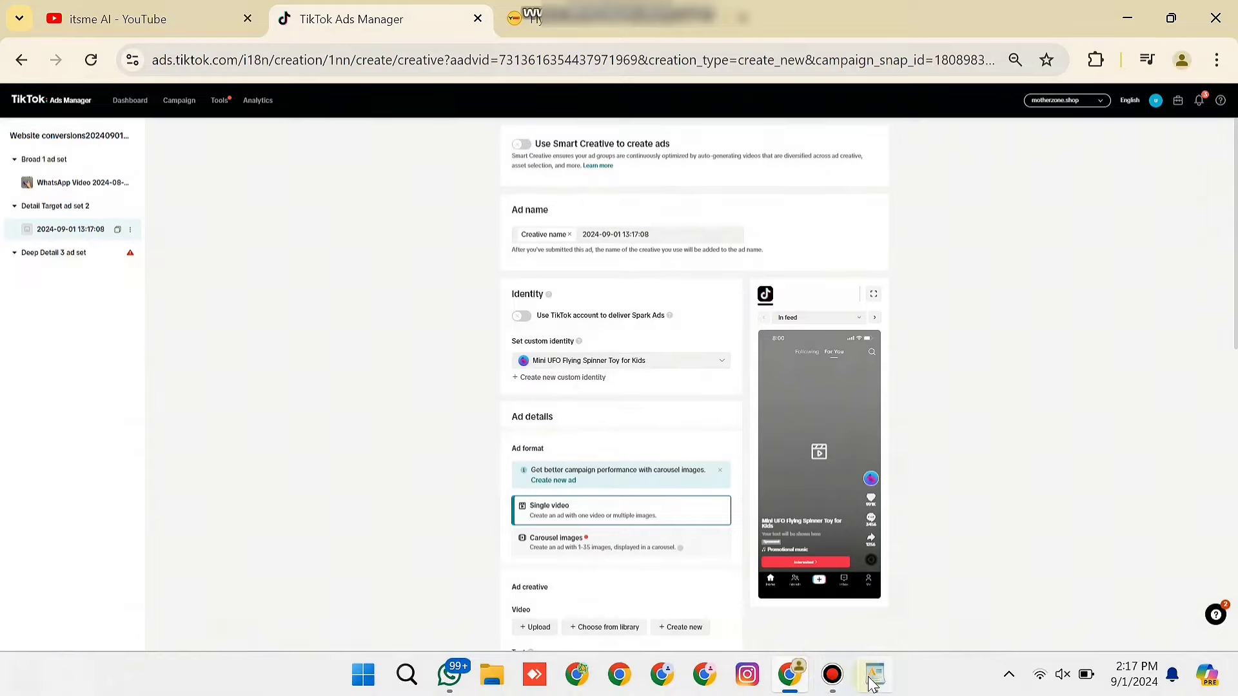
Switch to the WordPad document and copy "Mini UFO Spinner: A Flying Toy for Kids, Children, and Adults" from the third title
{"action": "left_click", "coordinate": [874, 674]}
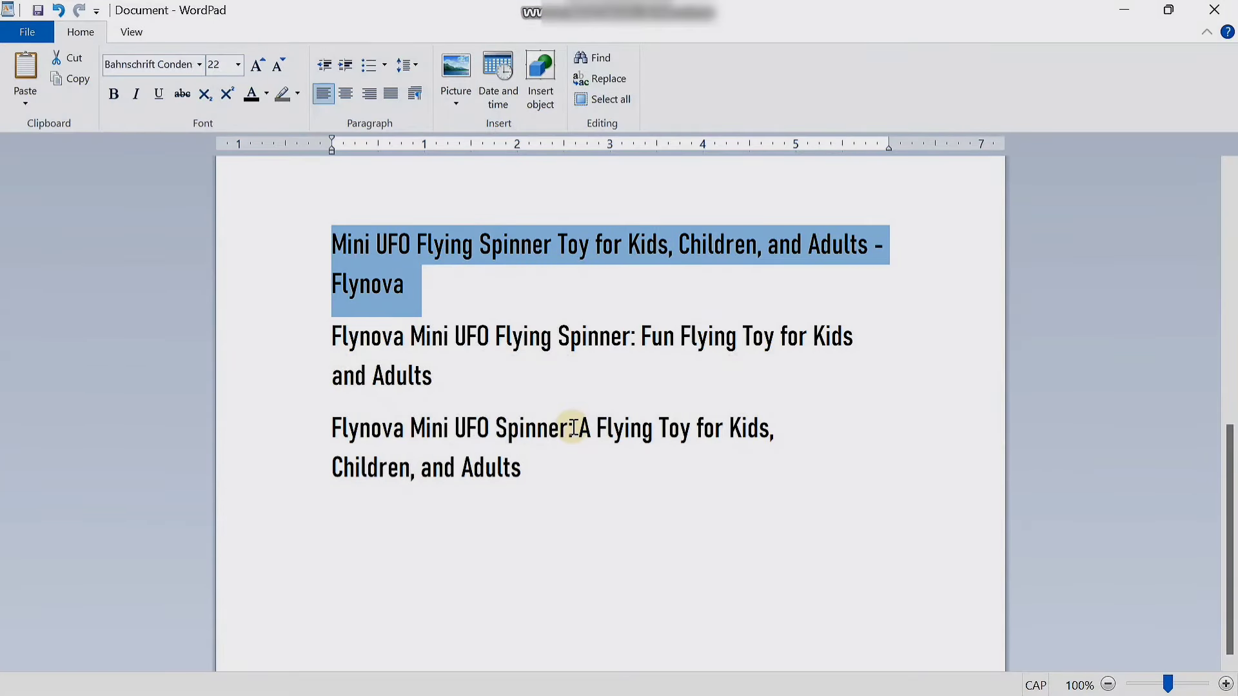
{"action": "double_click", "coordinate": [422, 428]}
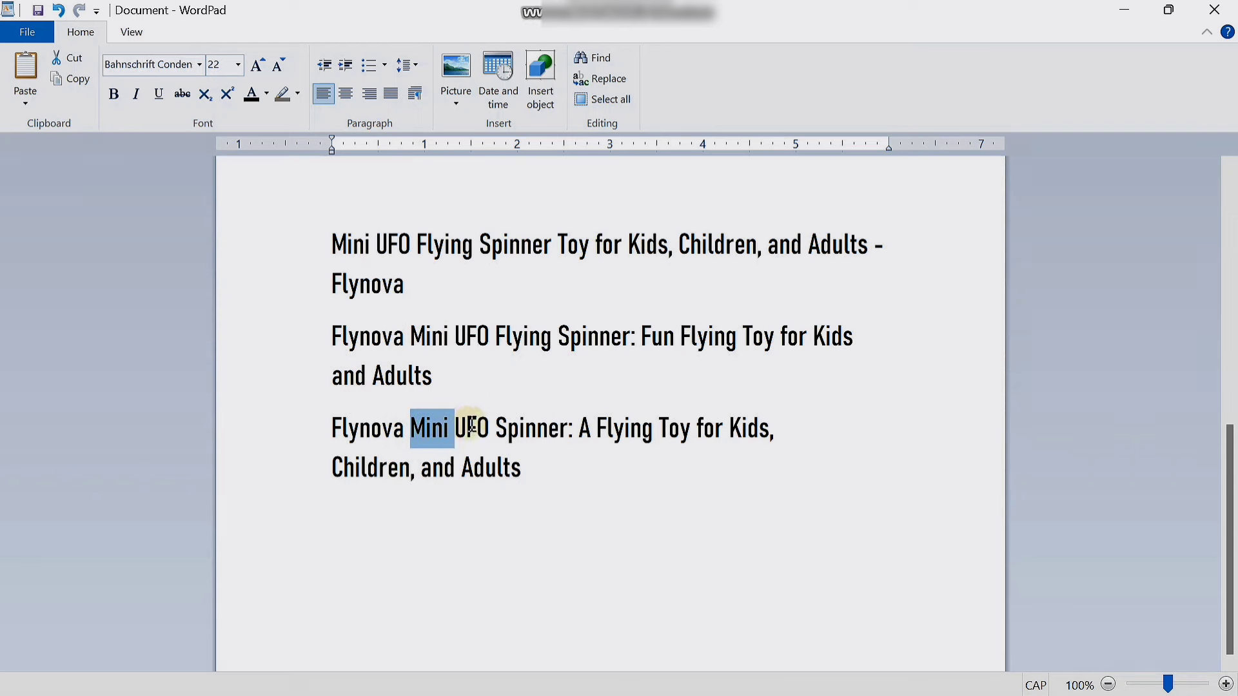
{"action": "left_click_drag", "start_coordinate": [471, 426], "coordinate": [772, 463]}
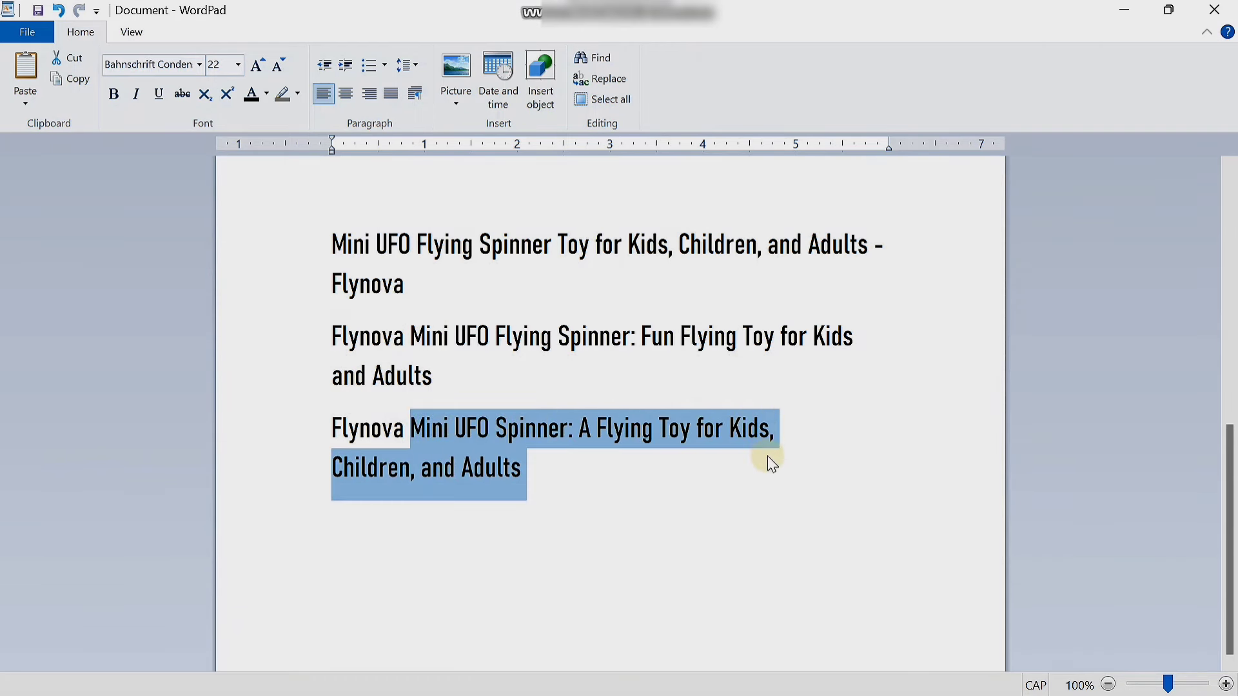
Back in TikTok Ads Manager, create a new custom identity from the copied title, shortened to "Mini UFO Spinner: A Flying Toy"
{"action": "left_click", "coordinate": [789, 675]}
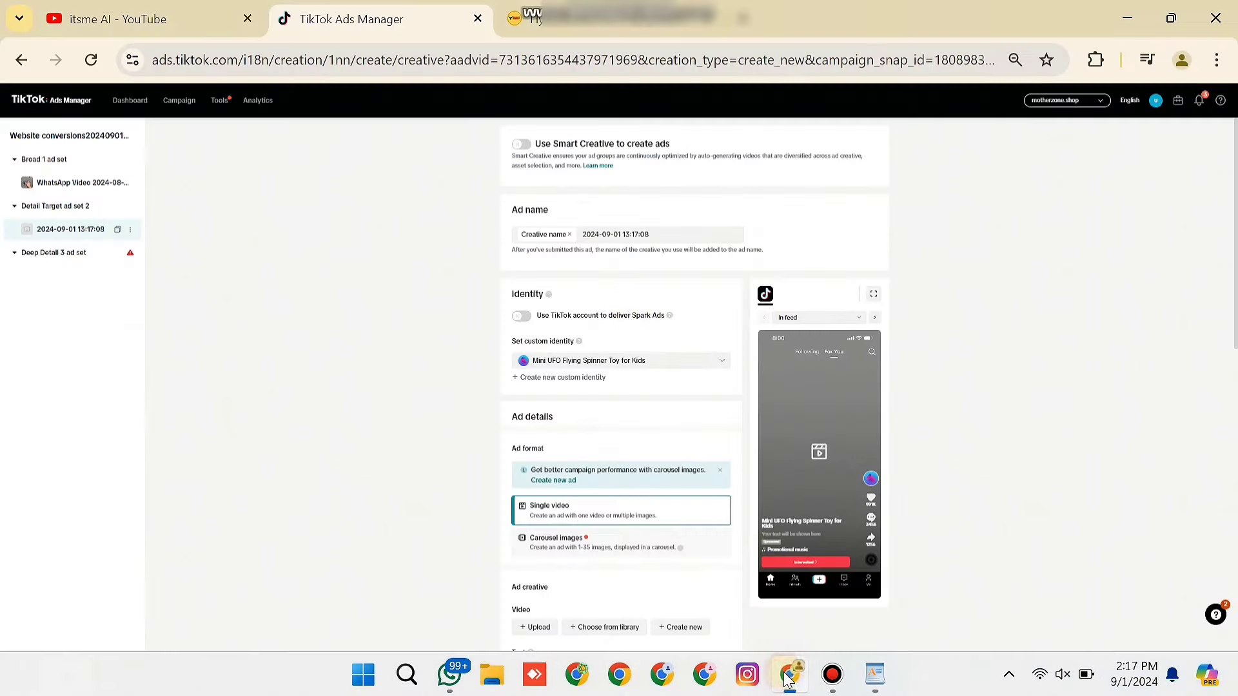
{"action": "left_click", "coordinate": [563, 377]}
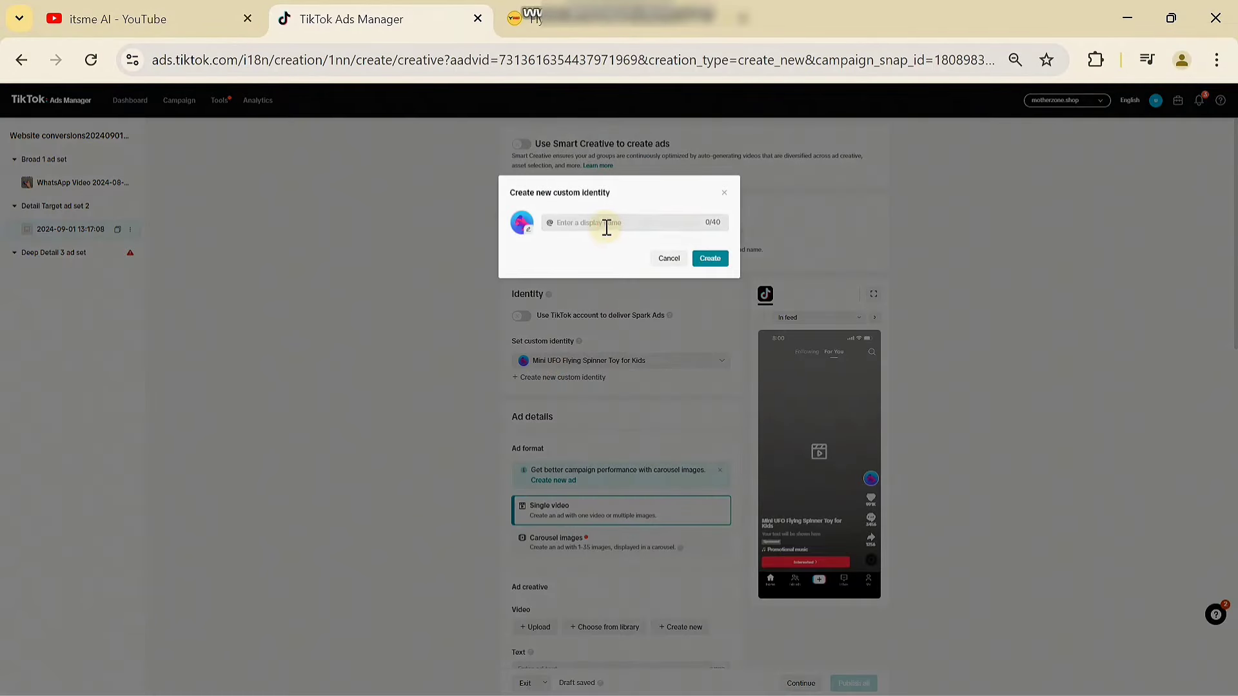
{"action": "left_click", "coordinate": [607, 227]}
{"action": "key", "text": "ctrl+v"}
{"action": "scroll", "coordinate": [607, 227], "scroll_direction": "up", "scroll_amount": 5}
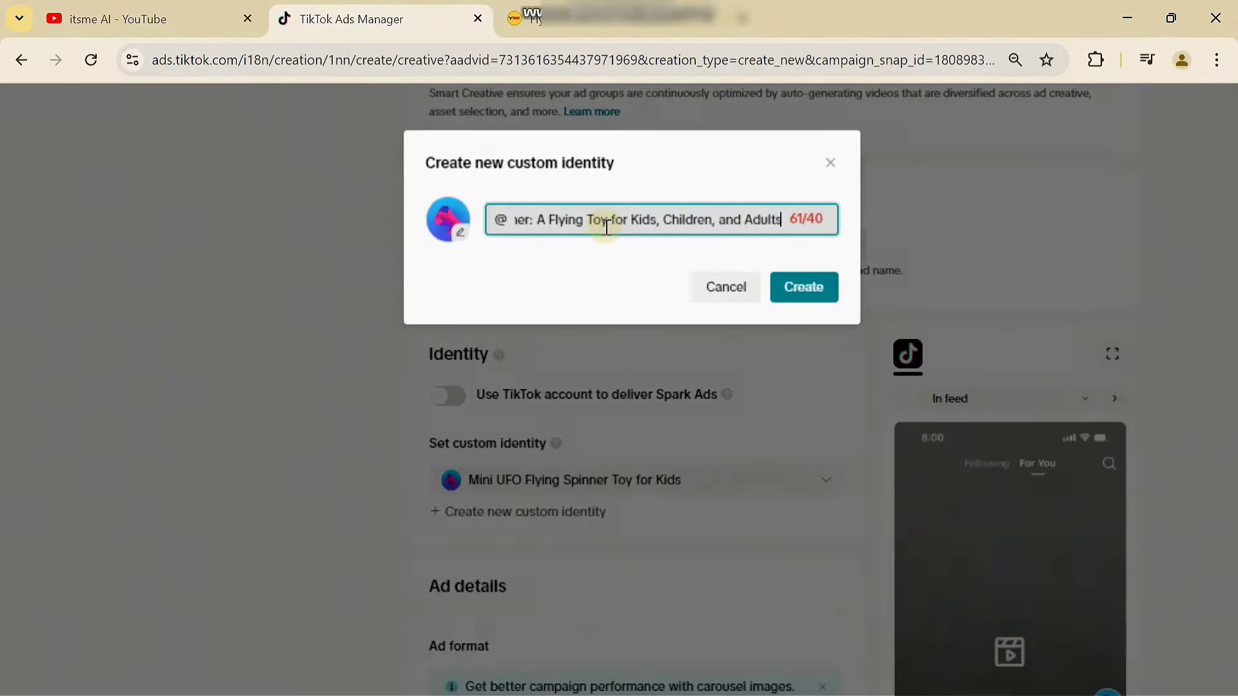
{"action": "key", "text": "BackSpace"}
{"action": "key", "text": "BackSpace"}
{"action": "key", "text": "BackSpace"}
{"action": "key", "text": "BackSpace"}
{"action": "key", "text": "BackSpace"}
{"action": "key", "text": "BackSpace"}
{"action": "key", "text": "BackSpace"}
{"action": "key", "text": "BackSpace"}
{"action": "key", "text": "BackSpace"}
{"action": "key", "text": "BackSpace"}
{"action": "key", "text": "BackSpace"}
{"action": "key", "text": "BackSpace"}
{"action": "key", "text": "BackSpace"}
{"action": "key", "text": "BackSpace"}
{"action": "key", "text": "BackSpace"}
{"action": "key", "text": "BackSpace"}
{"action": "key", "text": "BackSpace"}
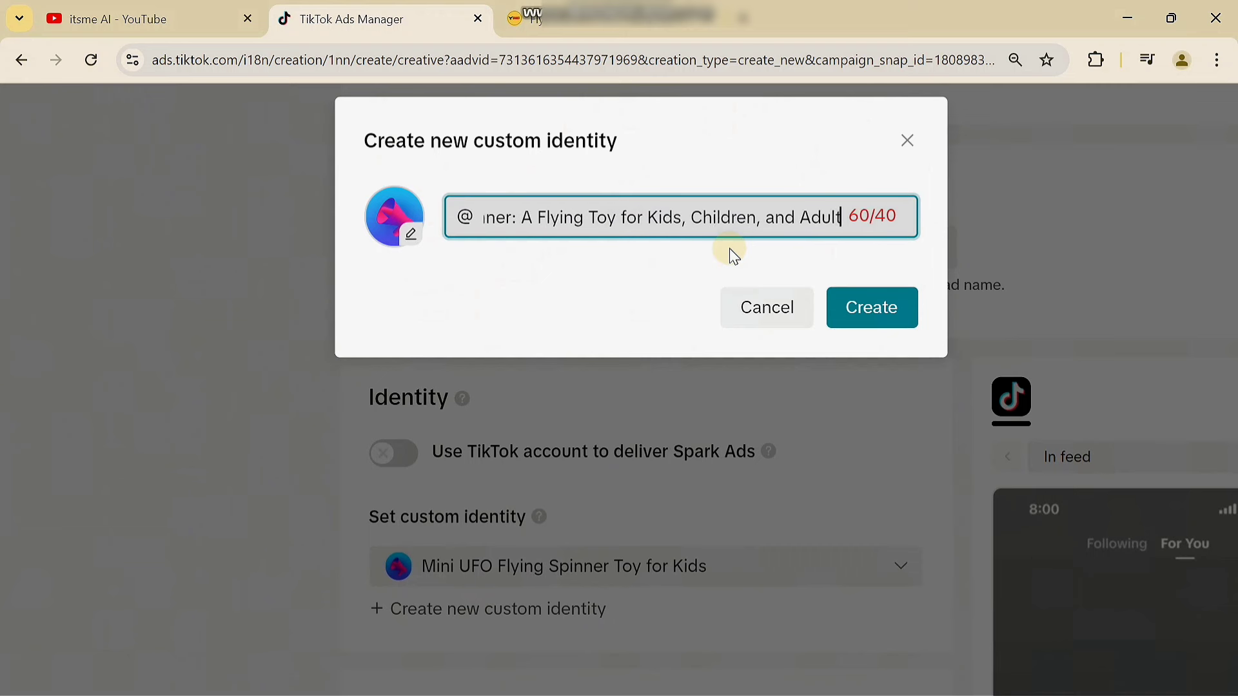
{"action": "key", "text": "BackSpace"}
{"action": "key", "text": "BackSpace"}
{"action": "key", "text": "BackSpace"}
{"action": "key", "text": "BackSpace"}
{"action": "key", "text": "BackSpace"}
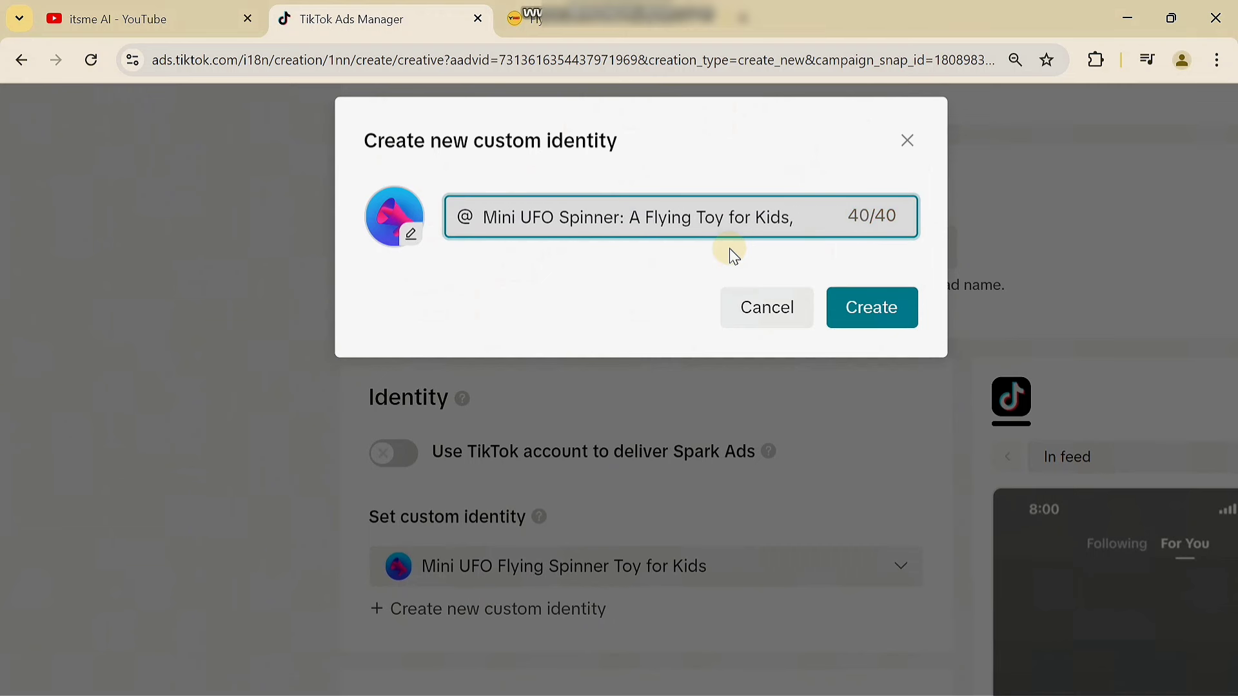
{"action": "key", "text": "BackSpace"}
{"action": "key", "text": "BackSpace"}
{"action": "key", "text": "BackSpace"}
{"action": "key", "text": "BackSpace"}
{"action": "key", "text": "BackSpace"}
{"action": "key", "text": "BackSpace"}
{"action": "key", "text": "BackSpace"}
{"action": "key", "text": "BackSpace"}
{"action": "key", "text": "BackSpace"}
{"action": "left_click", "coordinate": [631, 286]}
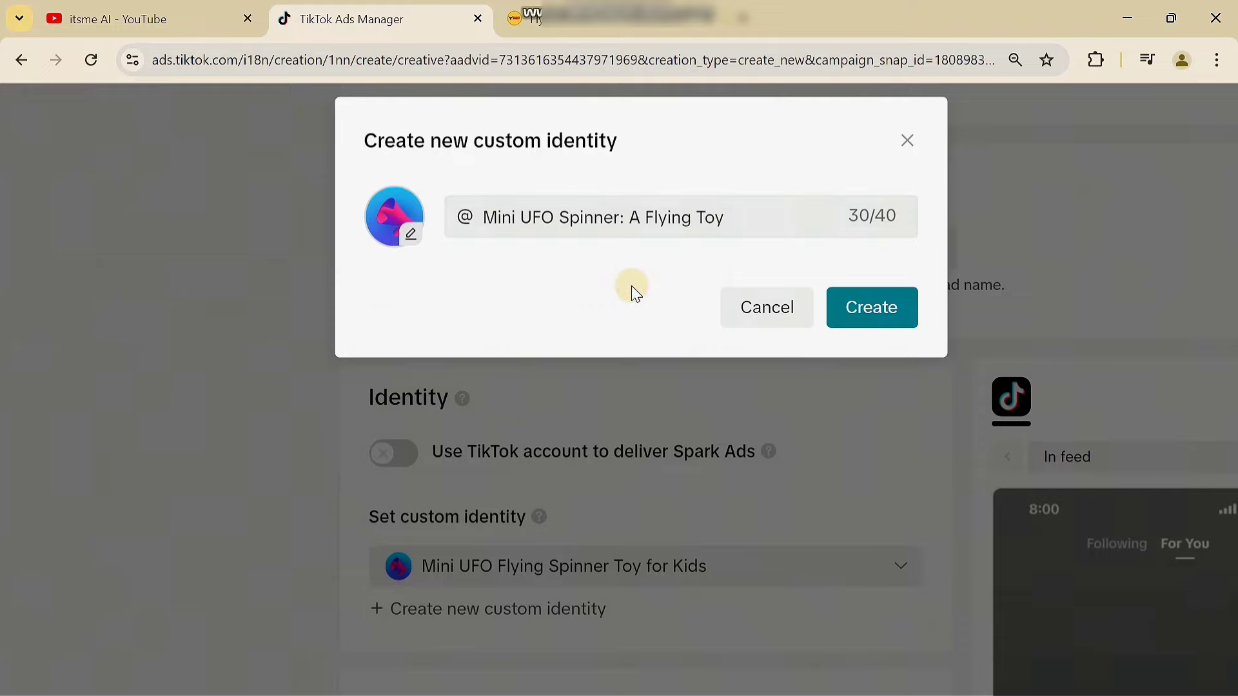
{"action": "left_click", "coordinate": [892, 304]}
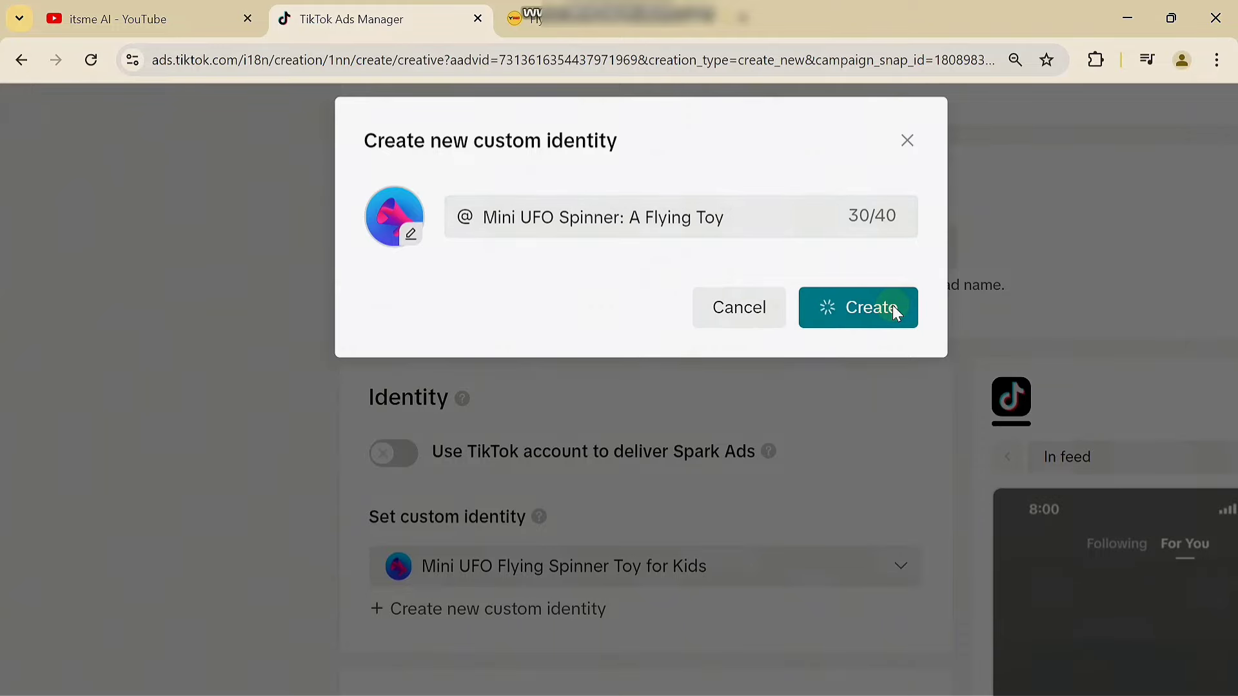
{"action": "key", "text": "ctrl+minus"}
{"action": "key", "text": "ctrl+minus"}
{"action": "key", "text": "ctrl+minus"}
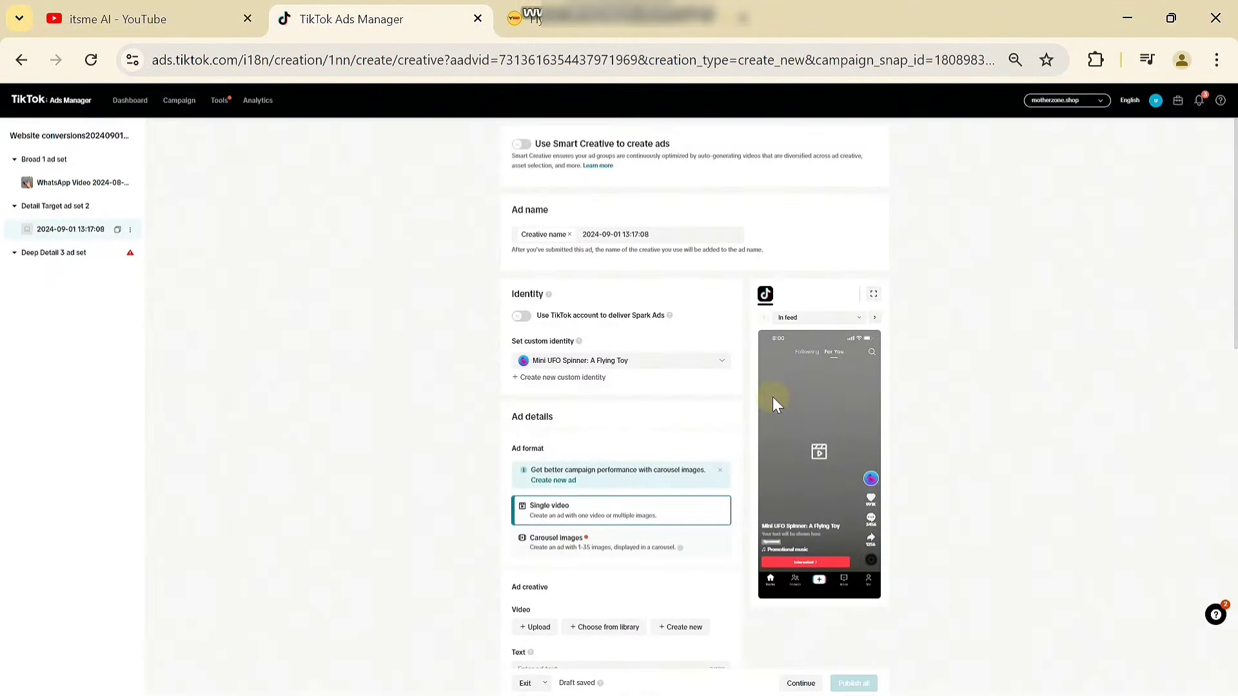
Upload the desktop video "WhatsApp Video 2024-08-31 at 06.56.27_0efc7ee0" as the ad's creative
{"action": "scroll", "coordinate": [718, 437], "scroll_direction": "down", "scroll_amount": 2}
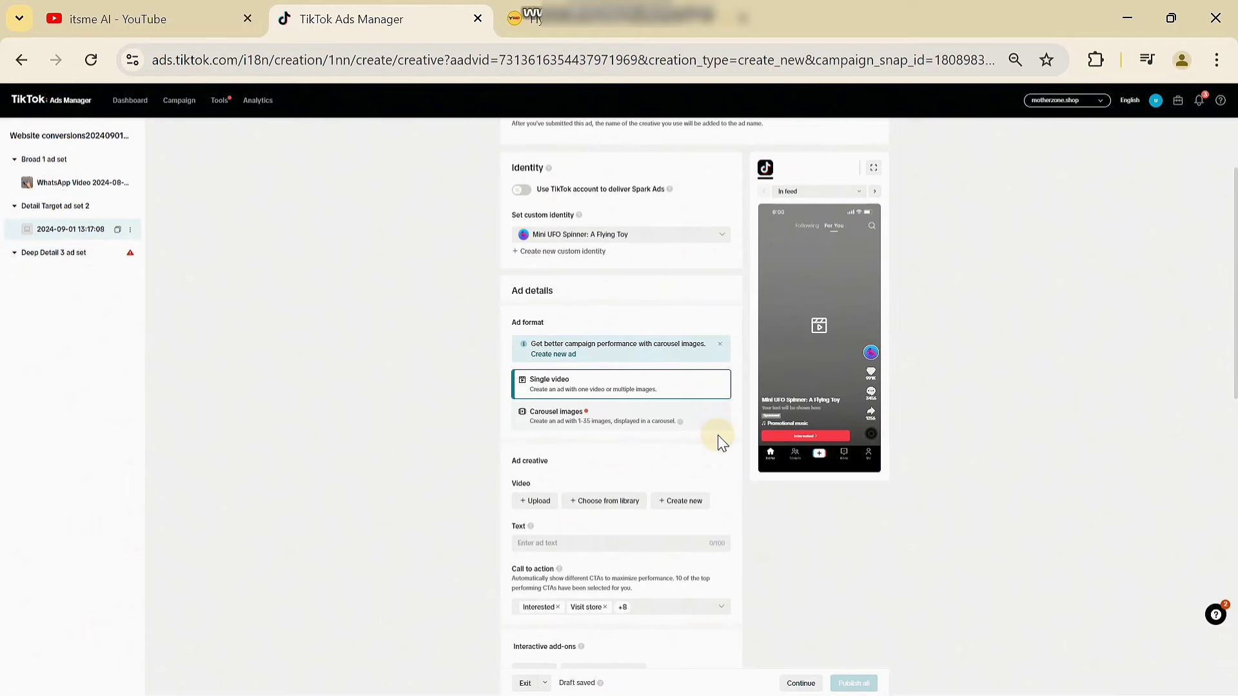
{"action": "scroll", "coordinate": [720, 443], "scroll_direction": "down", "scroll_amount": 1}
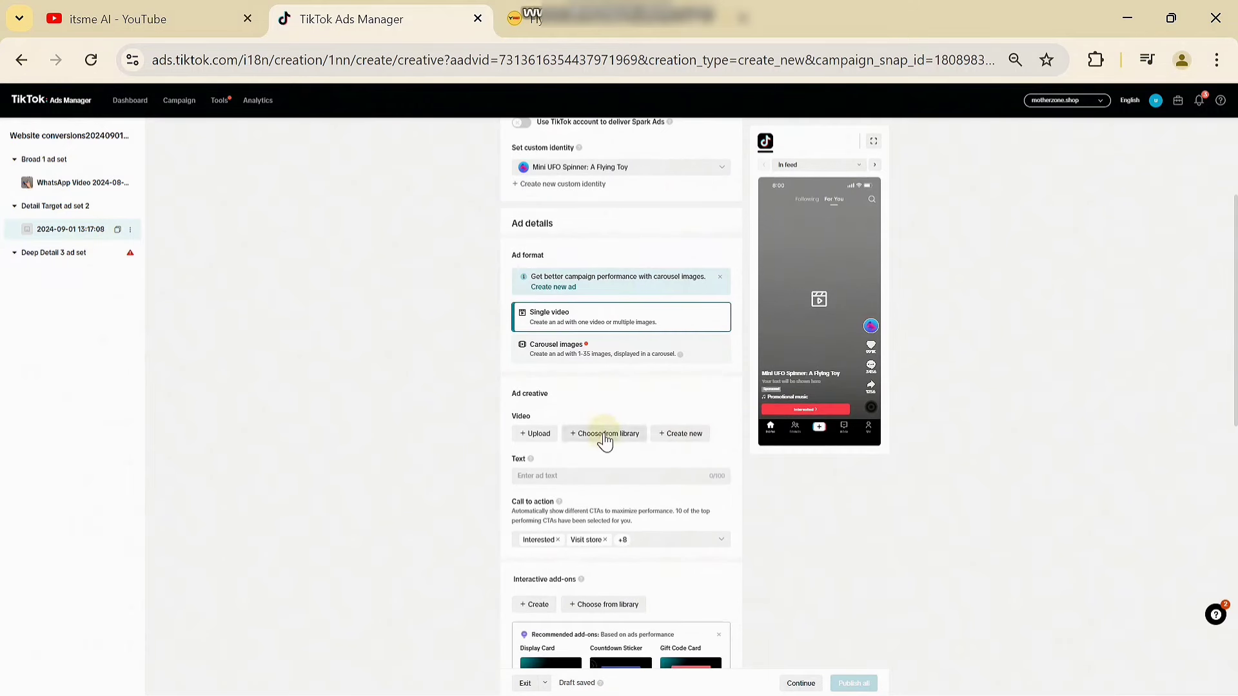
{"action": "left_click", "coordinate": [534, 433]}
{"action": "left_click", "coordinate": [1022, 219]}
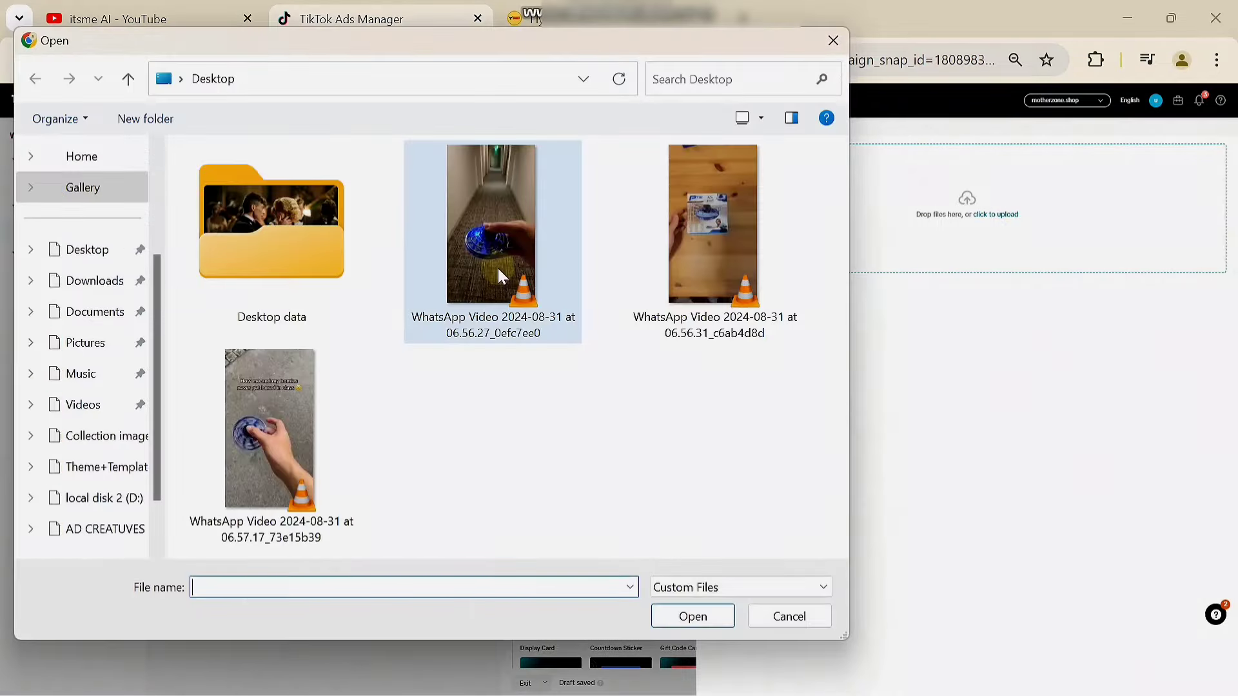
{"action": "double_click", "coordinate": [497, 262]}
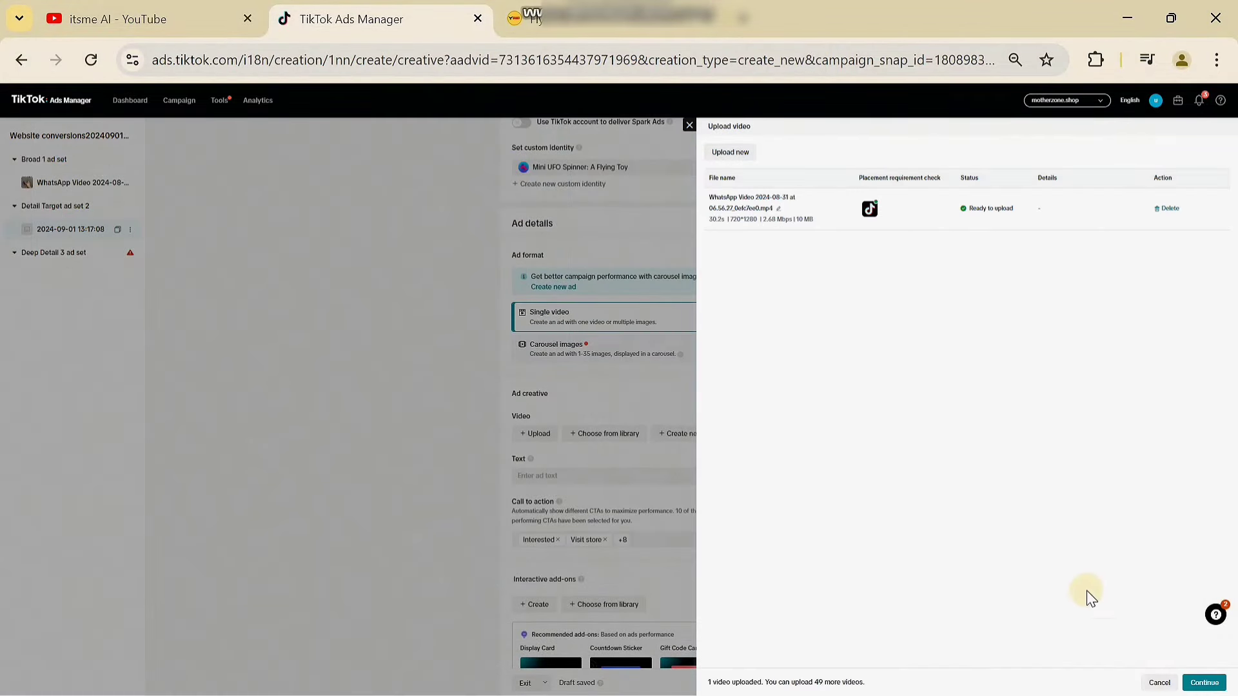
{"action": "left_click", "coordinate": [1203, 683]}
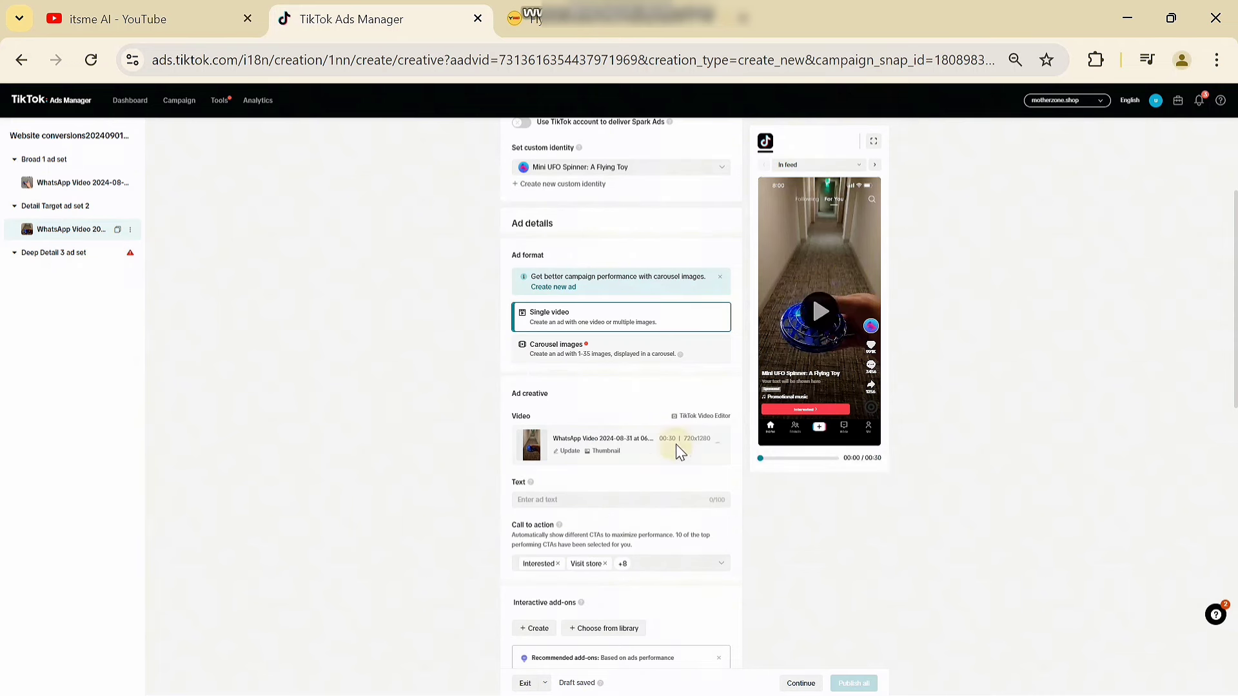
Play the uploaded video in the enlarged in-feed ad preview, pause it and close the preview
{"action": "scroll", "coordinate": [600, 482], "scroll_direction": "down", "scroll_amount": 2}
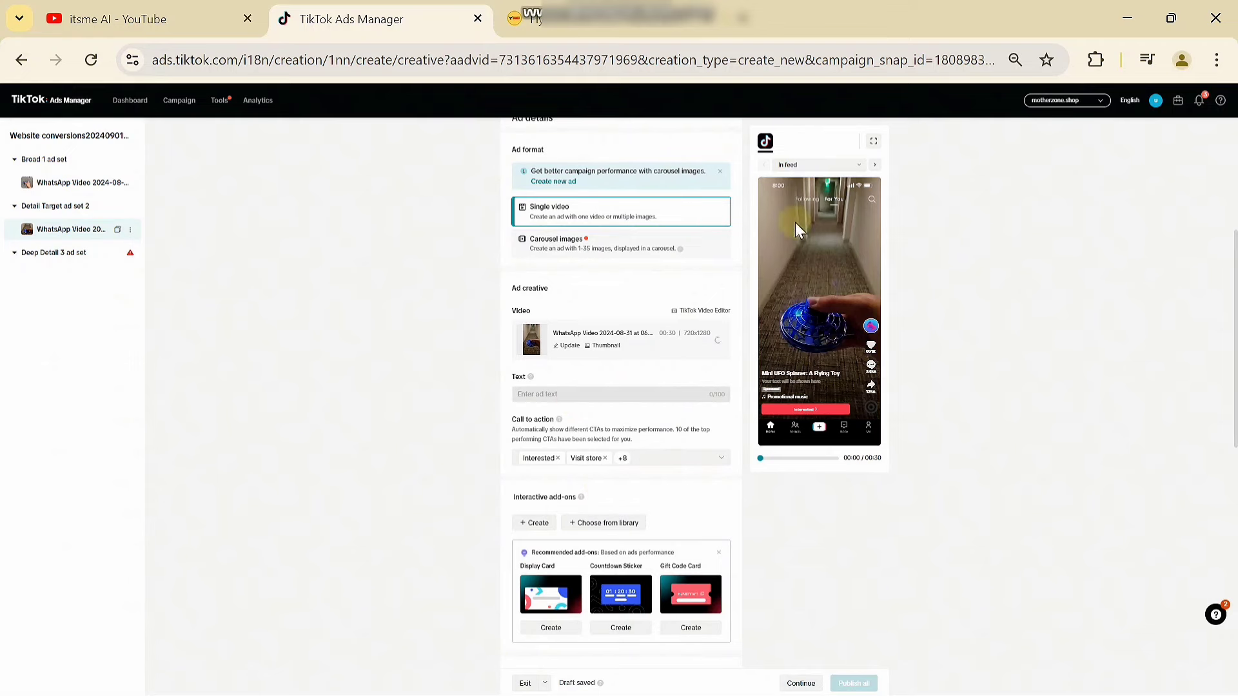
{"action": "left_click", "coordinate": [873, 142]}
{"action": "left_click", "coordinate": [635, 394]}
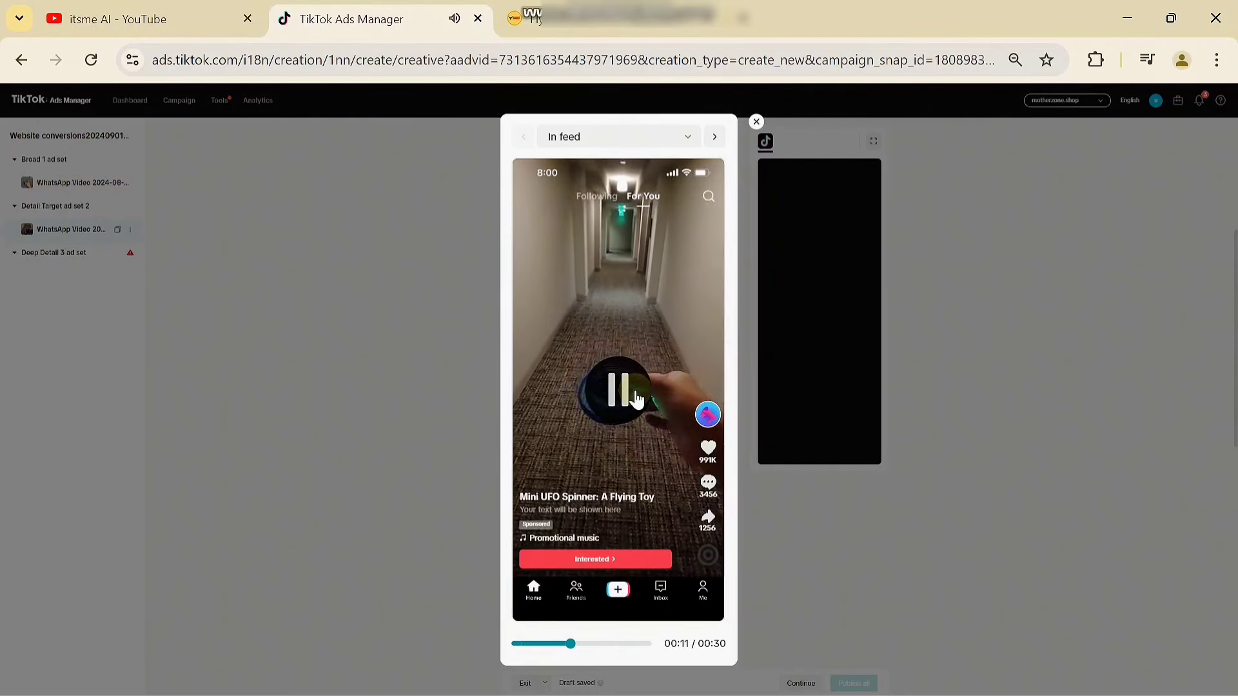
{"action": "left_click", "coordinate": [635, 337]}
{"action": "left_click", "coordinate": [772, 114]}
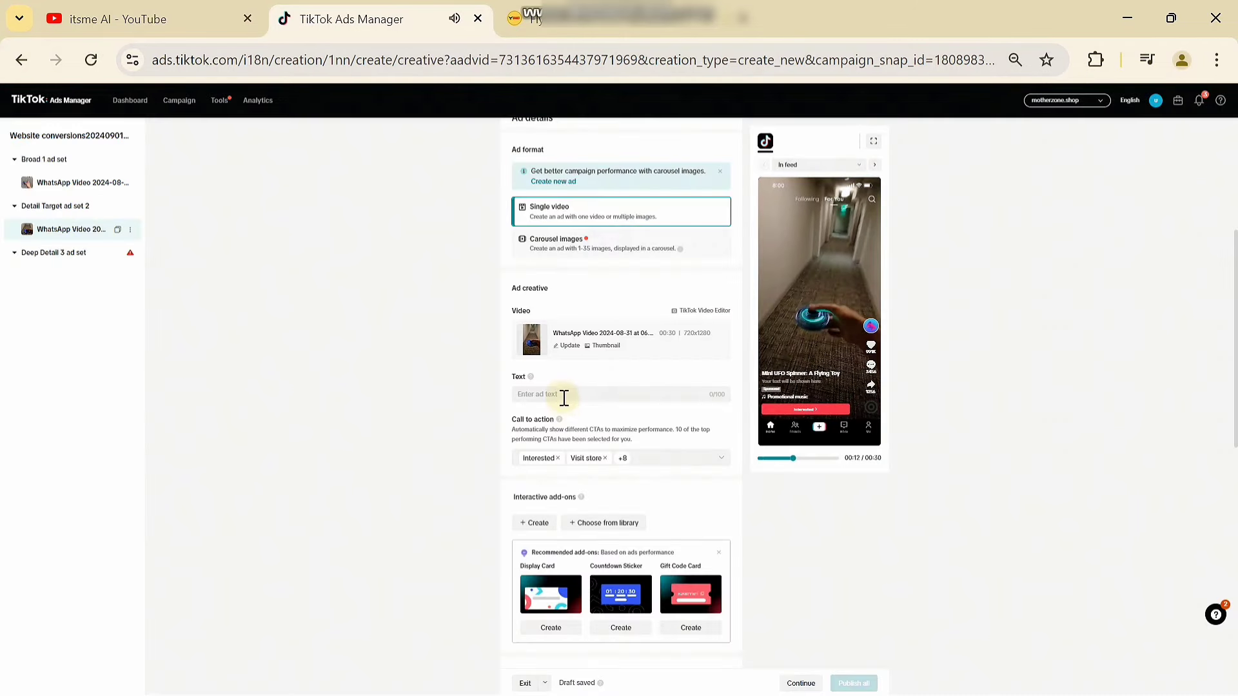
Enter the ad text "GET FREE SHIPPING ON FIRST ORDER & 50%"
{"action": "left_click", "coordinate": [564, 396]}
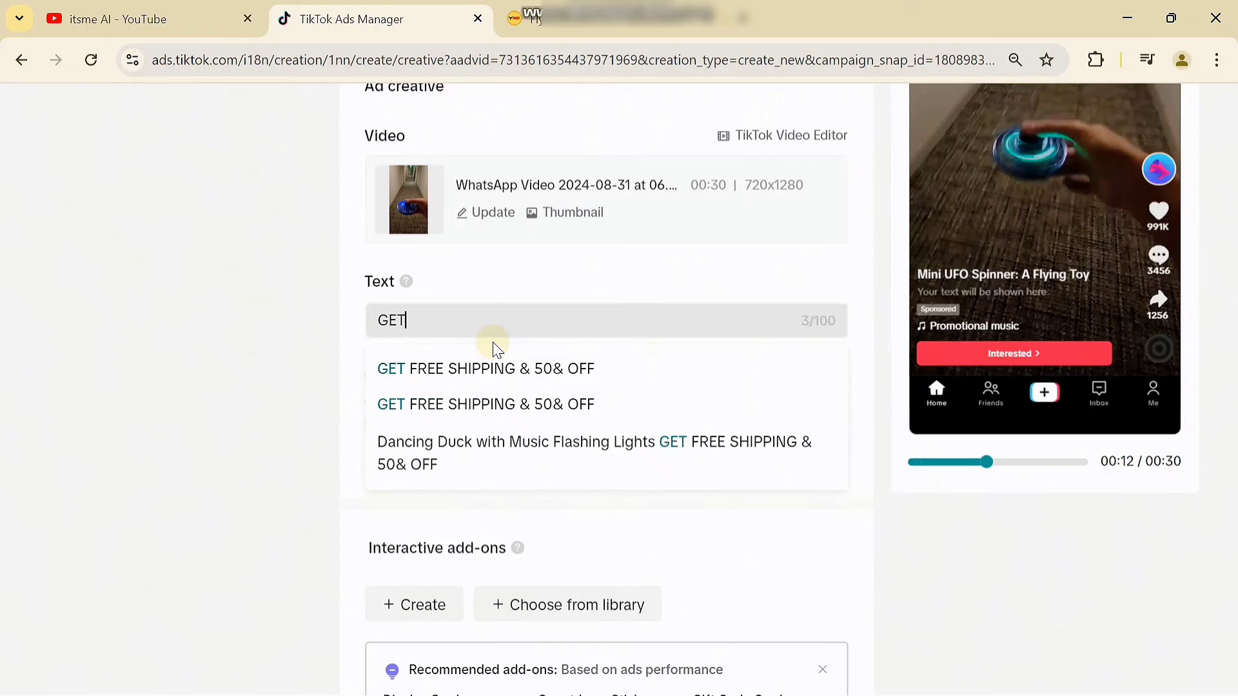
{"action": "key", "text": "BackSpace"}
{"action": "type", "text": "GET FREE SHIPPING"}
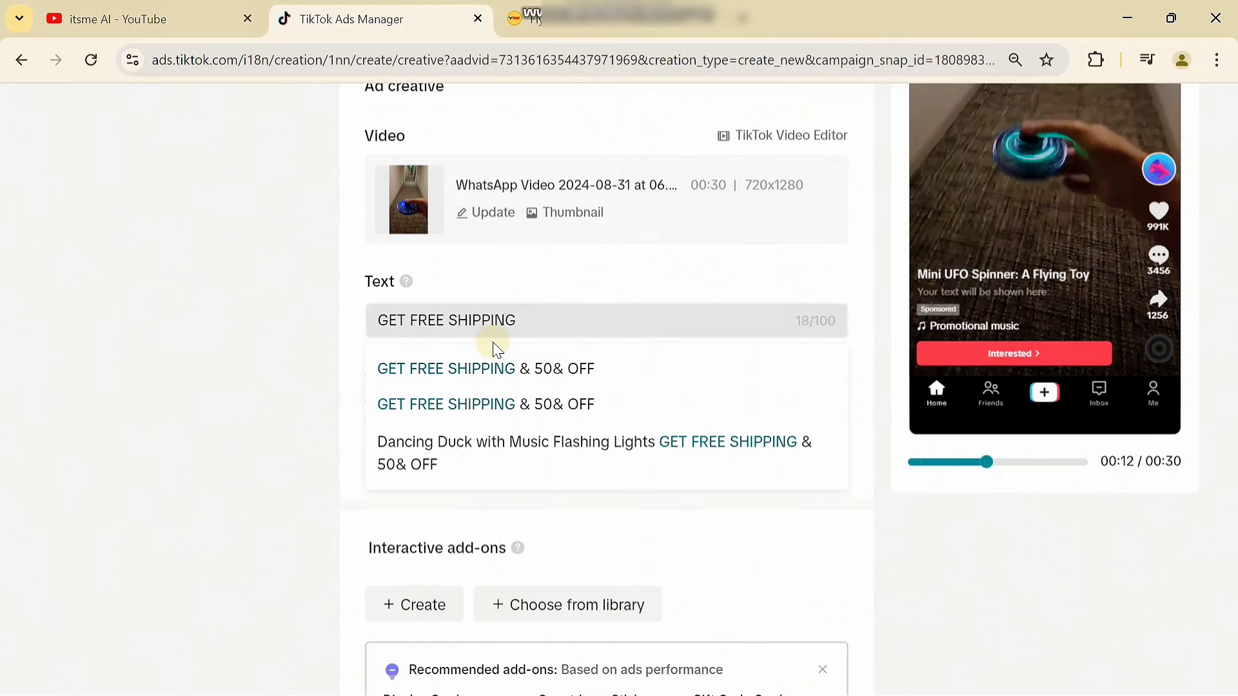
{"action": "type", "text": " ON FIRST ORDER & 50%"}
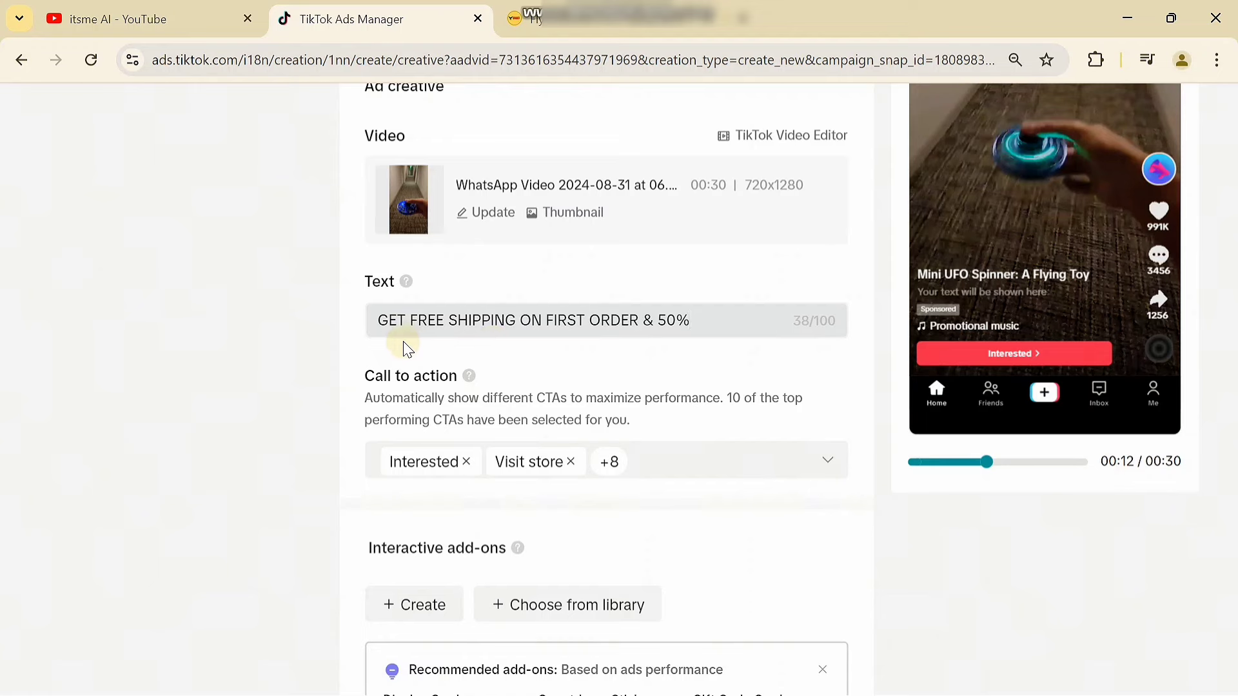
{"action": "left_click", "coordinate": [276, 361]}
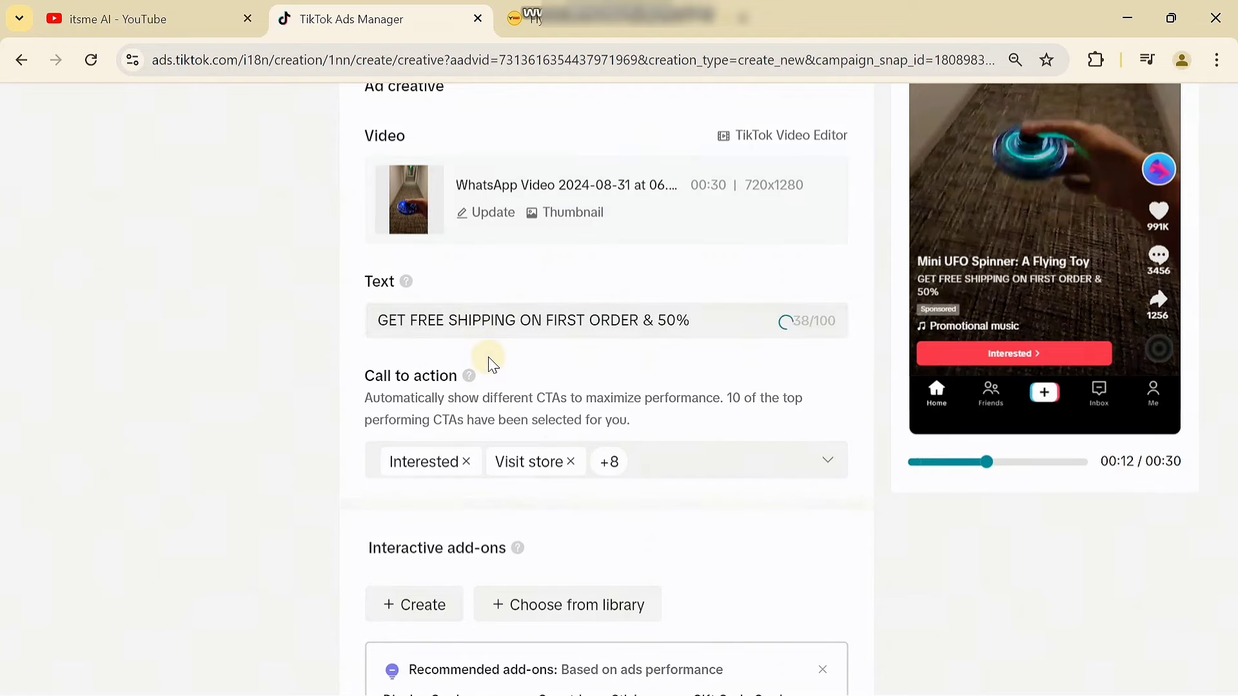
Clear all preselected call-to-action options and select only Order now and Visit store
{"action": "key", "text": "ctrl+minus"}
{"action": "key", "text": "ctrl+minus"}
{"action": "key", "text": "ctrl+minus"}
{"action": "left_click", "coordinate": [606, 424]}
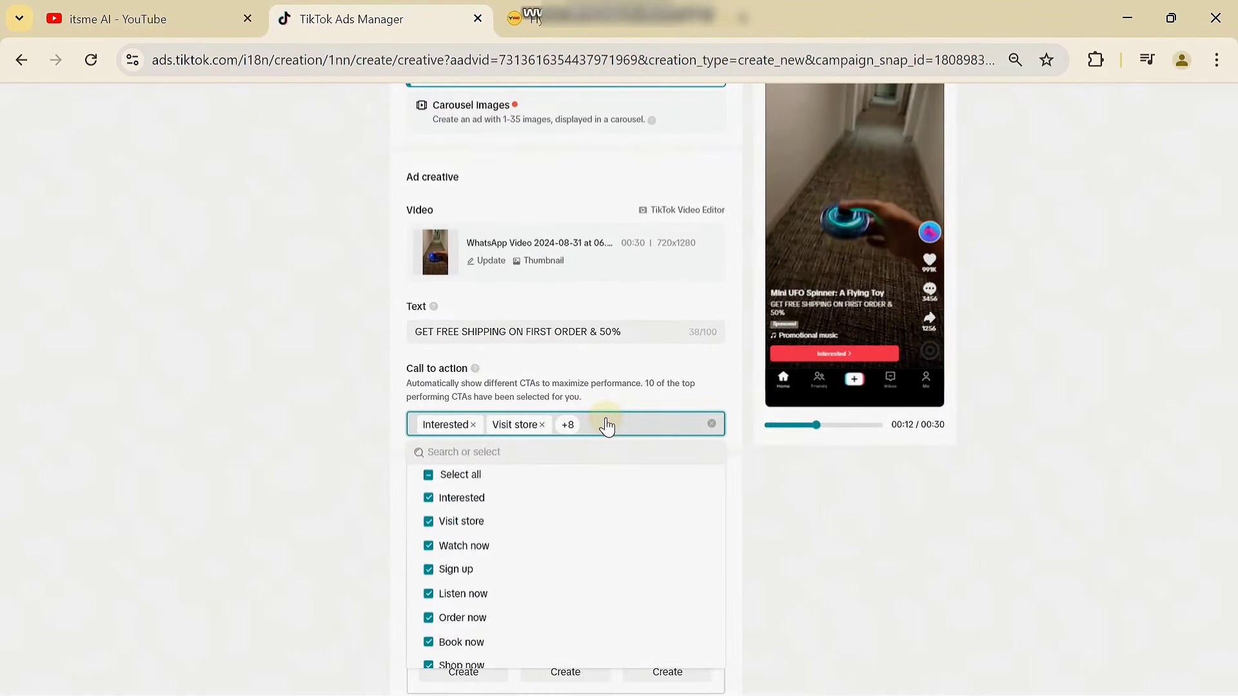
{"action": "scroll", "coordinate": [606, 424], "scroll_direction": "down", "scroll_amount": 1}
{"action": "left_click", "coordinate": [429, 405]}
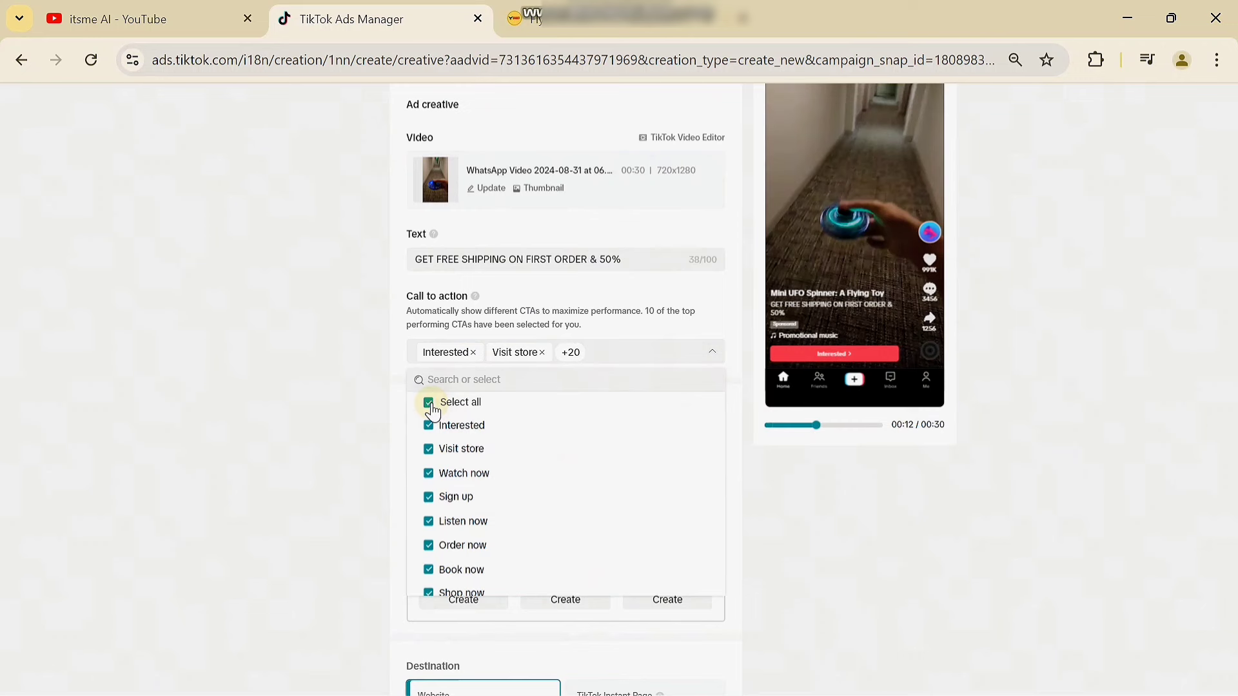
{"action": "left_click", "coordinate": [430, 405]}
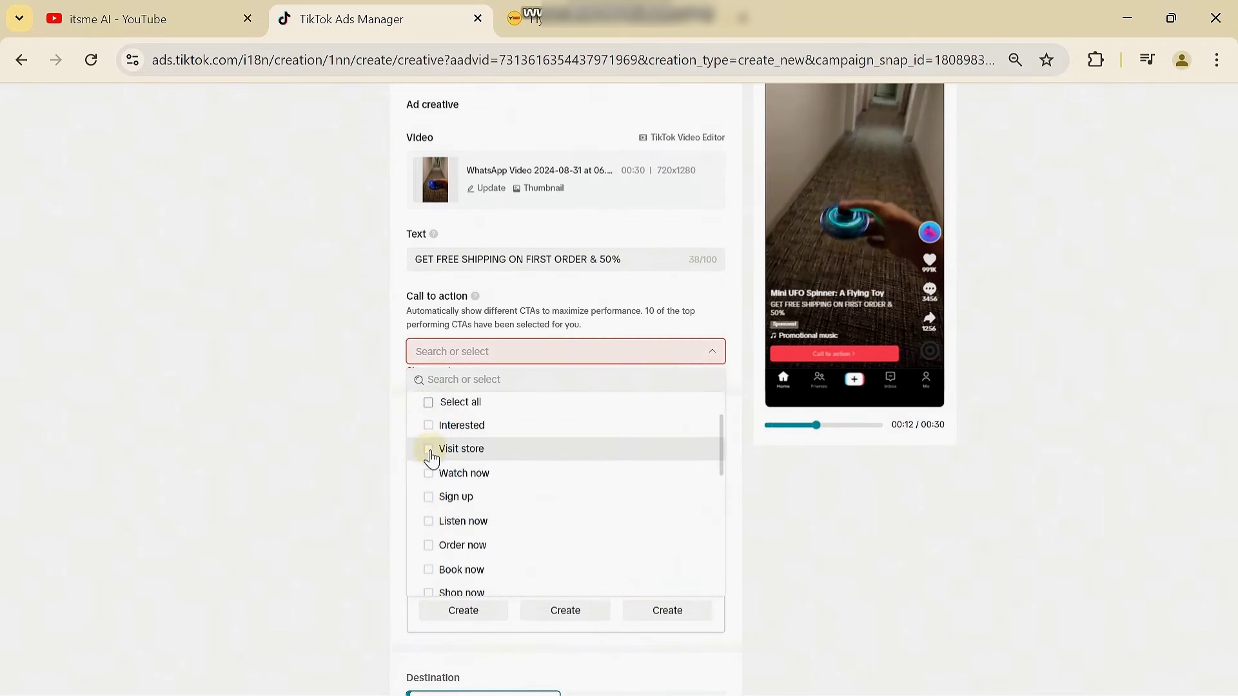
{"action": "scroll", "coordinate": [431, 474], "scroll_direction": "down", "scroll_amount": 1}
{"action": "left_click", "coordinate": [429, 522]}
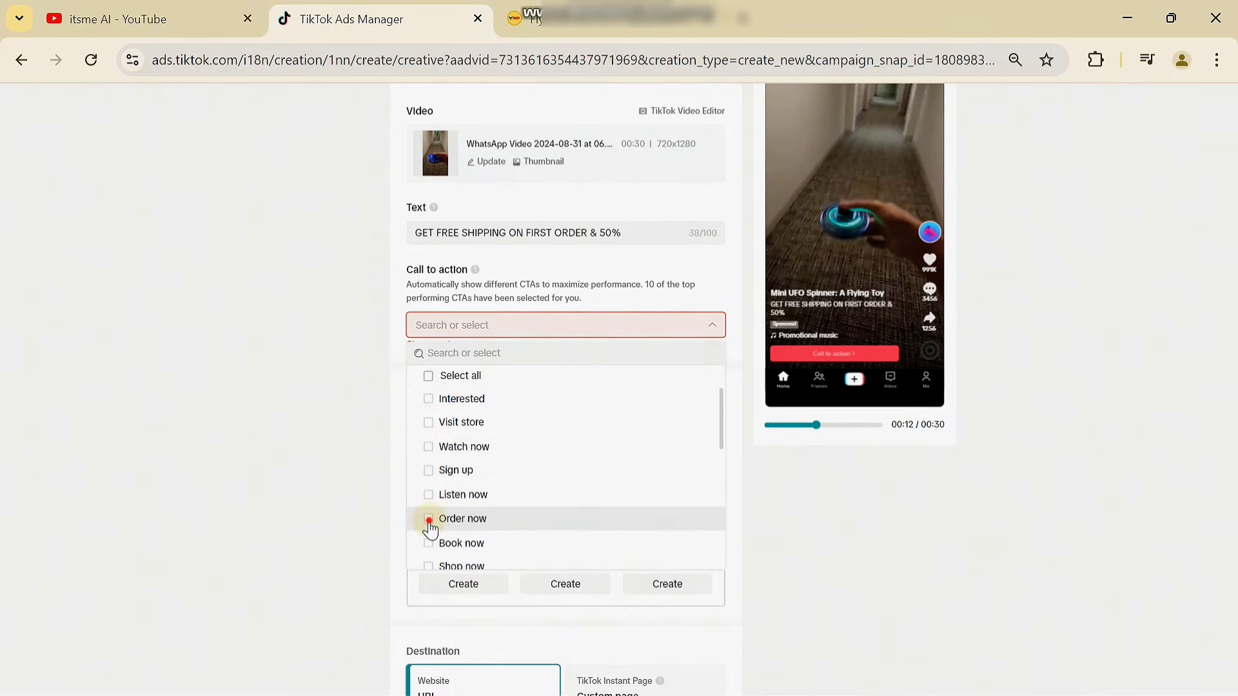
{"action": "left_click", "coordinate": [430, 424]}
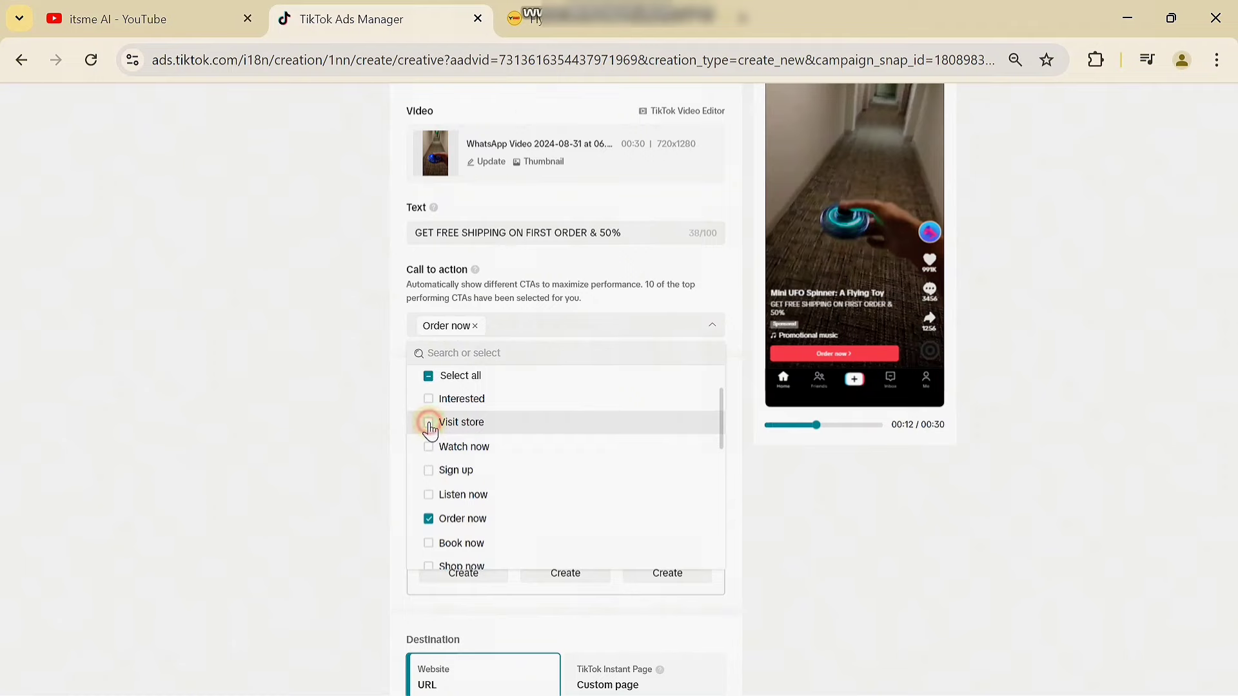
{"action": "left_click", "coordinate": [345, 420]}
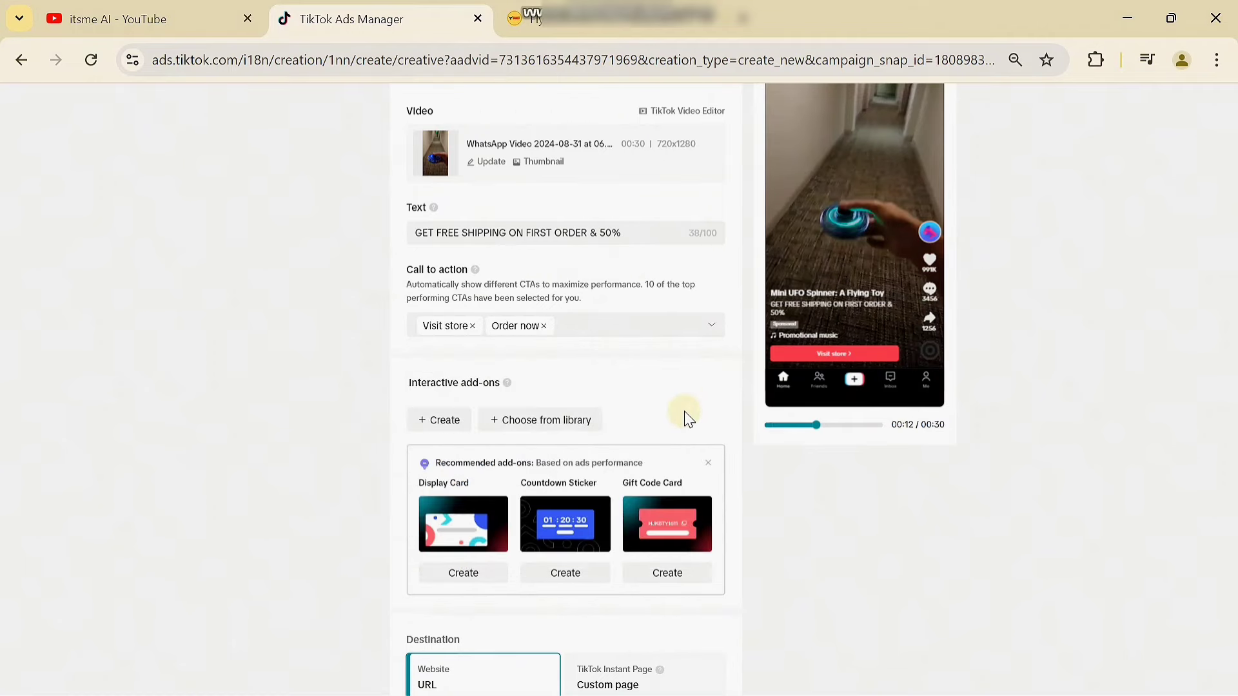
Copy the flying spinner product page's address from the store and enter it as the ad's website destination URL
{"action": "left_click", "coordinate": [523, 18]}
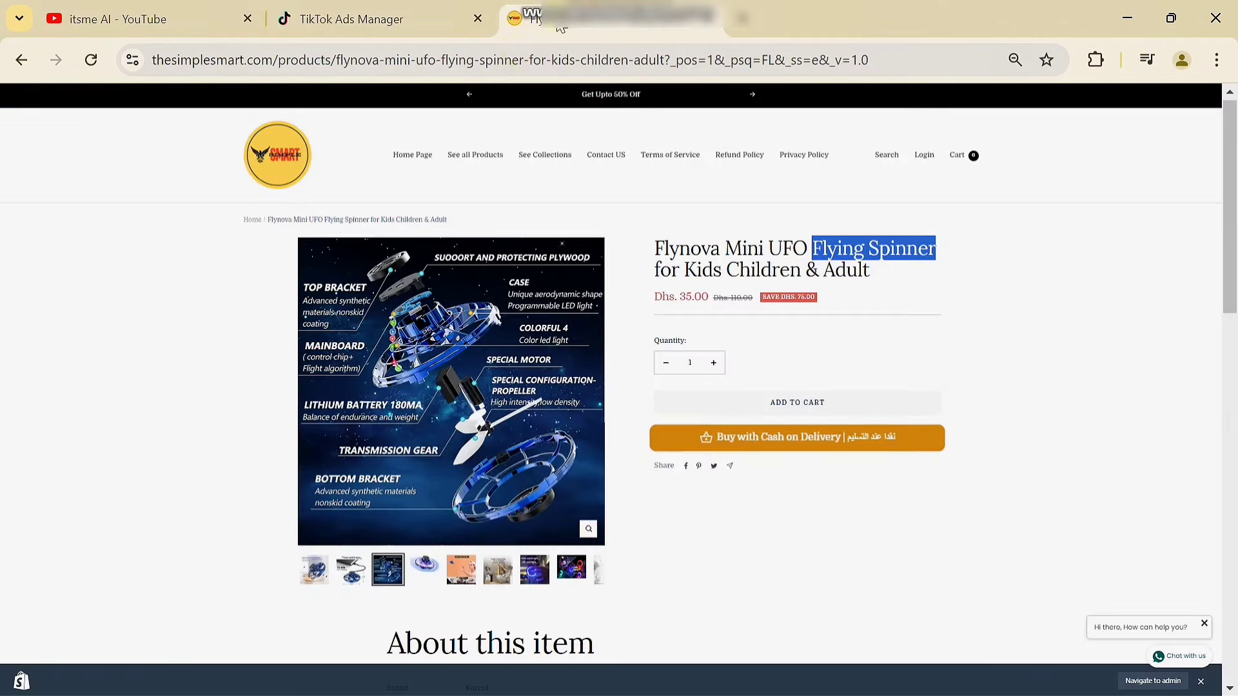
{"action": "left_click", "coordinate": [518, 51]}
{"action": "left_click", "coordinate": [385, 14]}
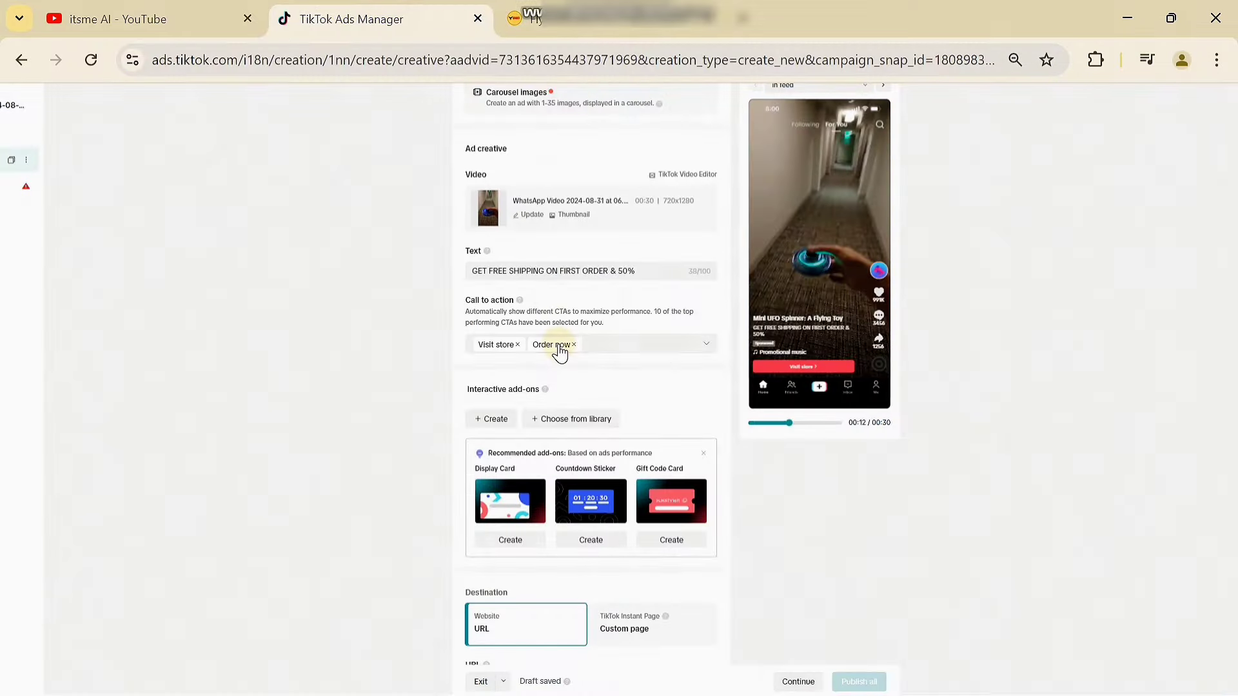
{"action": "scroll", "coordinate": [559, 352], "scroll_direction": "down", "scroll_amount": 3}
{"action": "left_click", "coordinate": [524, 475]}
{"action": "key", "text": "ctrl+a"}
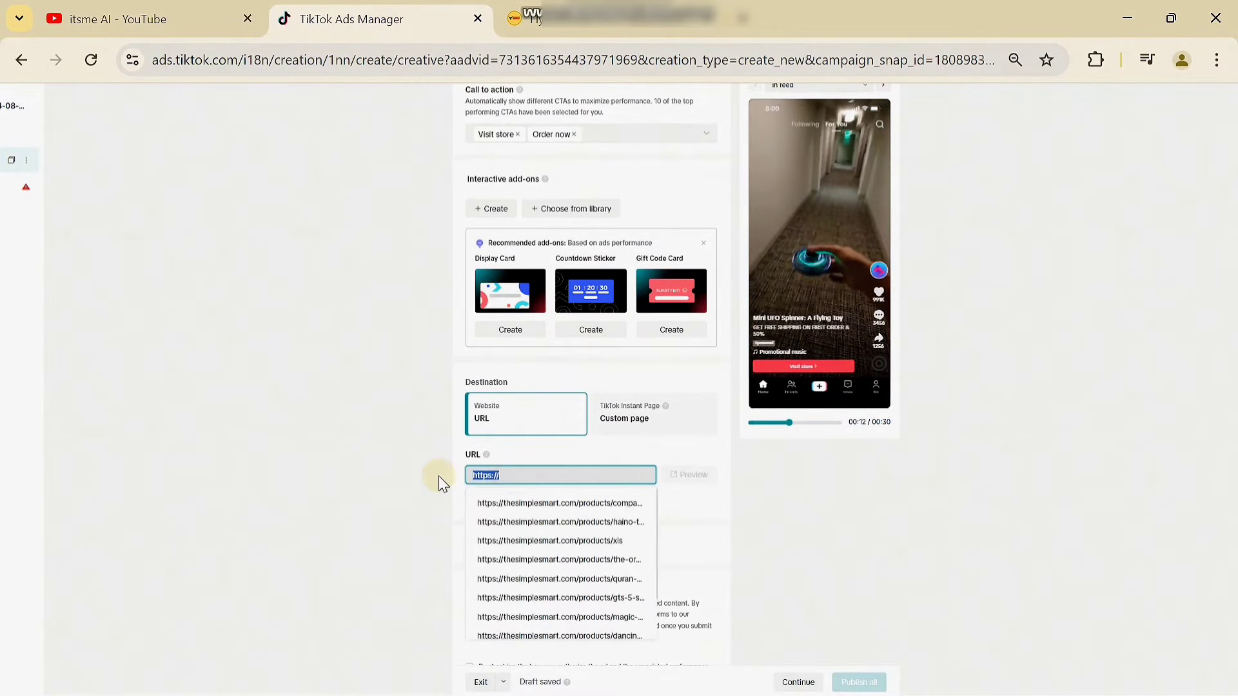
{"action": "key", "text": "ctrl+v"}
{"action": "left_click", "coordinate": [701, 535]}
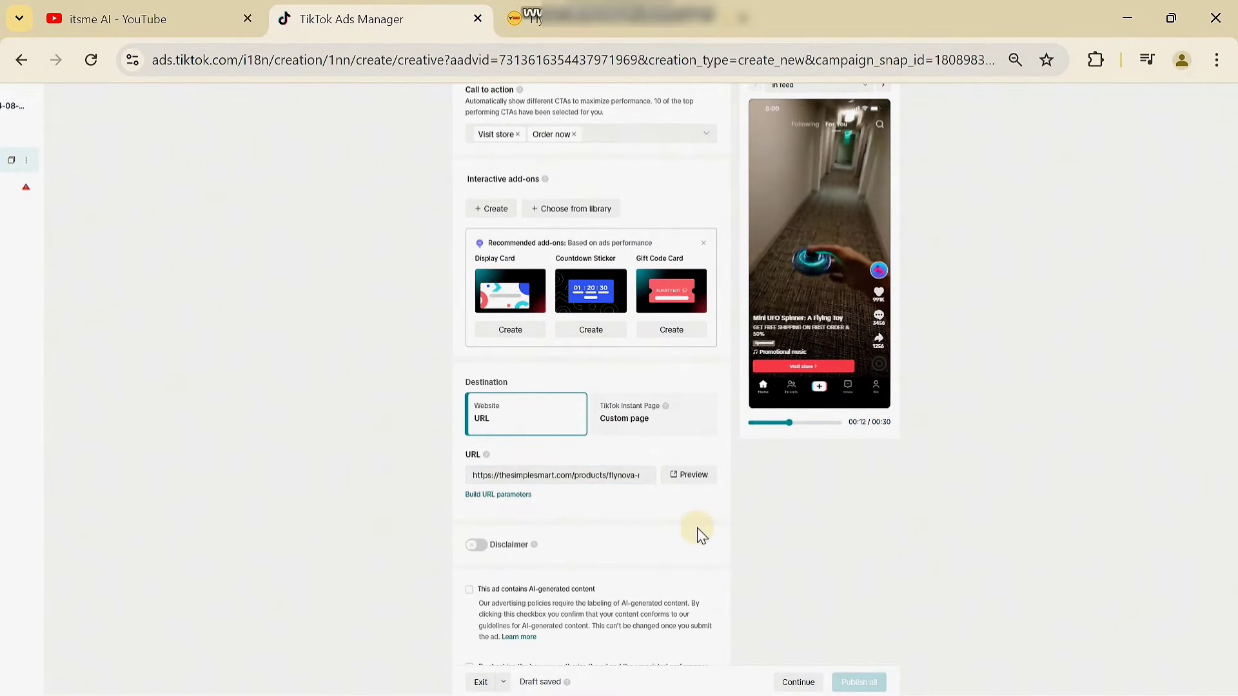
{"action": "scroll", "coordinate": [701, 535], "scroll_direction": "down", "scroll_amount": 7}
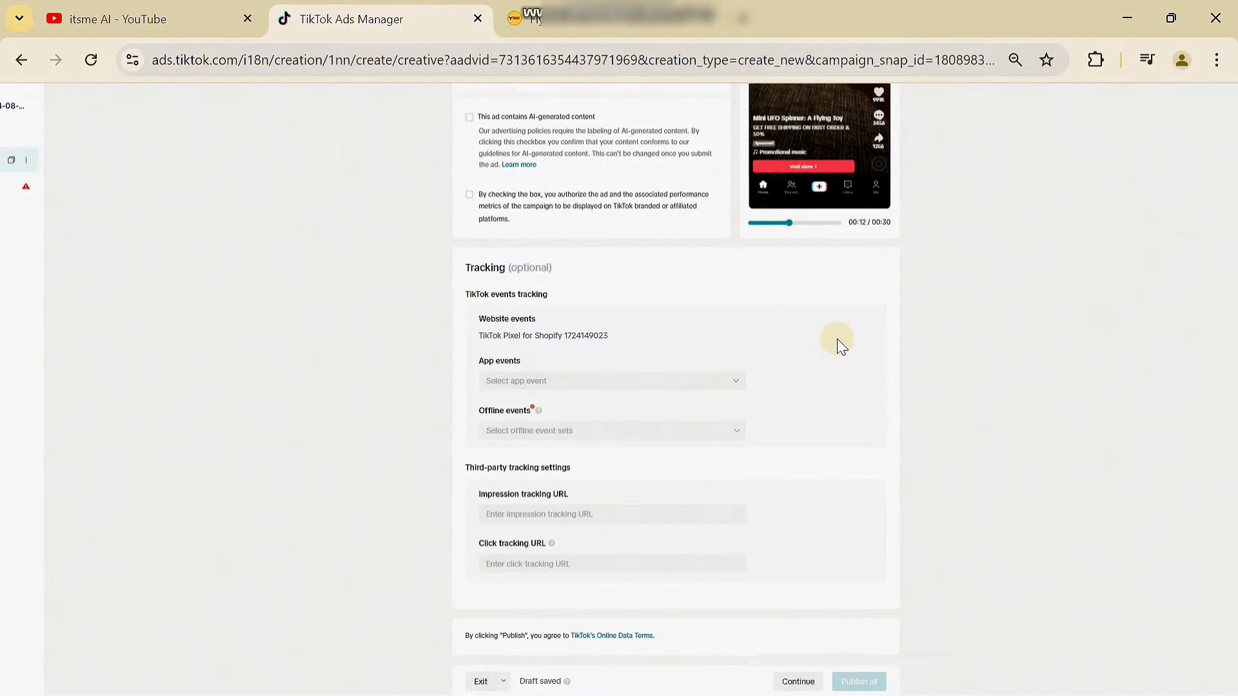
{"action": "scroll", "coordinate": [837, 342], "scroll_direction": "up", "scroll_amount": 4}
{"action": "scroll", "coordinate": [836, 338], "scroll_direction": "up", "scroll_amount": 6}
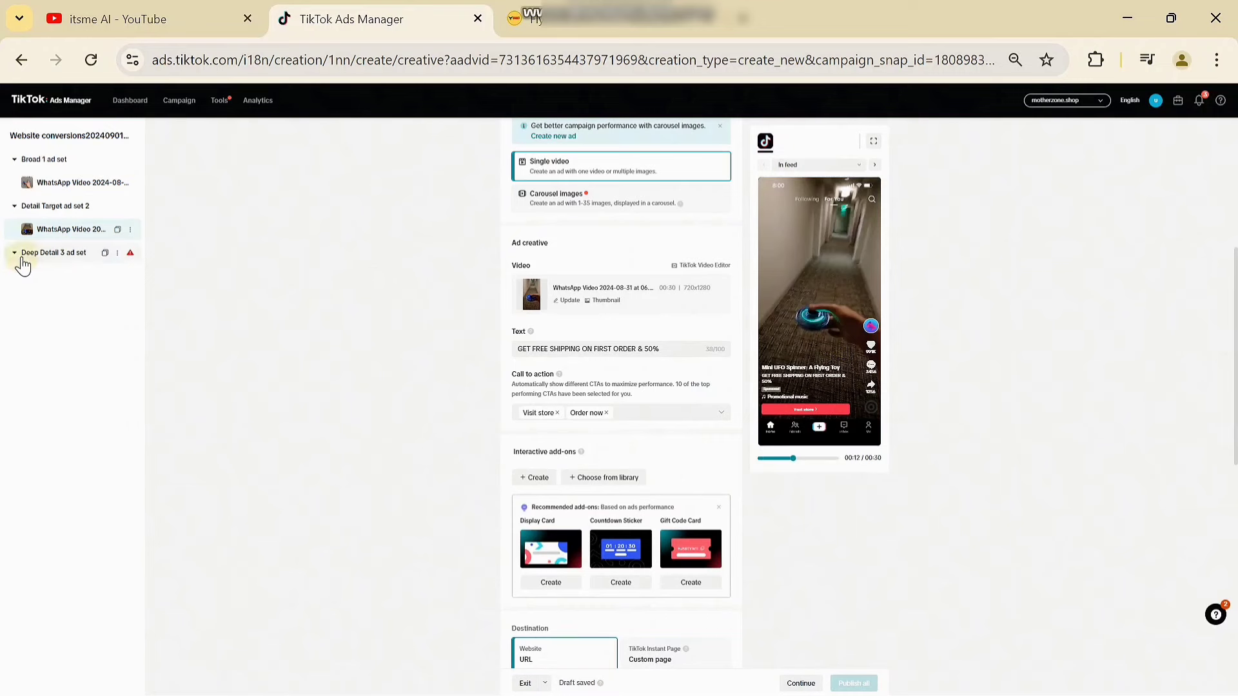
Connect the Deep Detail 3 ad group to the active TikTok Pixel for Shopify and set its optimization event to Complete Payment
{"action": "left_click", "coordinate": [40, 254]}
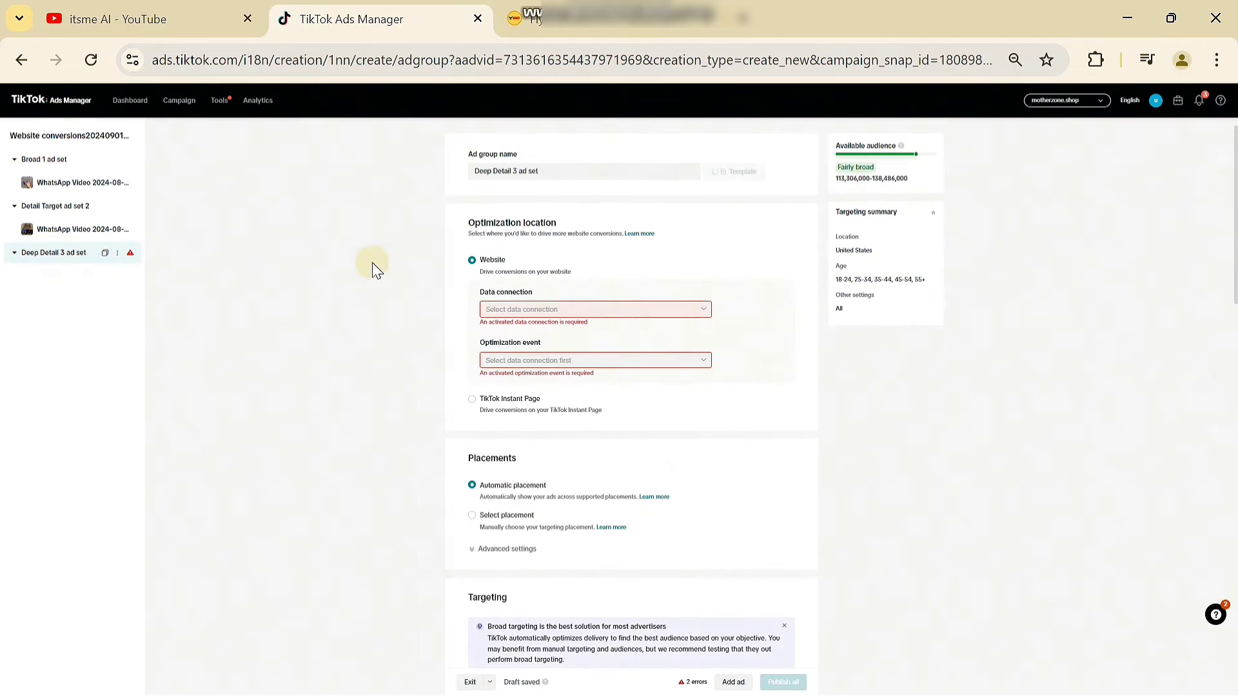
{"action": "left_click", "coordinate": [543, 311]}
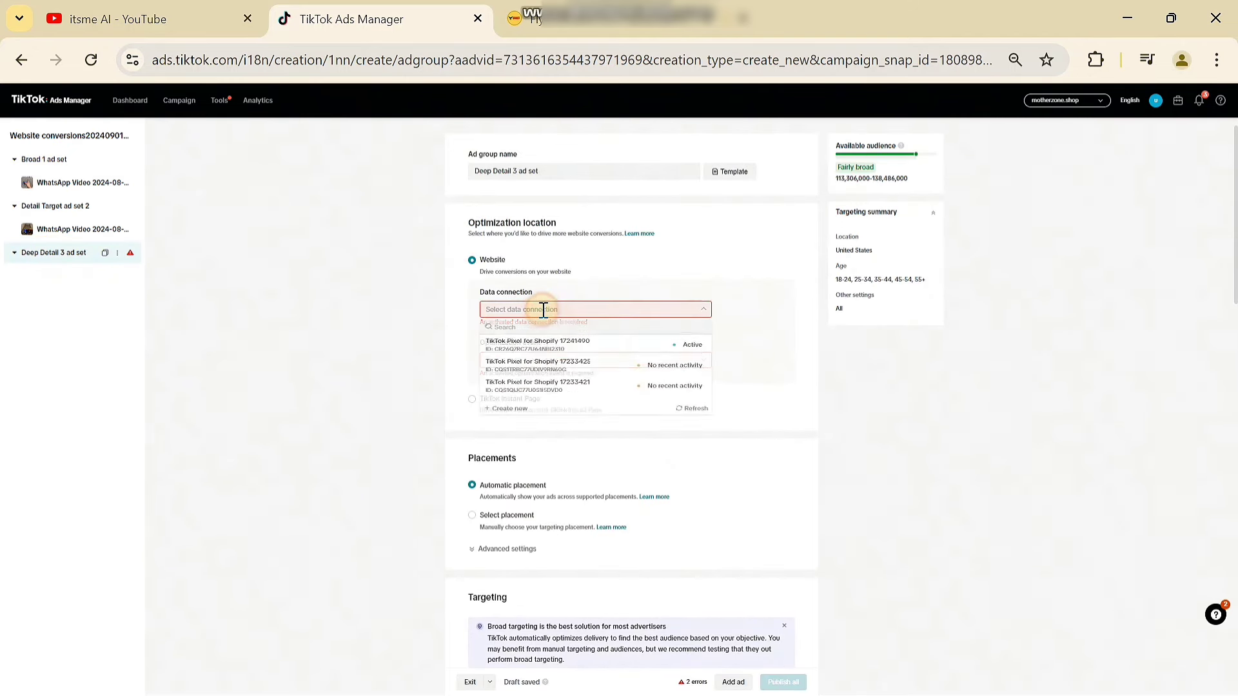
{"action": "left_click", "coordinate": [546, 349]}
{"action": "left_click", "coordinate": [532, 354]}
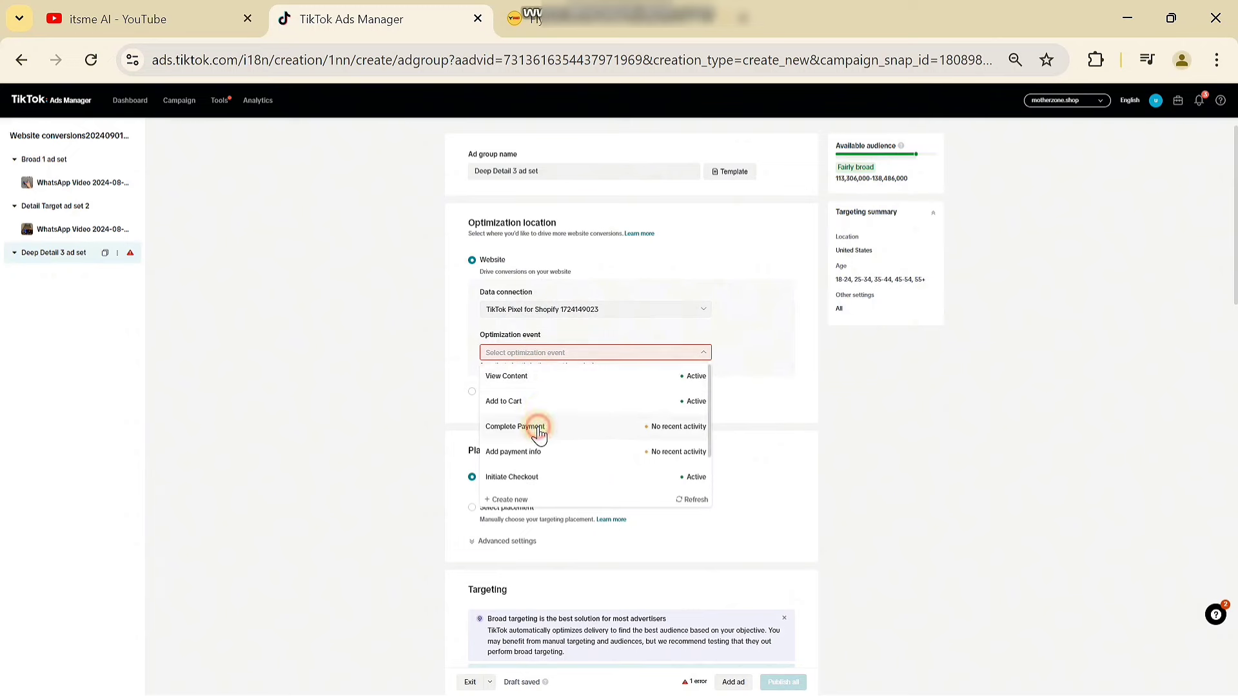
{"action": "left_click", "coordinate": [539, 428]}
Choose the ad group's placements manually and exclude Global App Bundle and Pangle, keeping only TikTok
{"action": "scroll", "coordinate": [606, 457], "scroll_direction": "down", "scroll_amount": 1}
{"action": "left_click", "coordinate": [472, 419]}
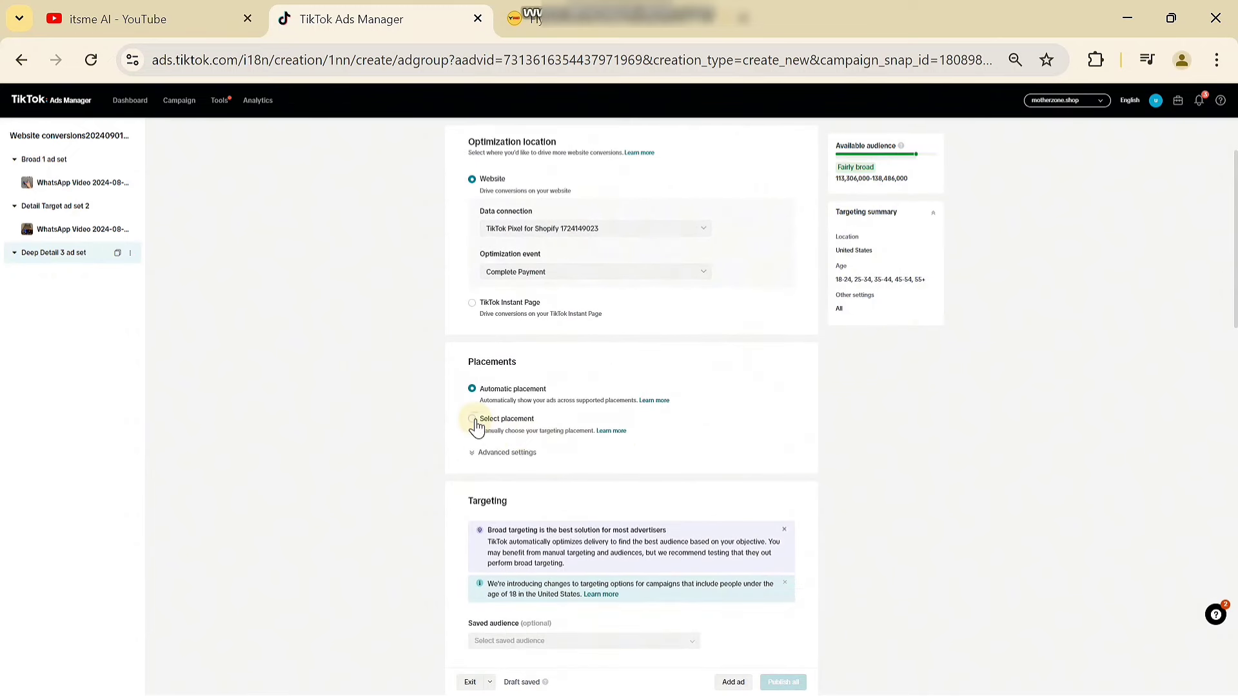
{"action": "left_click", "coordinate": [483, 501]}
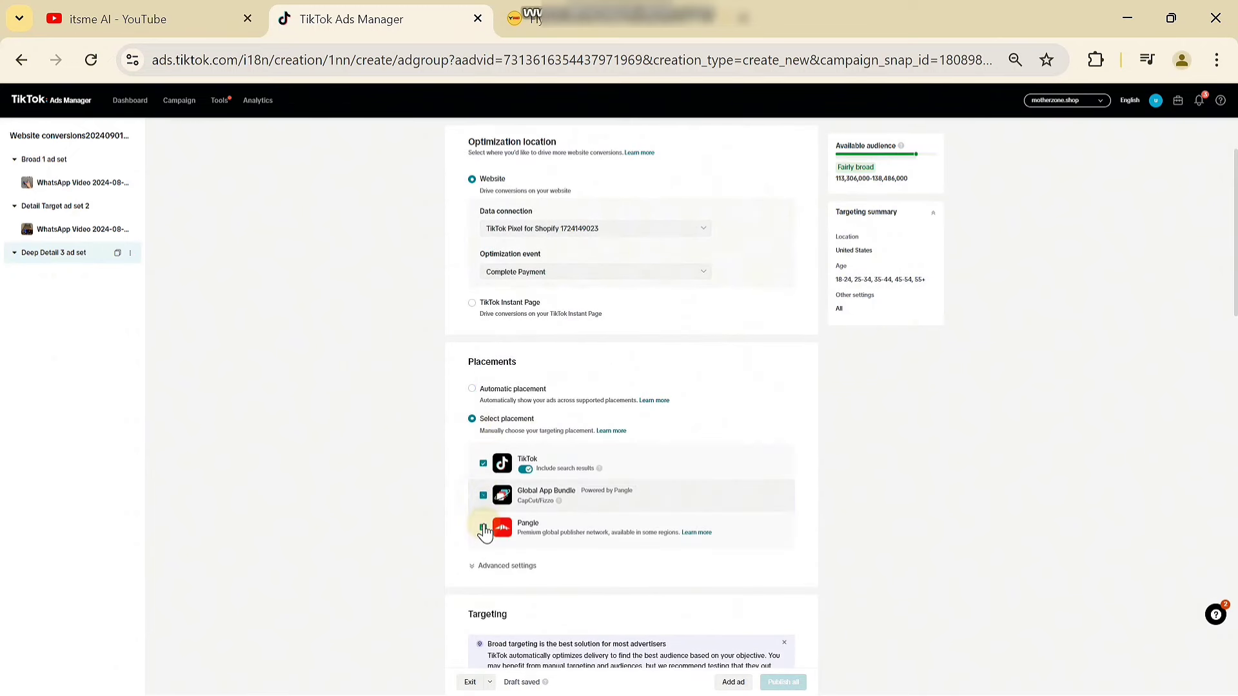
{"action": "left_click", "coordinate": [484, 527]}
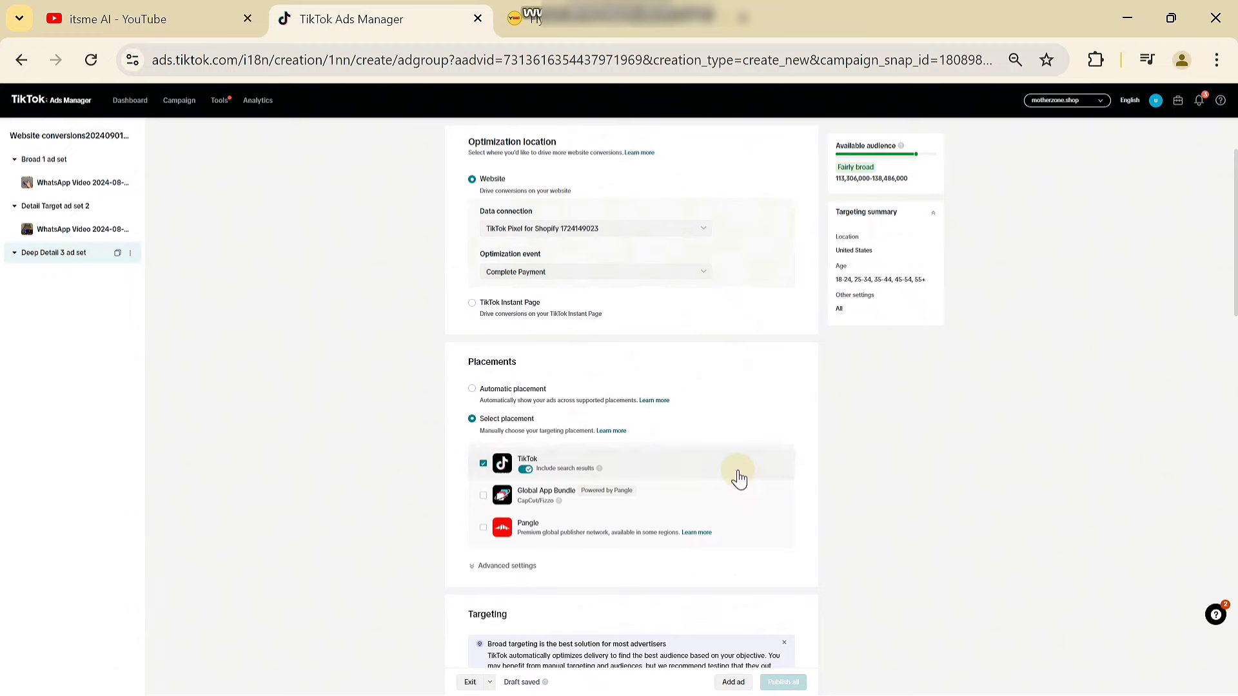
Replace United States with Saudi Arabia as the ad group's target location
{"action": "scroll", "coordinate": [741, 477], "scroll_direction": "down", "scroll_amount": 5}
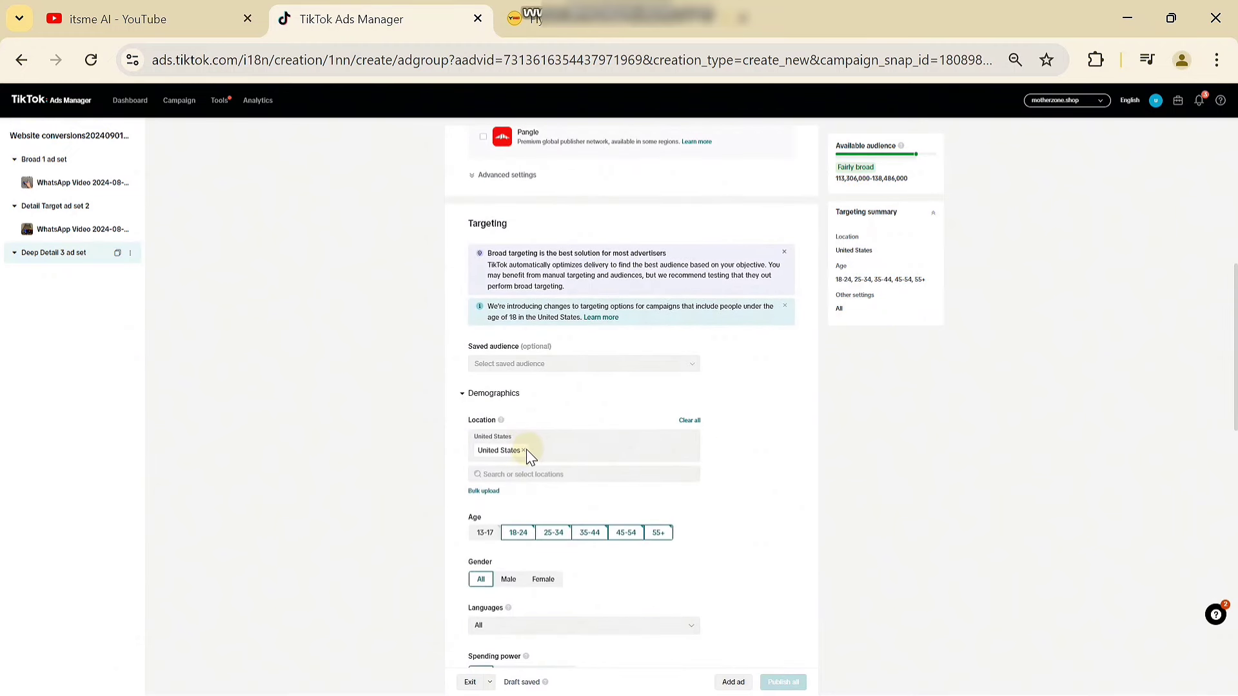
{"action": "left_click", "coordinate": [524, 450]}
{"action": "left_click", "coordinate": [513, 437]}
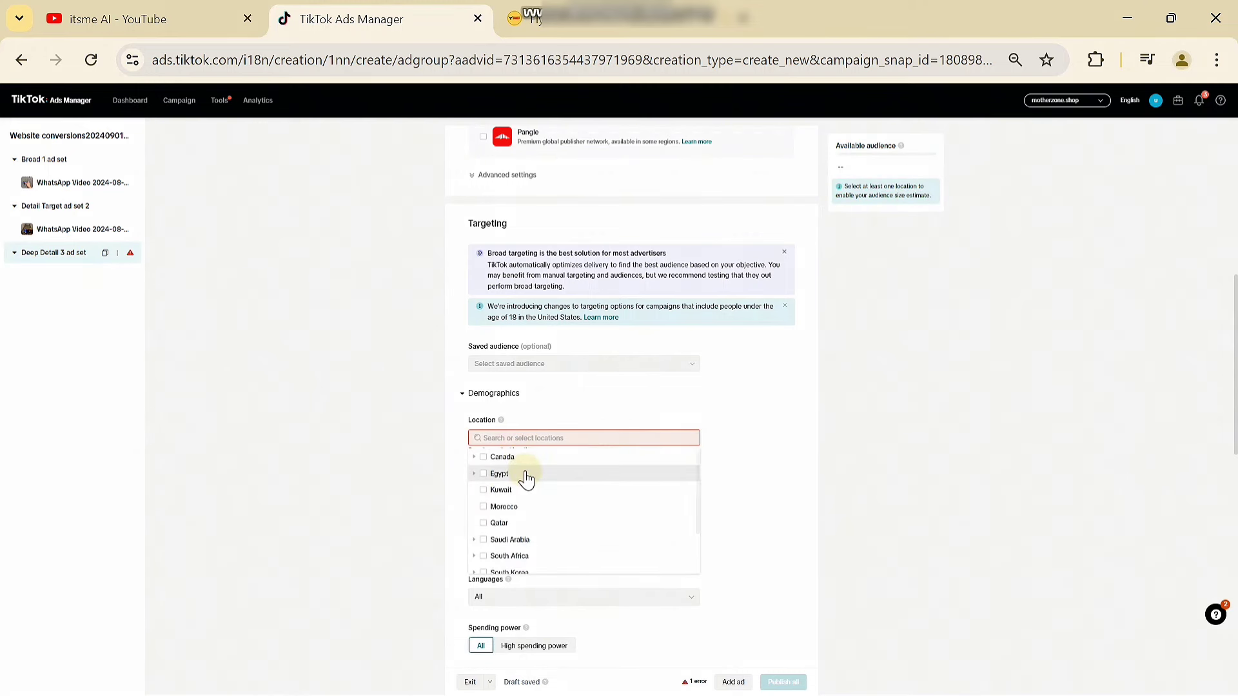
{"action": "scroll", "coordinate": [519, 483], "scroll_direction": "down", "scroll_amount": 3}
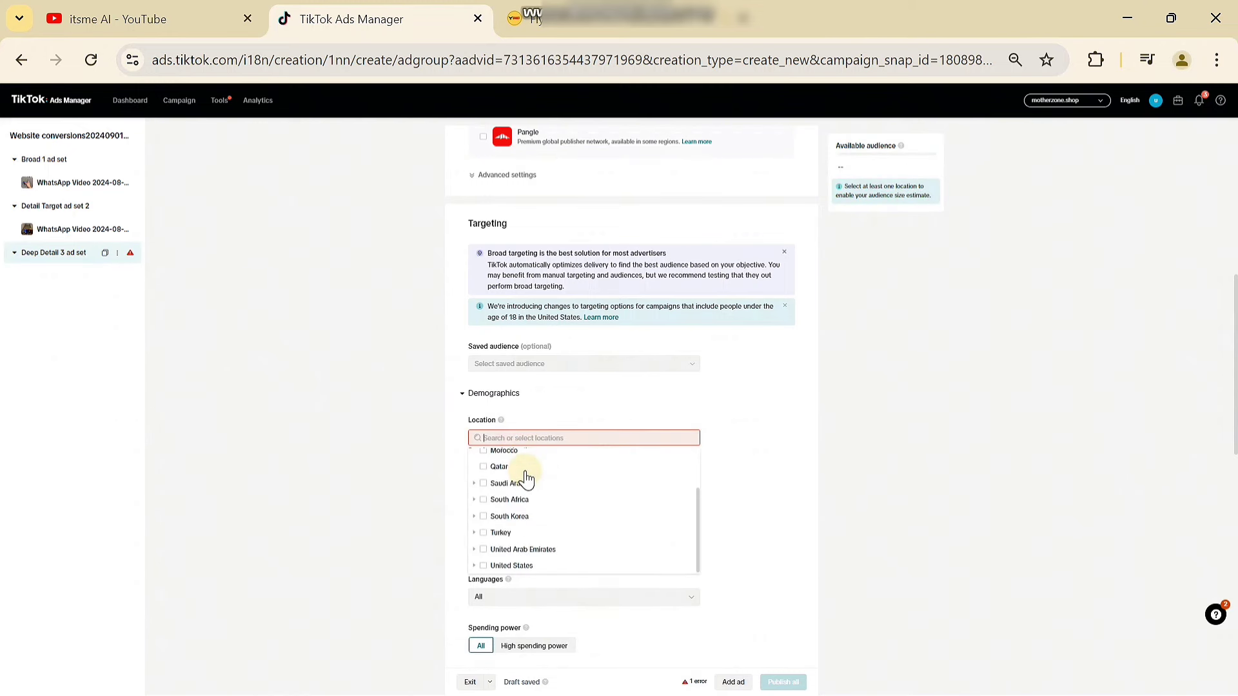
{"action": "left_click", "coordinate": [482, 485]}
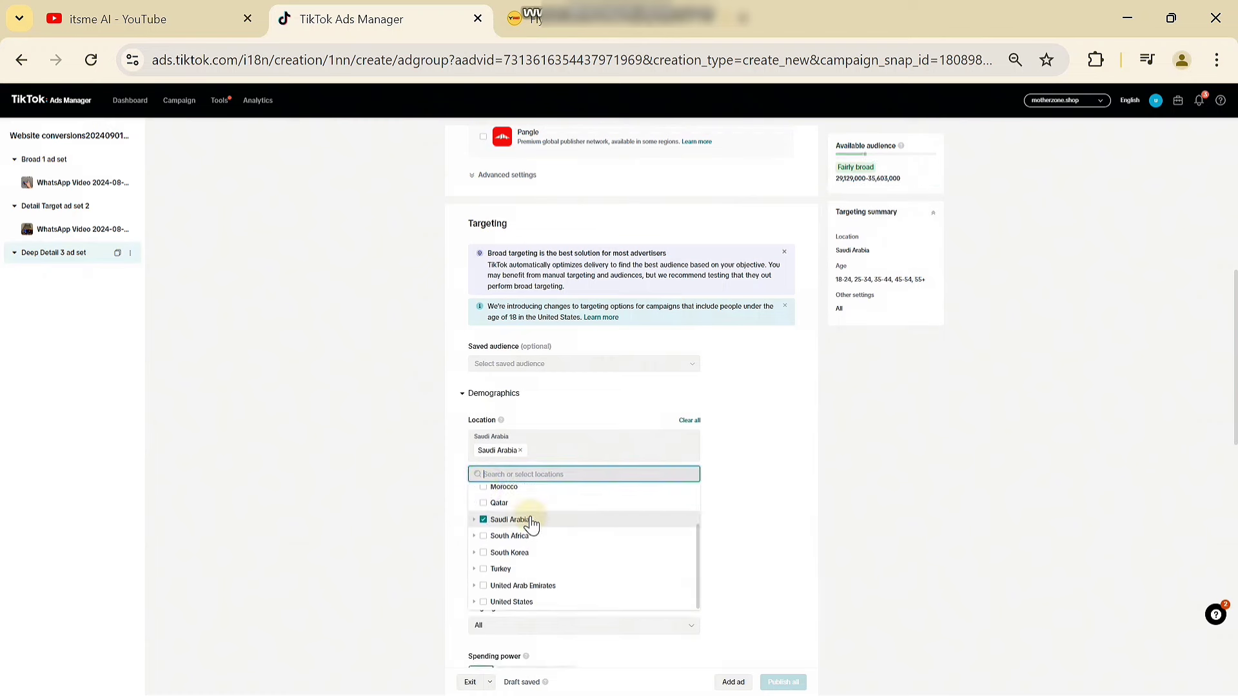
Add Abu Dhabi, Ajman, Dubai and Sharjah in the United Arab Emirates to the target locations
{"action": "scroll", "coordinate": [510, 519], "scroll_direction": "down", "scroll_amount": 1}
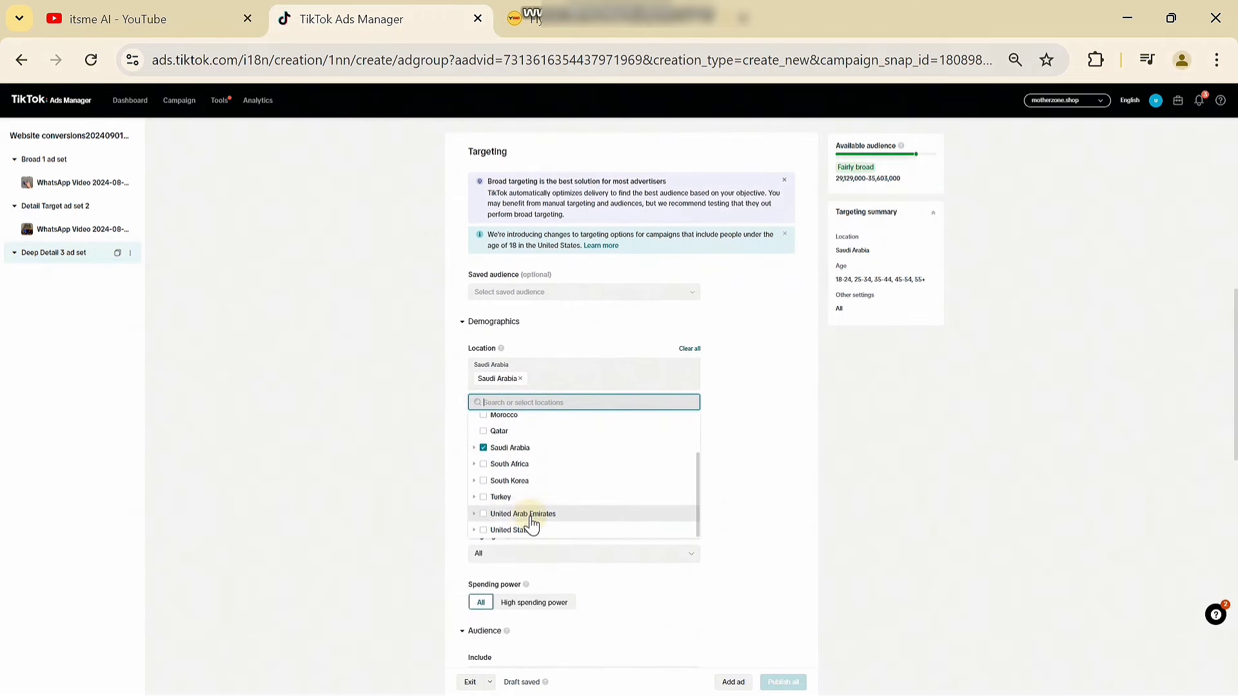
{"action": "left_click", "coordinate": [473, 514]}
{"action": "scroll", "coordinate": [578, 496], "scroll_direction": "down", "scroll_amount": 1}
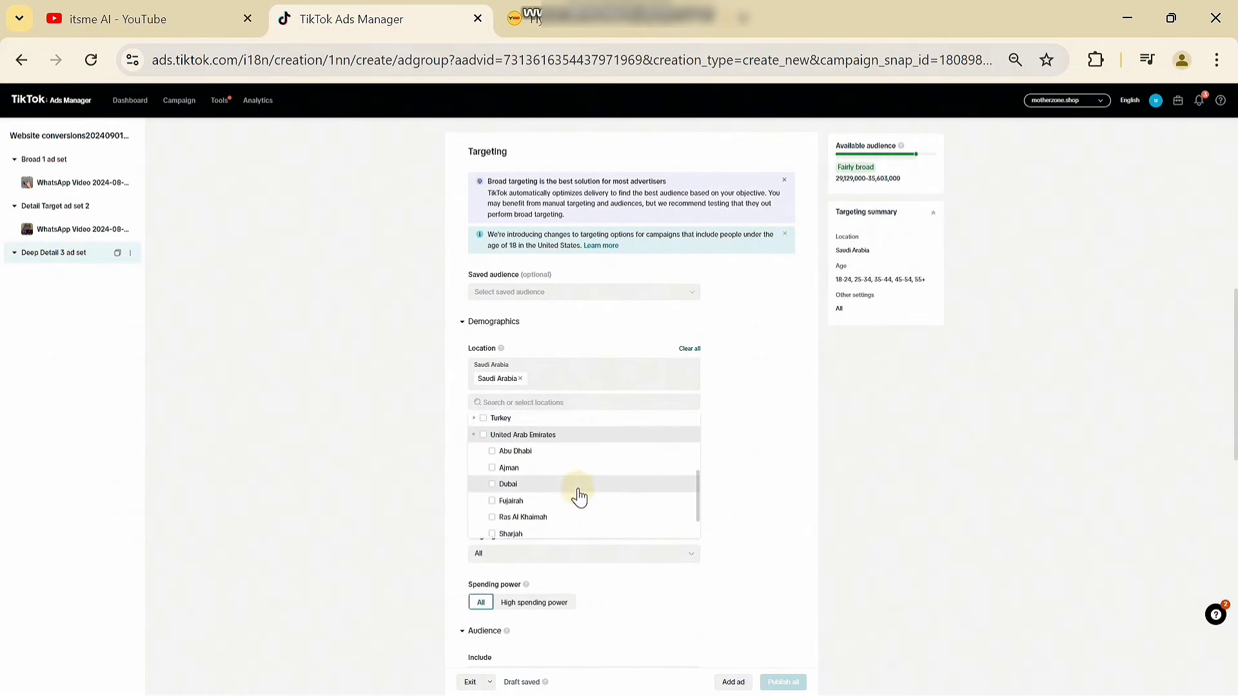
{"action": "left_click", "coordinate": [511, 450]}
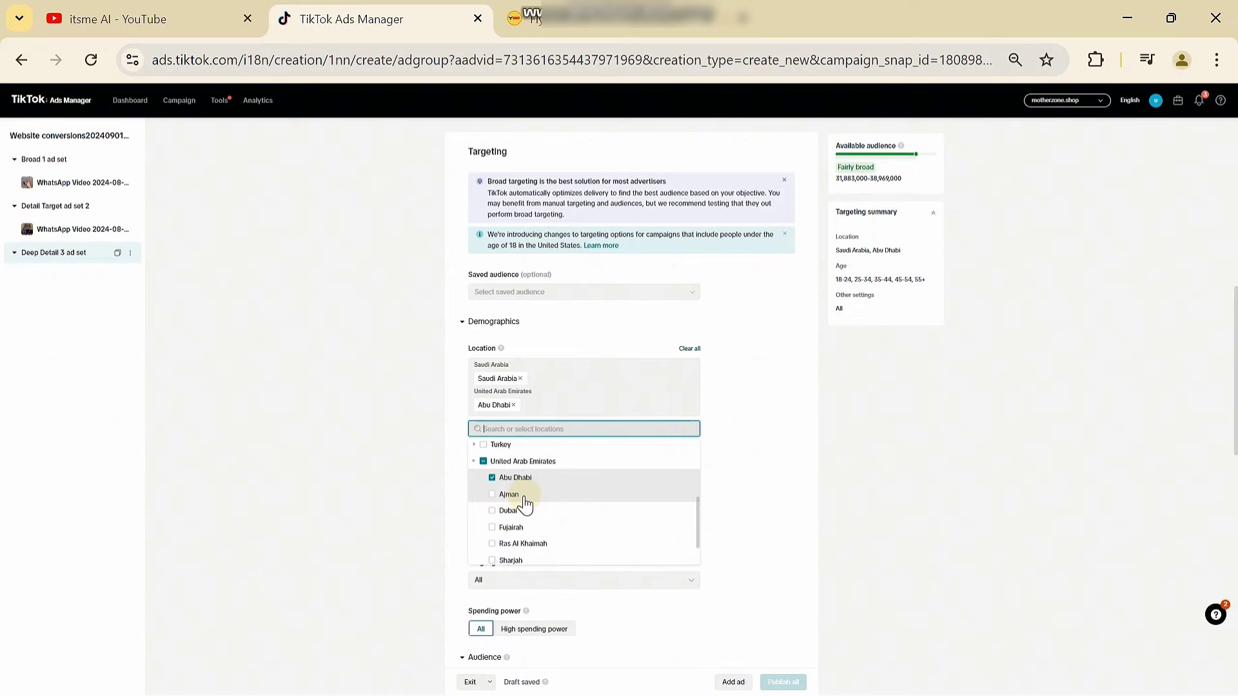
{"action": "left_click", "coordinate": [524, 497]}
{"action": "left_click", "coordinate": [522, 511]}
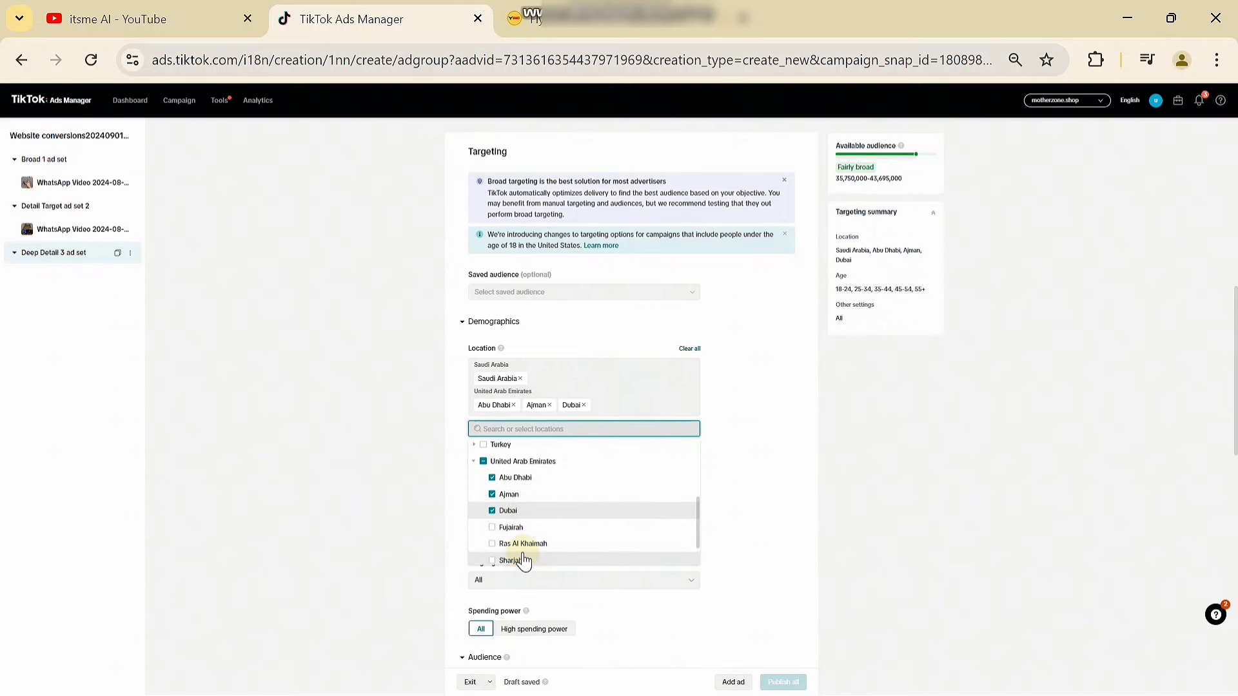
{"action": "left_click", "coordinate": [524, 561]}
{"action": "left_click", "coordinate": [382, 534]}
Exclude the 35-44, 45-54 and 55+ age groups so the ad group targets only ages 18-24 and 25-34
{"action": "scroll", "coordinate": [554, 553], "scroll_direction": "down", "scroll_amount": 2}
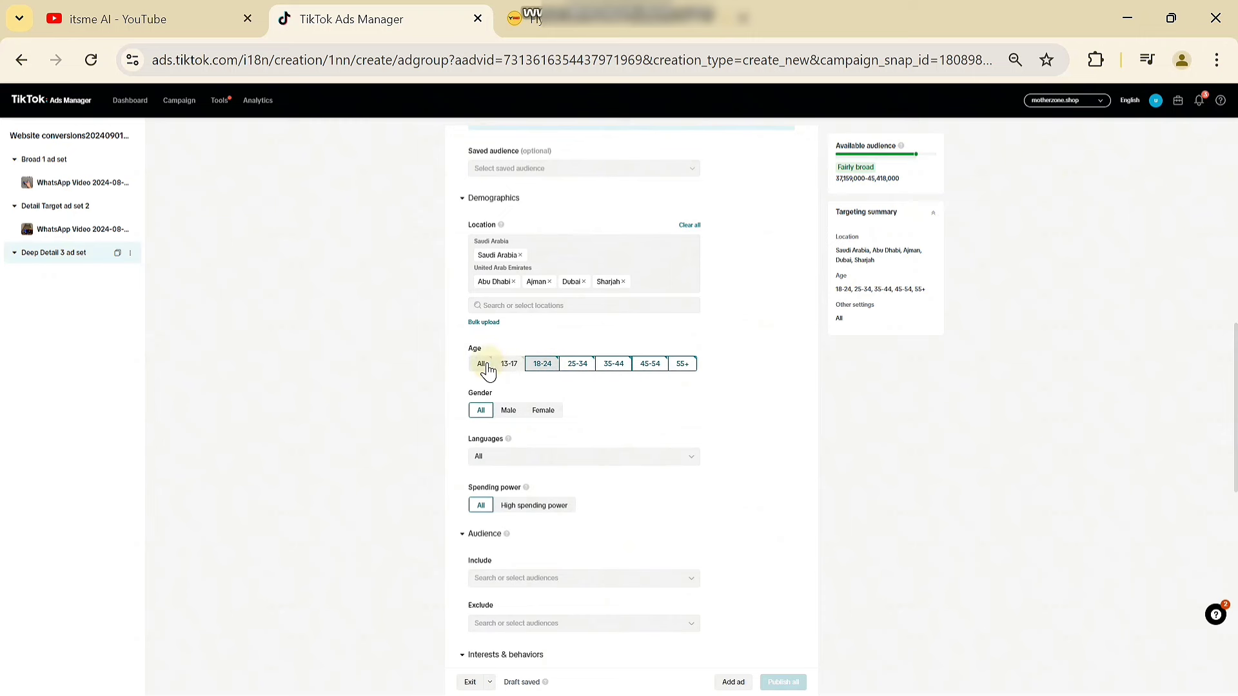
{"action": "left_click", "coordinate": [682, 363]}
{"action": "left_click", "coordinate": [658, 364]}
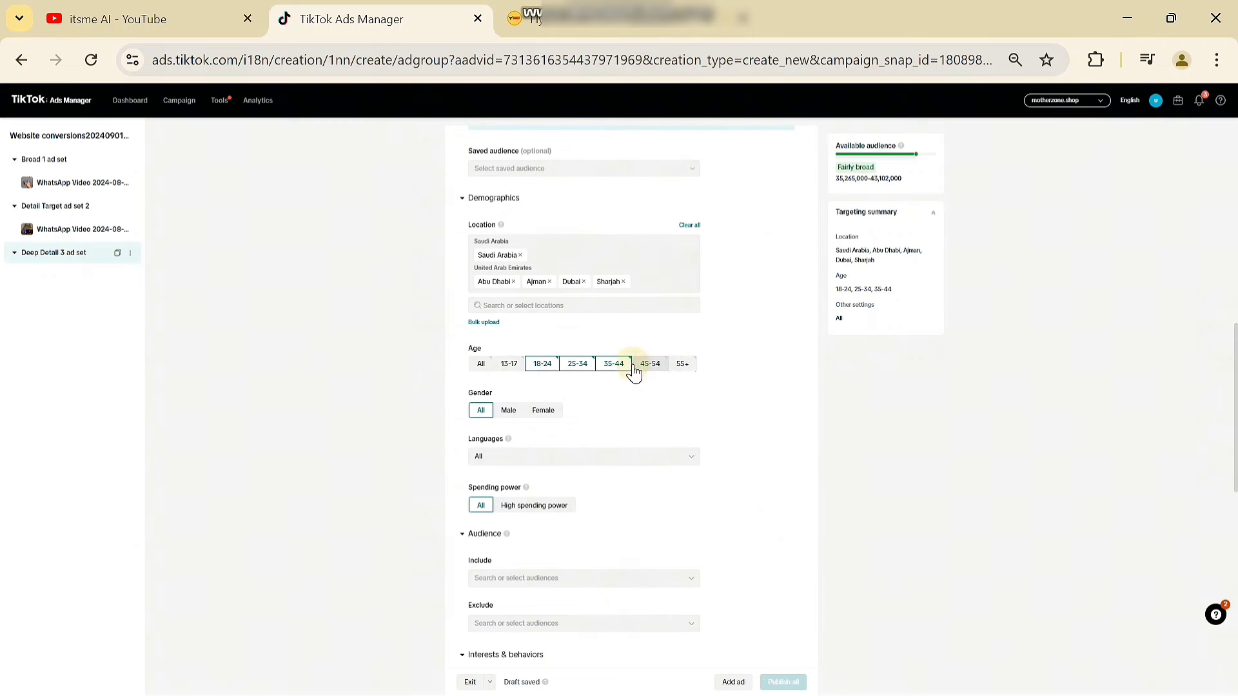
{"action": "left_click", "coordinate": [612, 365]}
{"action": "left_click", "coordinate": [385, 437]}
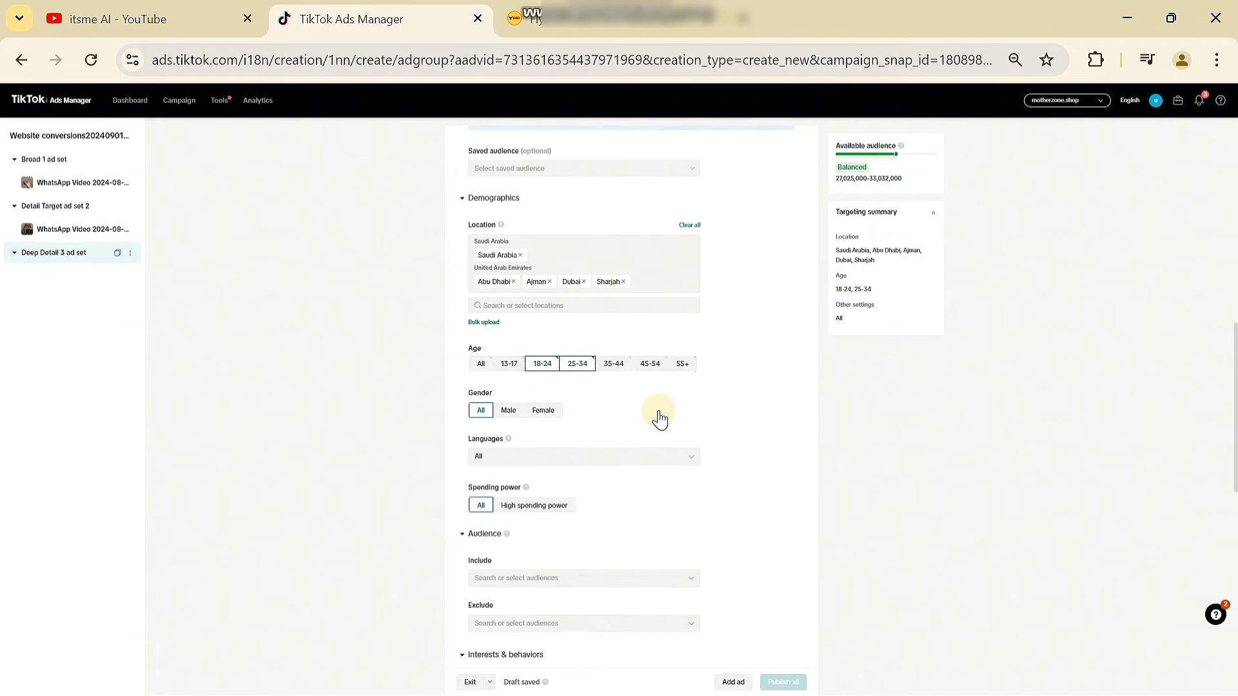
Search interests and behaviors for "TOYS" and add the interests Toys for Kids and Toys
{"action": "scroll", "coordinate": [658, 416], "scroll_direction": "down", "scroll_amount": 4}
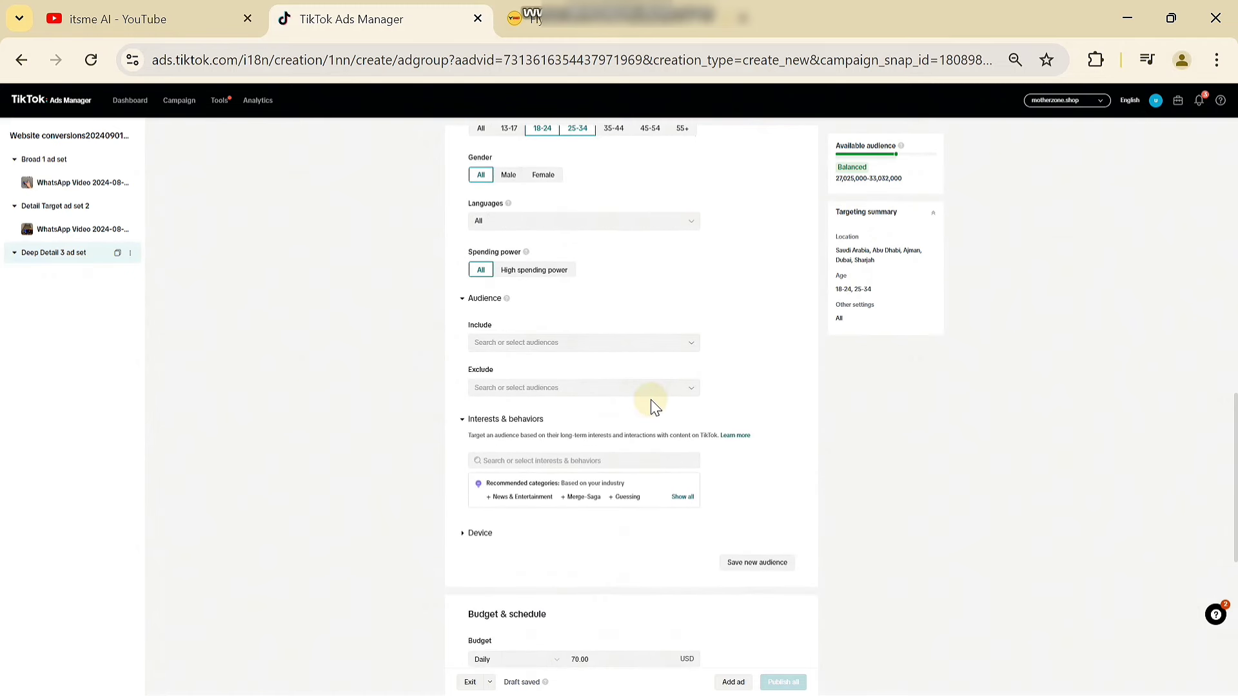
{"action": "scroll", "coordinate": [581, 409], "scroll_direction": "down", "scroll_amount": 2}
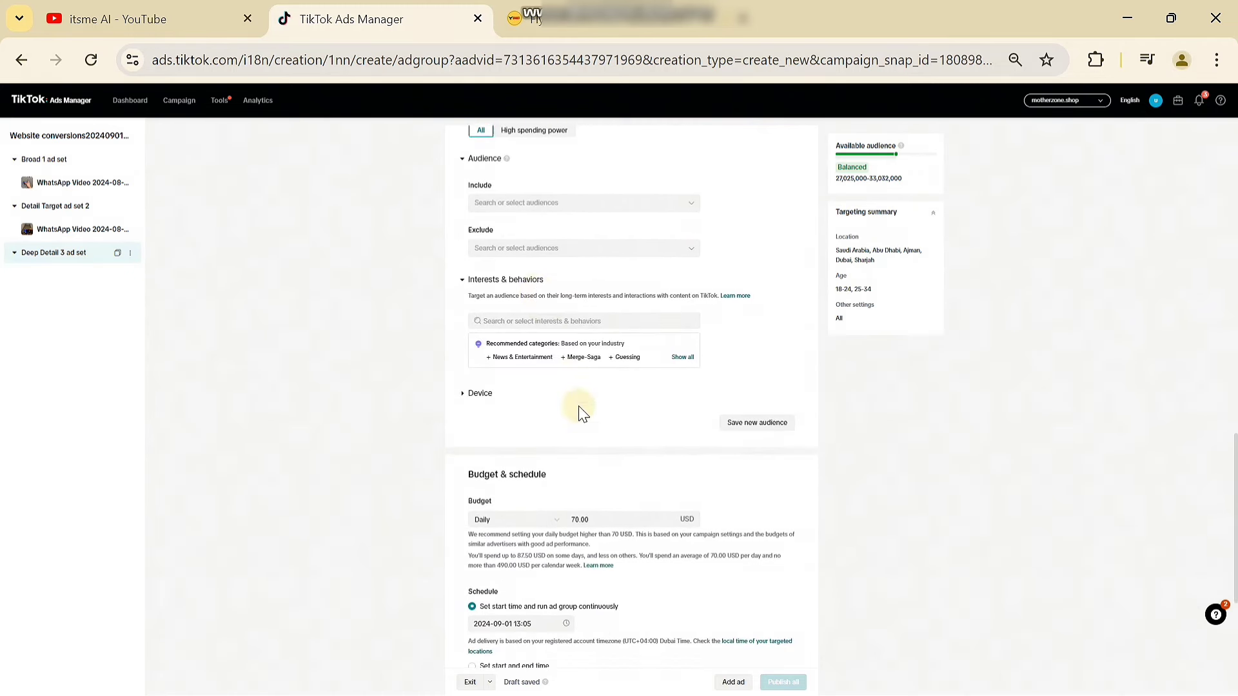
{"action": "left_click", "coordinate": [530, 320]}
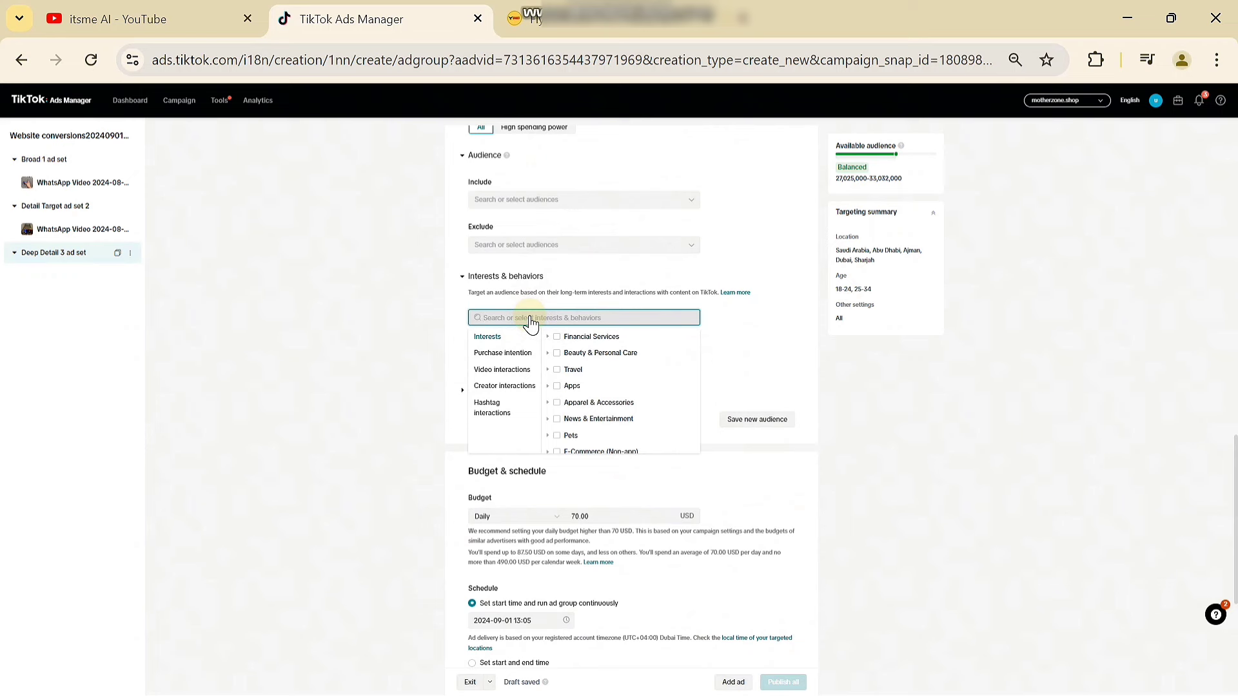
{"action": "mouse_move", "coordinate": [652, 338]}
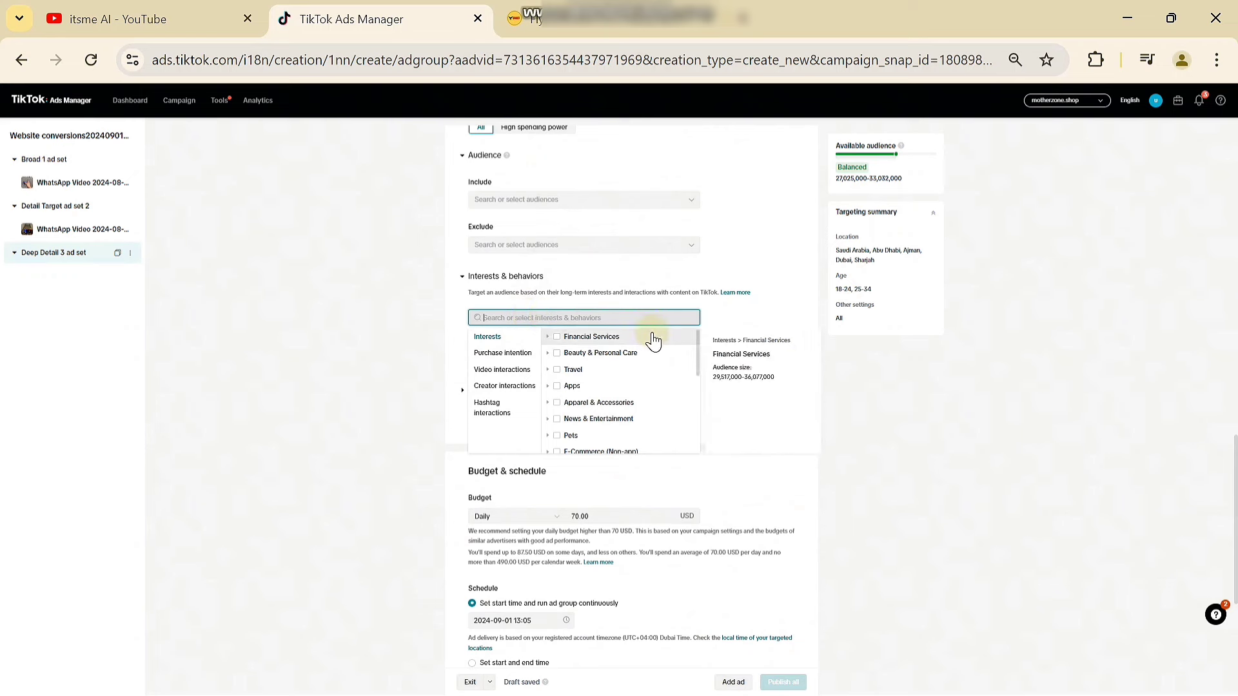
{"action": "type", "text": "TOYS"}
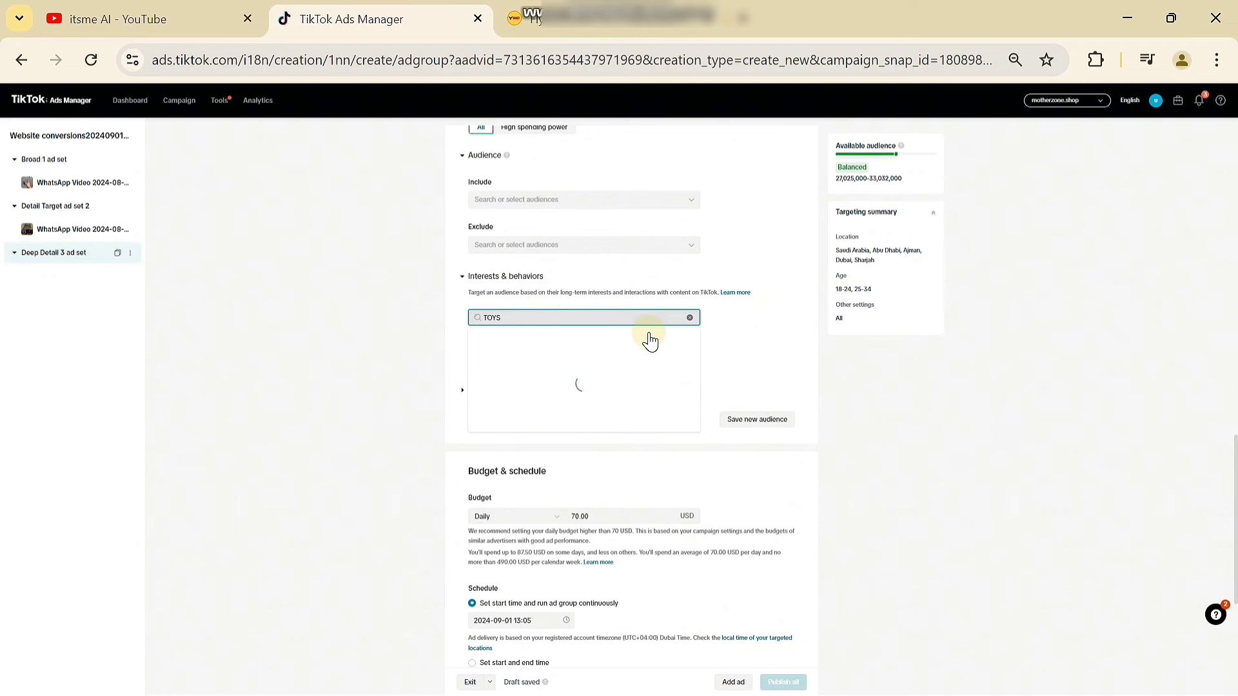
{"action": "left_click", "coordinate": [525, 338]}
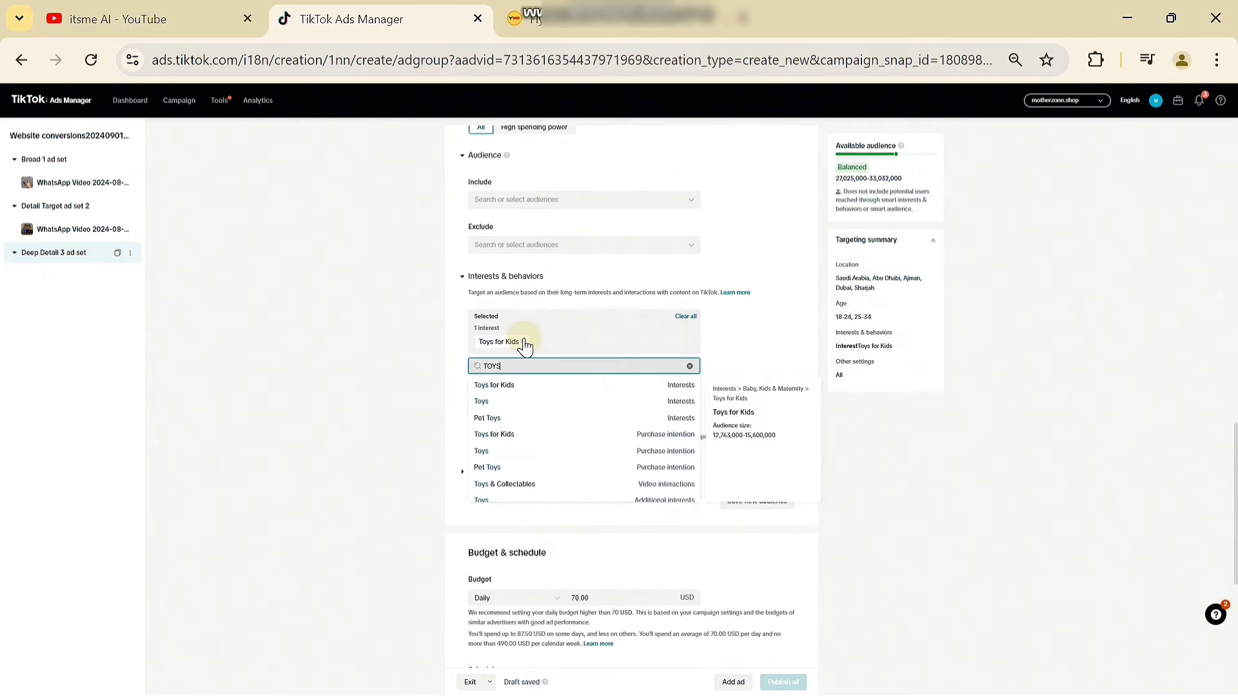
{"action": "left_click", "coordinate": [517, 406]}
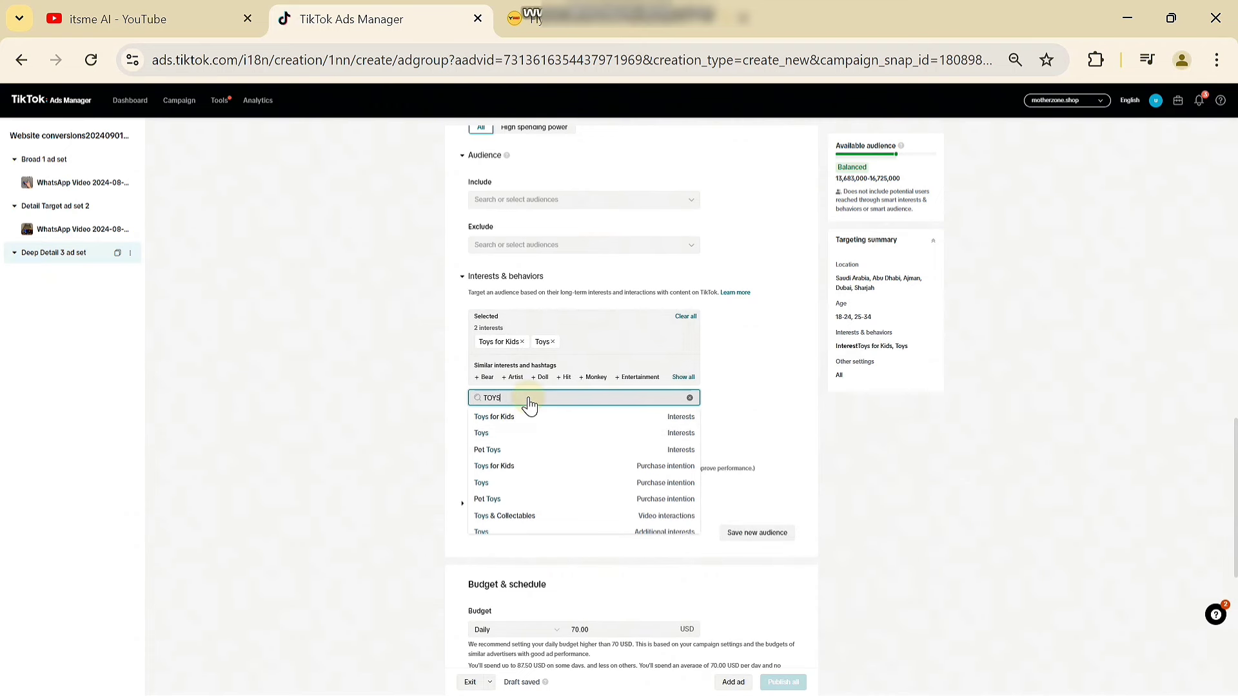
Search interests and behaviors for "FLY" and add the additional interest flying toys
{"action": "type", "text": "FL"}
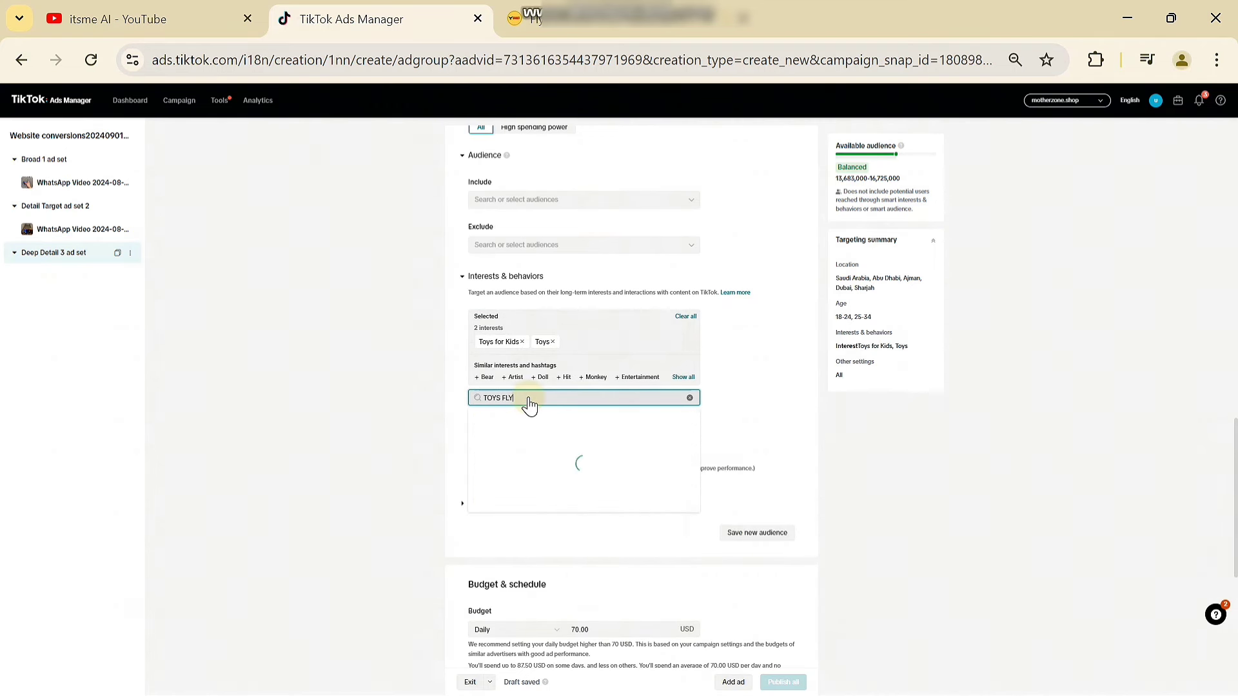
{"action": "type", "text": "Y"}
{"action": "key", "text": "BackSpace"}
{"action": "key", "text": "BackSpace"}
{"action": "key", "text": "BackSpace"}
{"action": "key", "text": "BackSpace"}
{"action": "key", "text": "BackSpace"}
{"action": "key", "text": "BackSpace"}
{"action": "key", "text": "BackSpace"}
{"action": "key", "text": "BackSpace"}
{"action": "type", "text": "FLY"}
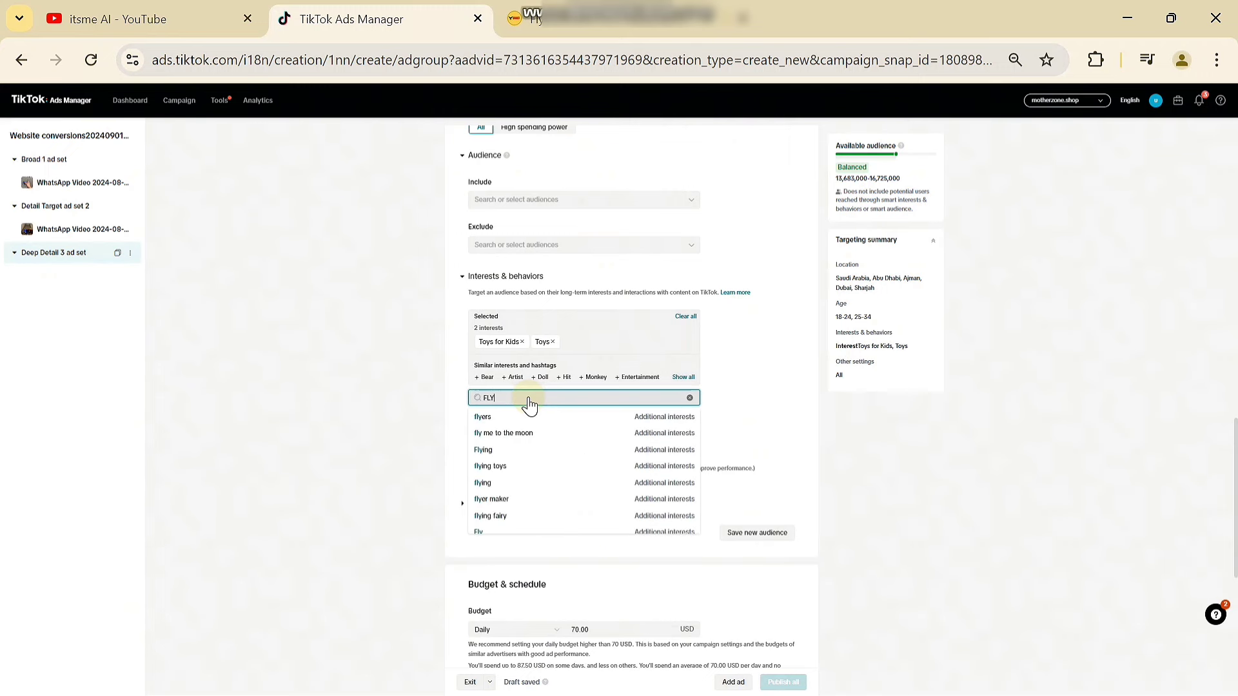
{"action": "left_click", "coordinate": [491, 467]}
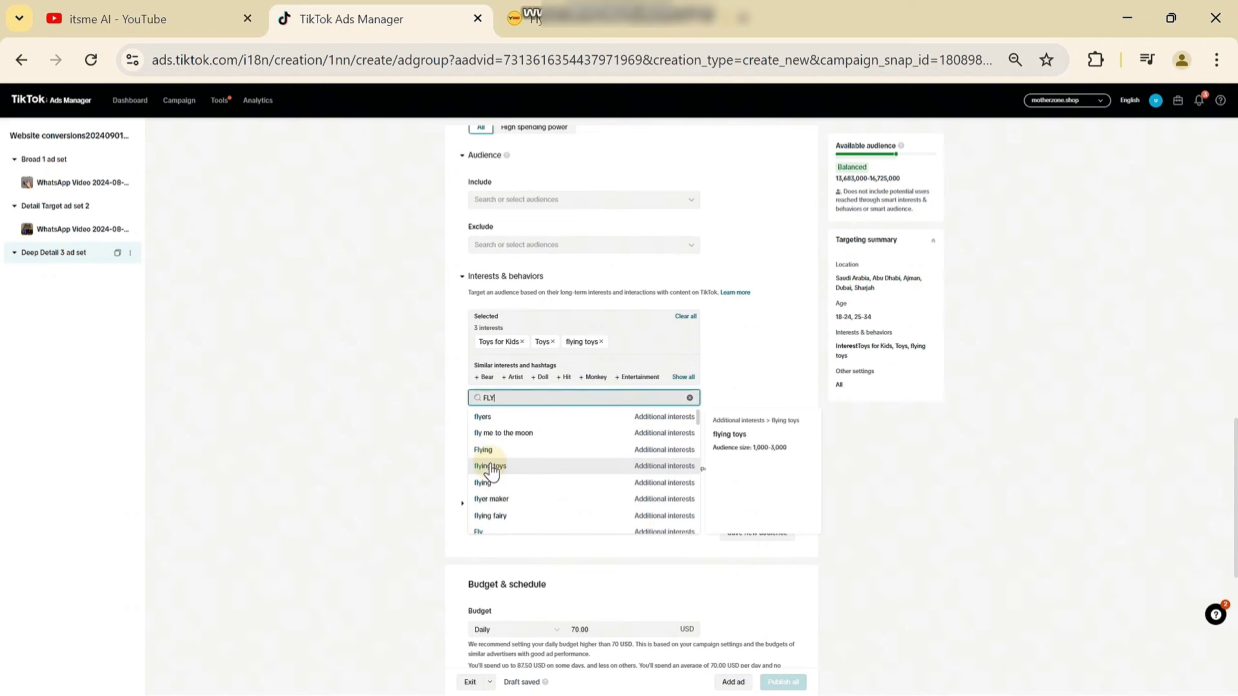
{"action": "left_click", "coordinate": [419, 437]}
Search interests and behaviors for "TOYS" again and add the purchase intentions Toys for Kids and Toys
{"action": "left_click", "coordinate": [541, 396]}
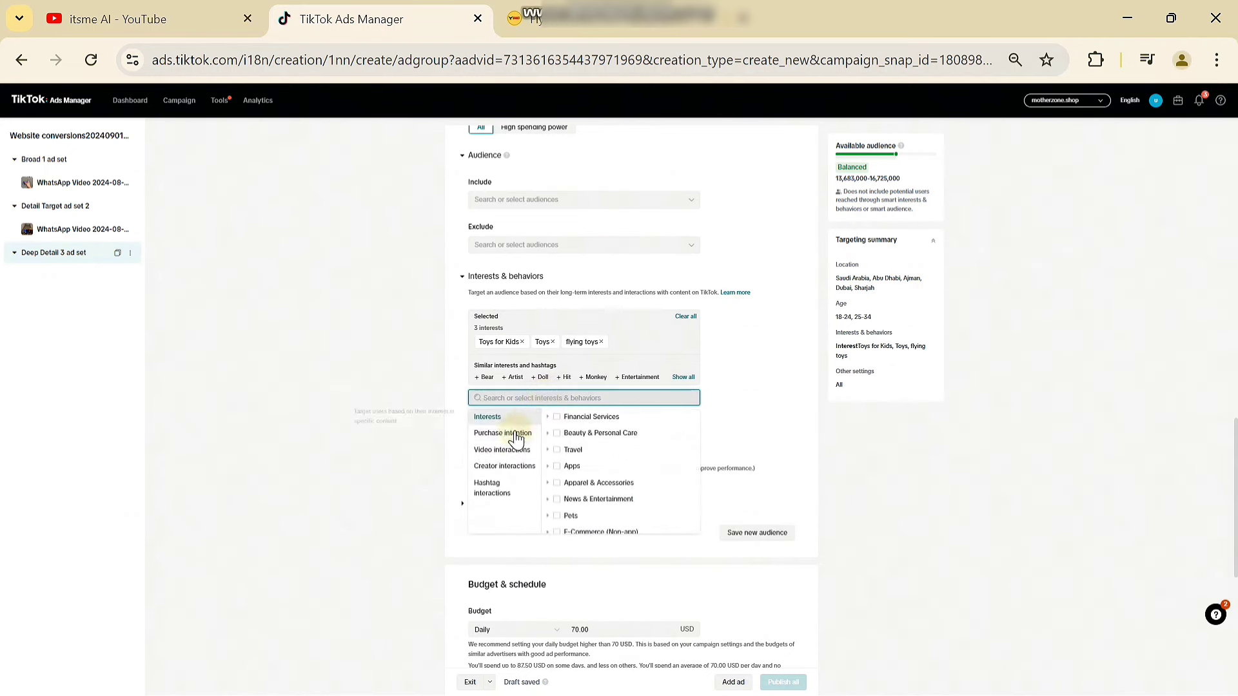
{"action": "left_click", "coordinate": [509, 434]}
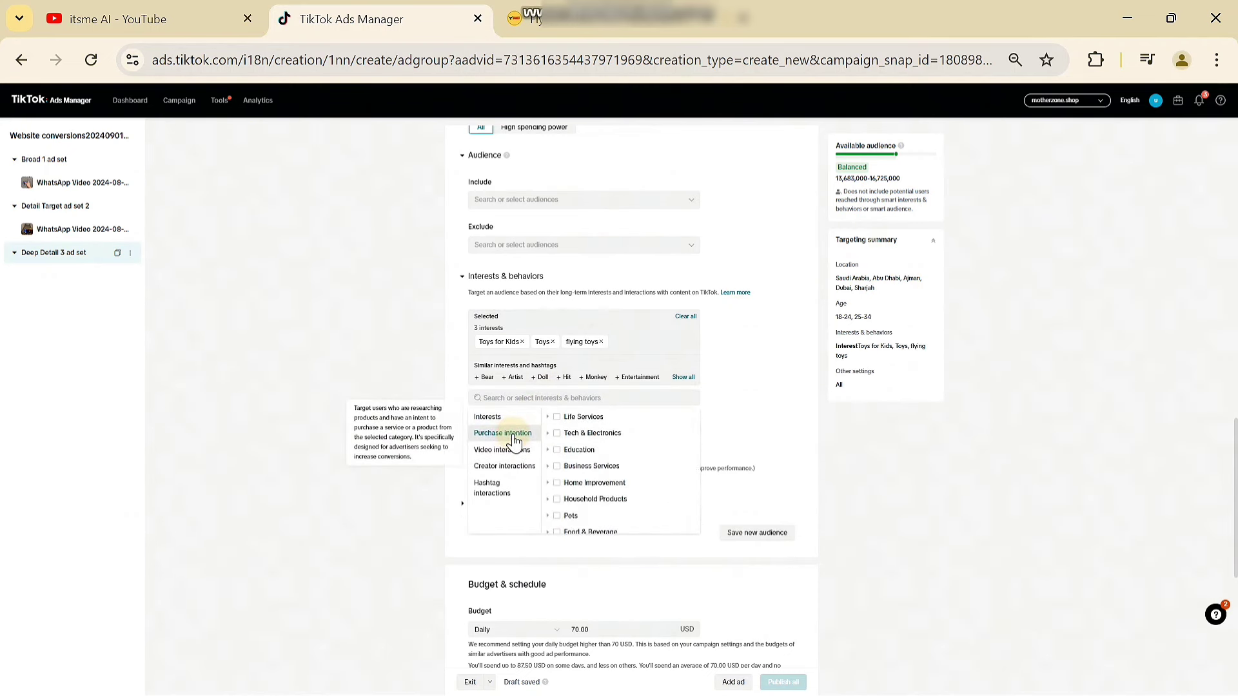
{"action": "left_click", "coordinate": [521, 401]}
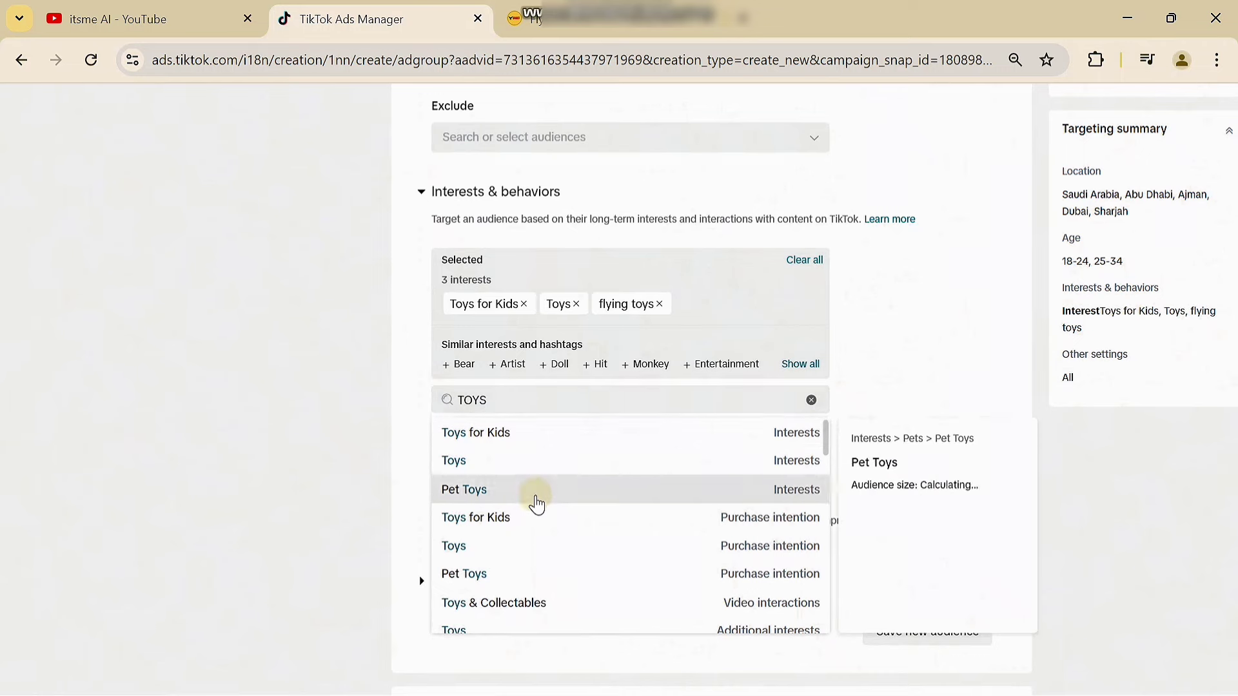
{"action": "scroll", "coordinate": [533, 501], "scroll_direction": "down", "scroll_amount": 1}
{"action": "left_click", "coordinate": [512, 485]}
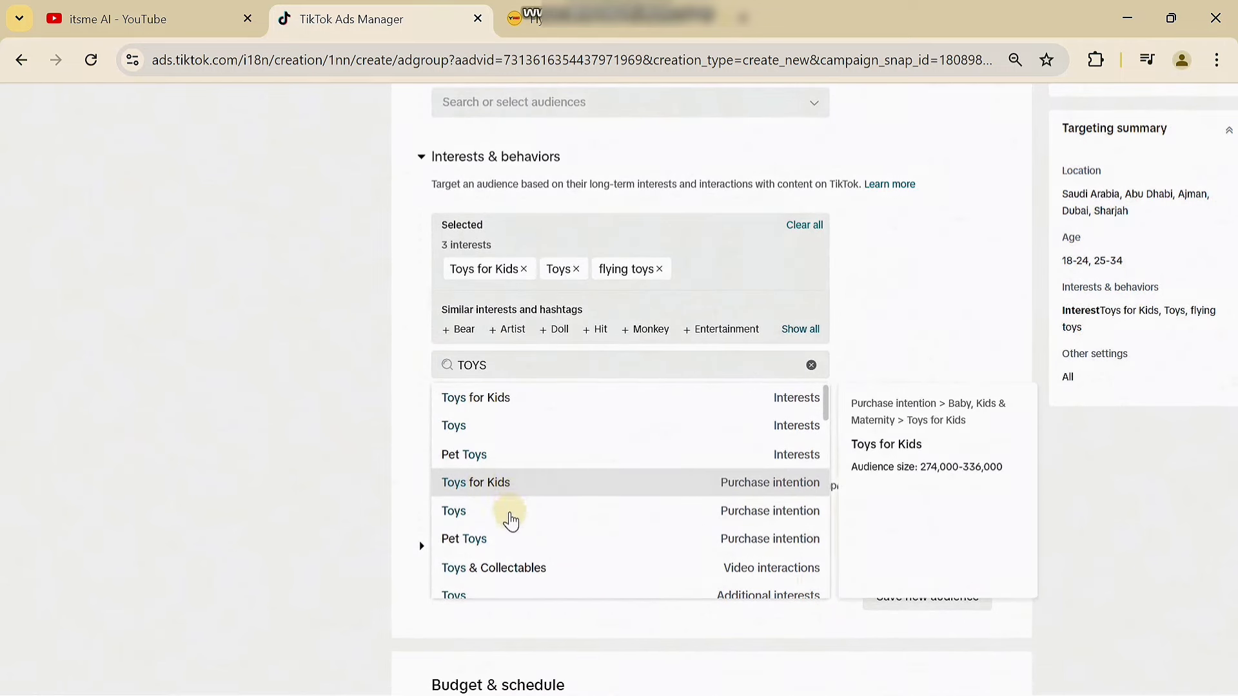
{"action": "left_click", "coordinate": [480, 552]}
{"action": "scroll", "coordinate": [580, 554], "scroll_direction": "down", "scroll_amount": 1}
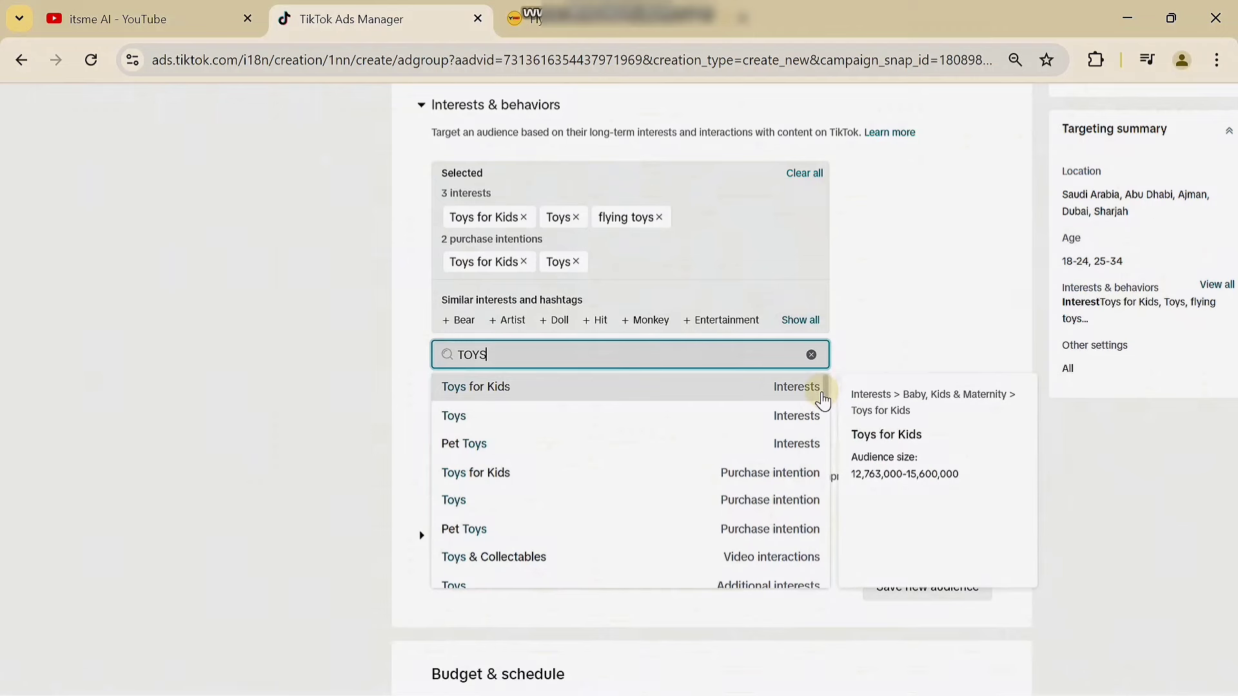
Add the additional interest new toys from the TOYS results and close the suggestion list
{"action": "left_click_drag", "start_coordinate": [823, 396], "coordinate": [827, 436]}
{"action": "scroll", "coordinate": [827, 444], "scroll_direction": "down", "scroll_amount": 4}
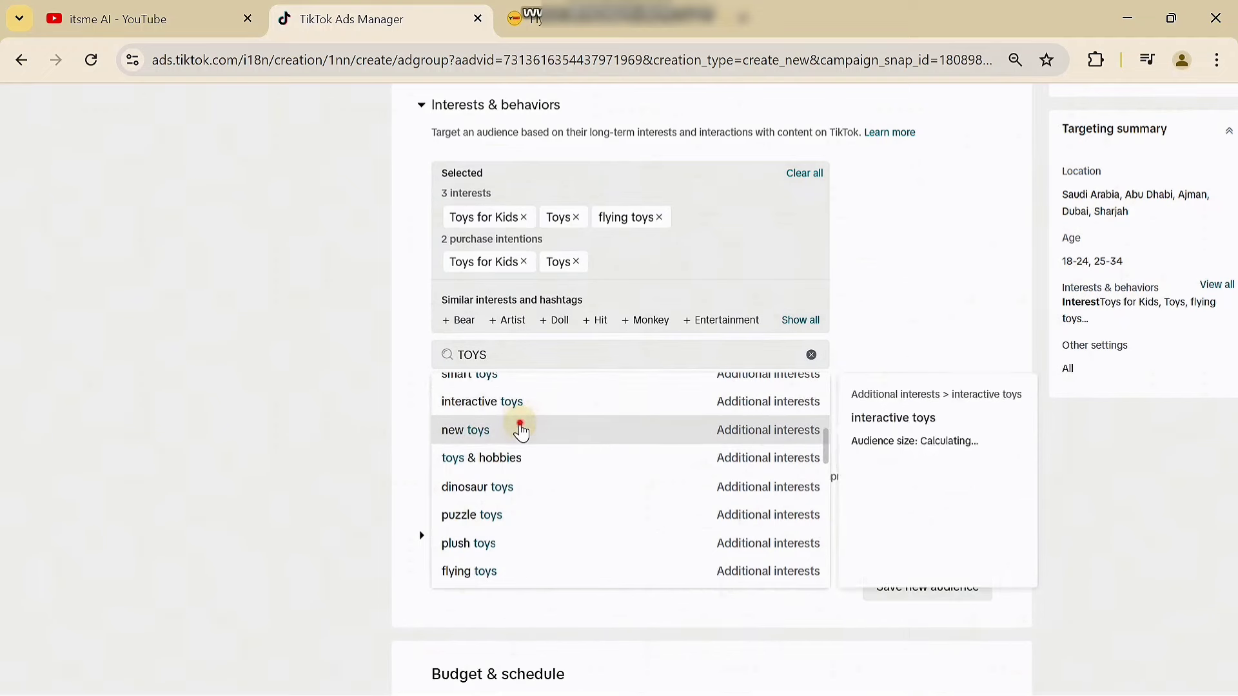
{"action": "left_click", "coordinate": [520, 430]}
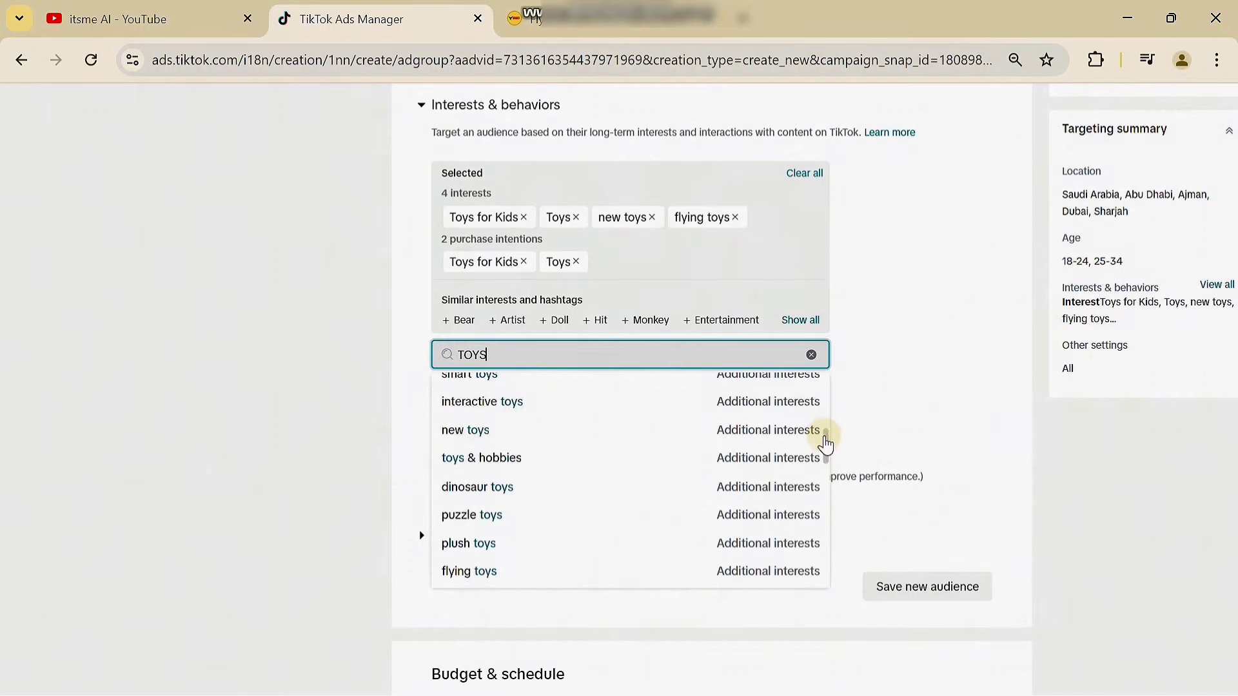
{"action": "scroll", "coordinate": [825, 438], "scroll_direction": "down", "scroll_amount": 3}
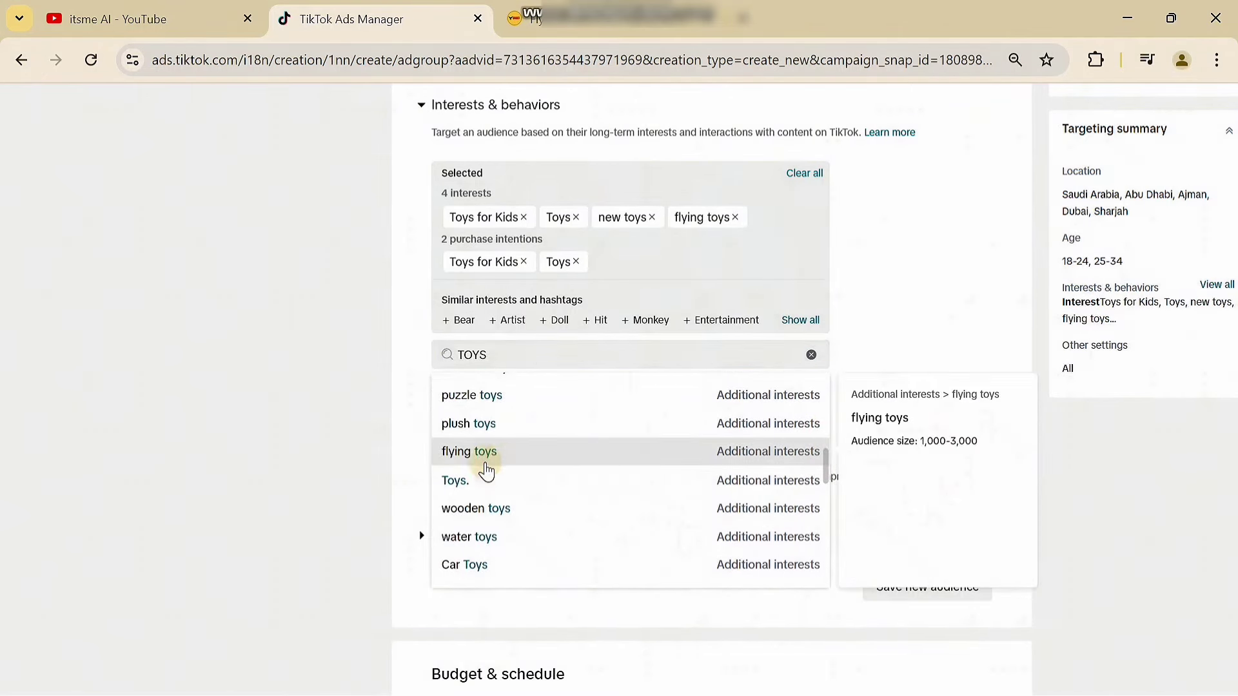
{"action": "left_click", "coordinate": [496, 470]}
{"action": "key", "text": "ctrl+minus"}
{"action": "key", "text": "ctrl+minus"}
{"action": "key", "text": "ctrl+minus"}
{"action": "key", "text": "ctrl+minus"}
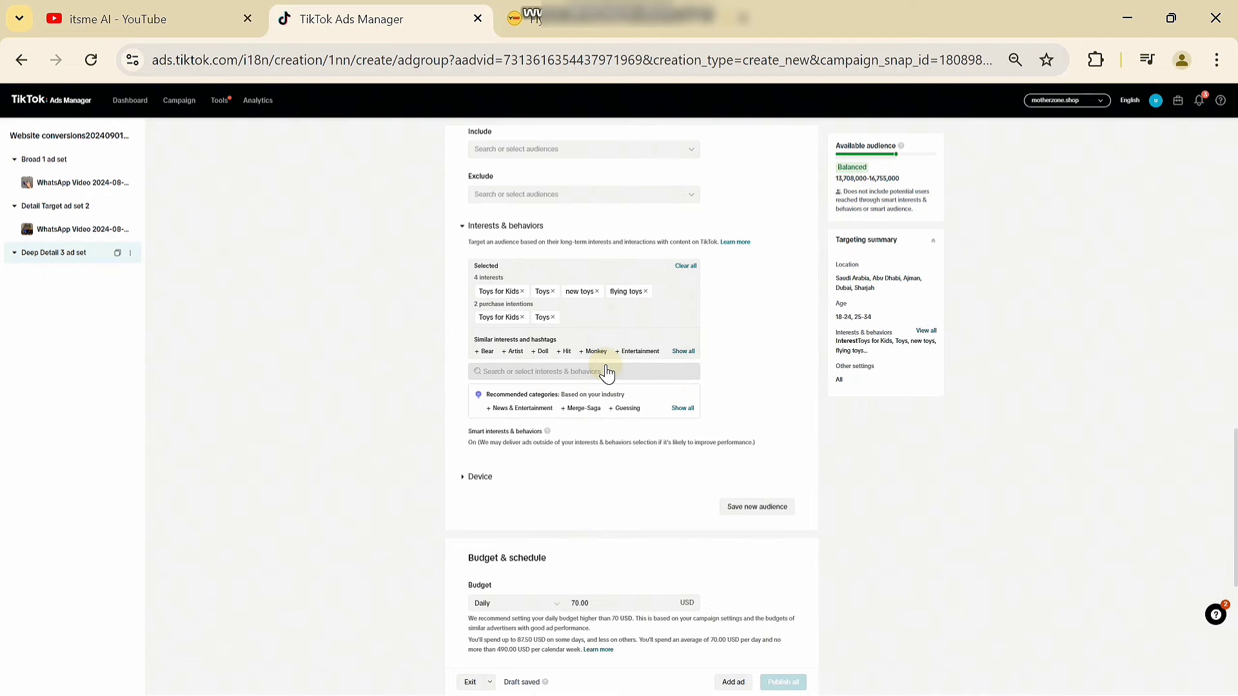
Set the daily budget of the Deep Detail 3 ad set to 40 USD
{"action": "scroll", "coordinate": [605, 308], "scroll_direction": "down", "scroll_amount": 1}
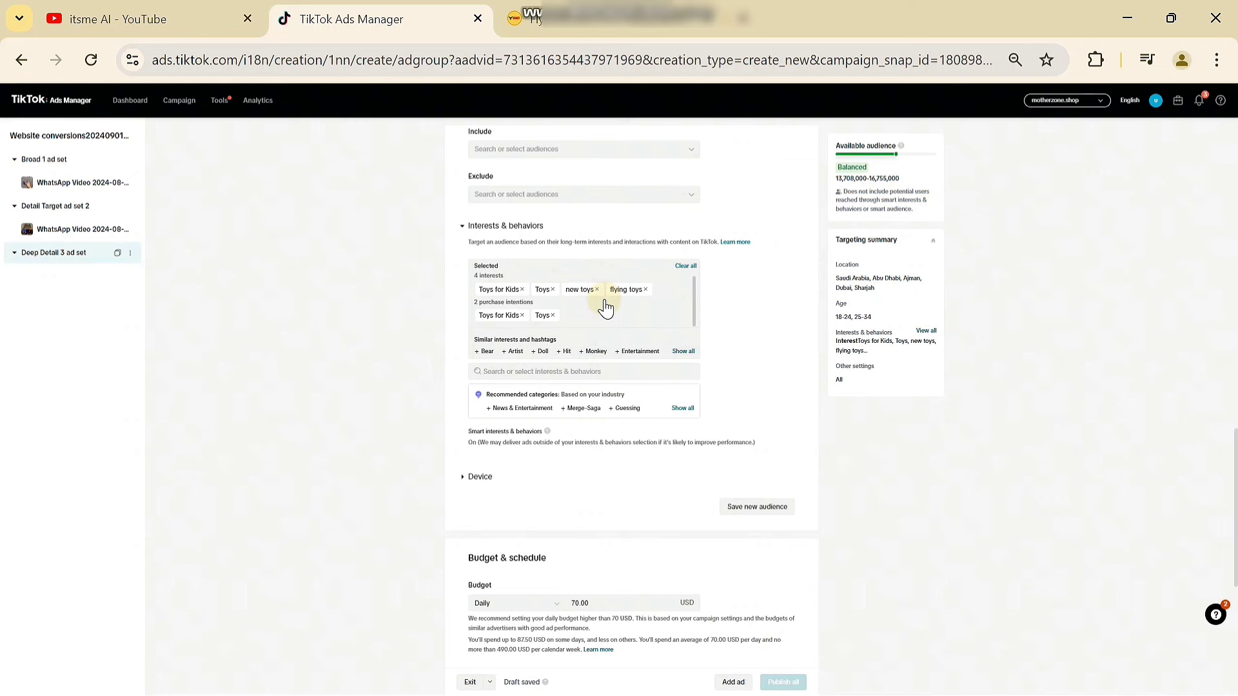
{"action": "double_click", "coordinate": [596, 603]}
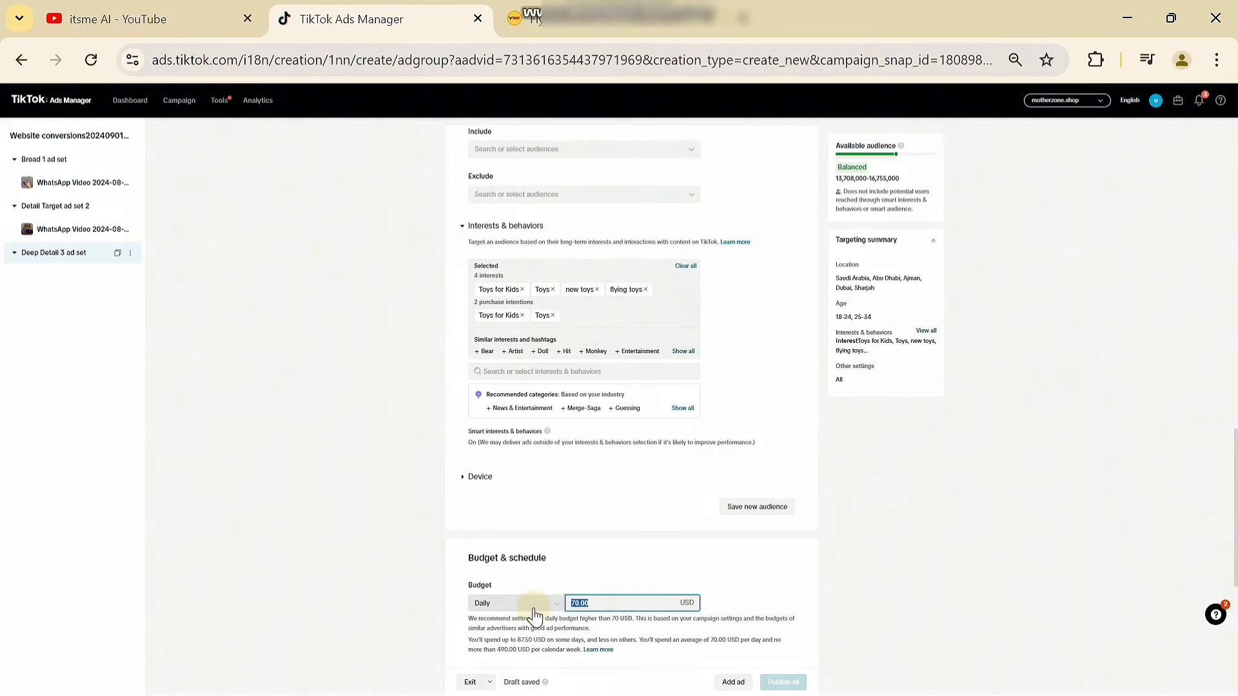
{"action": "type", "text": "40"}
{"action": "left_click", "coordinate": [345, 489]}
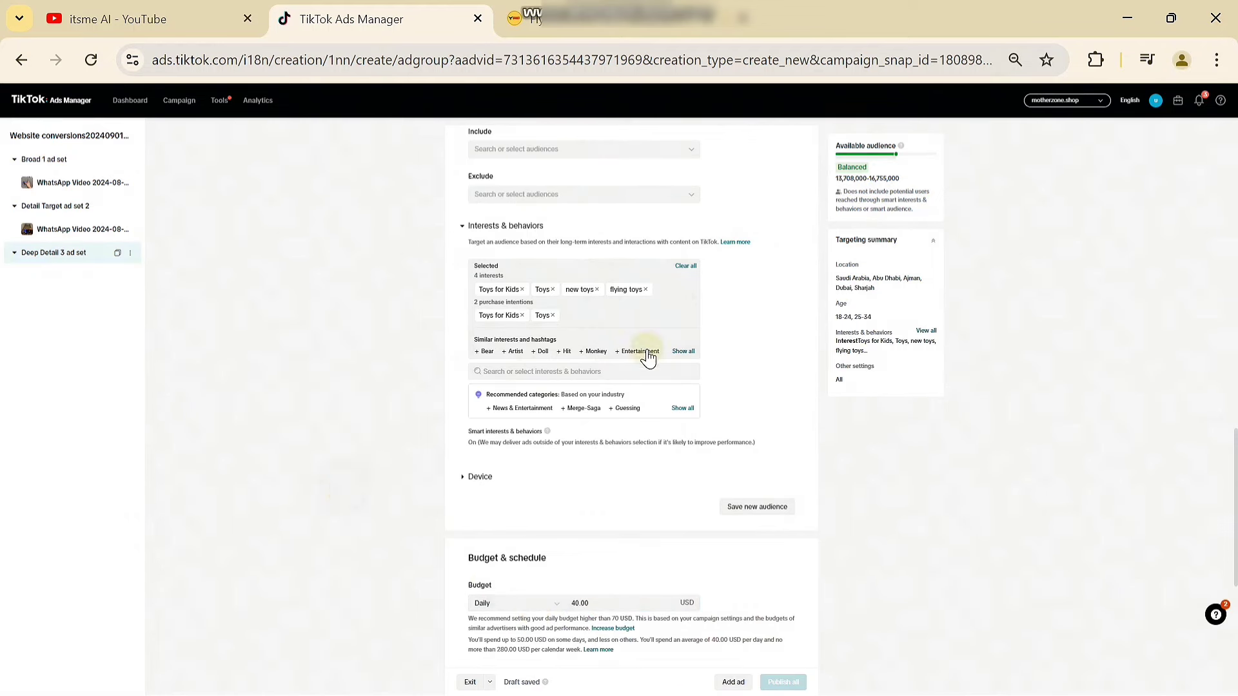
Switch to the WordPad document and examine the keyword ideas for products related to the mini UFO flying spinner toy
{"action": "left_click", "coordinate": [612, 19]}
{"action": "left_click_drag", "start_coordinate": [885, 270], "coordinate": [641, 250]}
{"action": "left_click", "coordinate": [351, 18]}
{"action": "key", "text": "alt+Tab"}
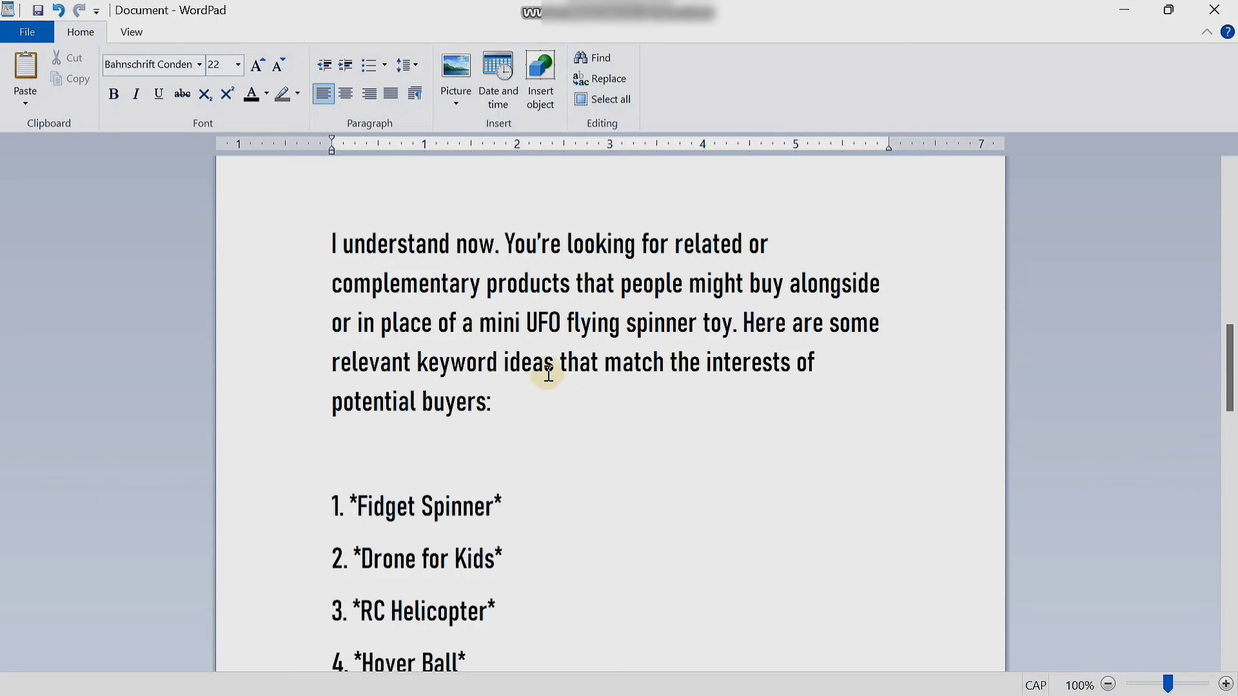
{"action": "scroll", "coordinate": [548, 372], "scroll_direction": "down", "scroll_amount": 3}
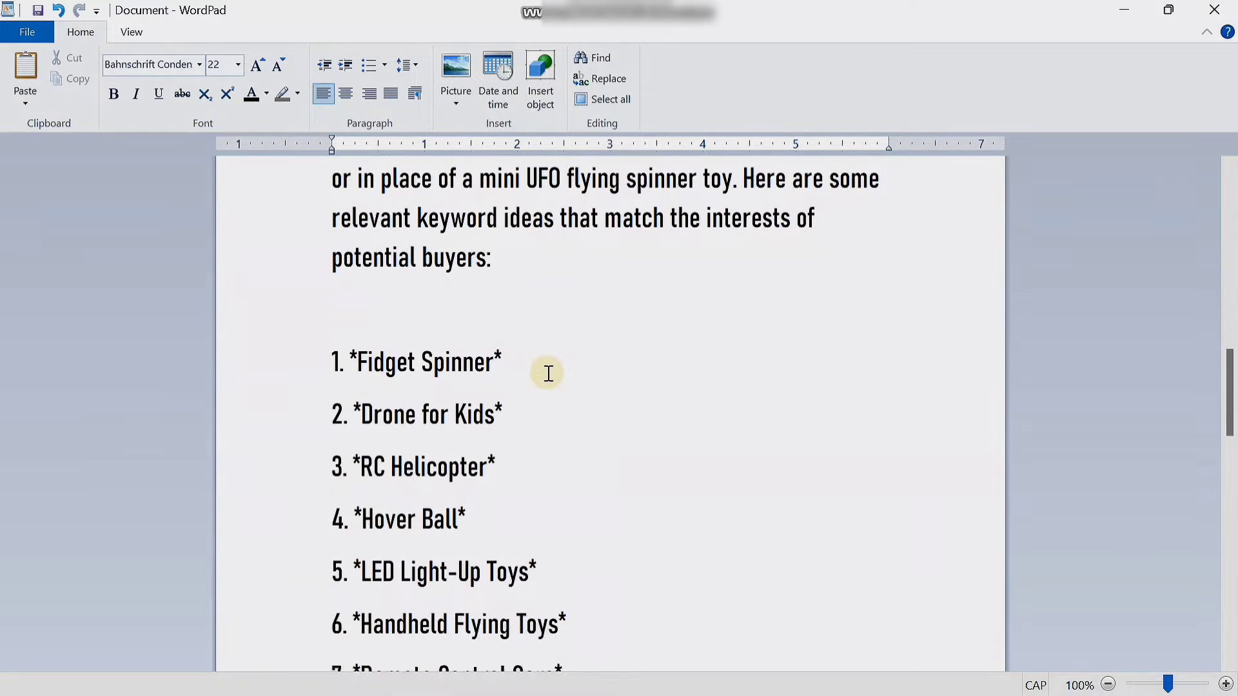
{"action": "scroll", "coordinate": [539, 320], "scroll_direction": "down", "scroll_amount": 3}
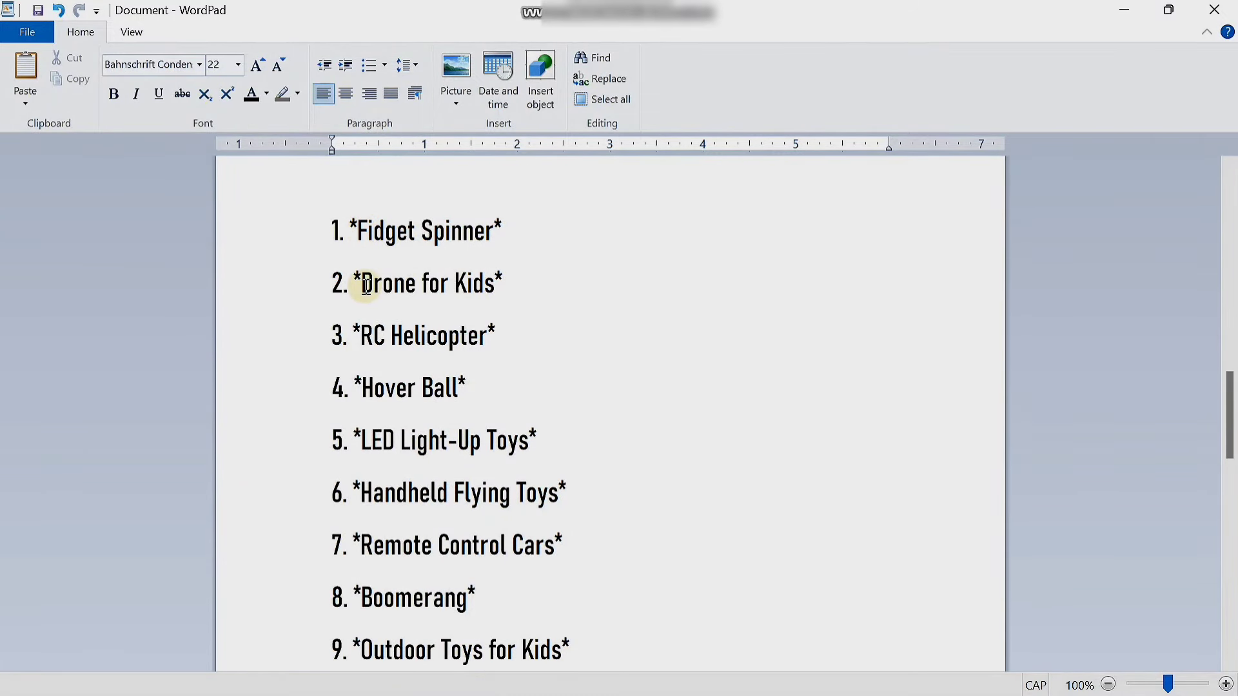
{"action": "left_click_drag", "start_coordinate": [359, 282], "coordinate": [497, 283]}
{"action": "left_click", "coordinate": [532, 356]}
{"action": "scroll", "coordinate": [477, 528], "scroll_direction": "down", "scroll_amount": 1}
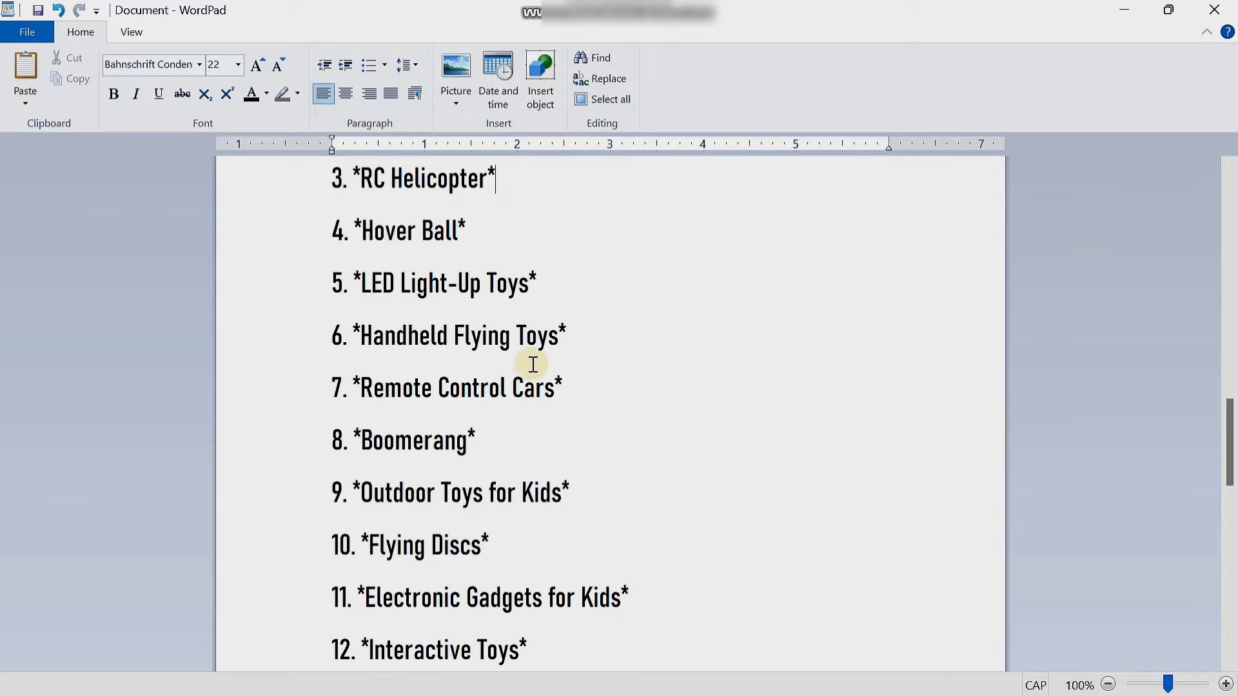
{"action": "scroll", "coordinate": [531, 363], "scroll_direction": "up", "scroll_amount": 2}
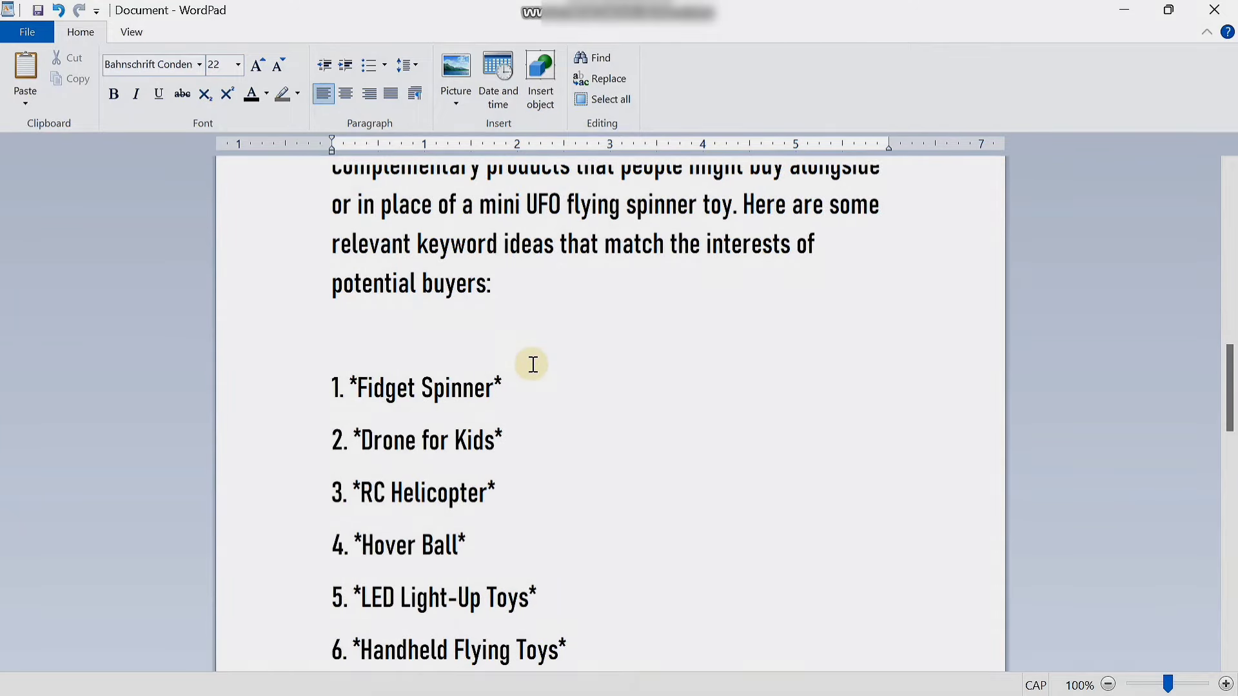
Return to TikTok Ads Manager, search interests and behaviors for "FIDG" and add the additional interest fidget toys
{"action": "left_click", "coordinate": [798, 677]}
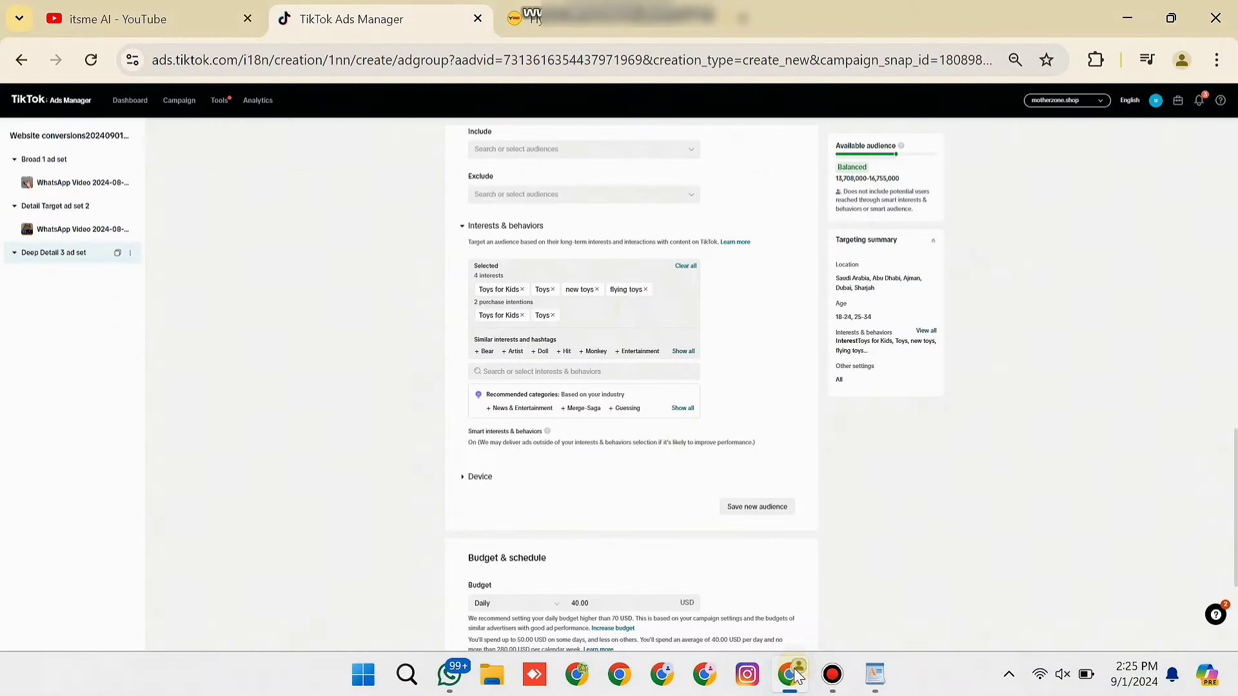
{"action": "left_click", "coordinate": [545, 373]}
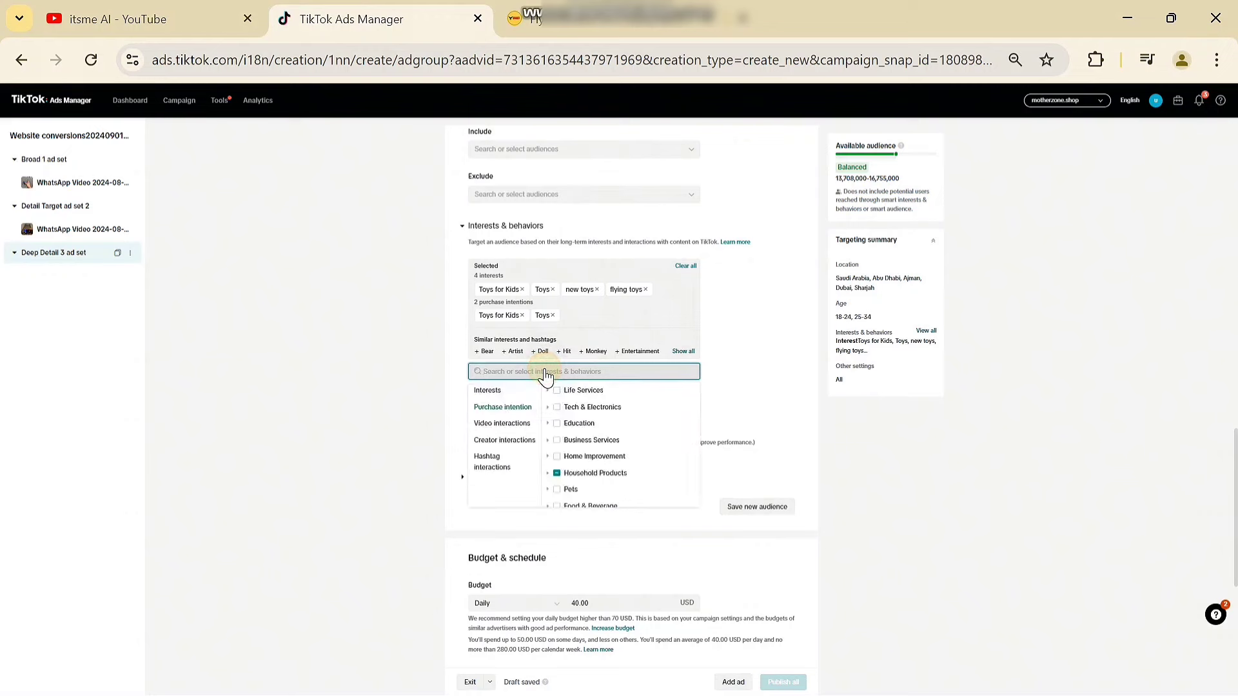
{"action": "type", "text": "FIDG"}
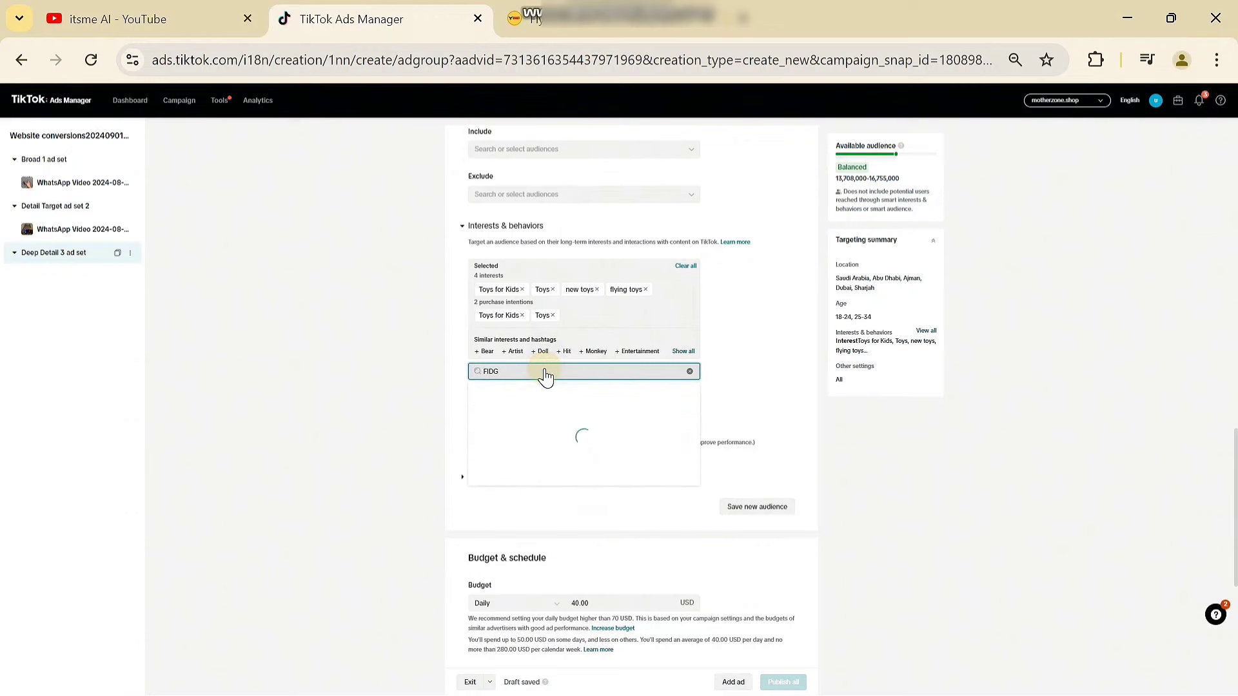
{"action": "scroll", "coordinate": [545, 372], "scroll_direction": "up", "scroll_amount": 3}
{"action": "mouse_move", "coordinate": [483, 407]}
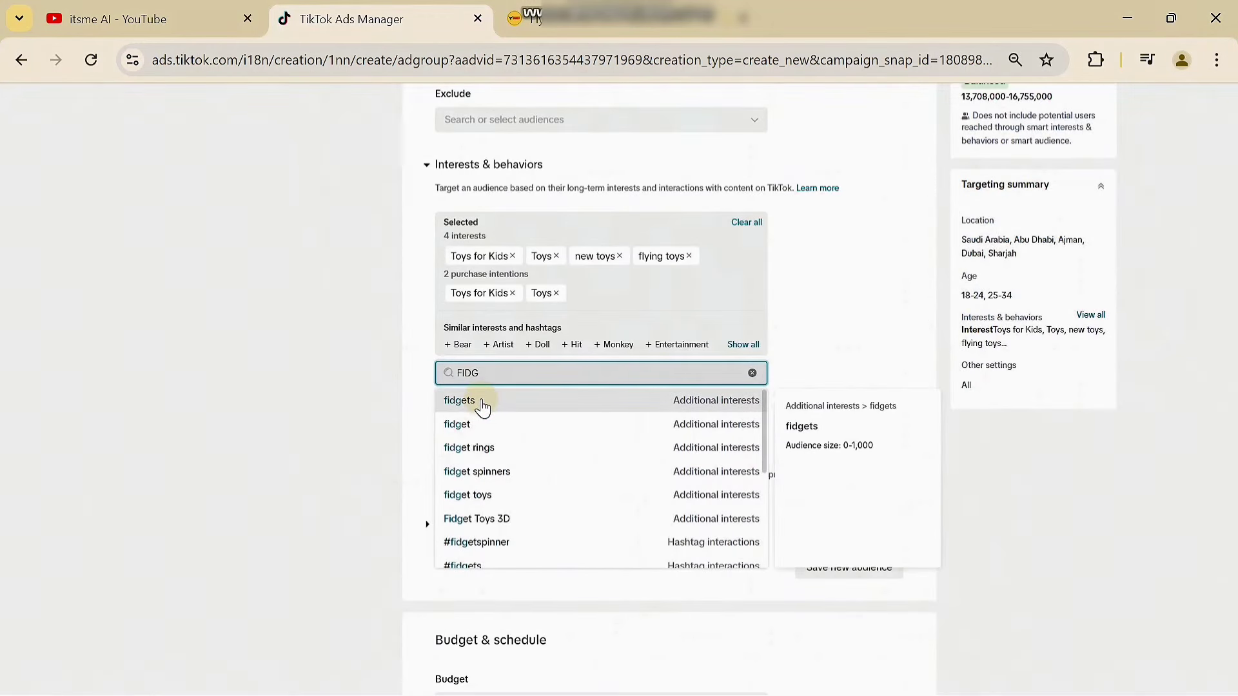
{"action": "left_click", "coordinate": [504, 498]}
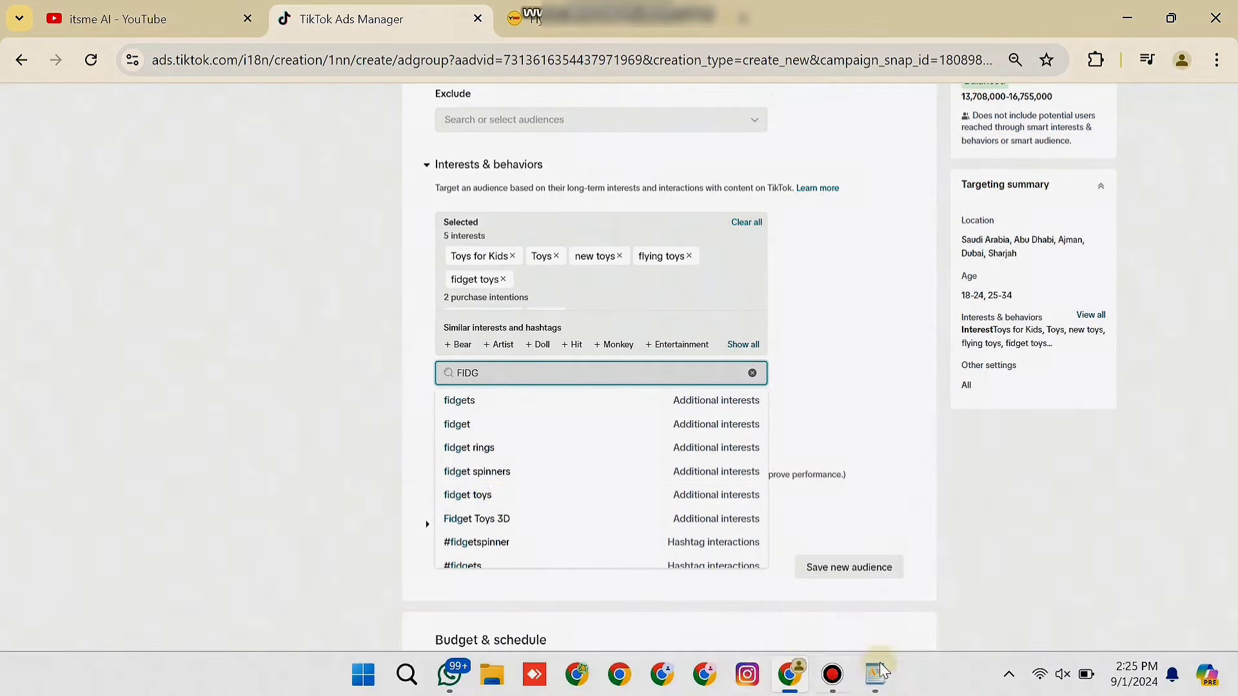
Search interests and behaviors for "DRONE", add the interest Drones, and check the available audience estimate
{"action": "left_click", "coordinate": [879, 673]}
{"action": "left_click", "coordinate": [878, 673]}
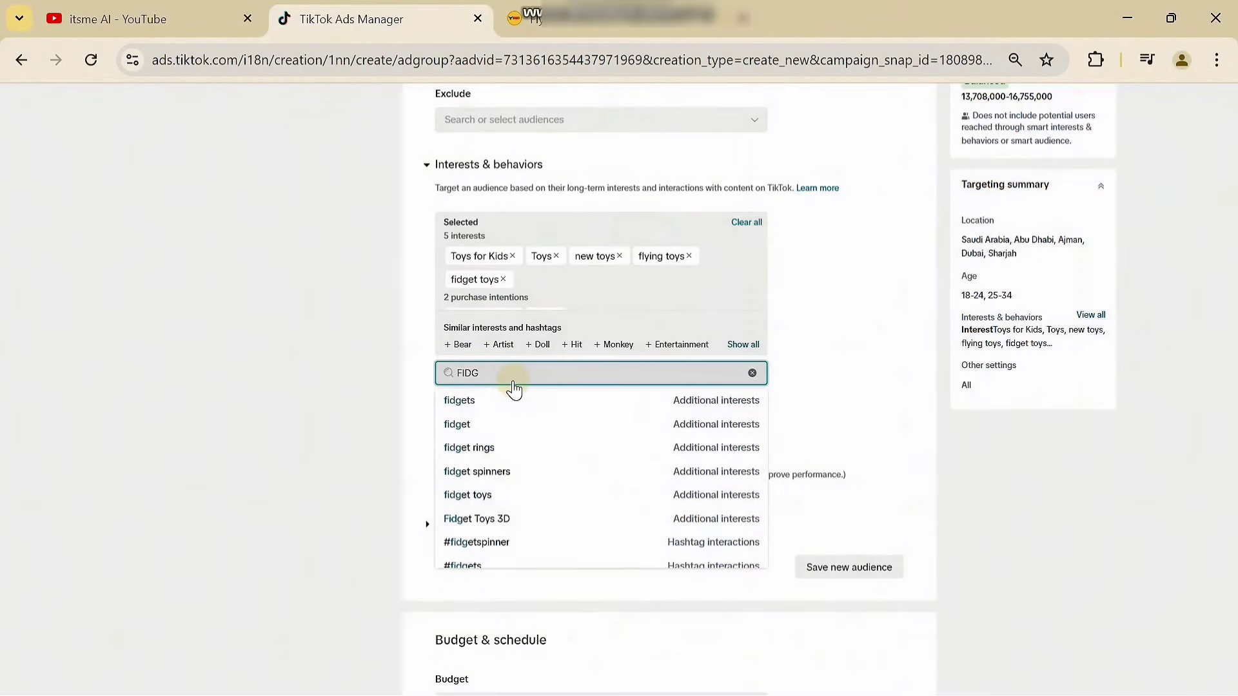
{"action": "left_click_drag", "start_coordinate": [501, 386], "coordinate": [444, 380]}
{"action": "type", "text": "DRONE"}
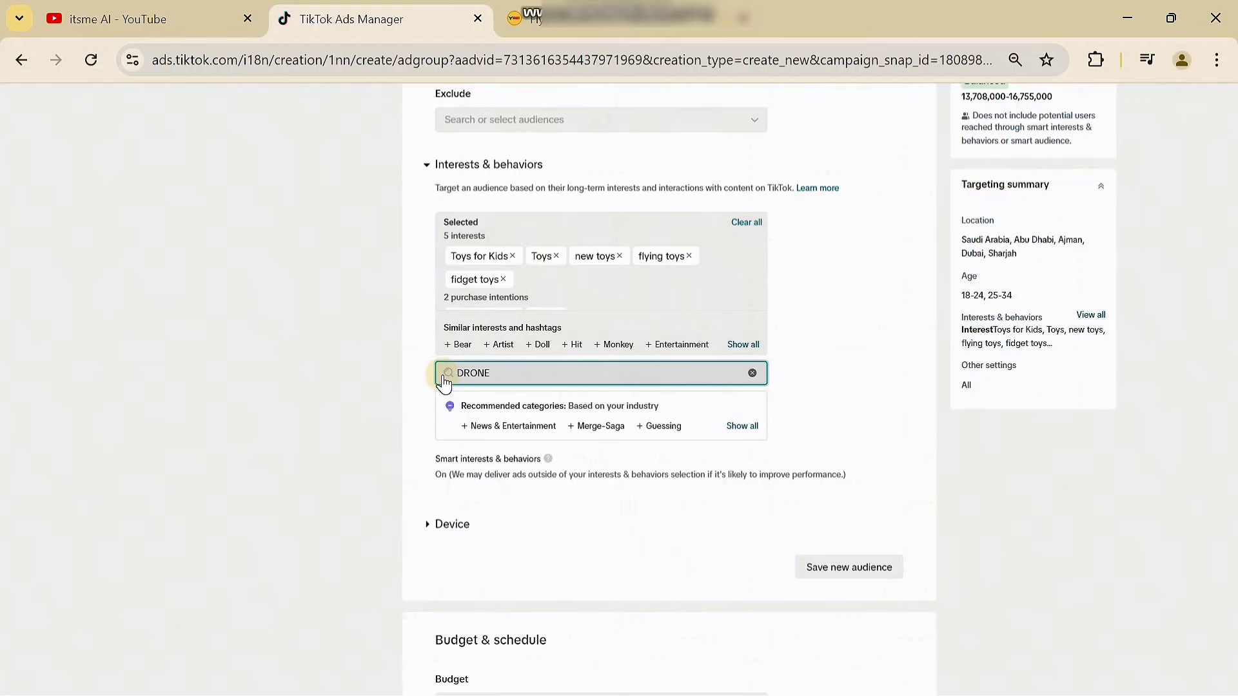
{"action": "scroll", "coordinate": [873, 174], "scroll_direction": "up", "scroll_amount": 1}
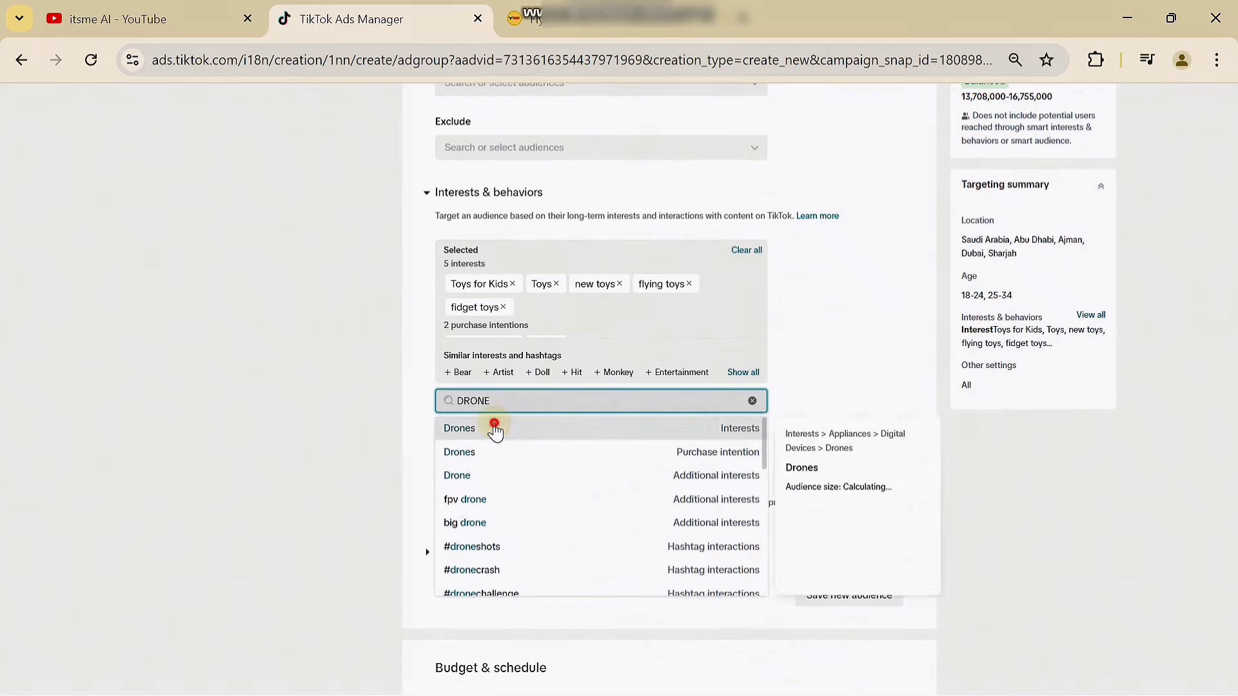
{"action": "left_click", "coordinate": [495, 429]}
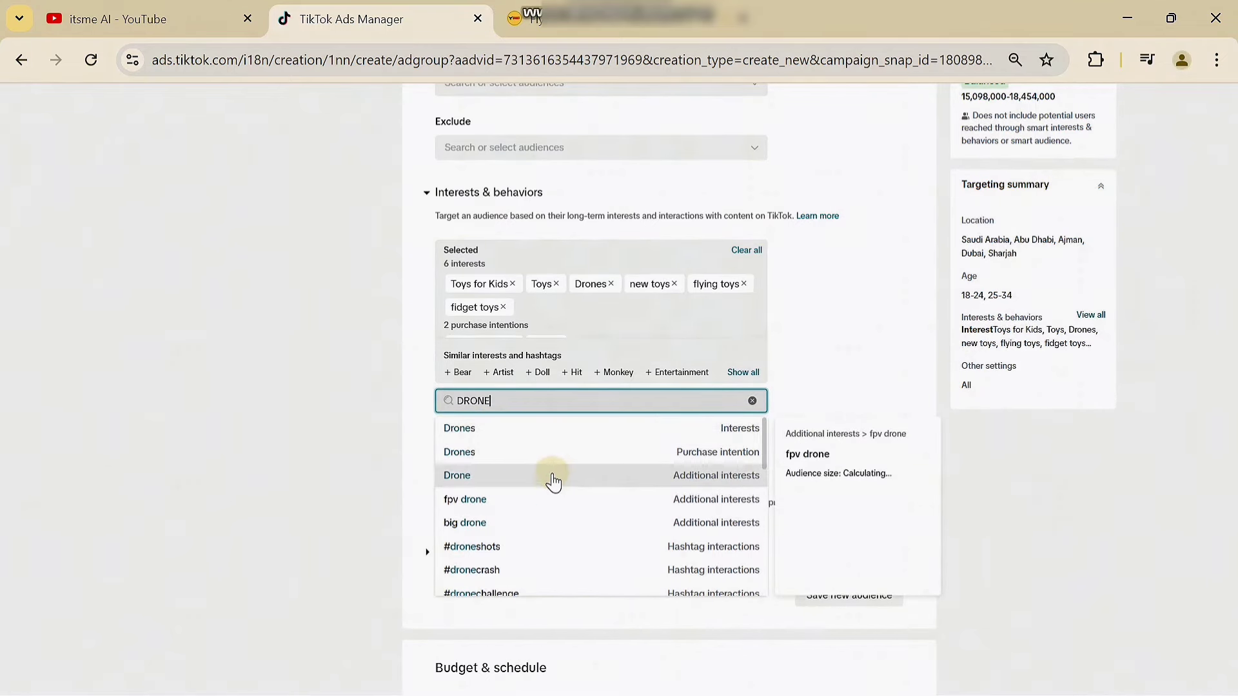
{"action": "scroll", "coordinate": [976, 205], "scroll_direction": "up", "scroll_amount": 2}
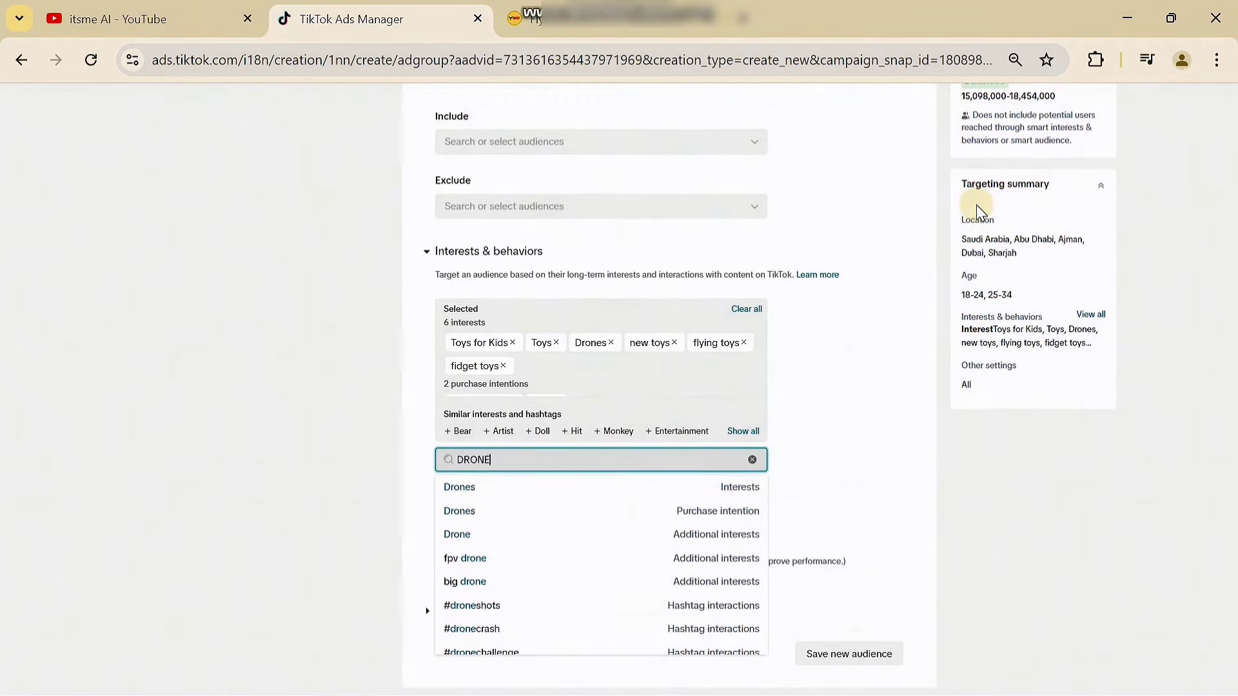
{"action": "scroll", "coordinate": [976, 205], "scroll_direction": "down", "scroll_amount": 1}
{"action": "key", "text": "ctrl+minus"}
{"action": "key", "text": "ctrl+minus"}
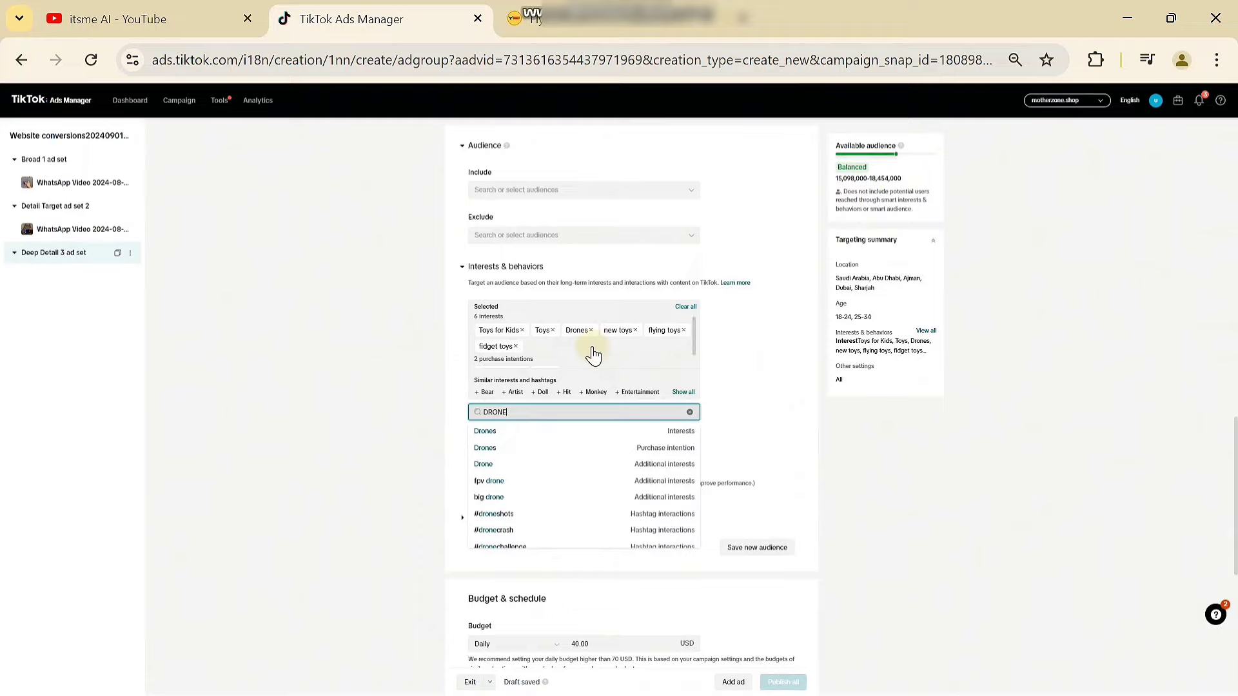
Search interests and behaviors for "FLY", look through the suggestions, and clear the search
{"action": "key", "text": "ctrl+plus"}
{"action": "key", "text": "ctrl+plus"}
{"action": "key", "text": "ctrl+plus"}
{"action": "key", "text": "ctrl+plus"}
{"action": "left_click_drag", "start_coordinate": [427, 475], "coordinate": [369, 478]}
{"action": "type", "text": "F"}
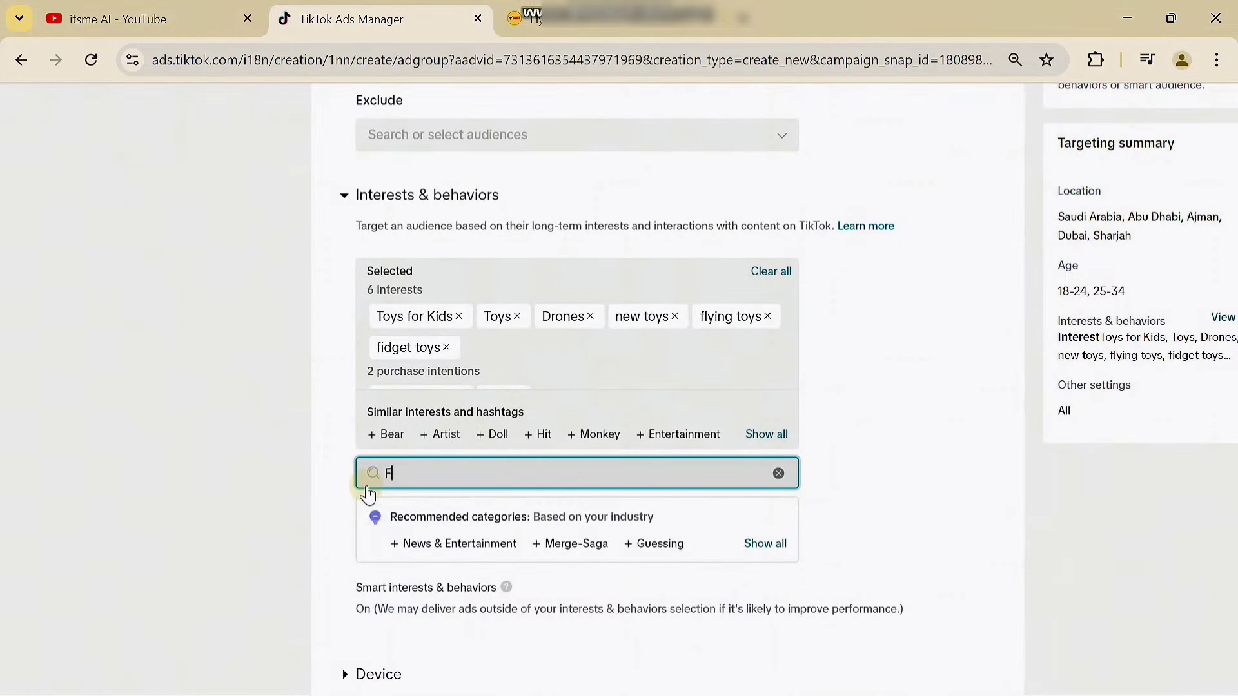
{"action": "type", "text": "LY"}
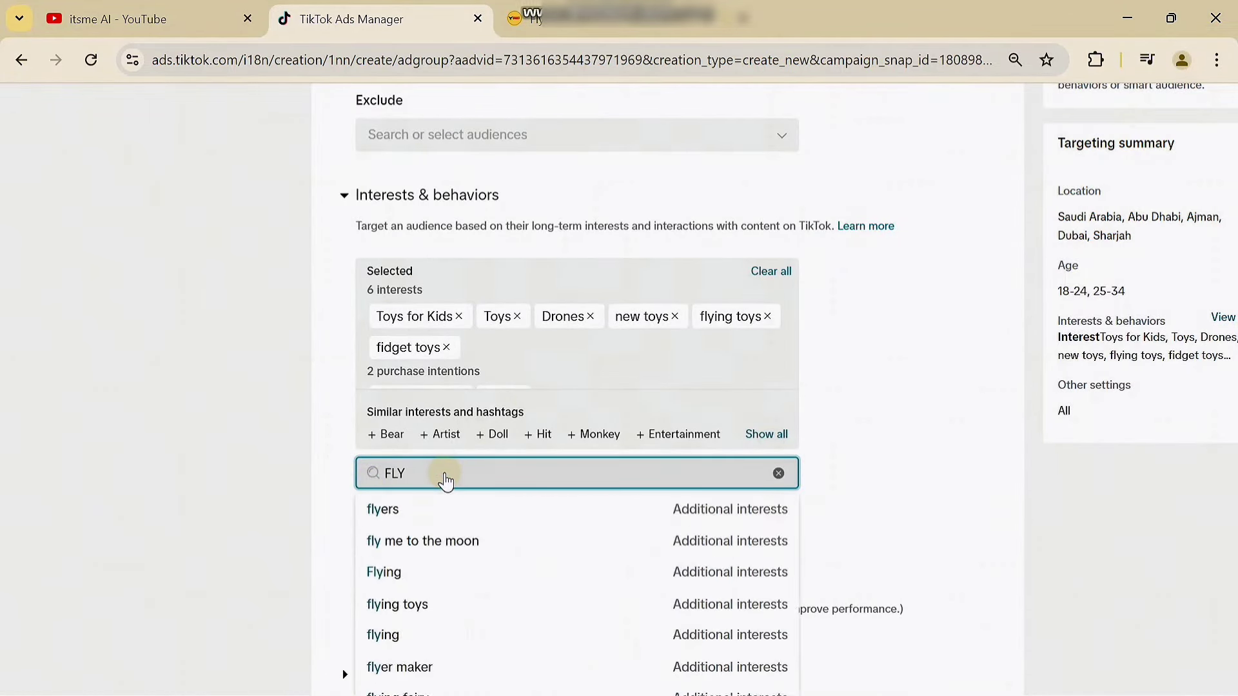
{"action": "scroll", "coordinate": [445, 480], "scroll_direction": "down", "scroll_amount": 2}
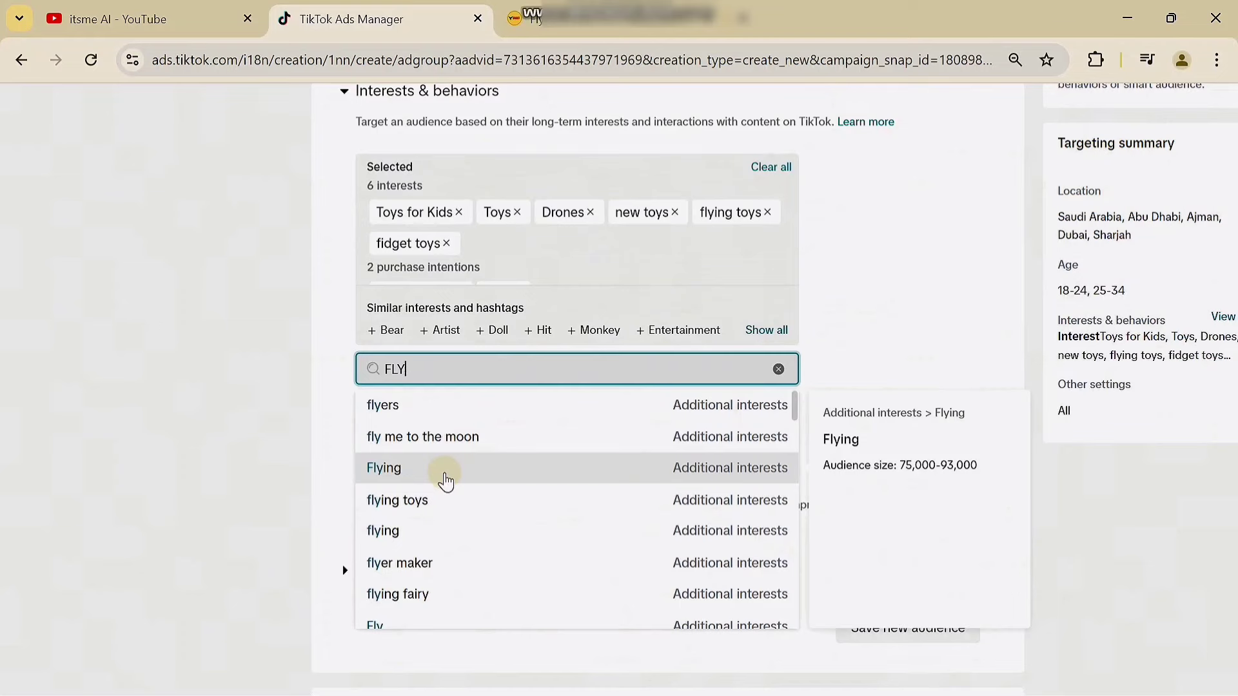
{"action": "scroll", "coordinate": [444, 480], "scroll_direction": "down", "scroll_amount": 1}
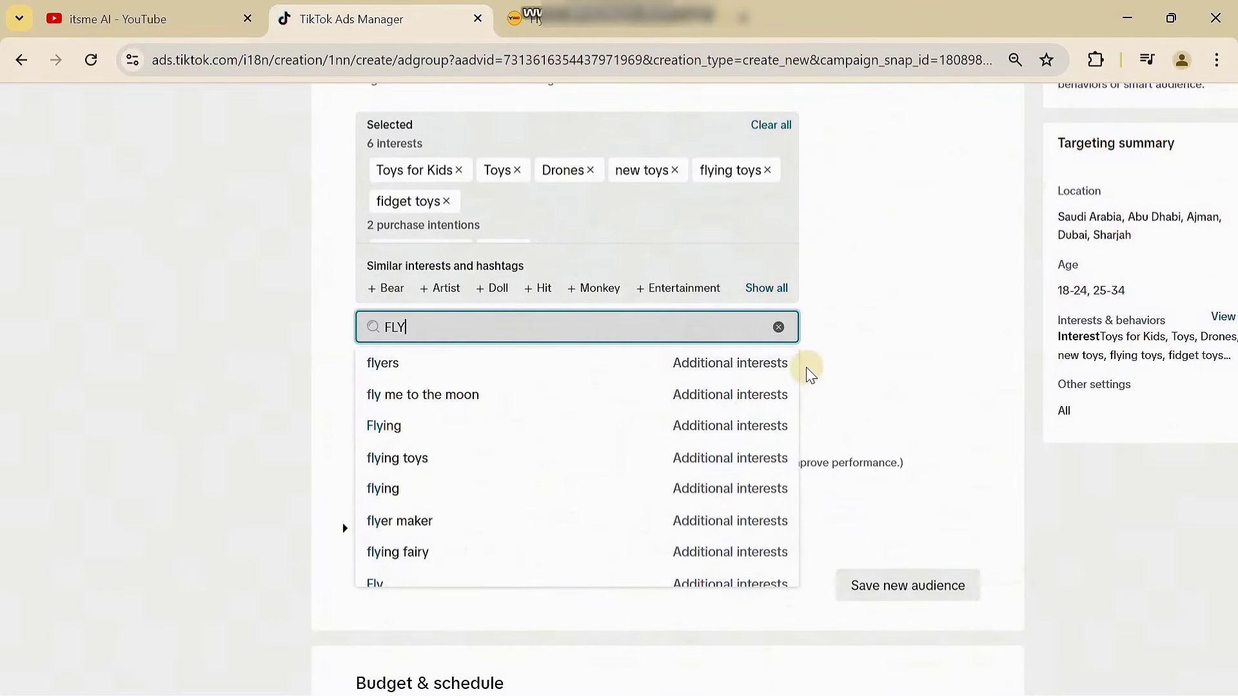
{"action": "left_click_drag", "start_coordinate": [794, 369], "coordinate": [796, 395]}
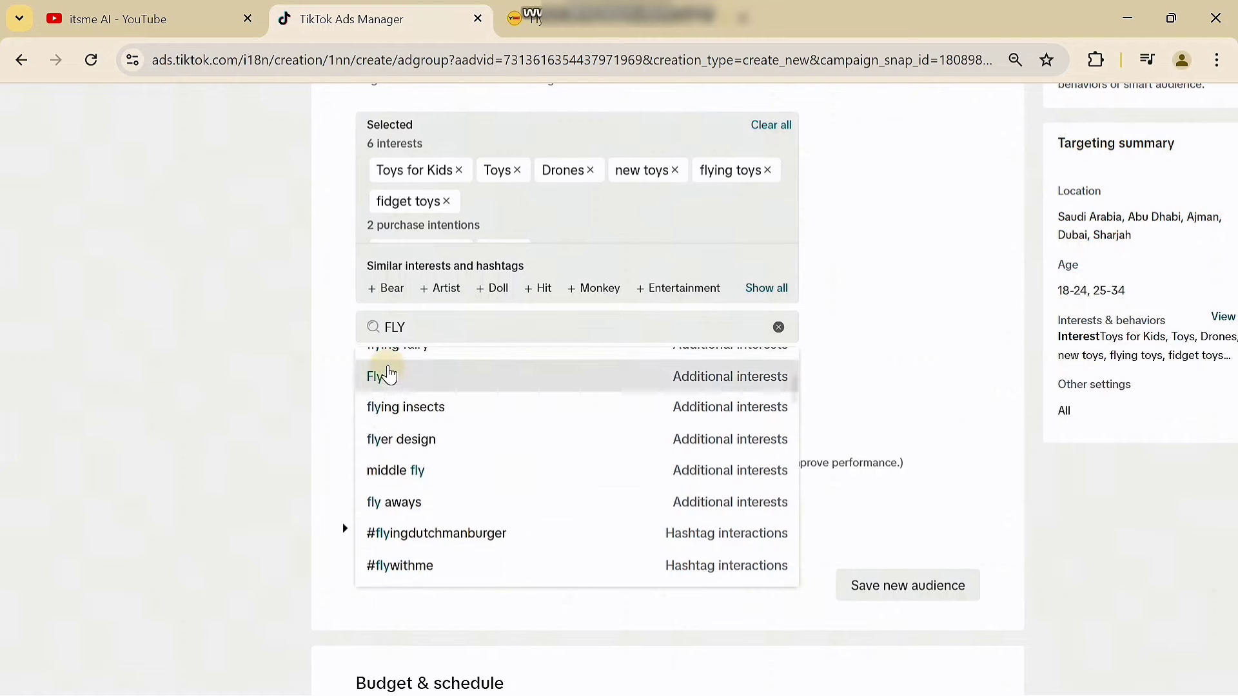
{"action": "double_click", "coordinate": [394, 328]}
{"action": "key", "text": "BackSpace"}
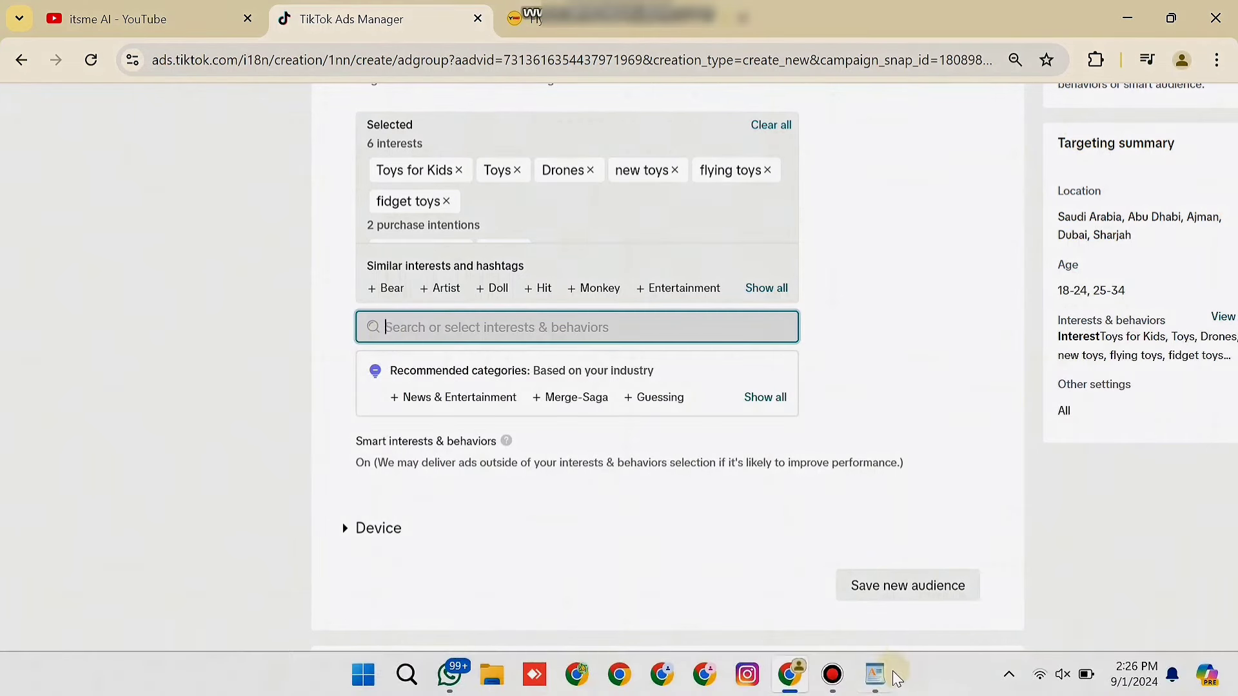
Consult the WordPad keyword list, search interests and behaviors for "REMOTE" and add the additional interest remote controlled cars
{"action": "left_click", "coordinate": [878, 676]}
{"action": "scroll", "coordinate": [607, 451], "scroll_direction": "down", "scroll_amount": 3}
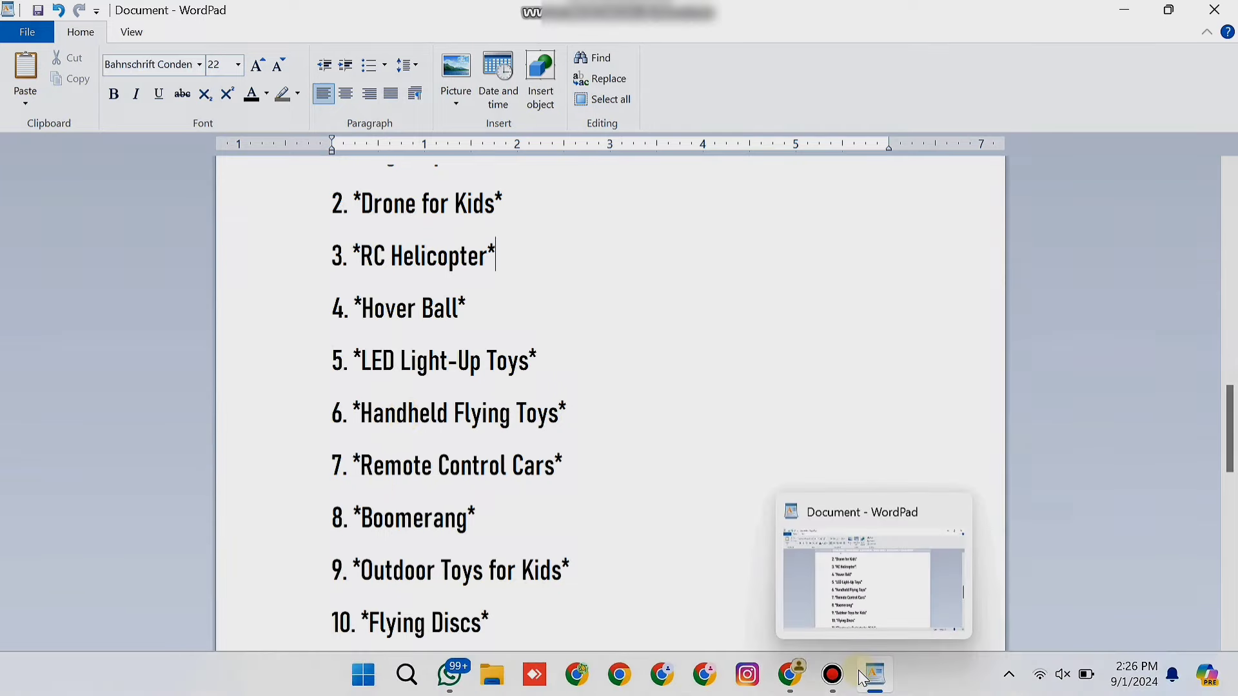
{"action": "left_click", "coordinate": [864, 679]}
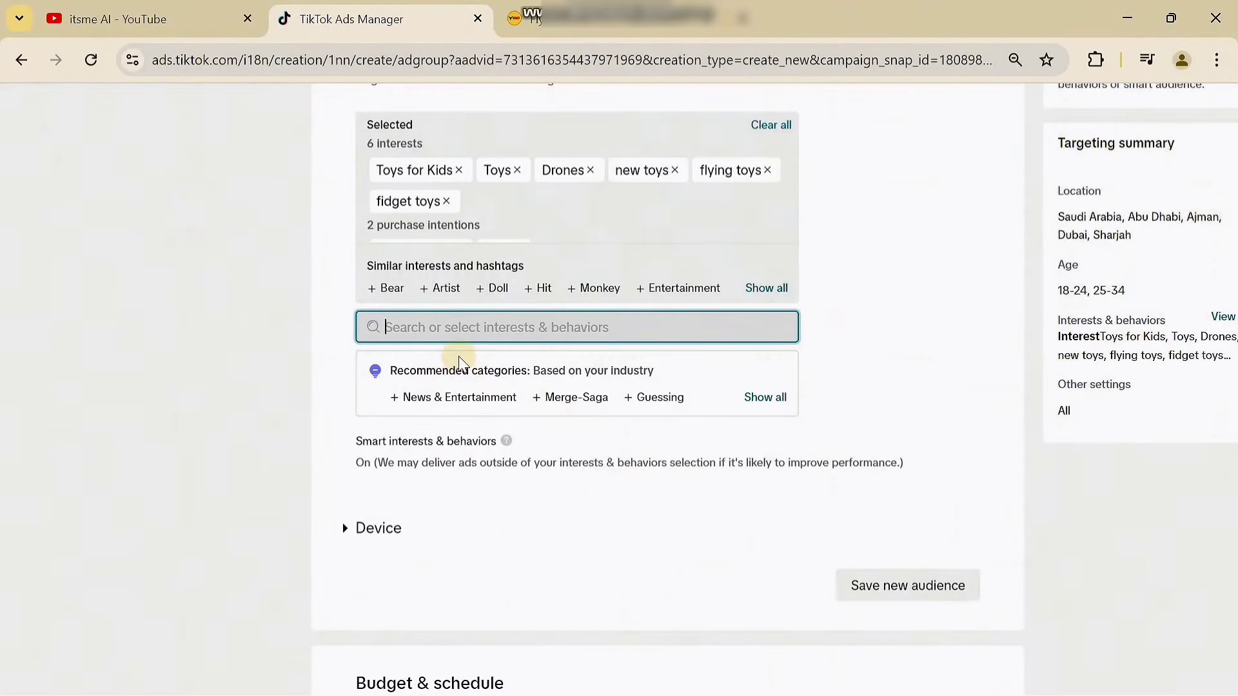
{"action": "type", "text": "REM"}
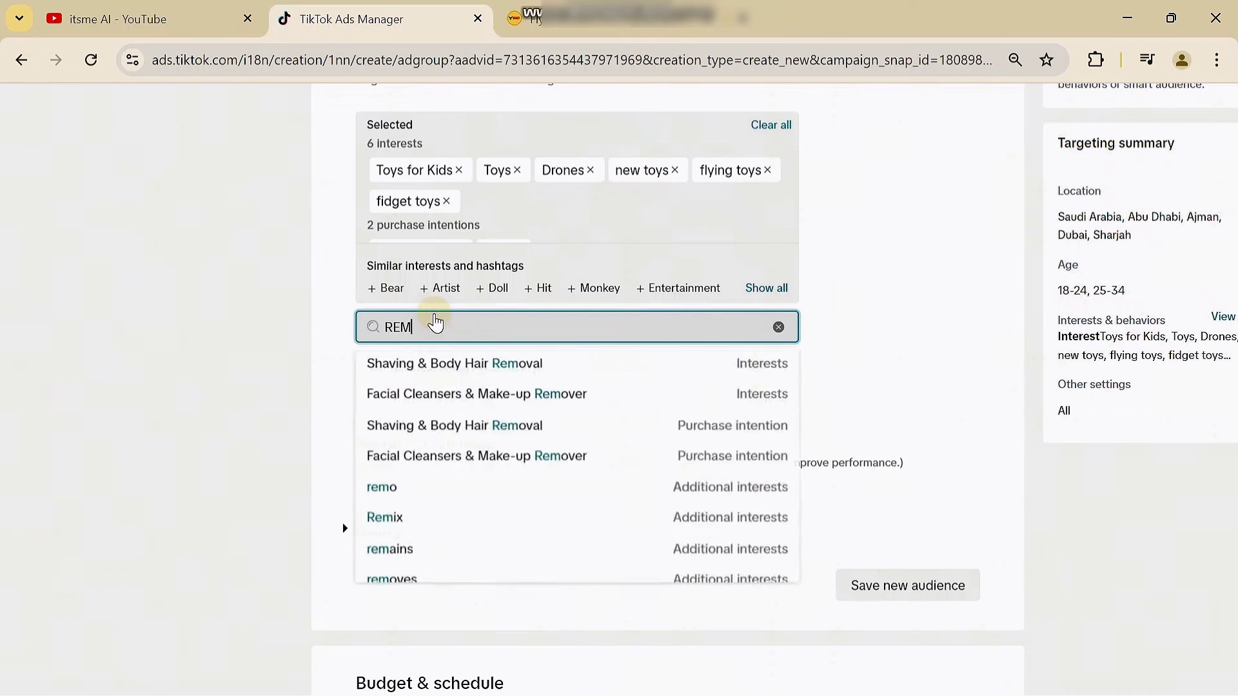
{"action": "type", "text": "O"}
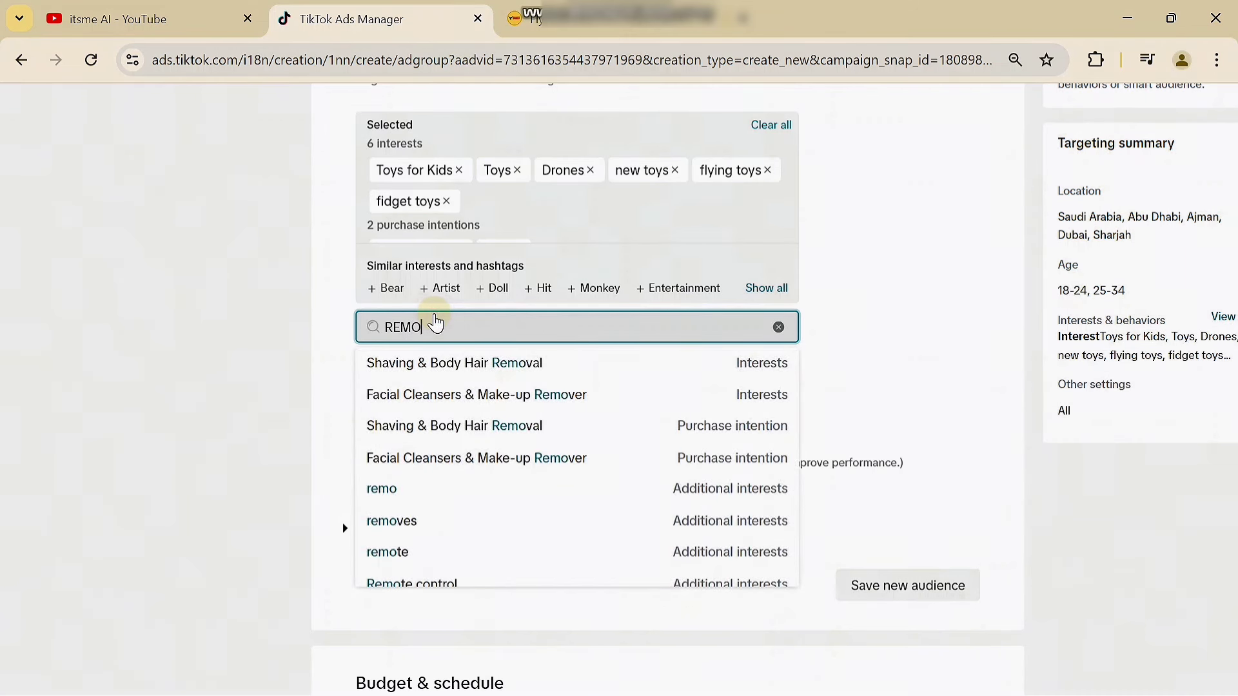
{"action": "type", "text": "TE"}
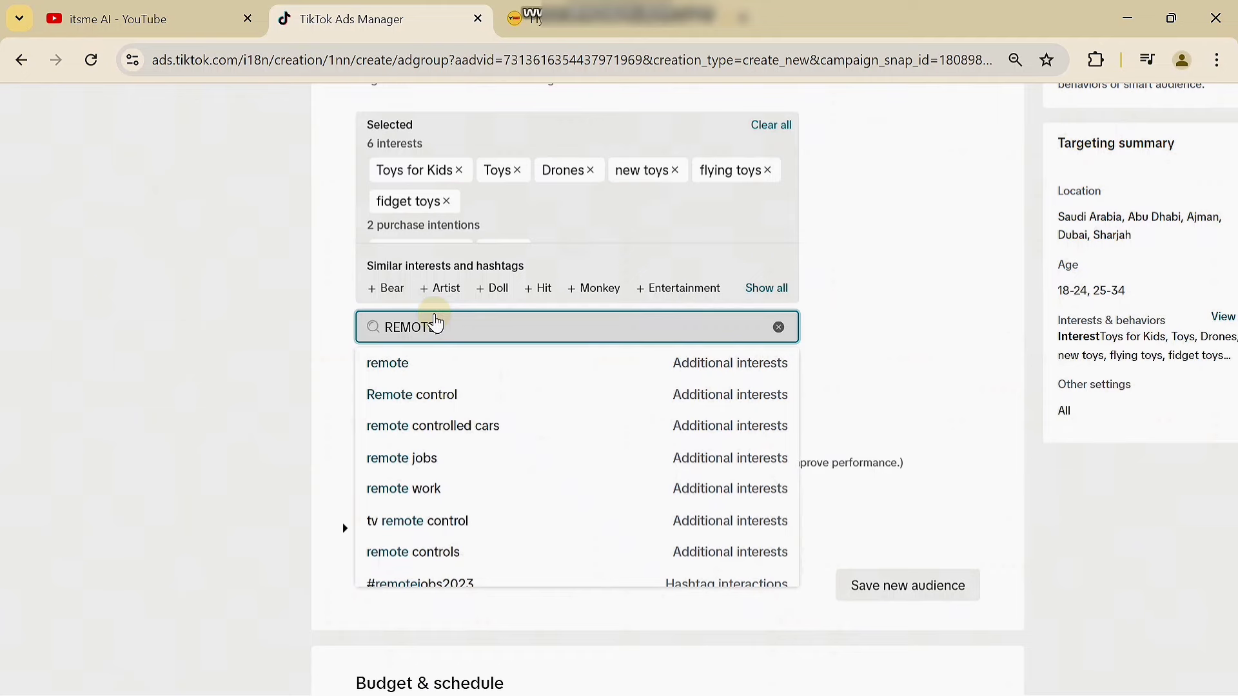
{"action": "left_click", "coordinate": [472, 425]}
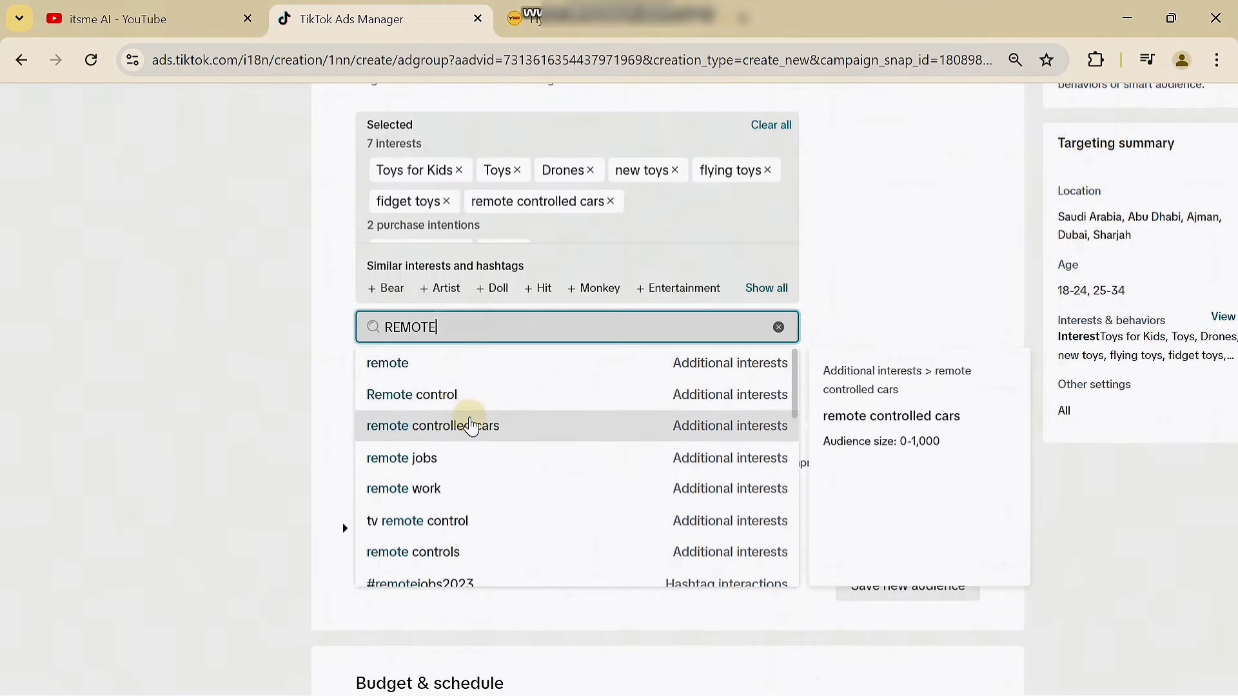
Review the remaining keywords in the WordPad list, return to TikTok Ads Manager and clear the interests and behaviors search
{"action": "mouse_move", "coordinate": [826, 678]}
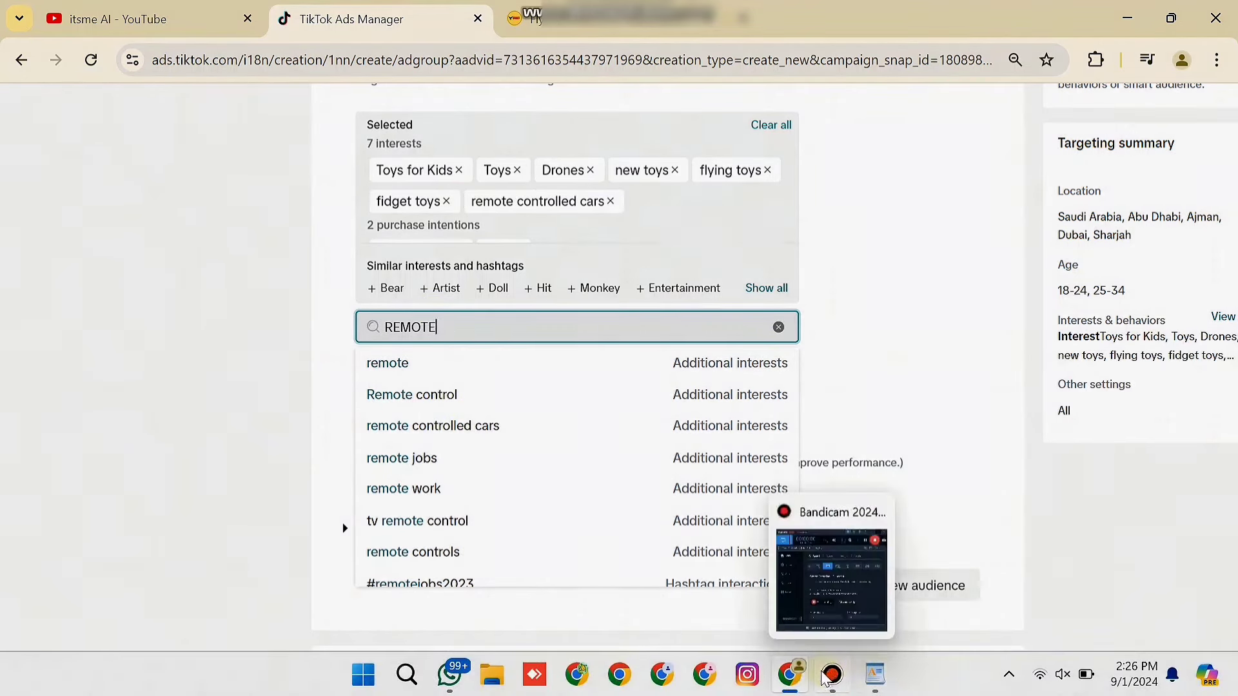
{"action": "left_click", "coordinate": [874, 674]}
{"action": "scroll", "coordinate": [532, 416], "scroll_direction": "down", "scroll_amount": 2}
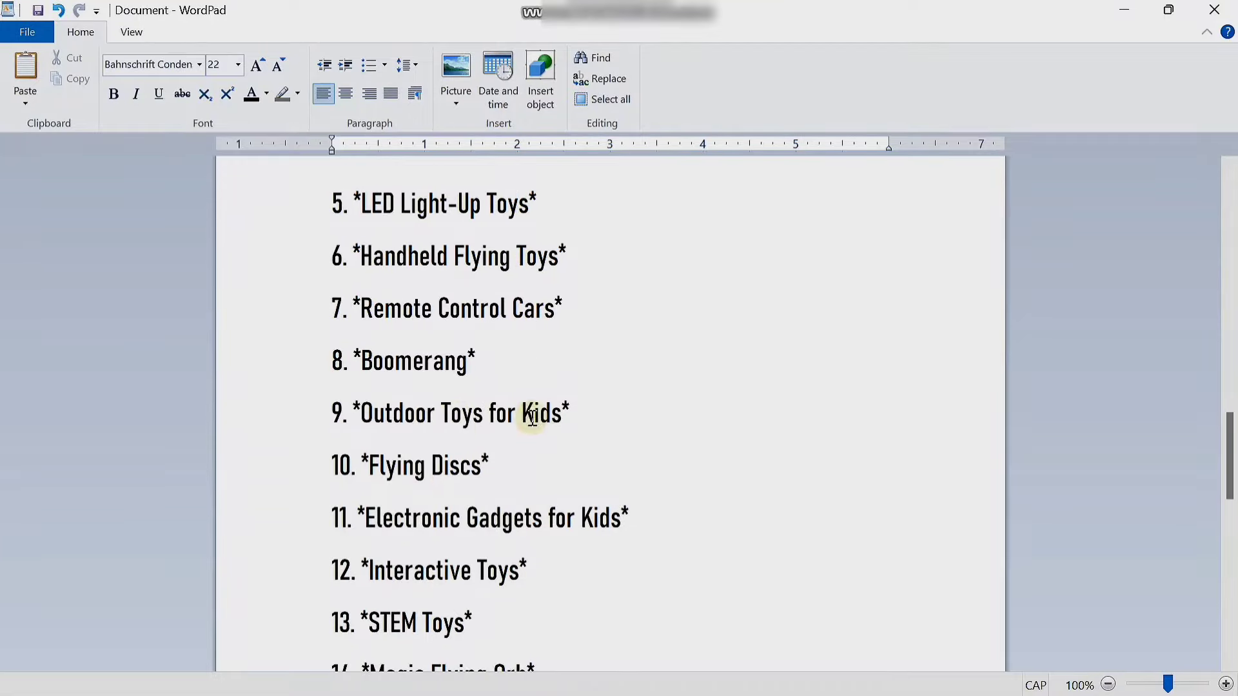
{"action": "scroll", "coordinate": [451, 426], "scroll_direction": "down", "scroll_amount": 2}
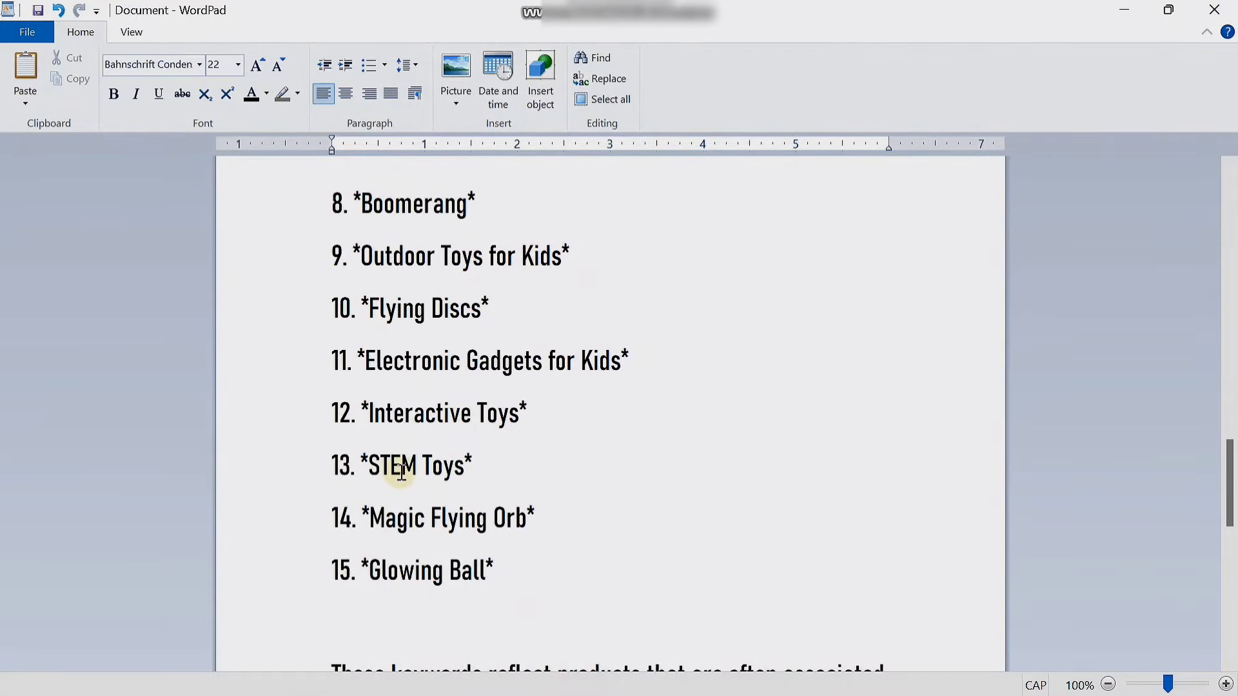
{"action": "scroll", "coordinate": [514, 453], "scroll_direction": "up", "scroll_amount": 20}
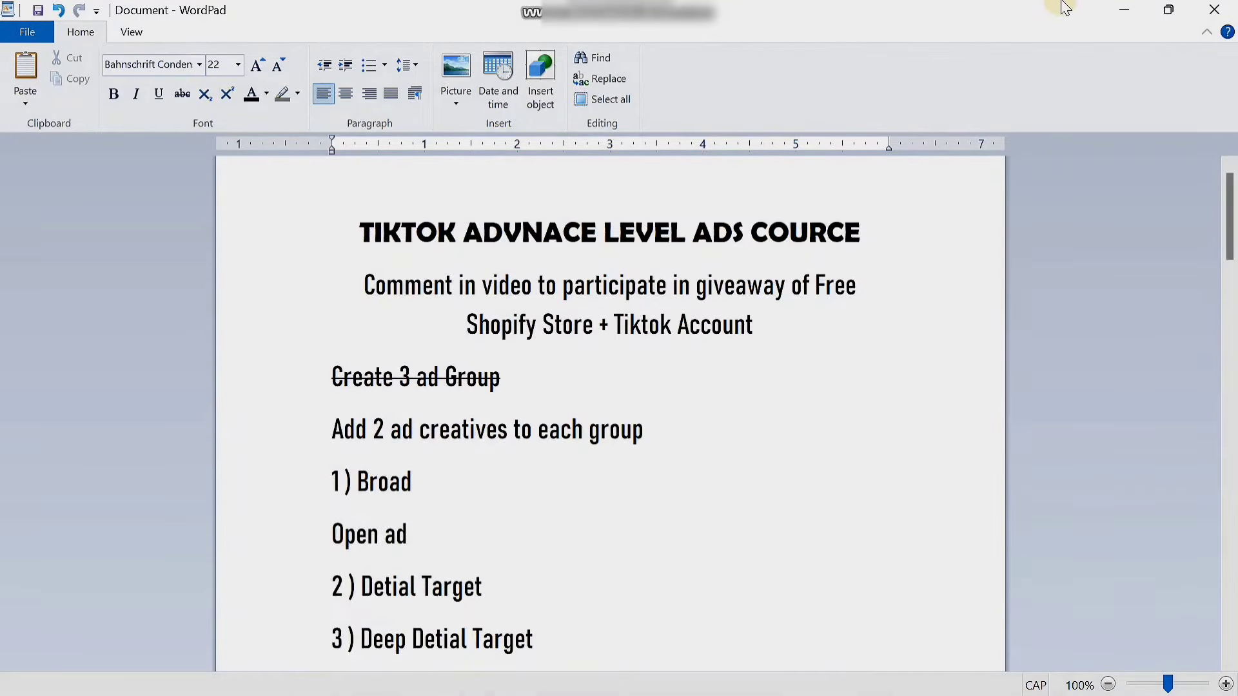
{"action": "left_click", "coordinate": [1123, 9]}
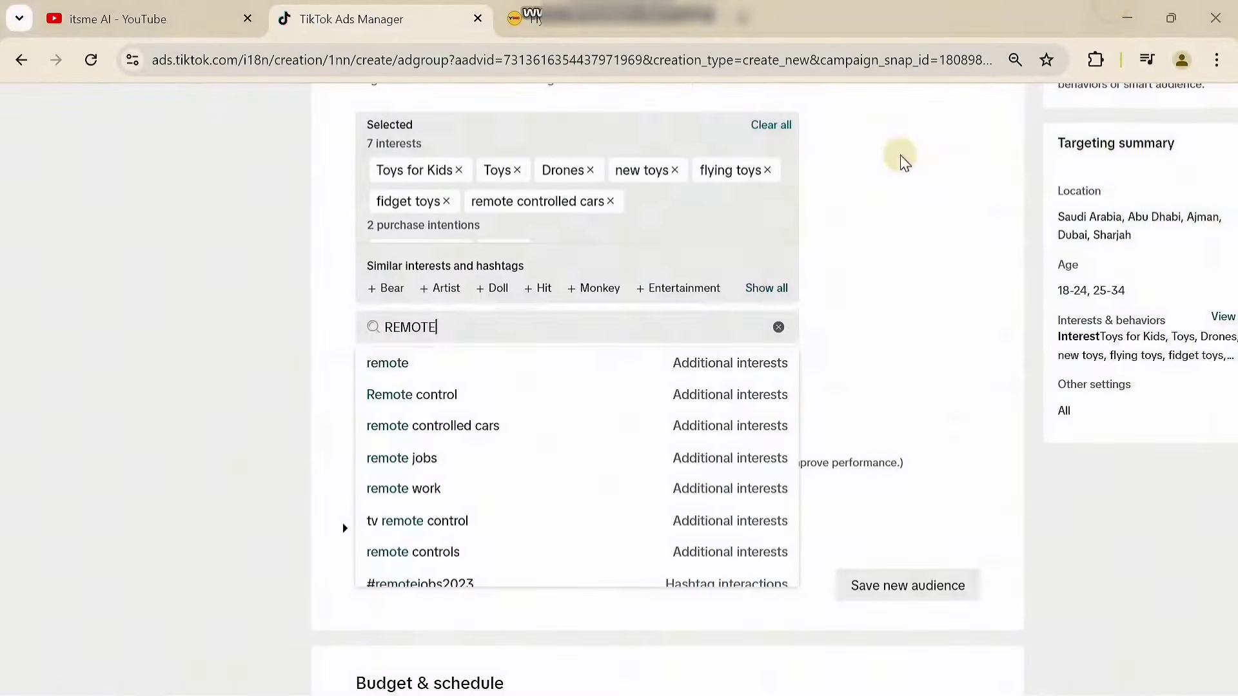
{"action": "left_click", "coordinate": [780, 322]}
{"action": "left_click", "coordinate": [875, 314]}
Check the available audience estimate and the selected interests of the Deep Detail 3 ad set
{"action": "key", "text": "ctrl+minus"}
{"action": "key", "text": "ctrl+minus"}
{"action": "key", "text": "ctrl+minus"}
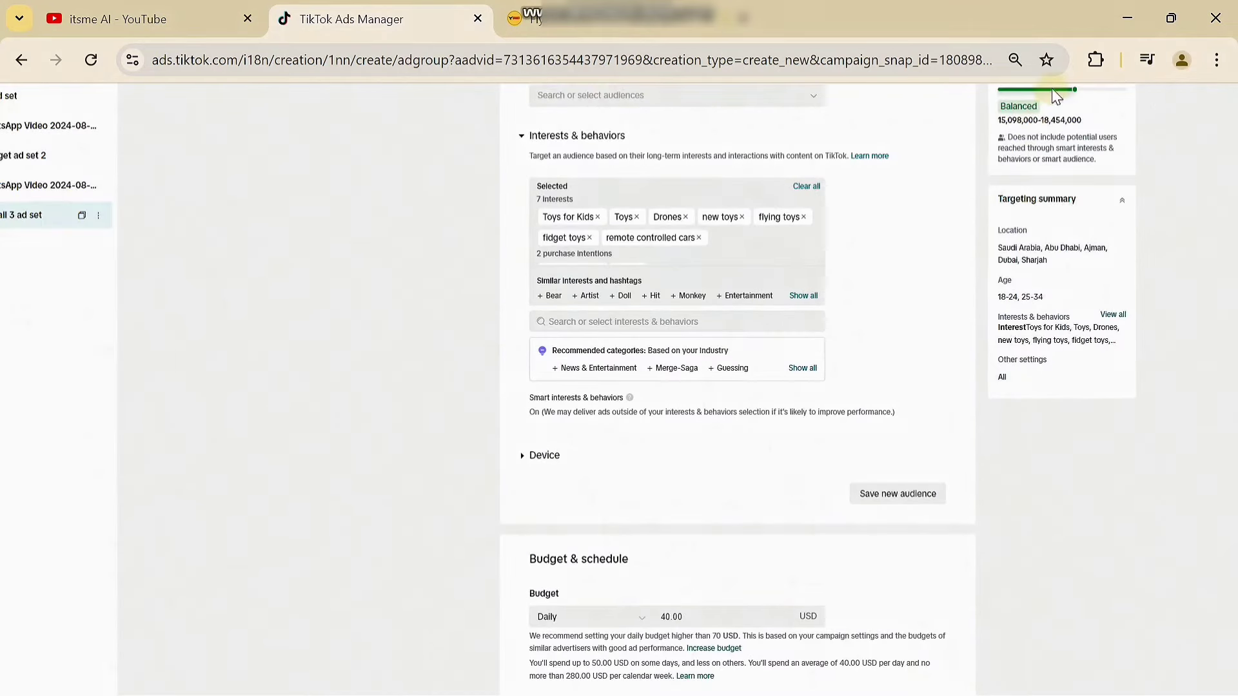
{"action": "left_click", "coordinate": [875, 250]}
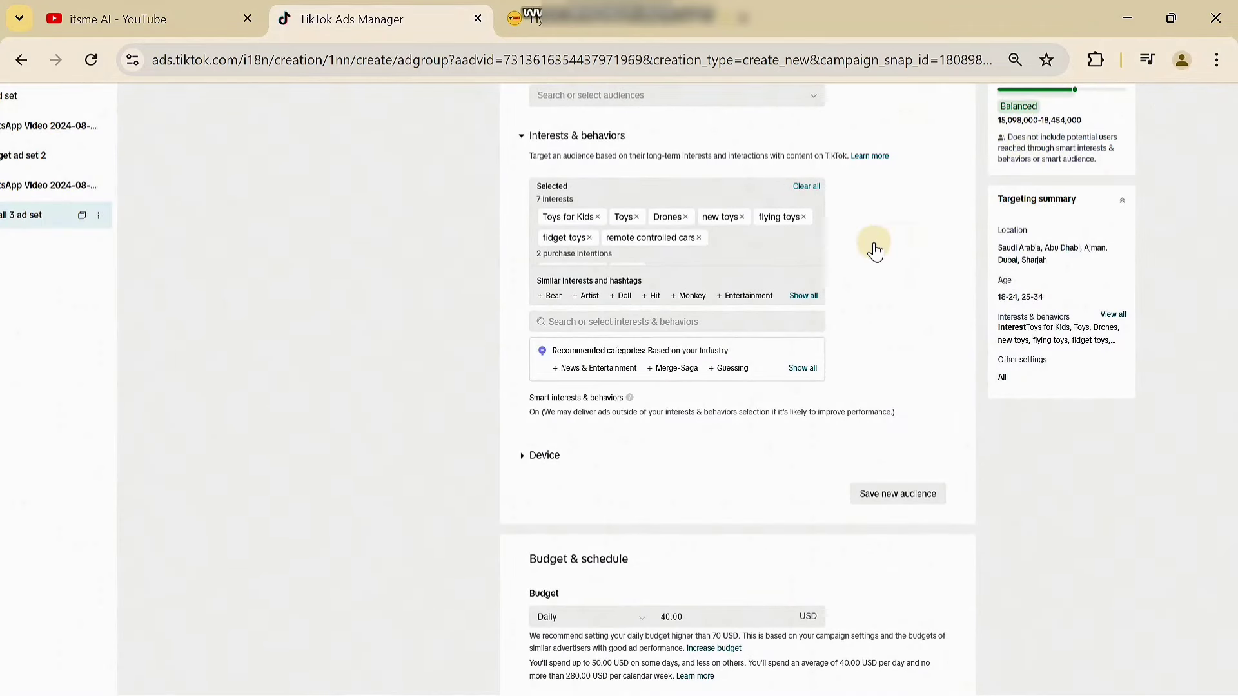
{"action": "key", "text": "ctrl+minus"}
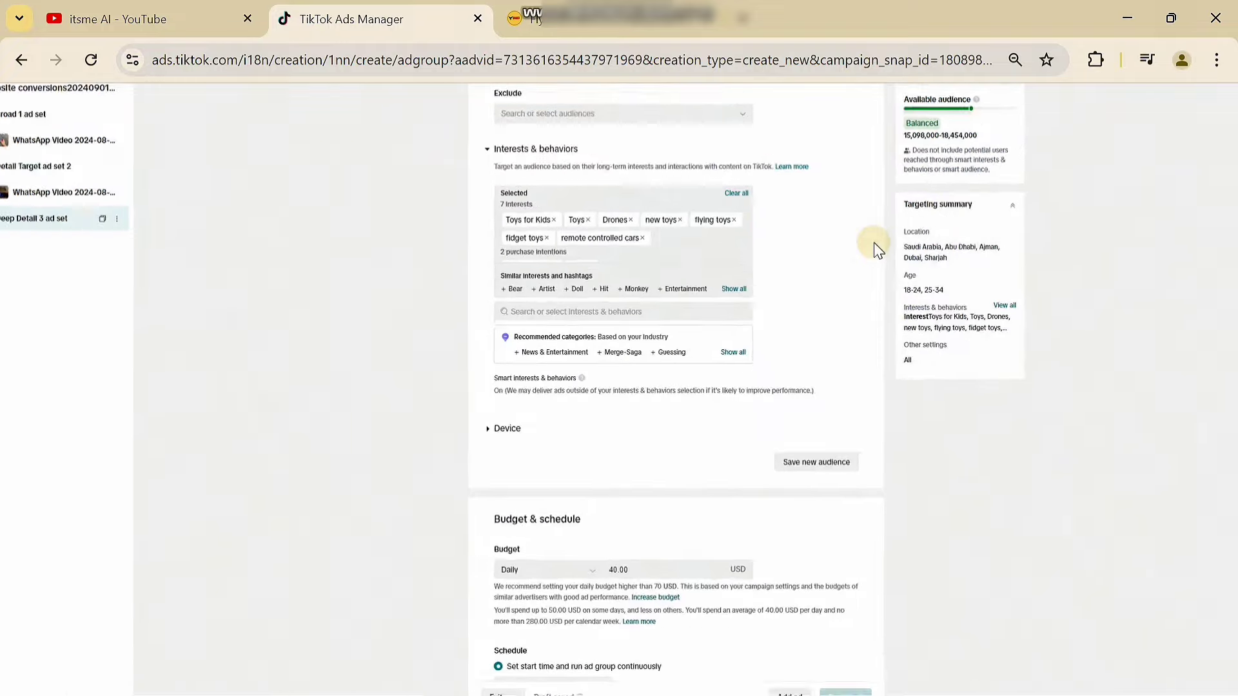
{"action": "scroll", "coordinate": [602, 288], "scroll_direction": "down", "scroll_amount": 1}
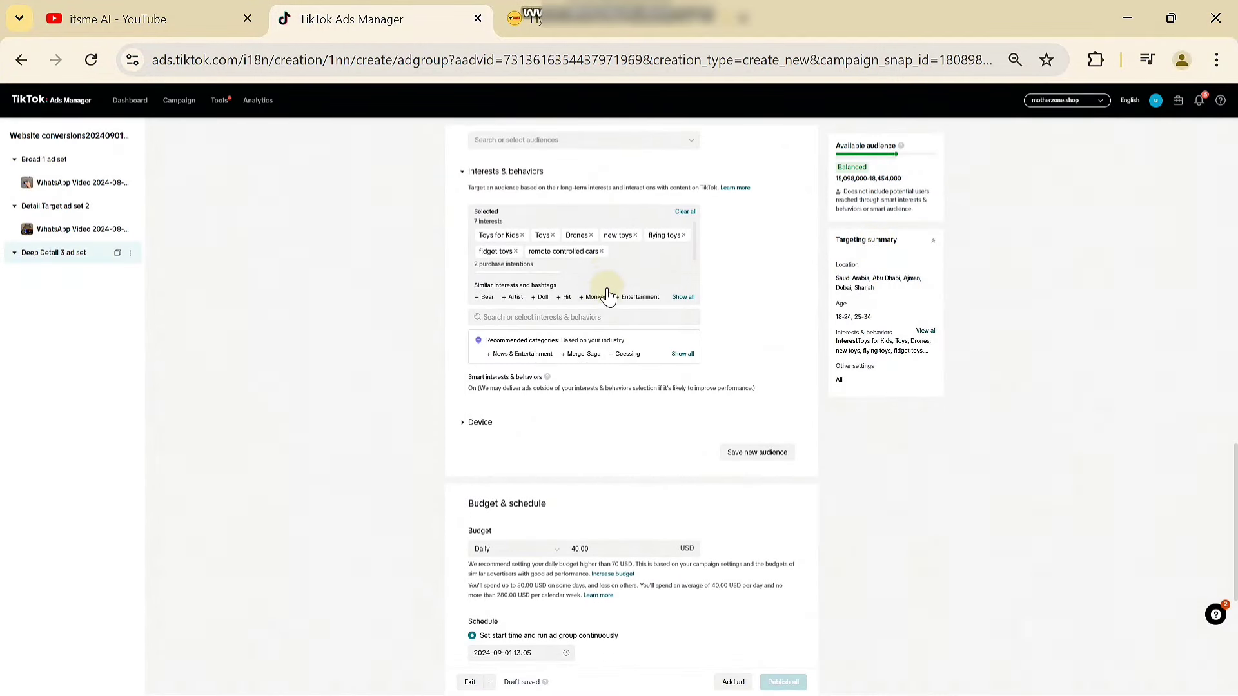
{"action": "scroll", "coordinate": [612, 288], "scroll_direction": "up", "scroll_amount": 2}
{"action": "mouse_move", "coordinate": [694, 280]}
{"action": "left_mouse_down"}
{"action": "mouse_move", "coordinate": [696, 298]}
{"action": "mouse_move", "coordinate": [694, 272]}
{"action": "left_mouse_up"}
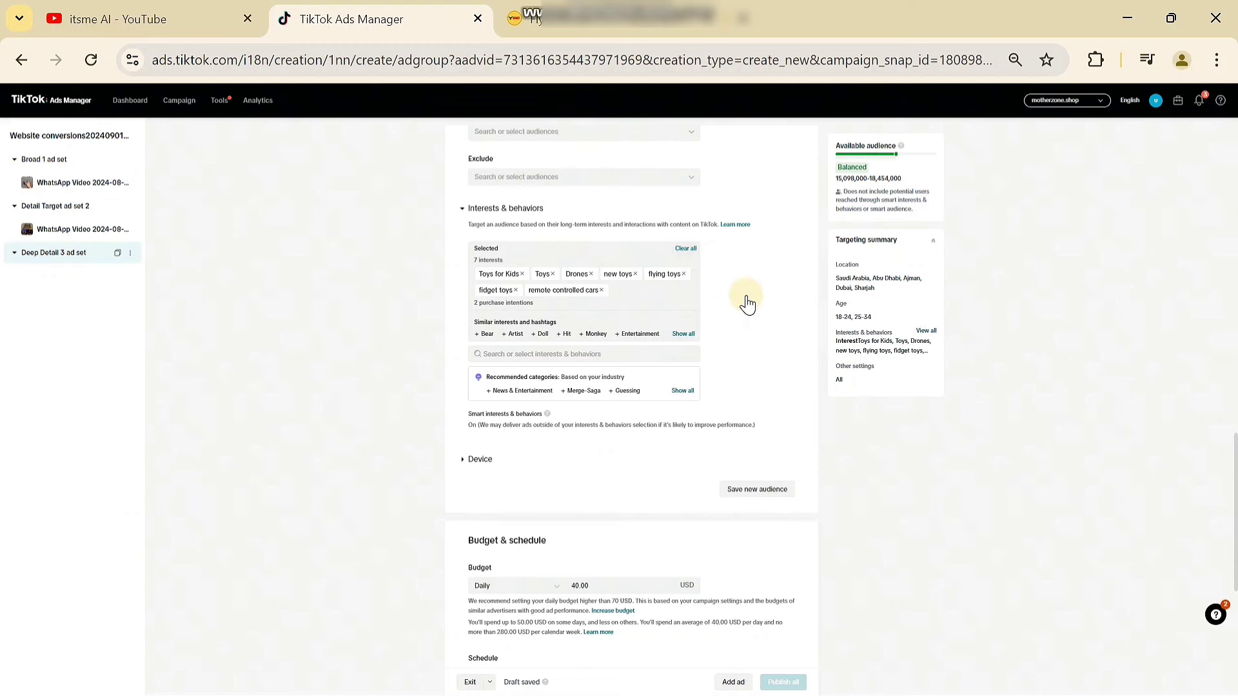
Review the budget, schedule and bidding settings of the Deep Detail 3 ad set and add an ad to it
{"action": "scroll", "coordinate": [747, 300], "scroll_direction": "down", "scroll_amount": 4}
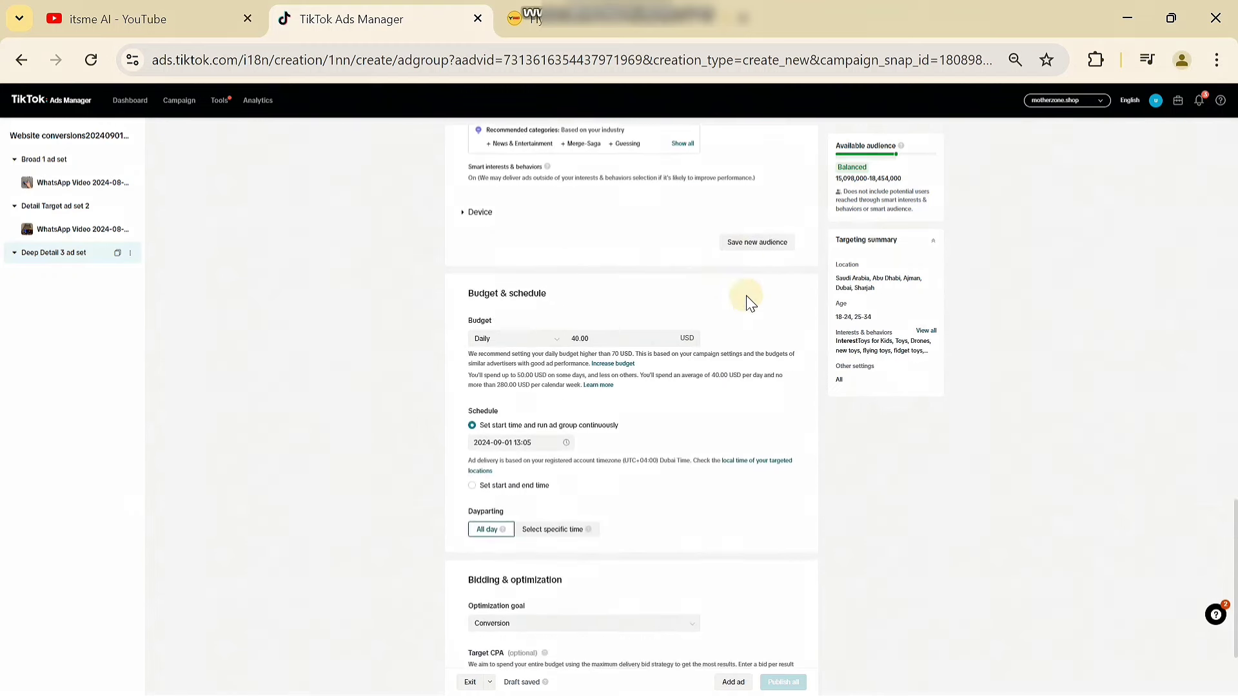
{"action": "scroll", "coordinate": [746, 299], "scroll_direction": "down", "scroll_amount": 2}
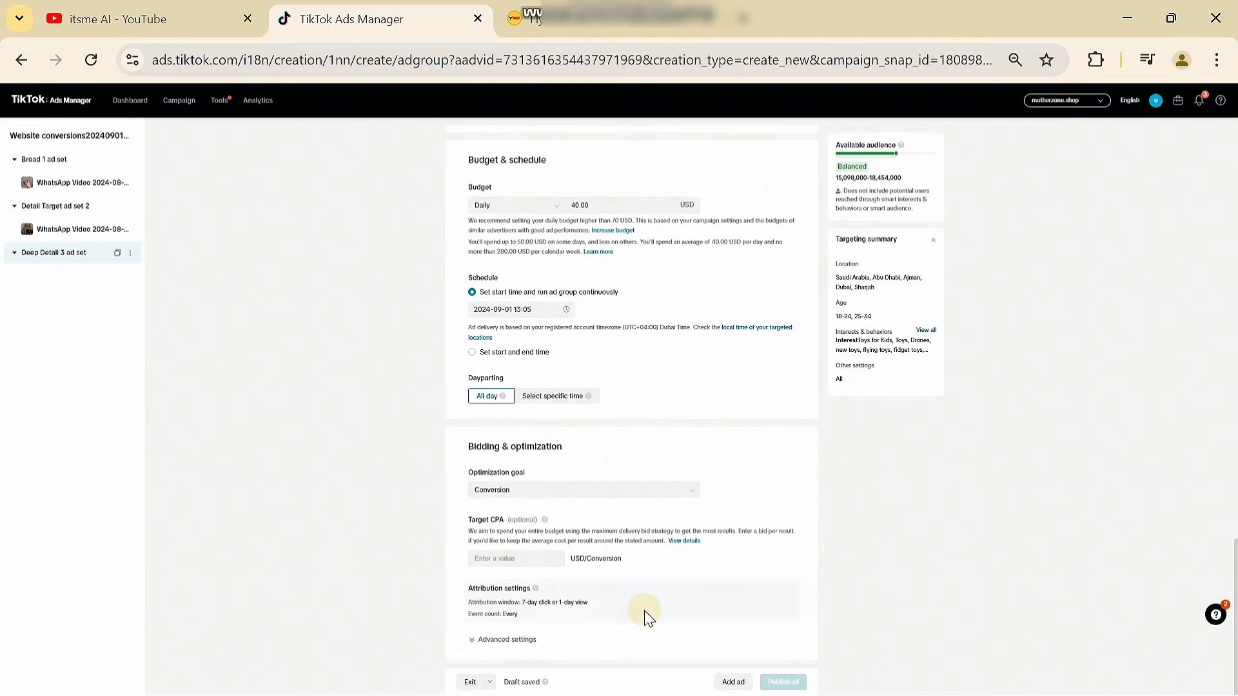
{"action": "left_click", "coordinate": [733, 681]}
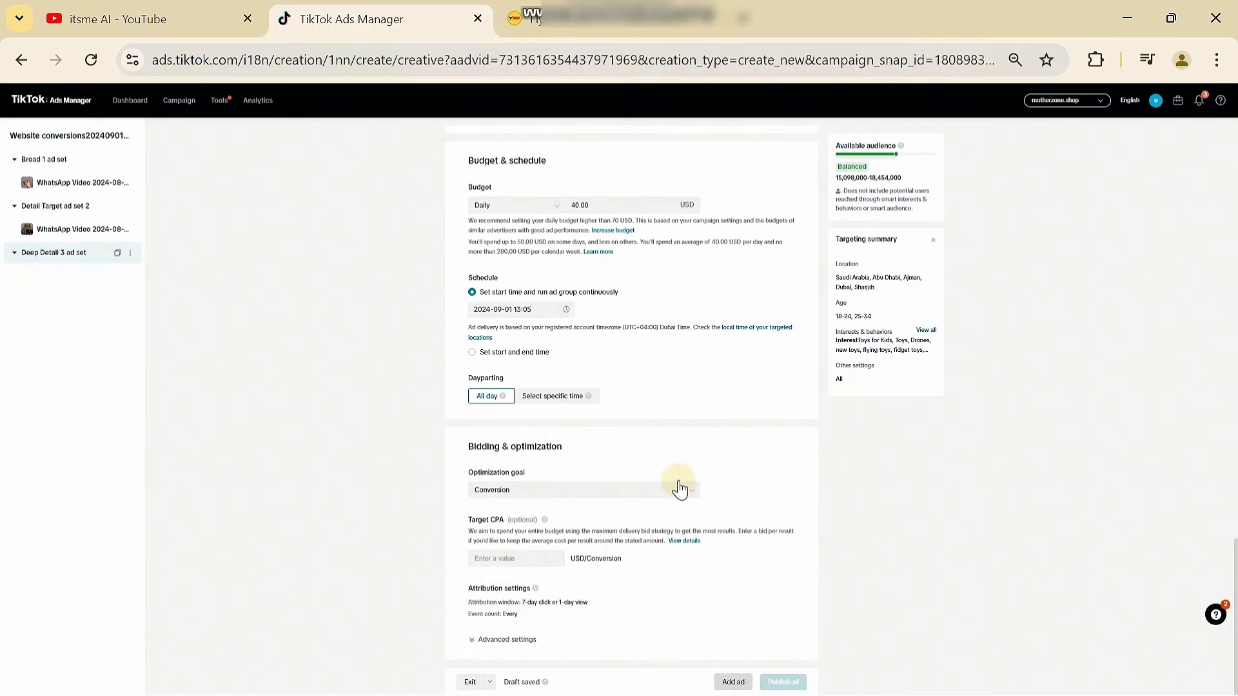
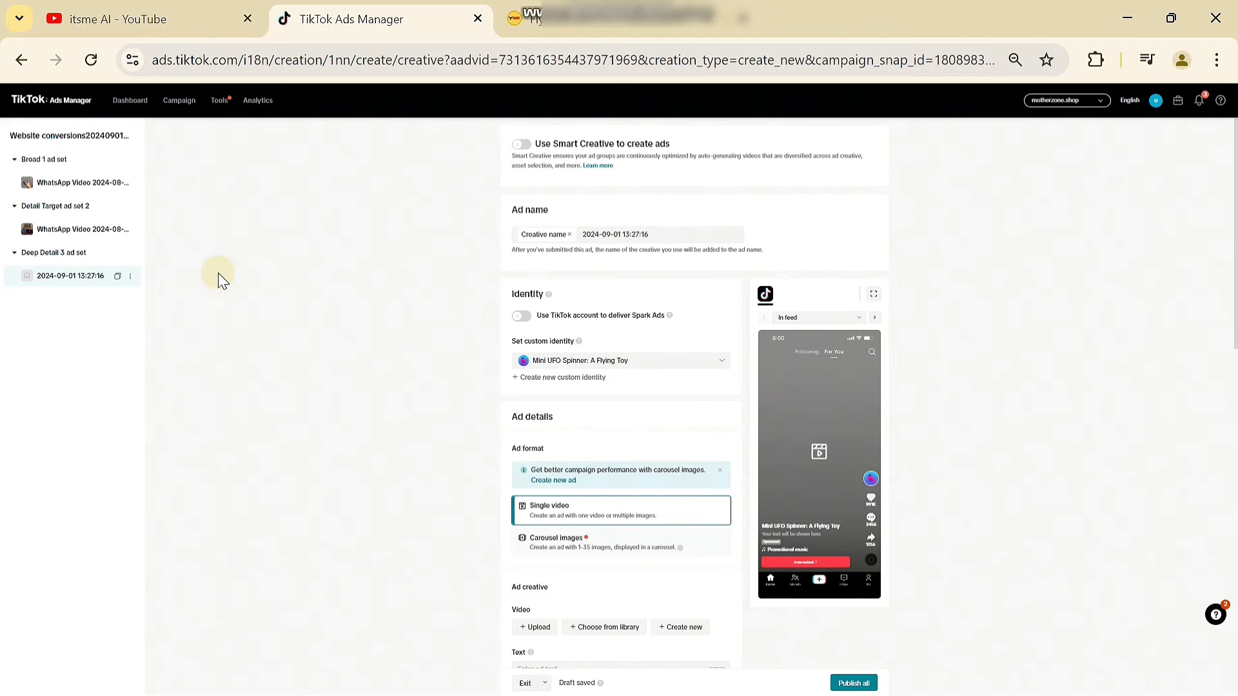
Upload the video WhatsApp Video 2024-08-31 at 06.56.31_c6ab4d8d from the Desktop as the new ad's creative
{"action": "scroll", "coordinate": [482, 476], "scroll_direction": "down", "scroll_amount": 2}
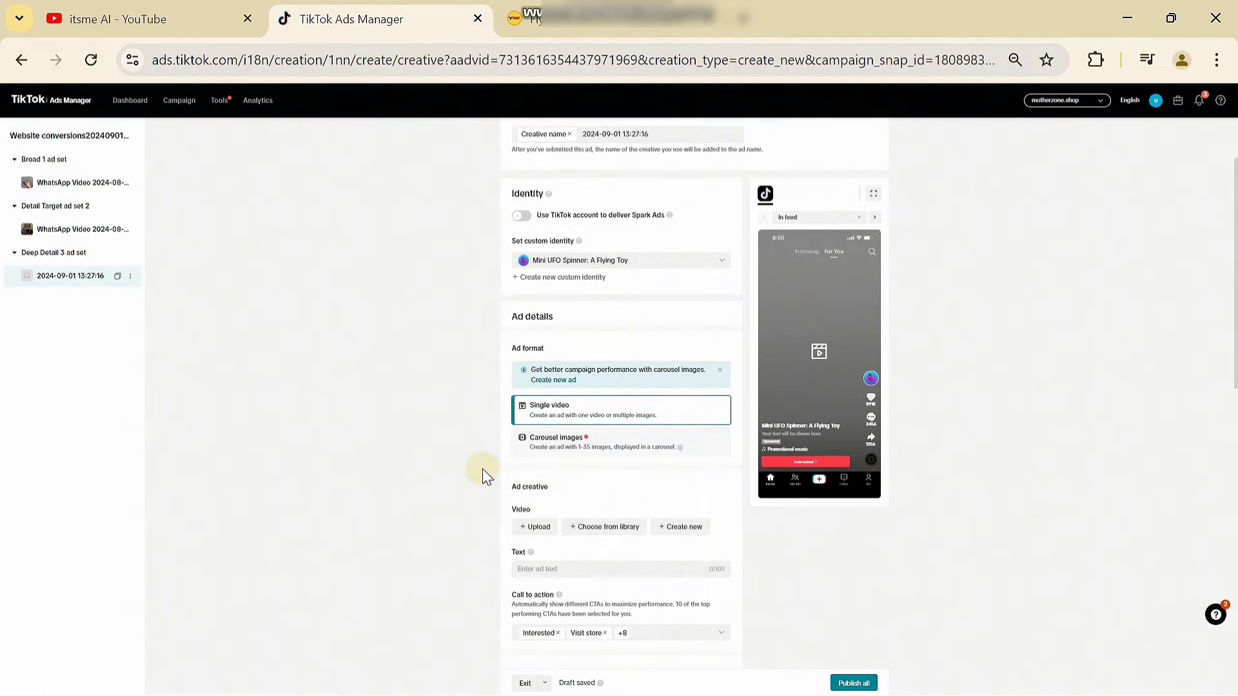
{"action": "left_click", "coordinate": [535, 525]}
{"action": "left_click", "coordinate": [944, 224]}
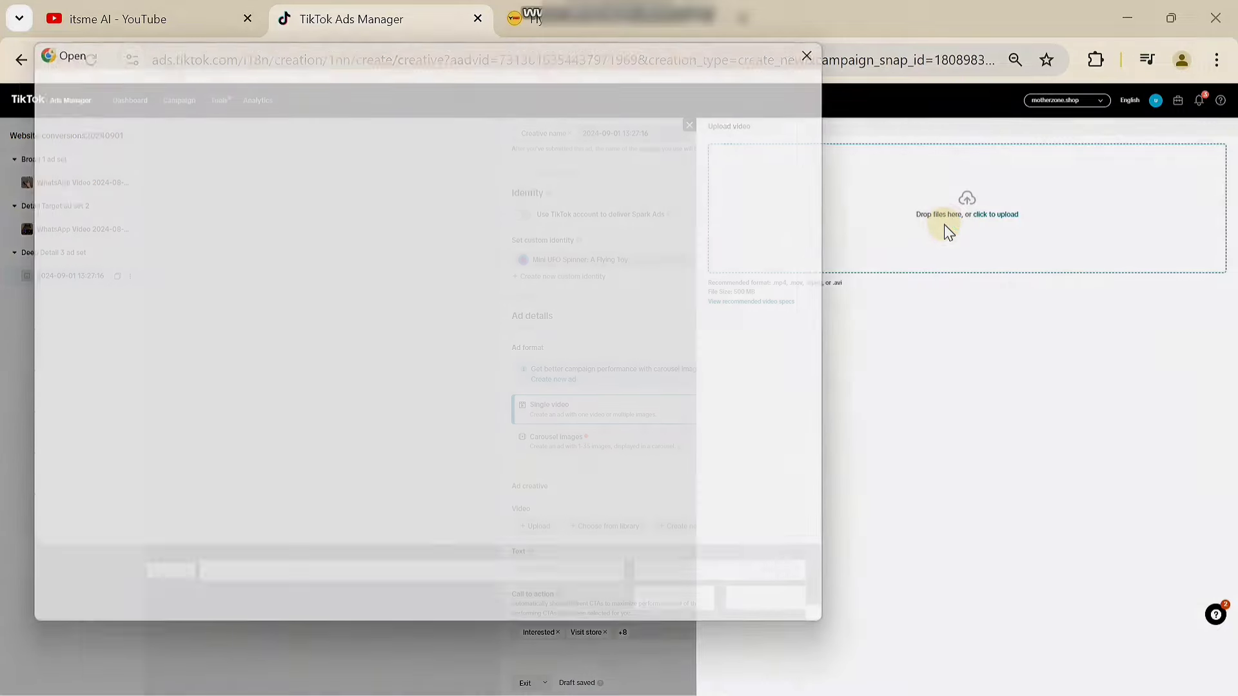
{"action": "left_click", "coordinate": [724, 254]}
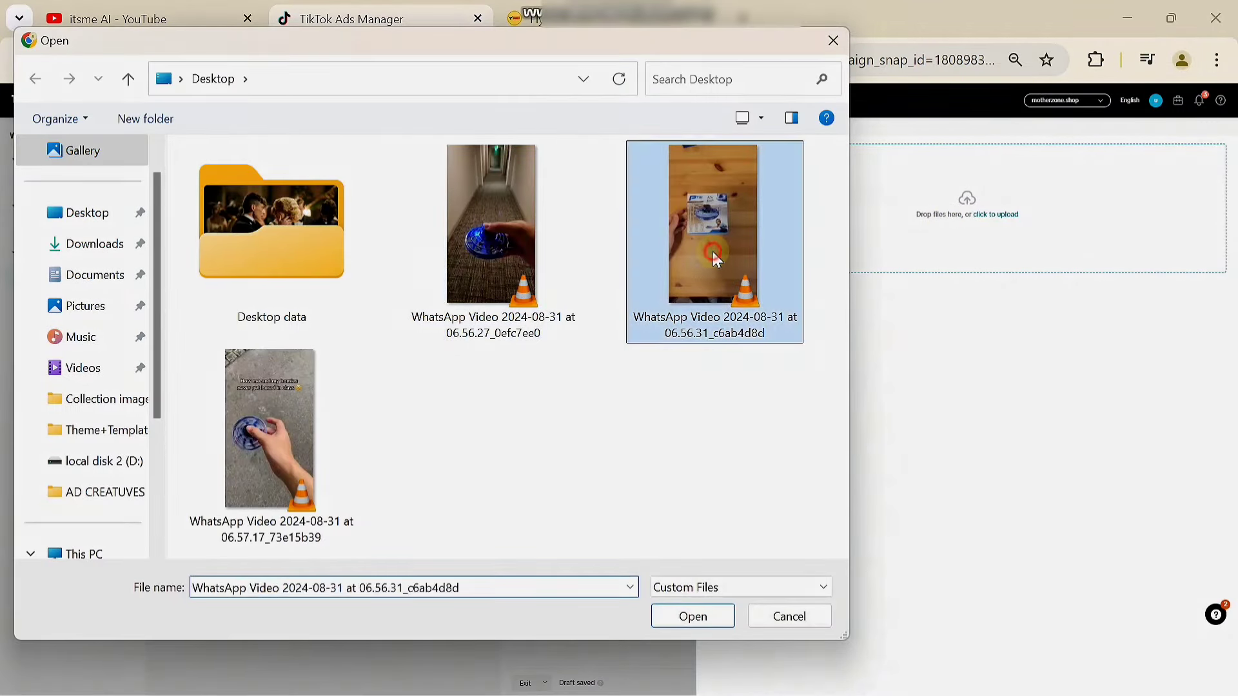
{"action": "double_click", "coordinate": [713, 252]}
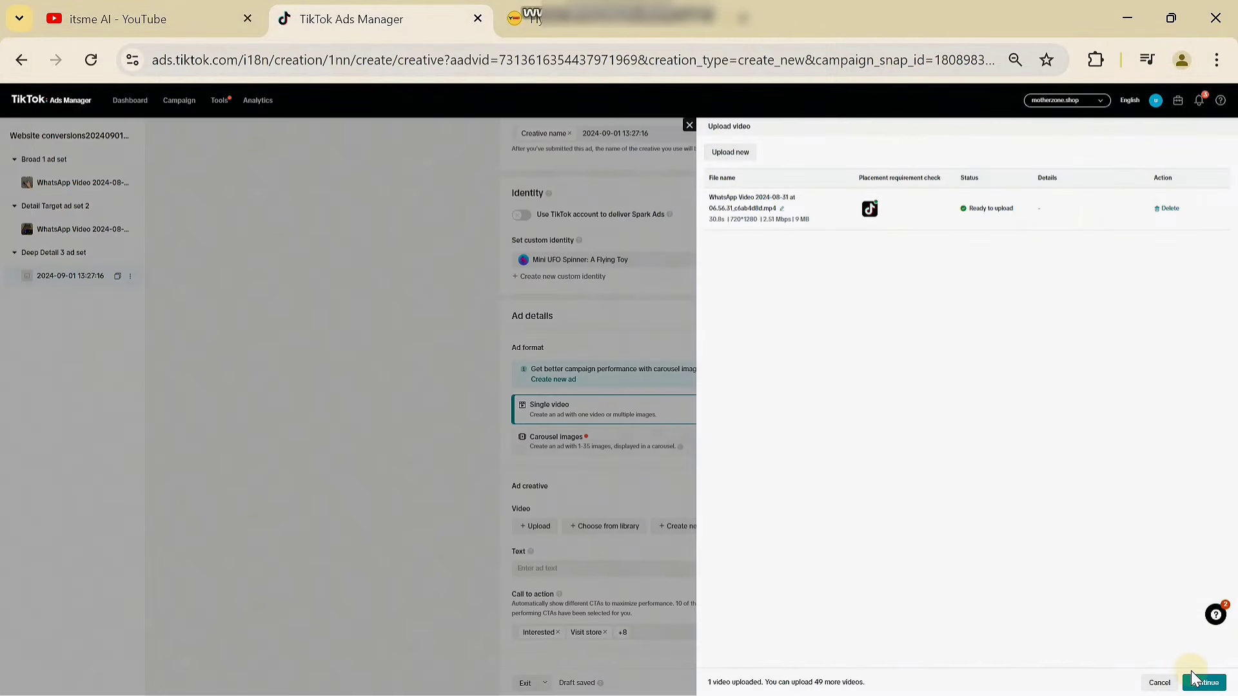
{"action": "left_click", "coordinate": [1199, 683]}
{"action": "scroll", "coordinate": [629, 312], "scroll_direction": "up", "scroll_amount": 2}
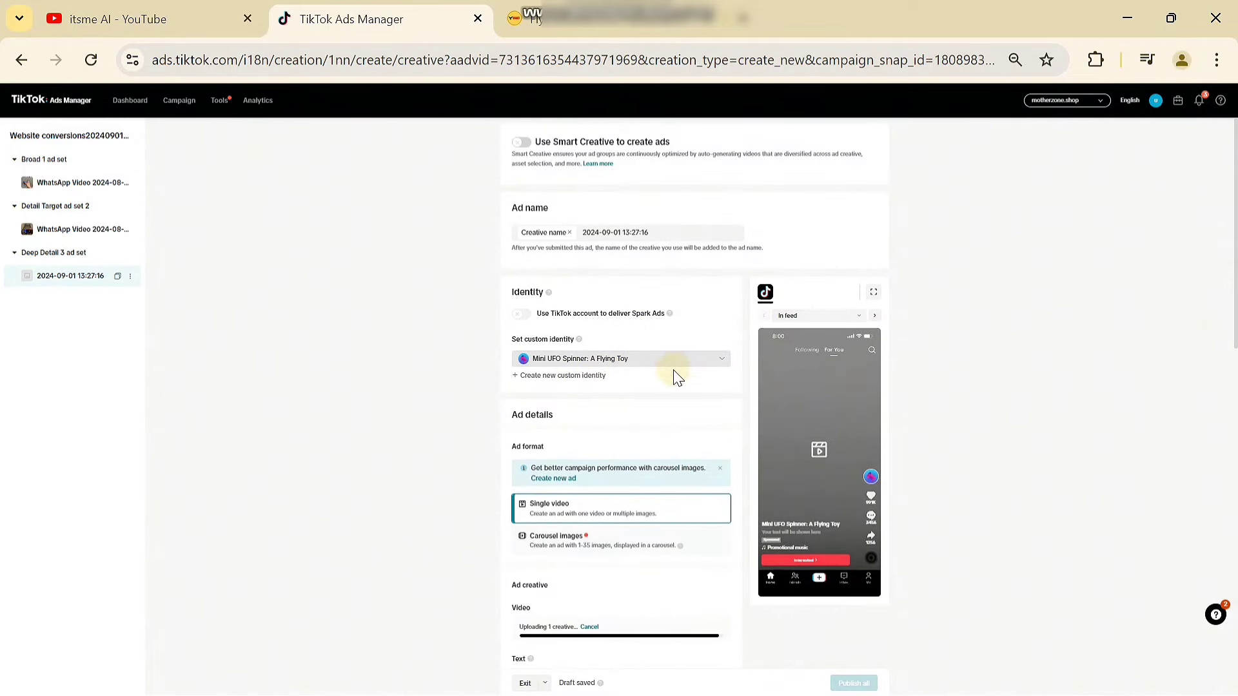
Open the ad text field of the new ad with its list of suggested texts
{"action": "scroll", "coordinate": [613, 469], "scroll_direction": "down", "scroll_amount": 2}
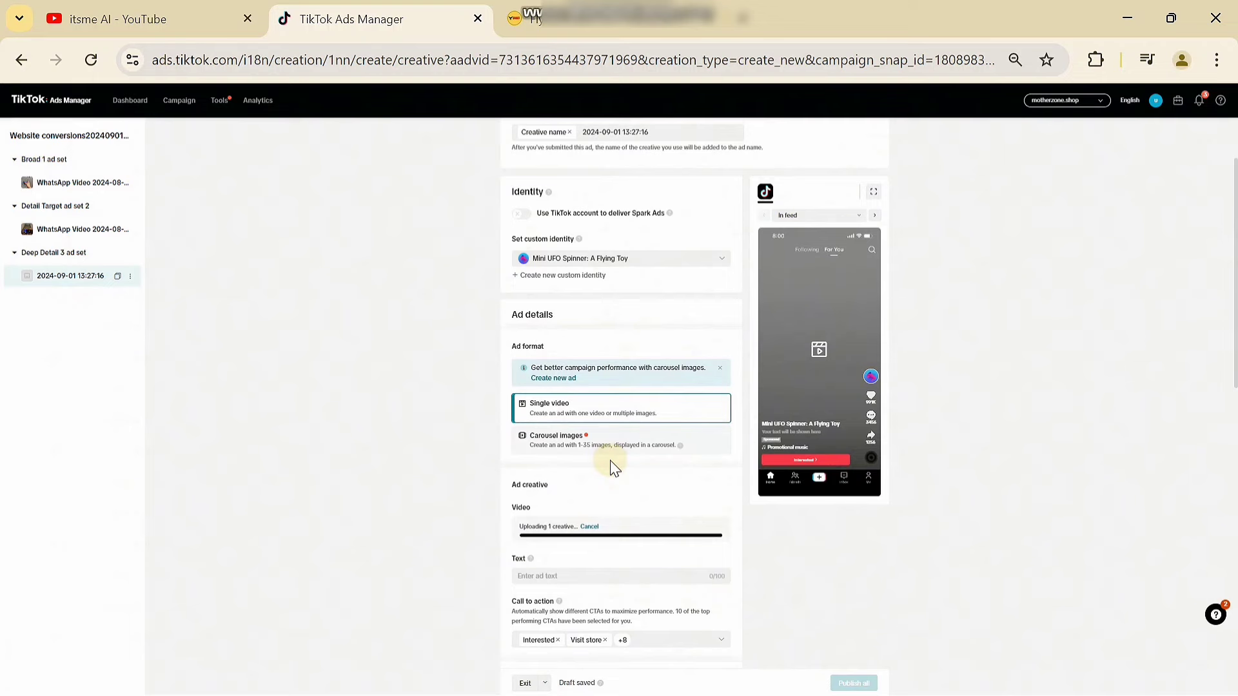
{"action": "scroll", "coordinate": [611, 461], "scroll_direction": "down", "scroll_amount": 2}
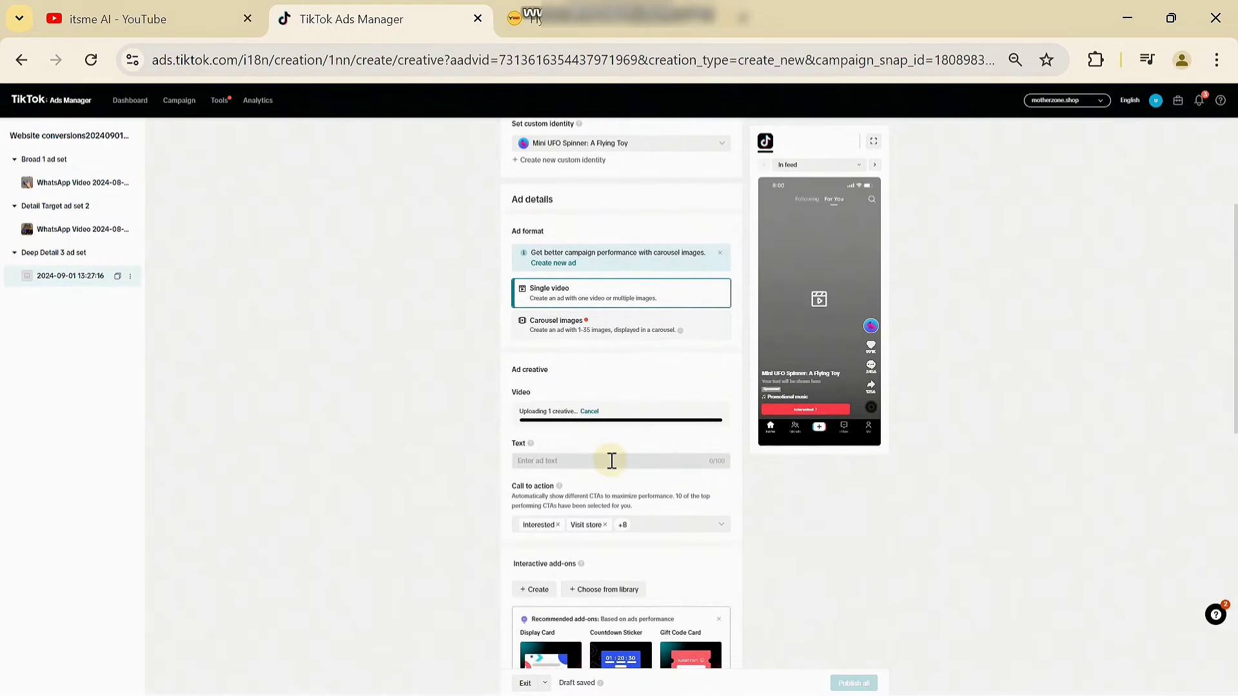
{"action": "left_click", "coordinate": [592, 460]}
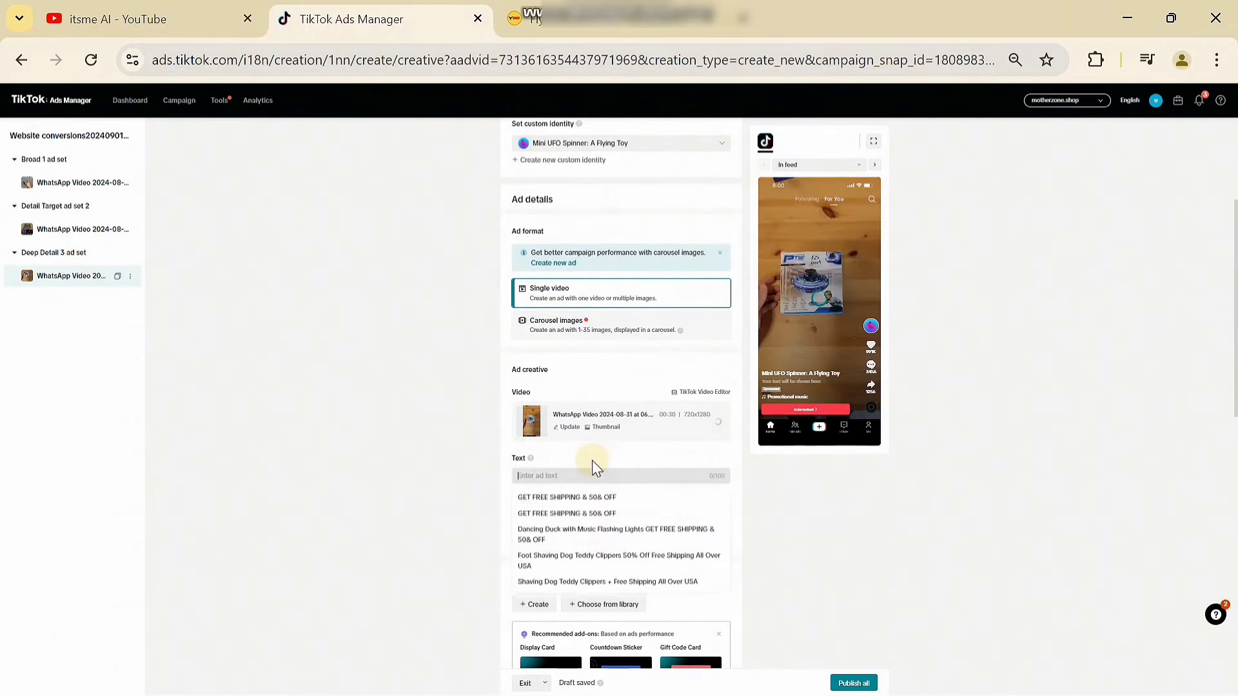
{"action": "scroll", "coordinate": [592, 460], "scroll_direction": "up", "scroll_amount": 5}
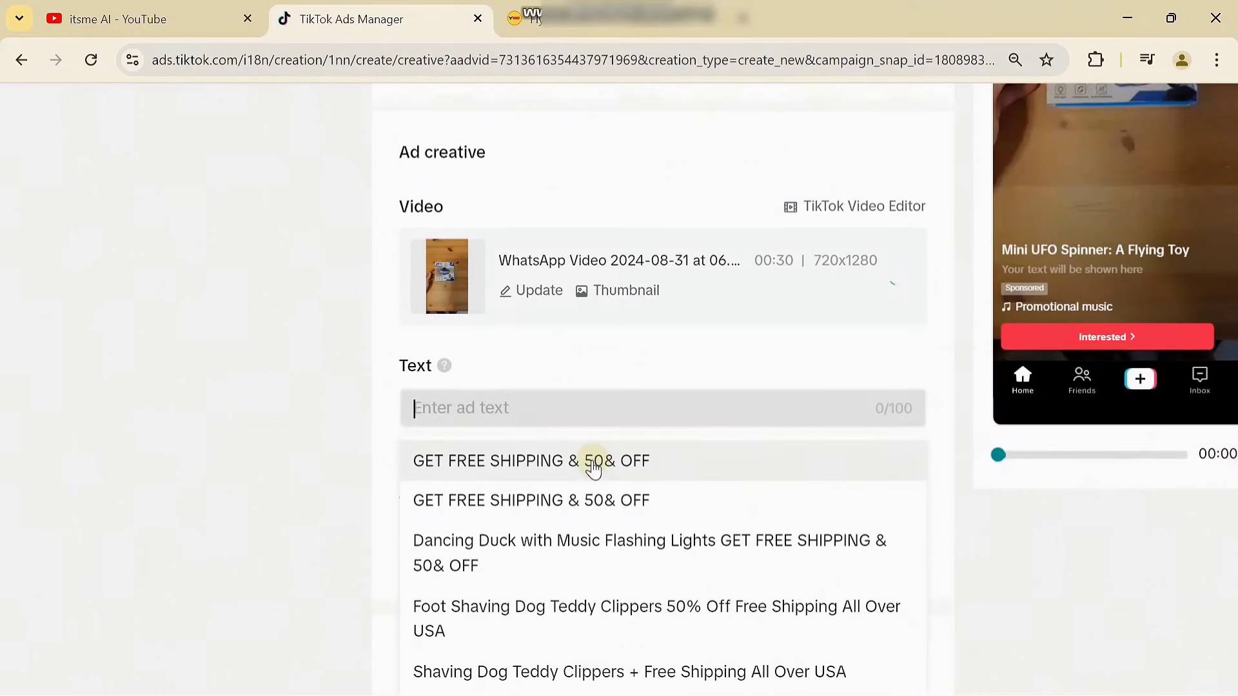
{"action": "type", "text": "LIMIT"}
{"action": "left_click", "coordinate": [538, 407]}
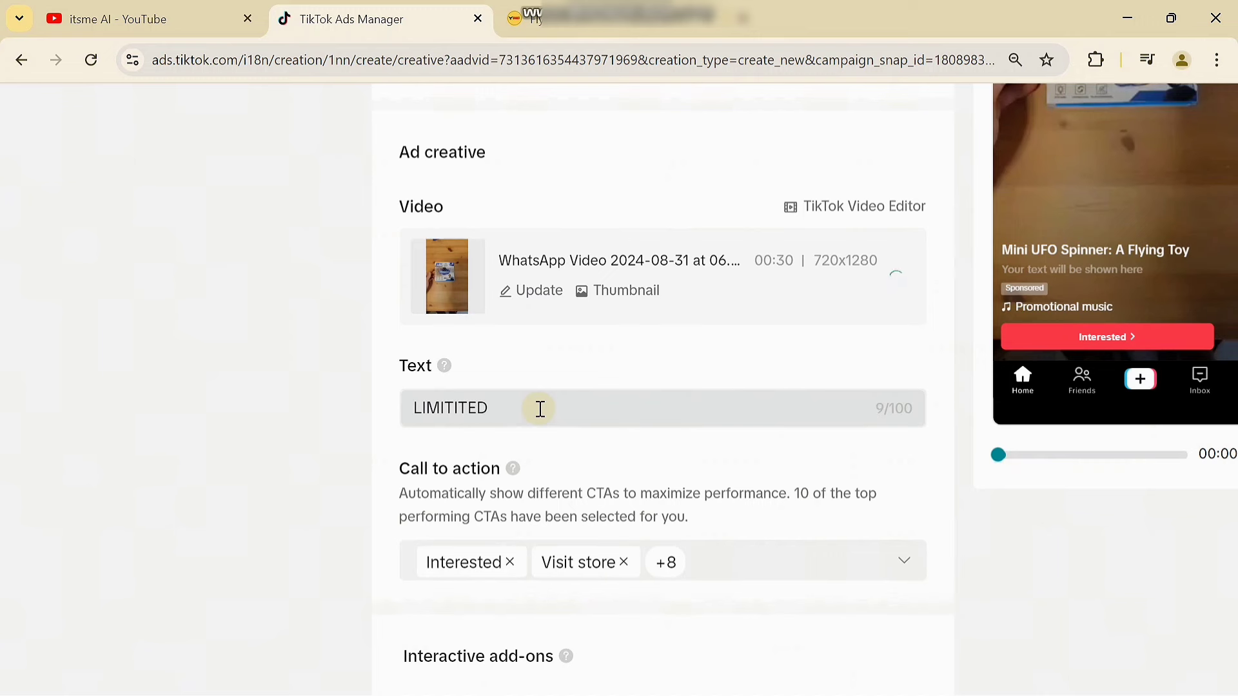
{"action": "key", "text": "ctrl+a"}
{"action": "key", "text": "BackSpace"}
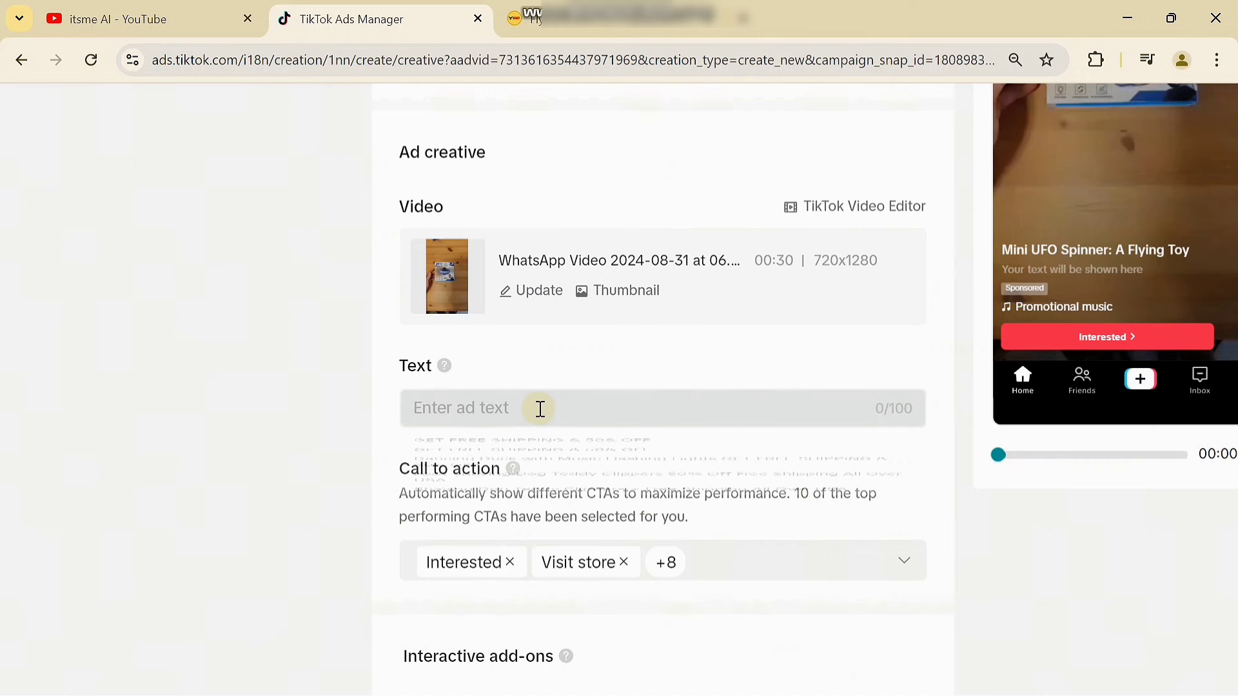
{"action": "type", "text": "I"}
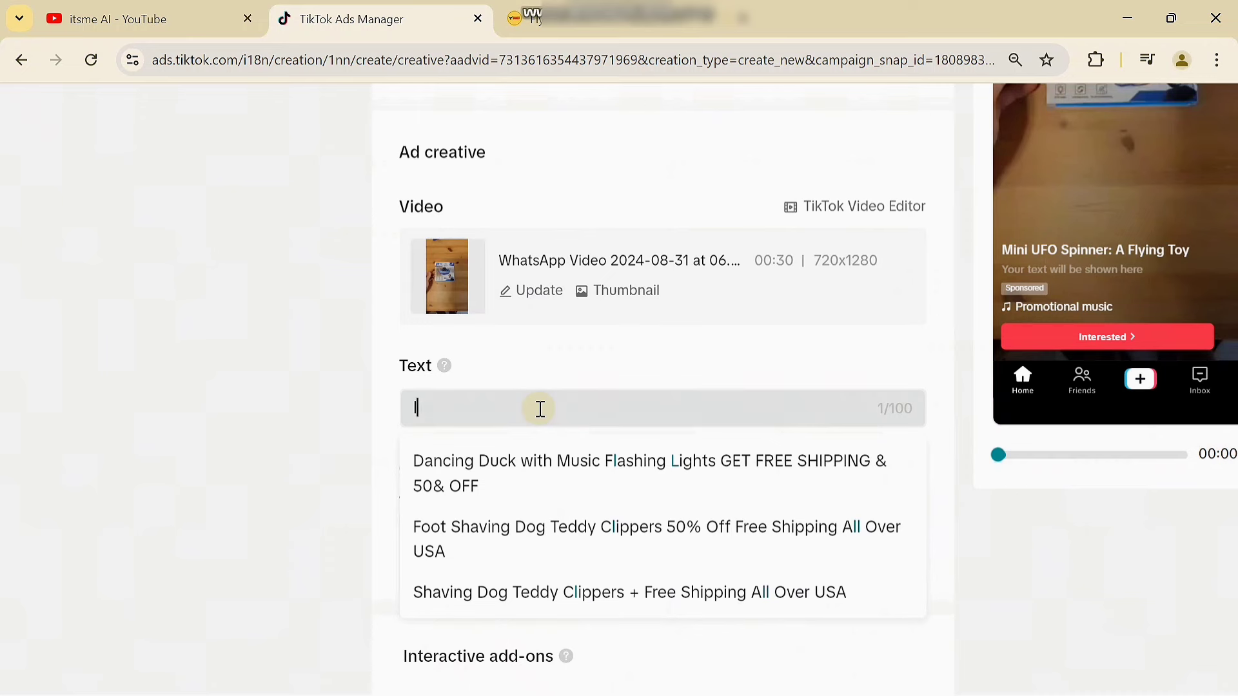
{"action": "key", "text": "BackSpace"}
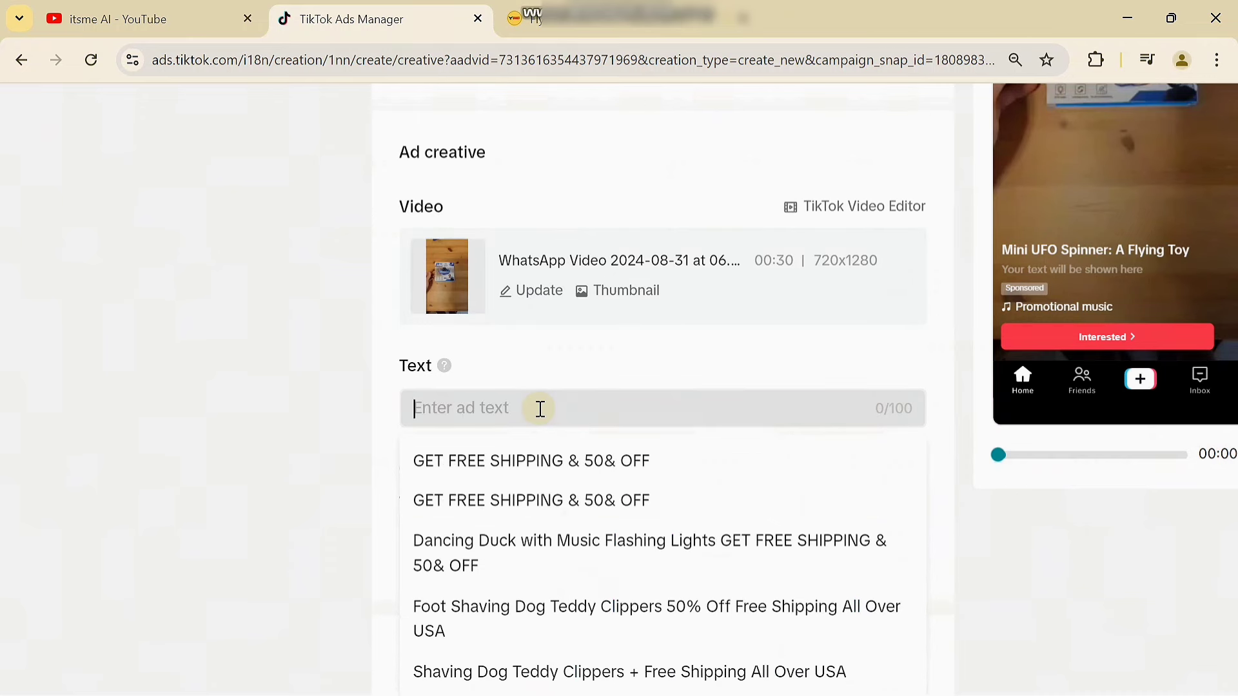
Use the suggested ad text "GET FREE SHIPPING & 50& OFF" and make Order now the only call to action
{"action": "left_click", "coordinate": [497, 465]}
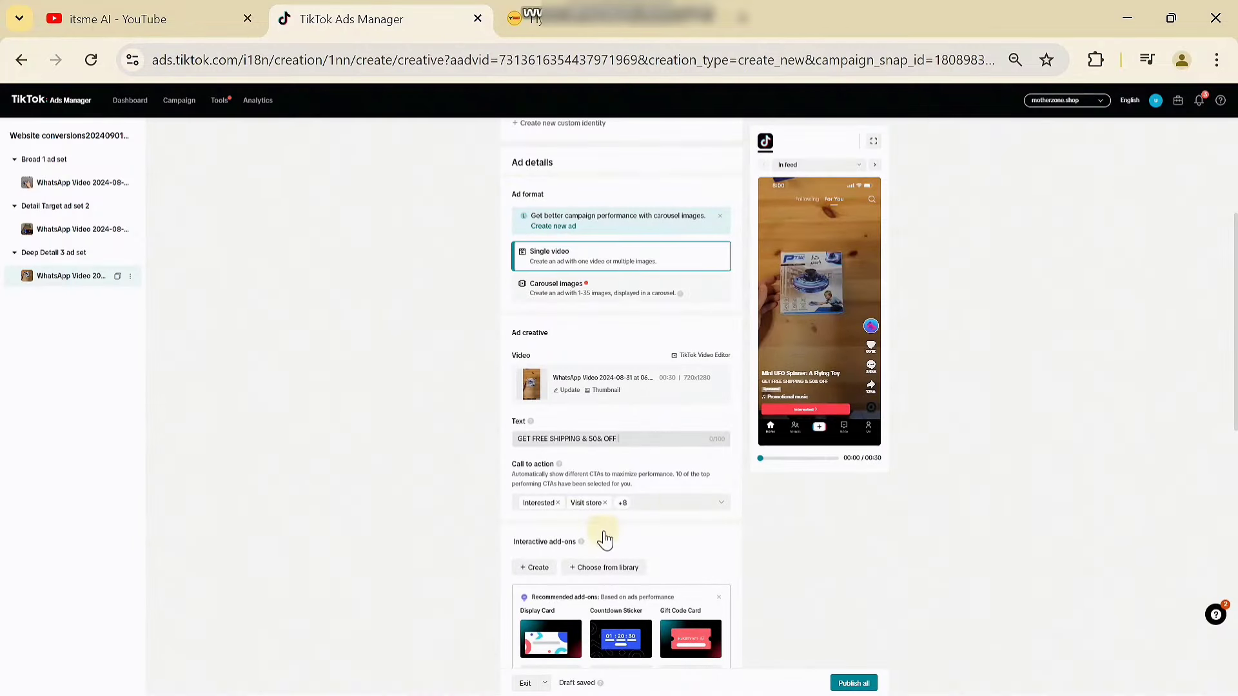
{"action": "left_click", "coordinate": [783, 562]}
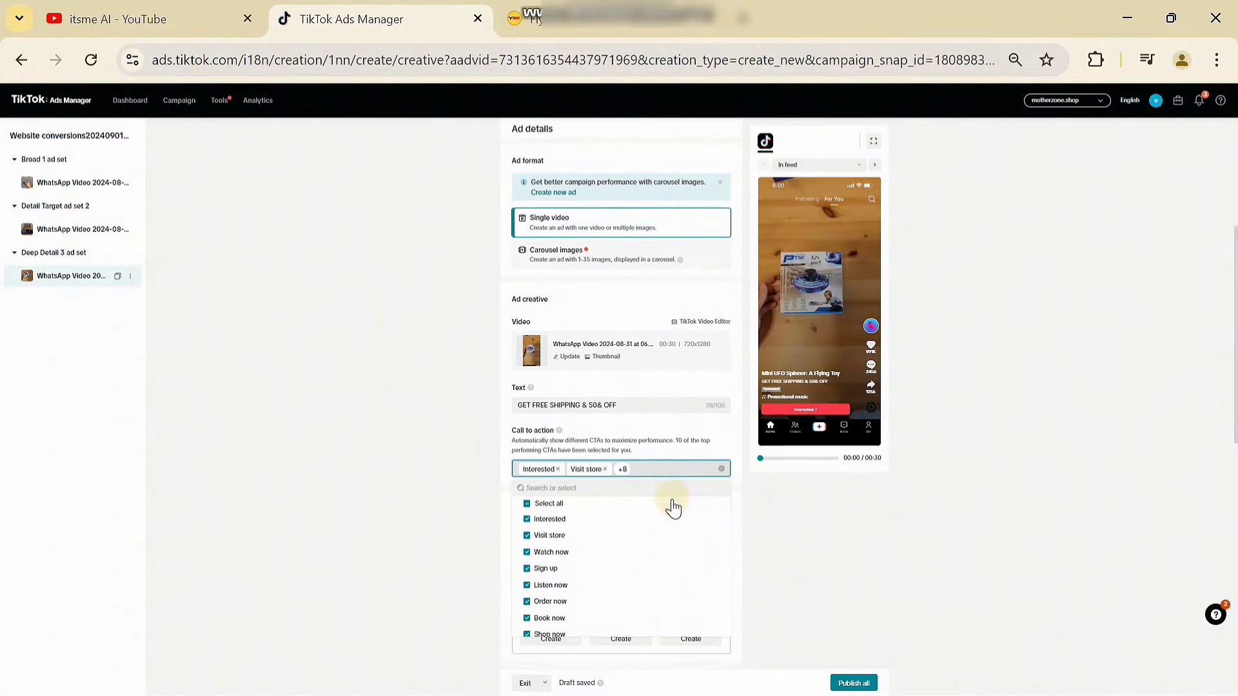
{"action": "left_click", "coordinate": [548, 501]}
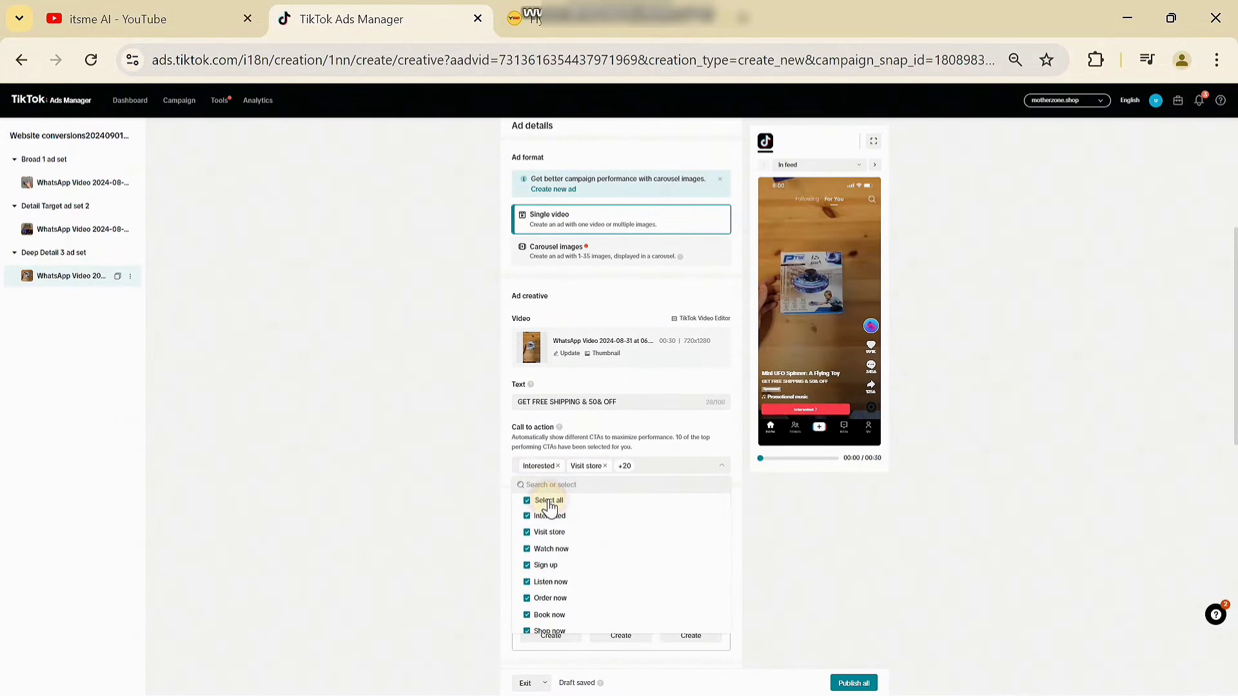
{"action": "left_click", "coordinate": [548, 502]}
{"action": "left_click", "coordinate": [550, 598]}
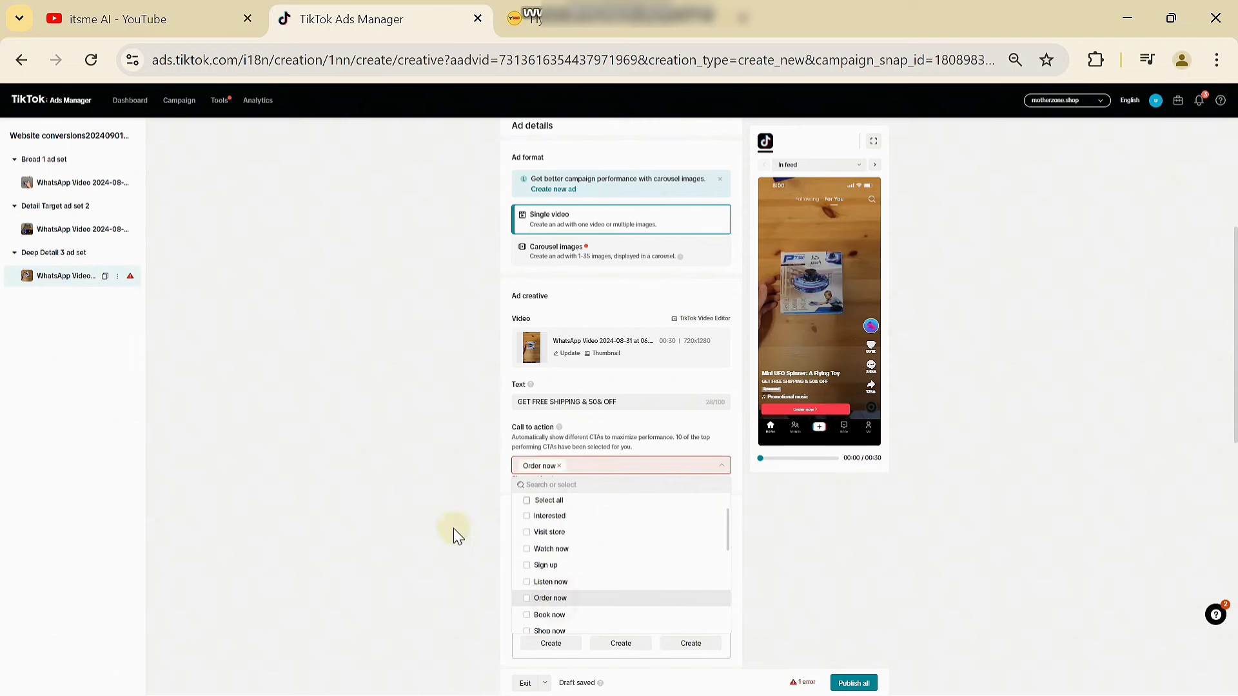
{"action": "left_click", "coordinate": [420, 506]}
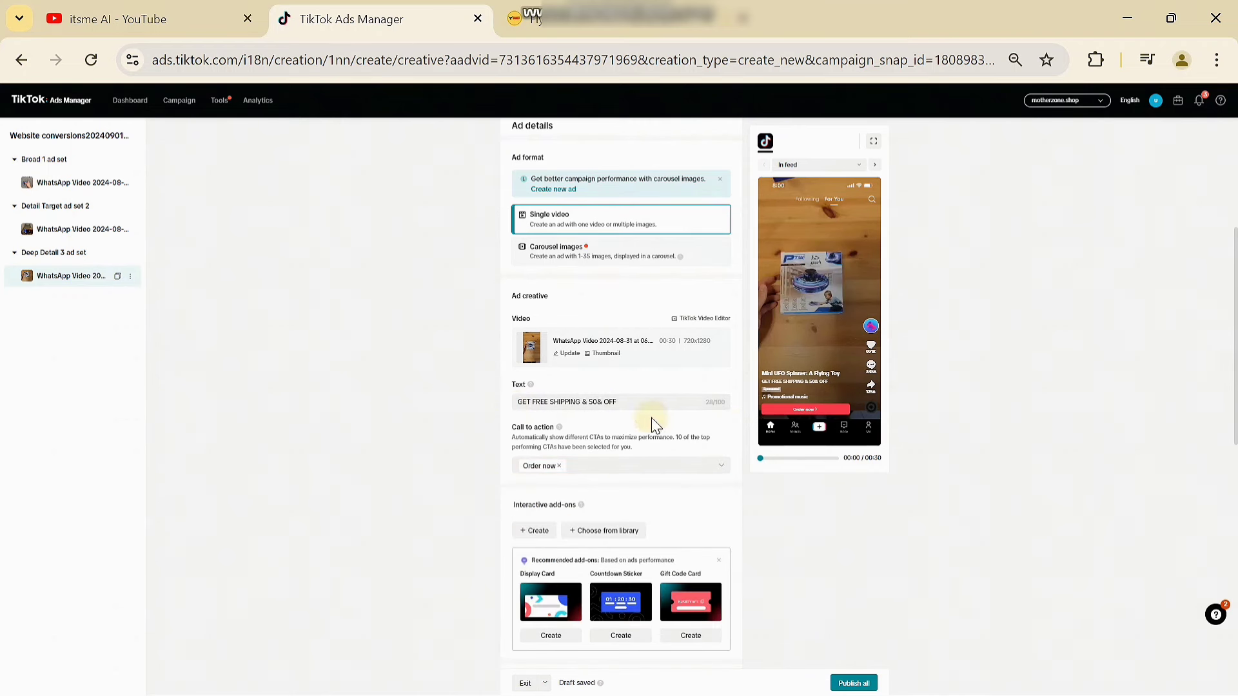
Play the ad in the enlarged in-feed preview, close it and look over the ad's name and identity settings
{"action": "mouse_move", "coordinate": [769, 419]}
{"action": "left_click", "coordinate": [871, 147]}
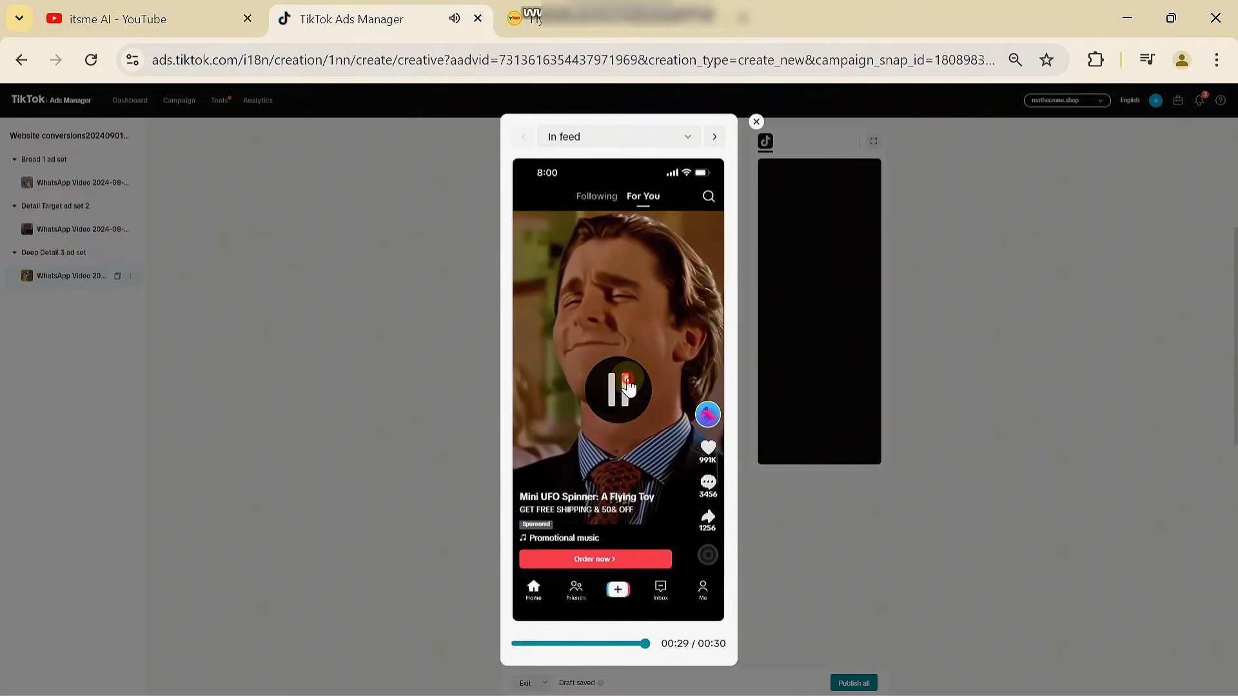
{"action": "left_click", "coordinate": [756, 122]}
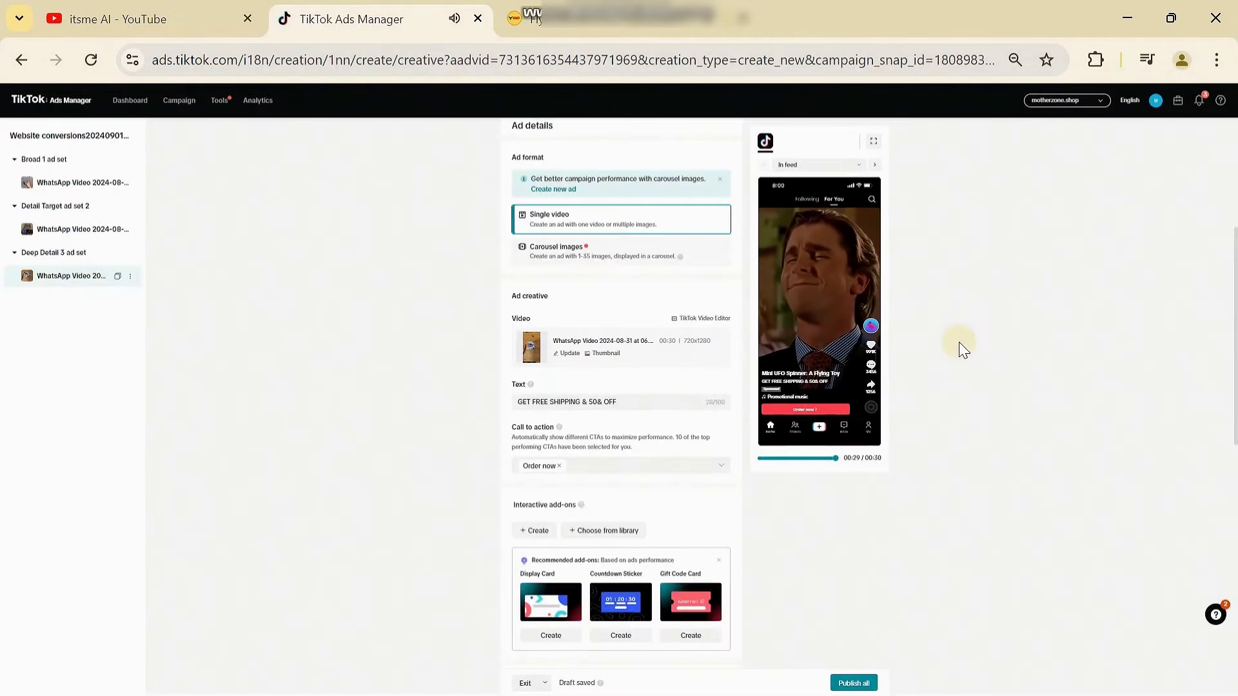
{"action": "scroll", "coordinate": [772, 308], "scroll_direction": "up", "scroll_amount": 5}
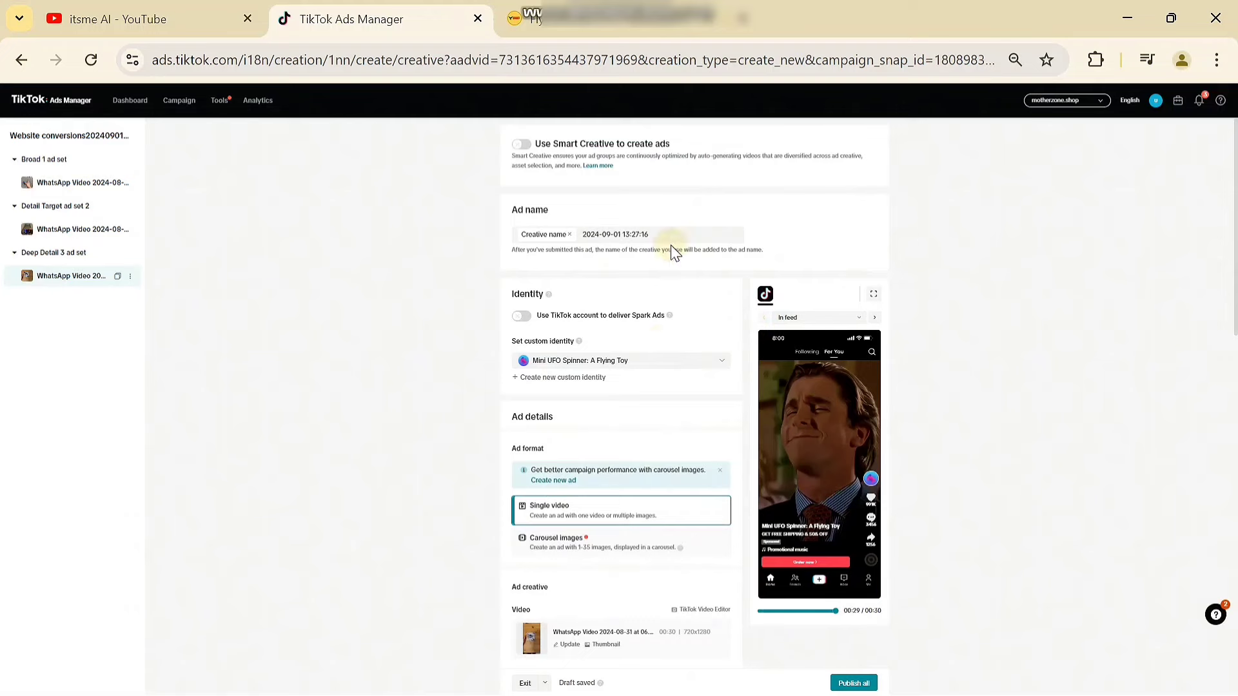
Set the ad's website destination URL to the Flynova Mini UFO Flying Spinner product page address copied from the open store page
{"action": "scroll", "coordinate": [663, 346], "scroll_direction": "down", "scroll_amount": 8}
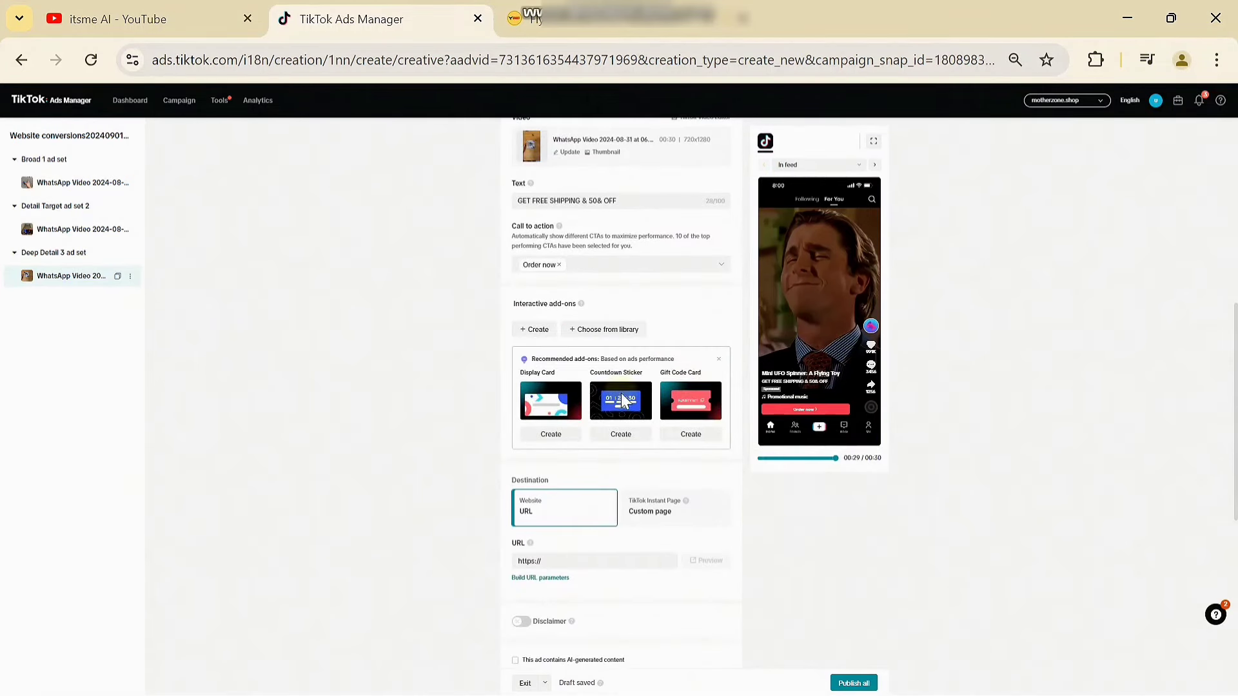
{"action": "scroll", "coordinate": [574, 552], "scroll_direction": "down", "scroll_amount": 2}
{"action": "triple_click", "coordinate": [552, 445]}
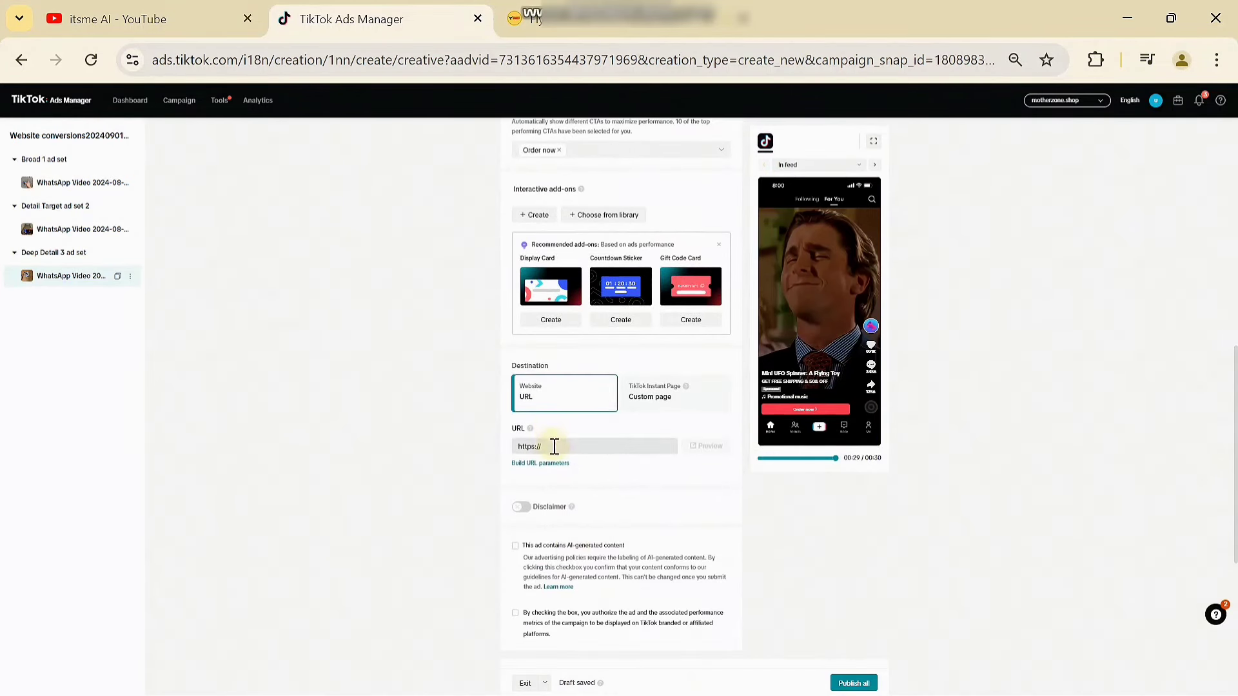
{"action": "left_click", "coordinate": [509, 14]}
{"action": "left_click", "coordinate": [359, 58]}
{"action": "key", "text": "ctrl+c"}
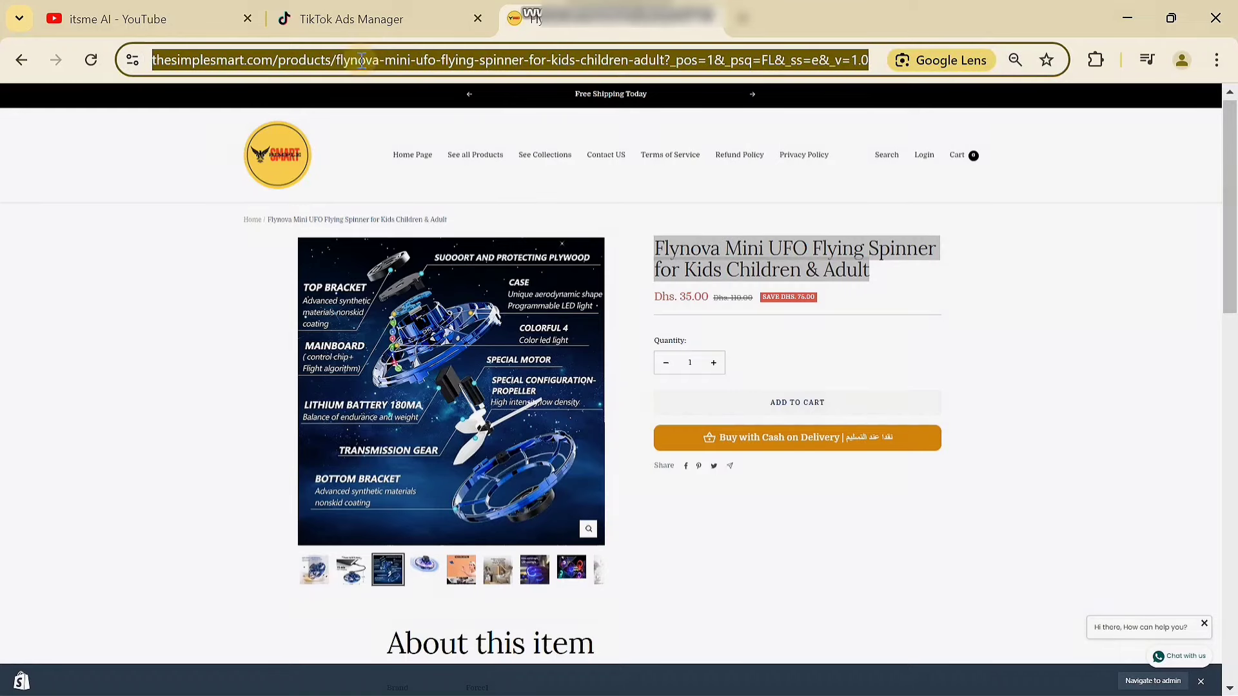
{"action": "left_click", "coordinate": [391, 14]}
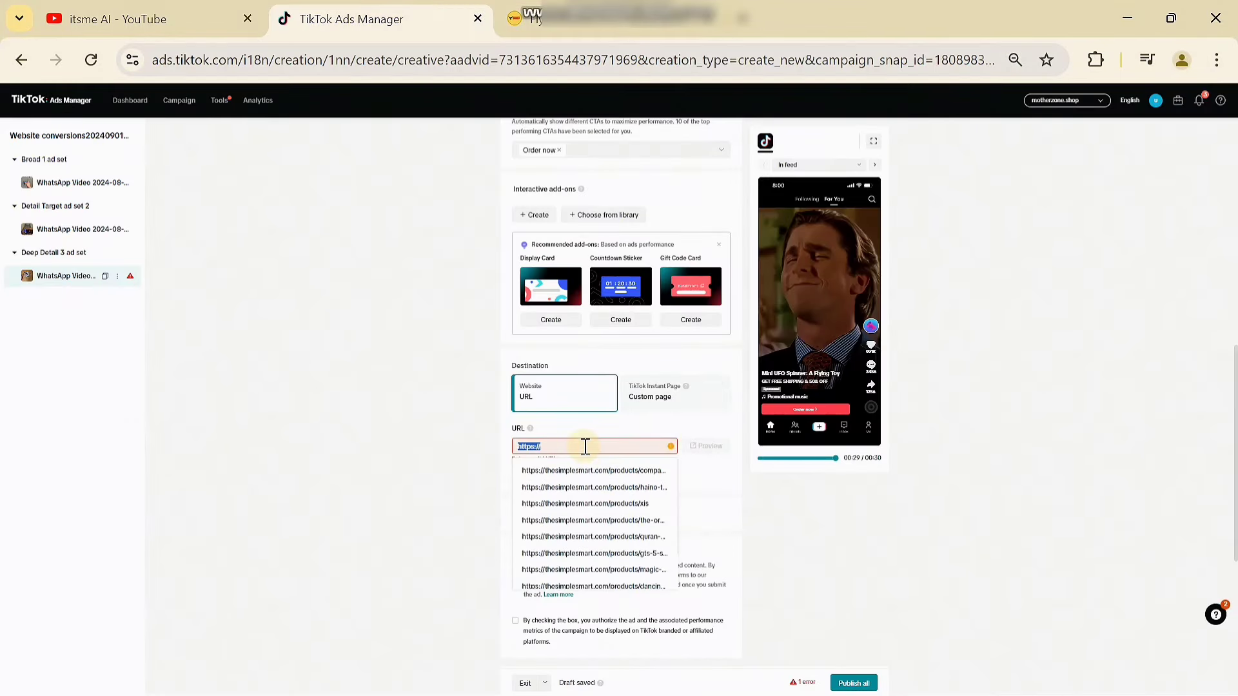
{"action": "key", "text": "ctrl+v"}
{"action": "left_click", "coordinate": [429, 455]}
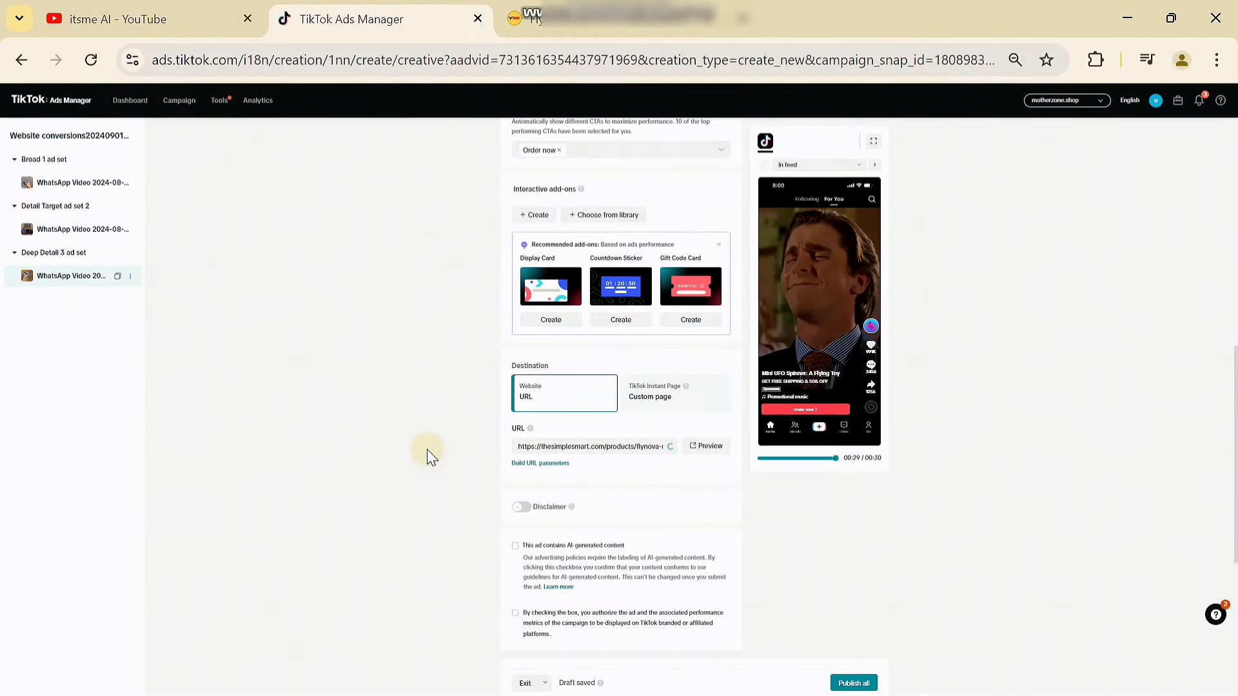
Collapse the ad groups Broad 1 ad set, Detail Target ad set 2 and Deep Detail 3 ad set in the campaign structure
{"action": "scroll", "coordinate": [802, 508], "scroll_direction": "down", "scroll_amount": 5}
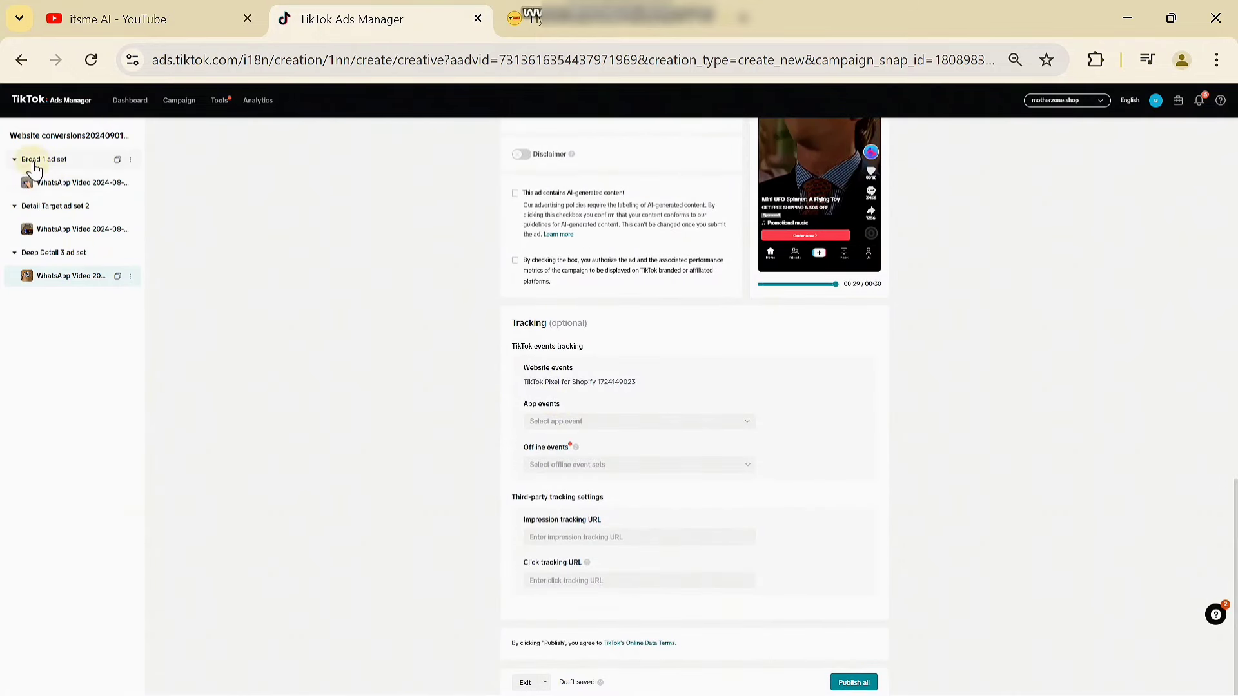
{"action": "left_click", "coordinate": [14, 160]}
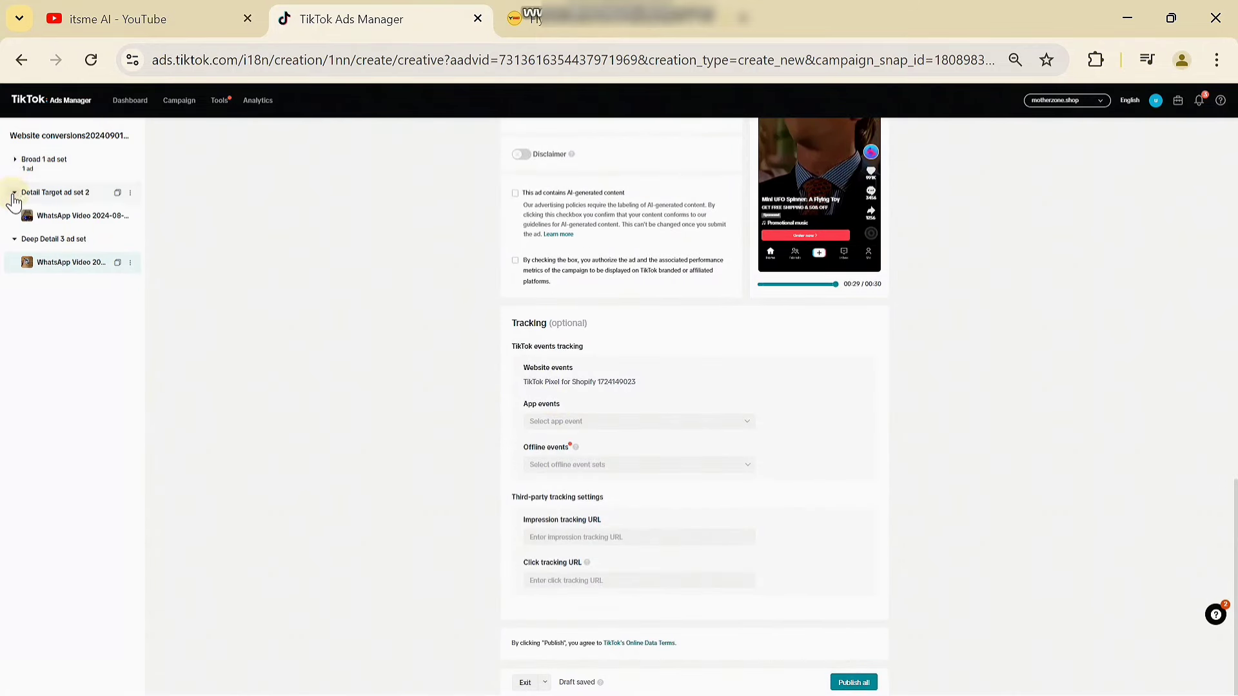
{"action": "left_click", "coordinate": [14, 192]}
{"action": "left_click", "coordinate": [13, 226]}
Publish all ads of the campaign and return to the campaigns overview
{"action": "scroll", "coordinate": [746, 349], "scroll_direction": "up", "scroll_amount": 10}
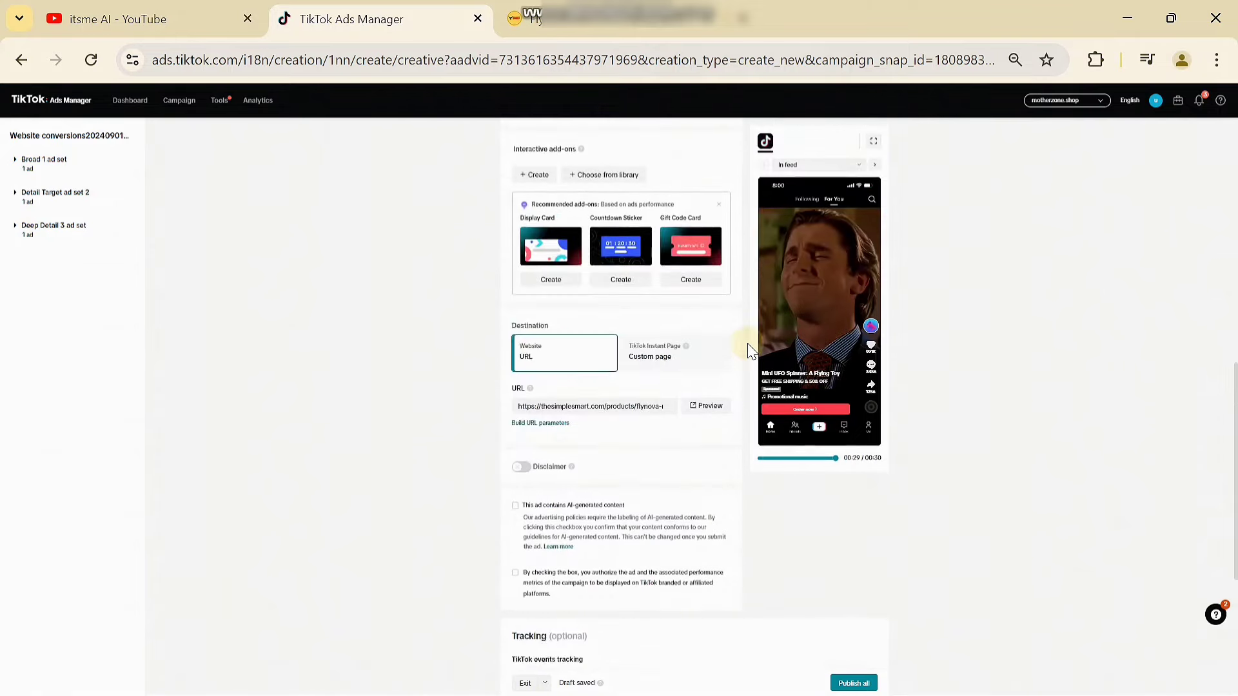
{"action": "scroll", "coordinate": [810, 284], "scroll_direction": "up", "scroll_amount": 4}
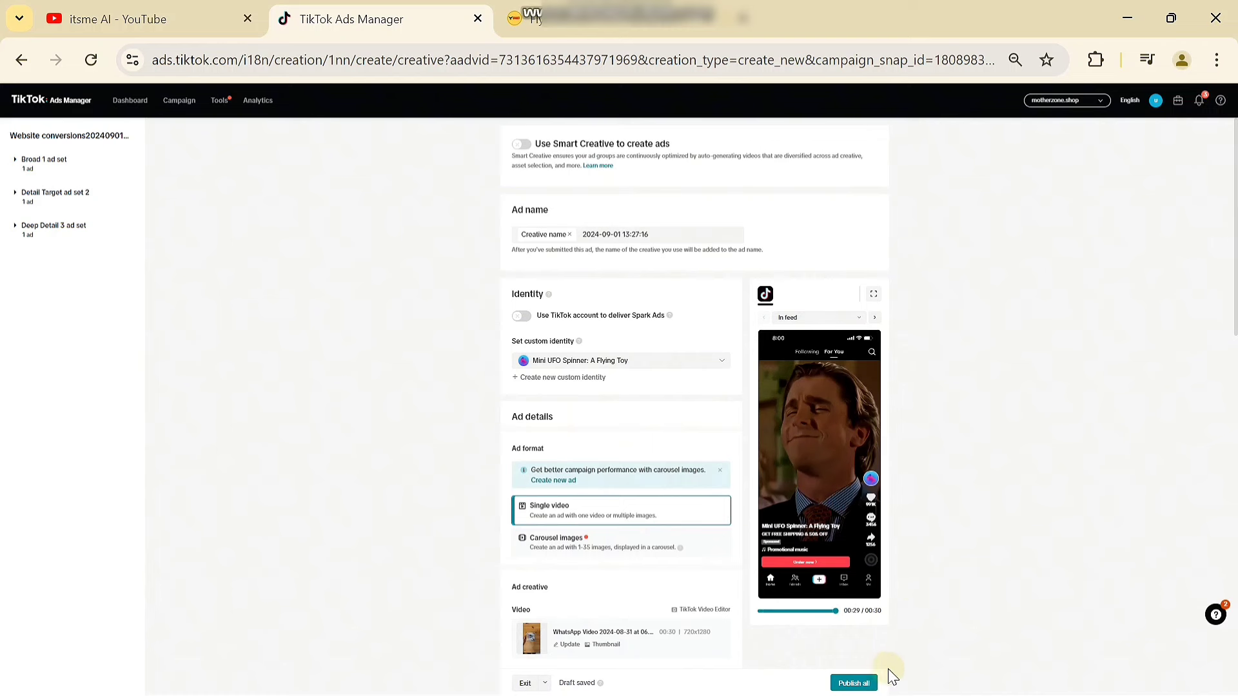
{"action": "left_click", "coordinate": [856, 683]}
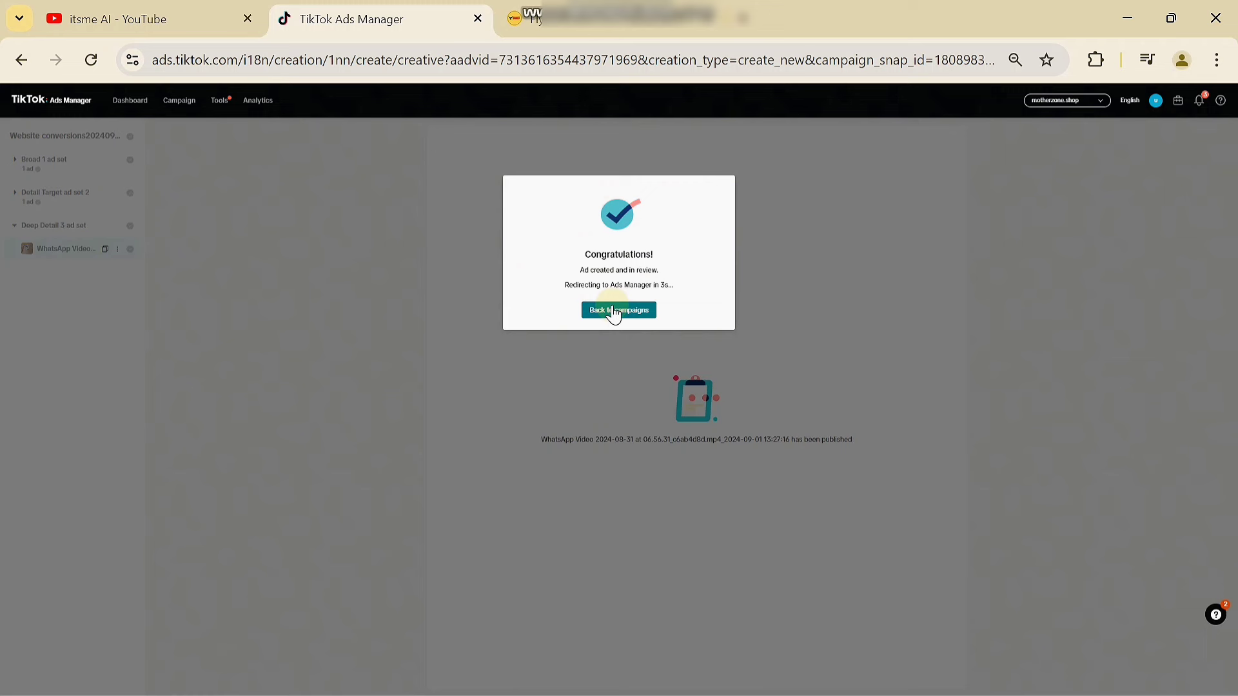
{"action": "left_click", "coordinate": [613, 314]}
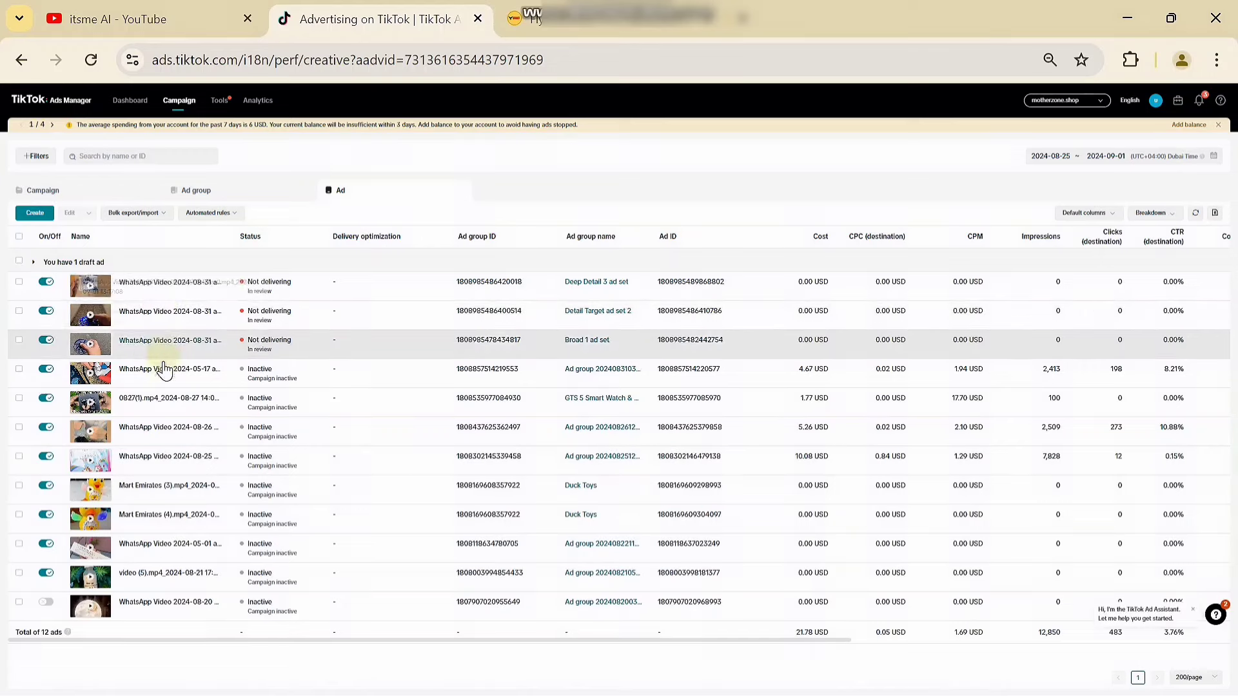
Look over the published ads, ad groups and campaign with their delivery status and budgets
{"action": "mouse_move", "coordinate": [176, 278]}
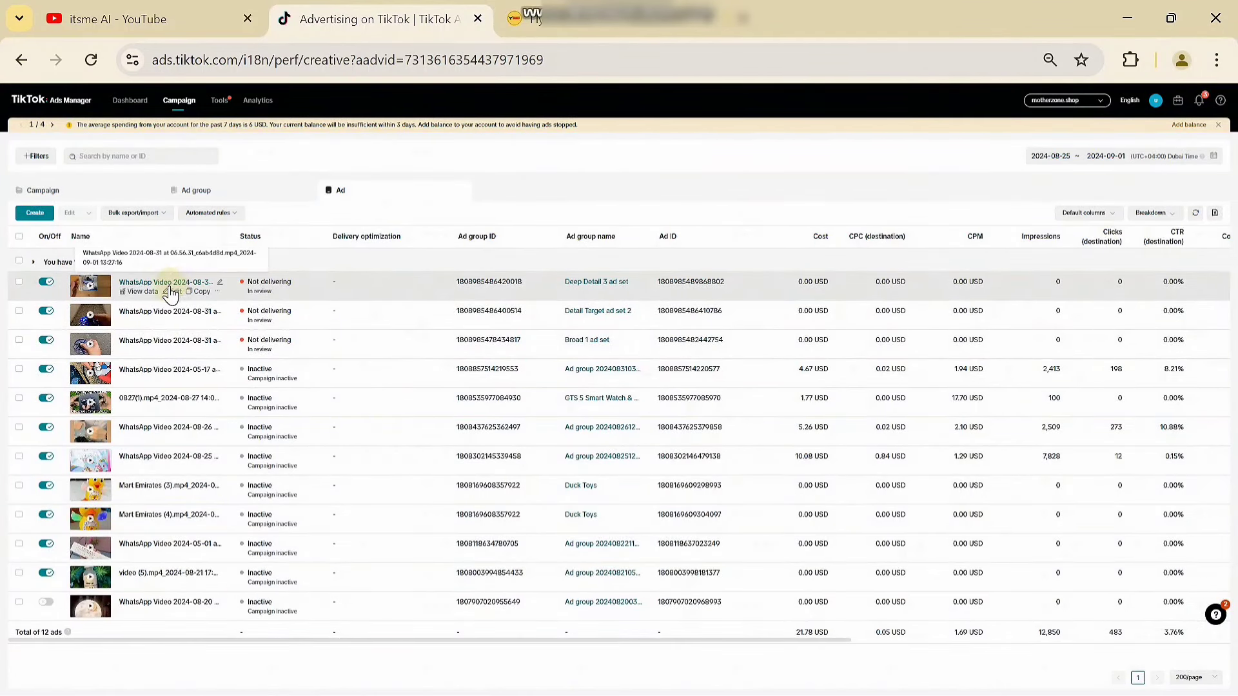
{"action": "left_click", "coordinate": [220, 195]}
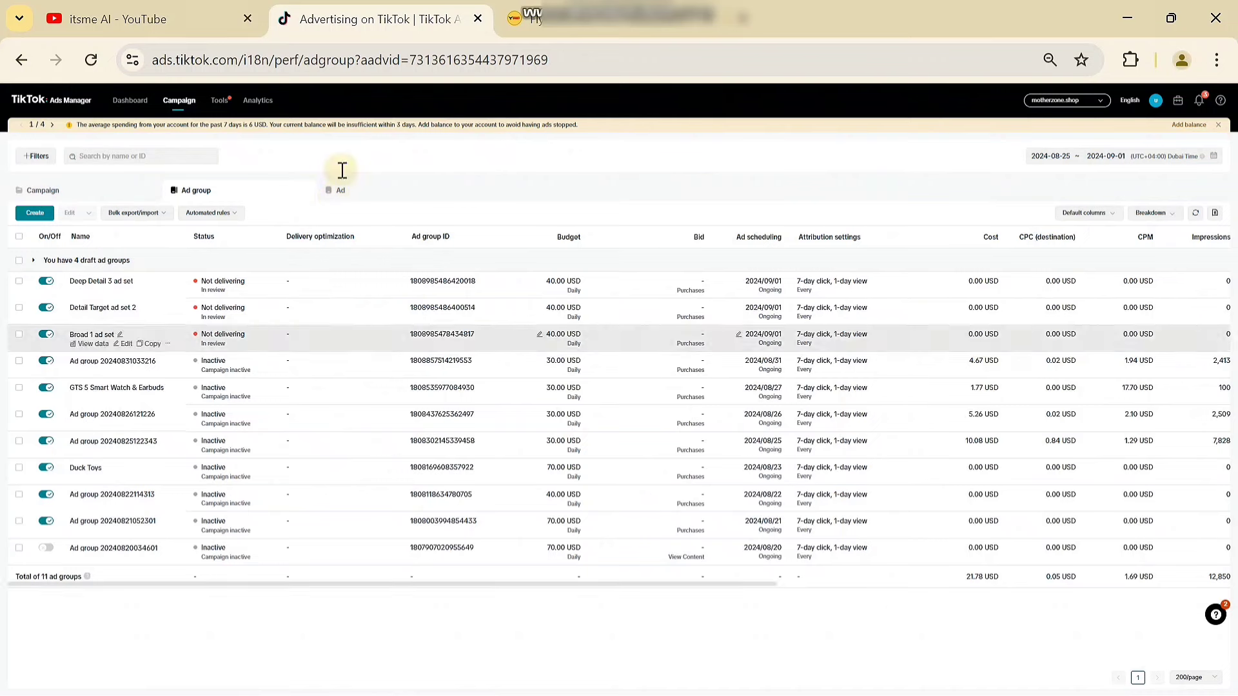
{"action": "left_click", "coordinate": [99, 195]}
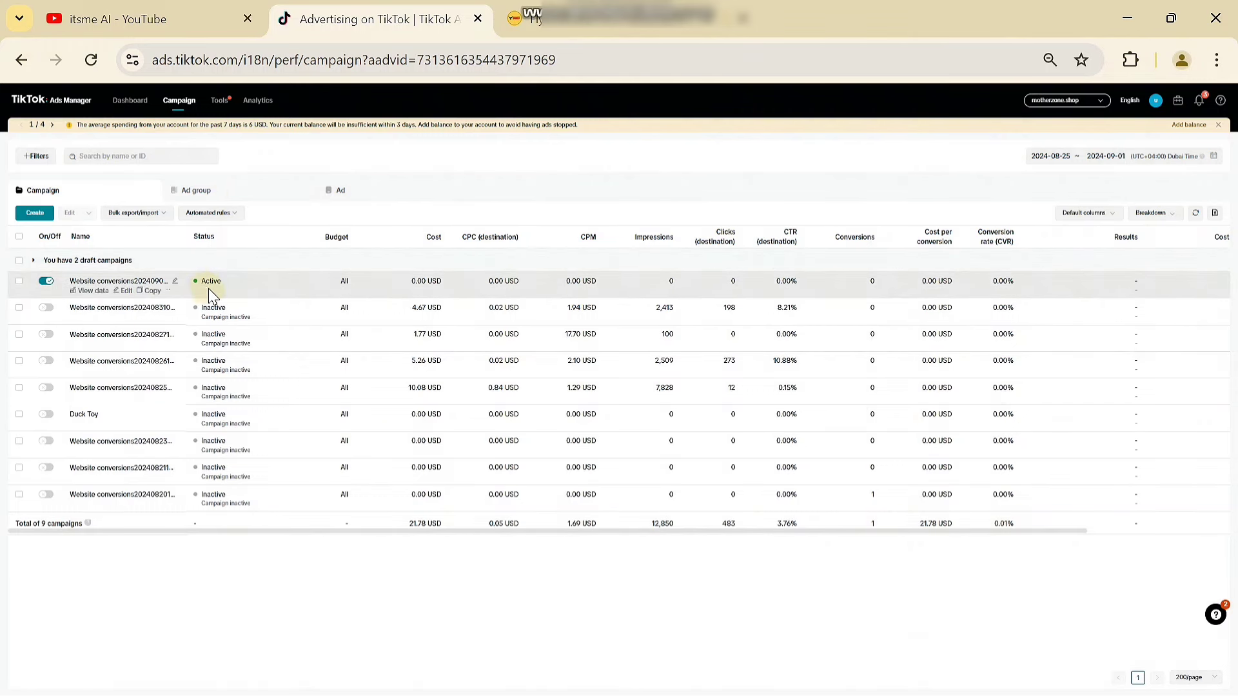
{"action": "left_click", "coordinate": [235, 194]}
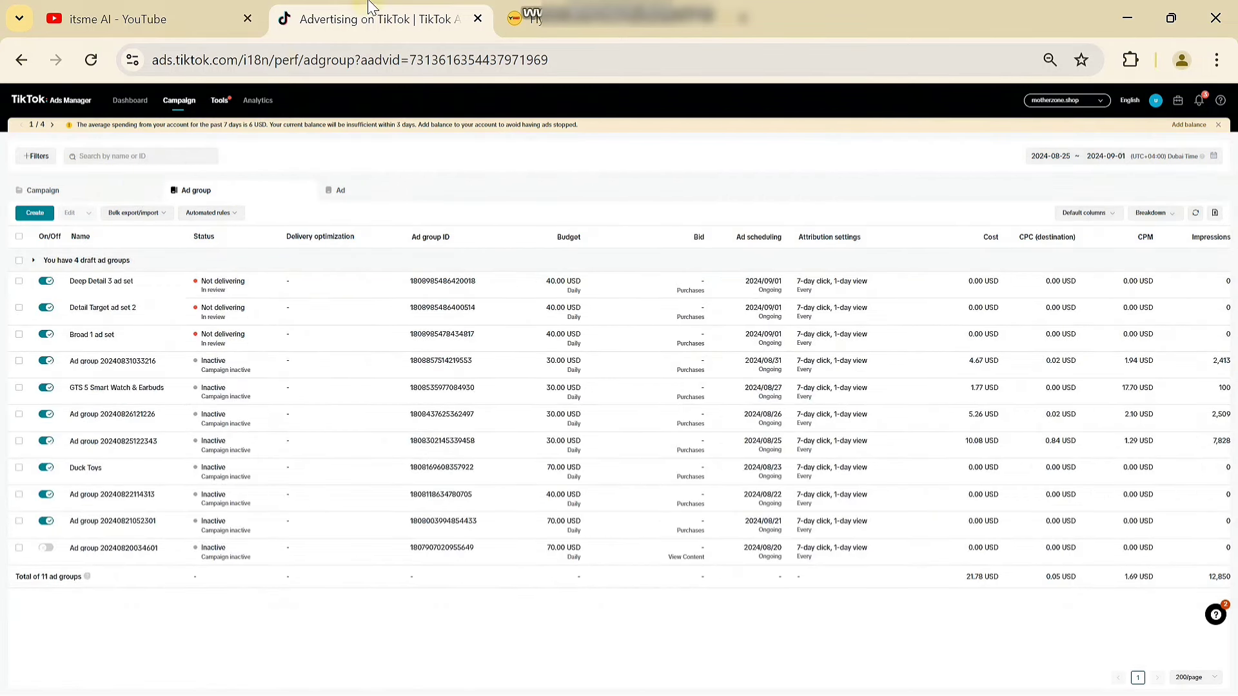
Switch to the YouTube channel page and copy the share link of the video "How to Start Dropshipping in Saudi Arabia & UAE"
{"action": "left_click", "coordinate": [148, 19]}
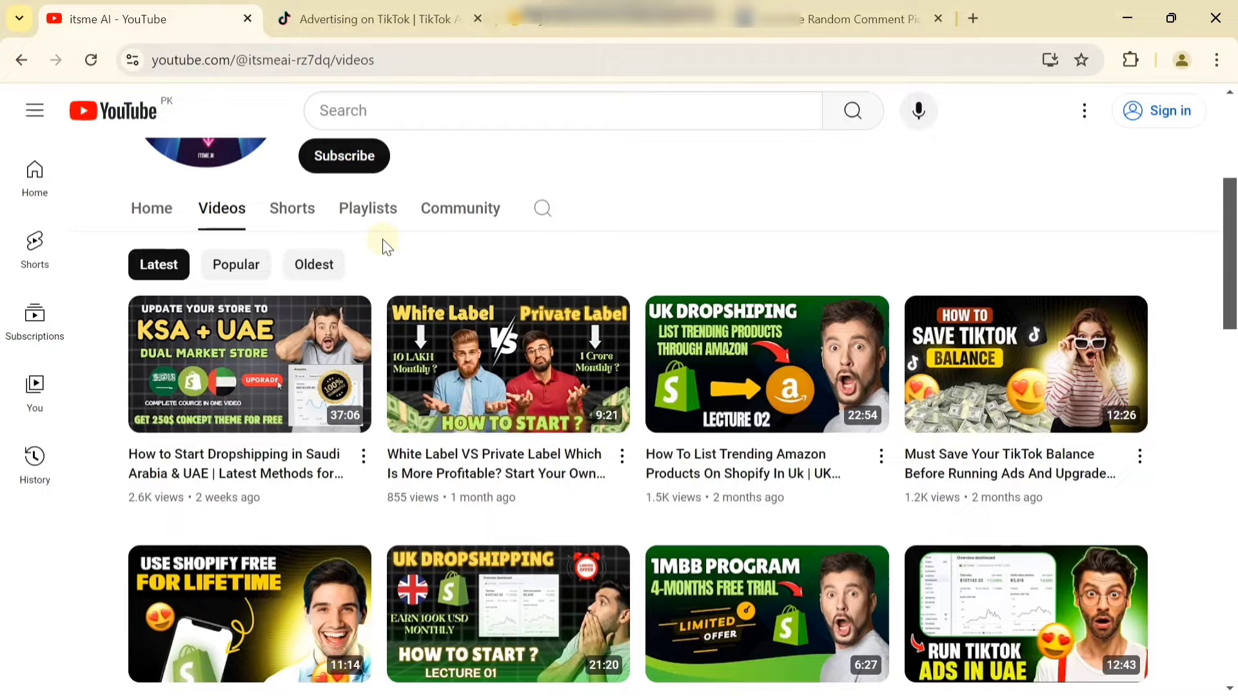
{"action": "scroll", "coordinate": [385, 245], "scroll_direction": "up", "scroll_amount": 4}
{"action": "scroll", "coordinate": [385, 245], "scroll_direction": "down", "scroll_amount": 5}
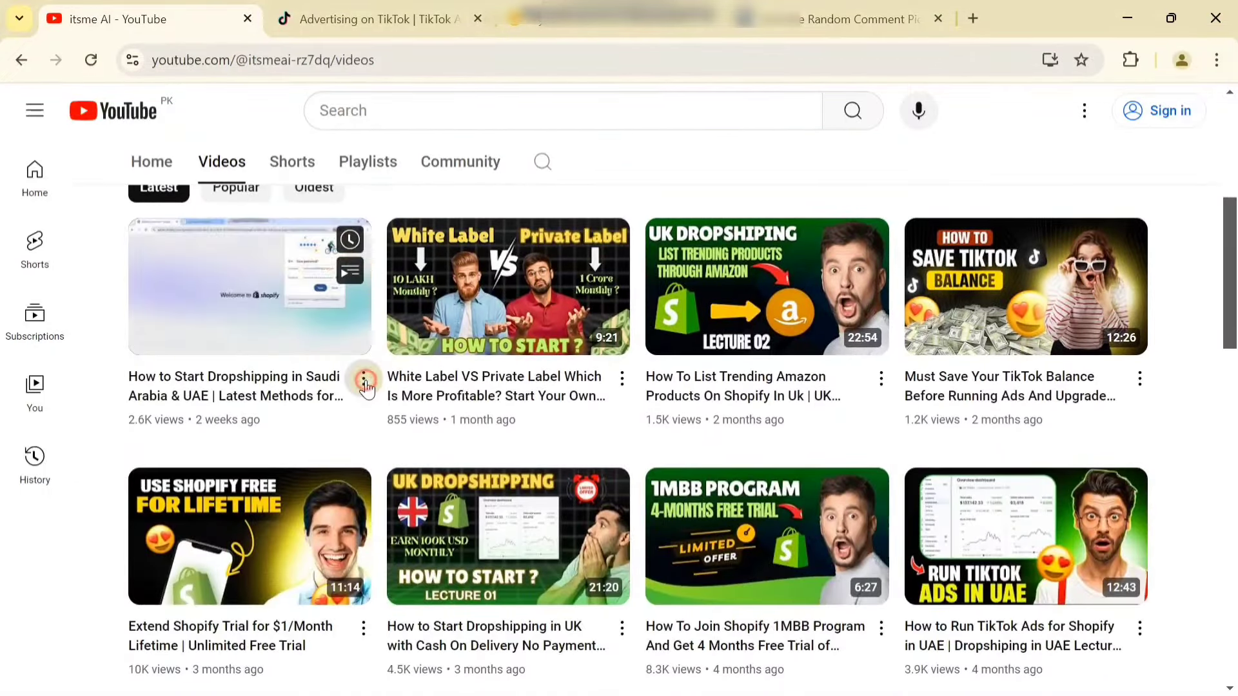
{"action": "left_click", "coordinate": [363, 380]}
{"action": "left_click", "coordinate": [418, 497]}
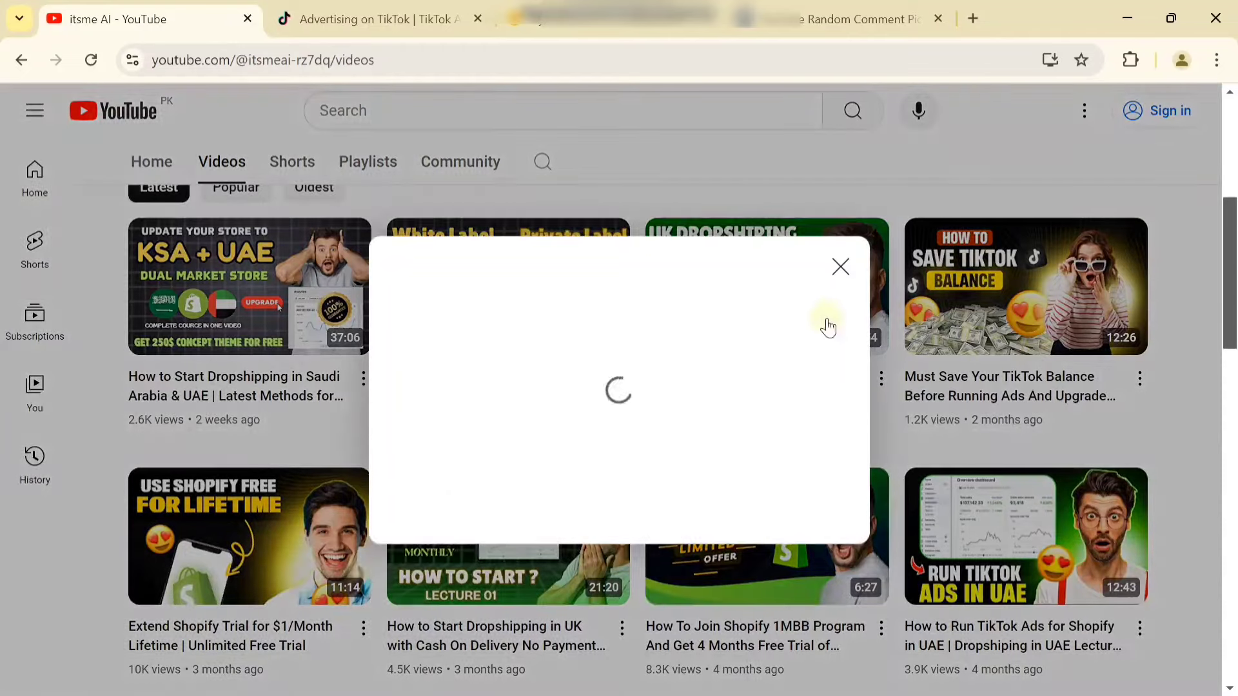
{"action": "left_click", "coordinate": [814, 429]}
{"action": "left_click", "coordinate": [839, 263]}
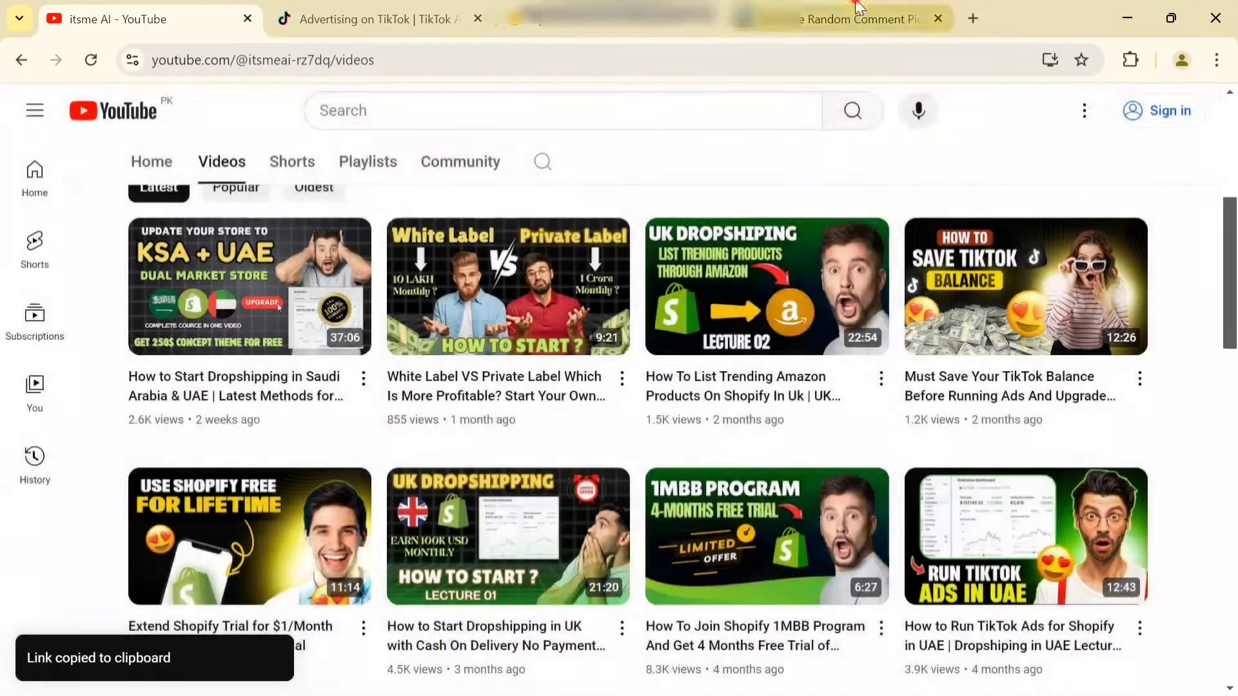
Switch to the YouTube Comment Picker page, close the advertisement and enter the copied link as the YouTube video link
{"action": "left_click", "coordinate": [851, 19]}
{"action": "left_click", "coordinate": [1117, 198]}
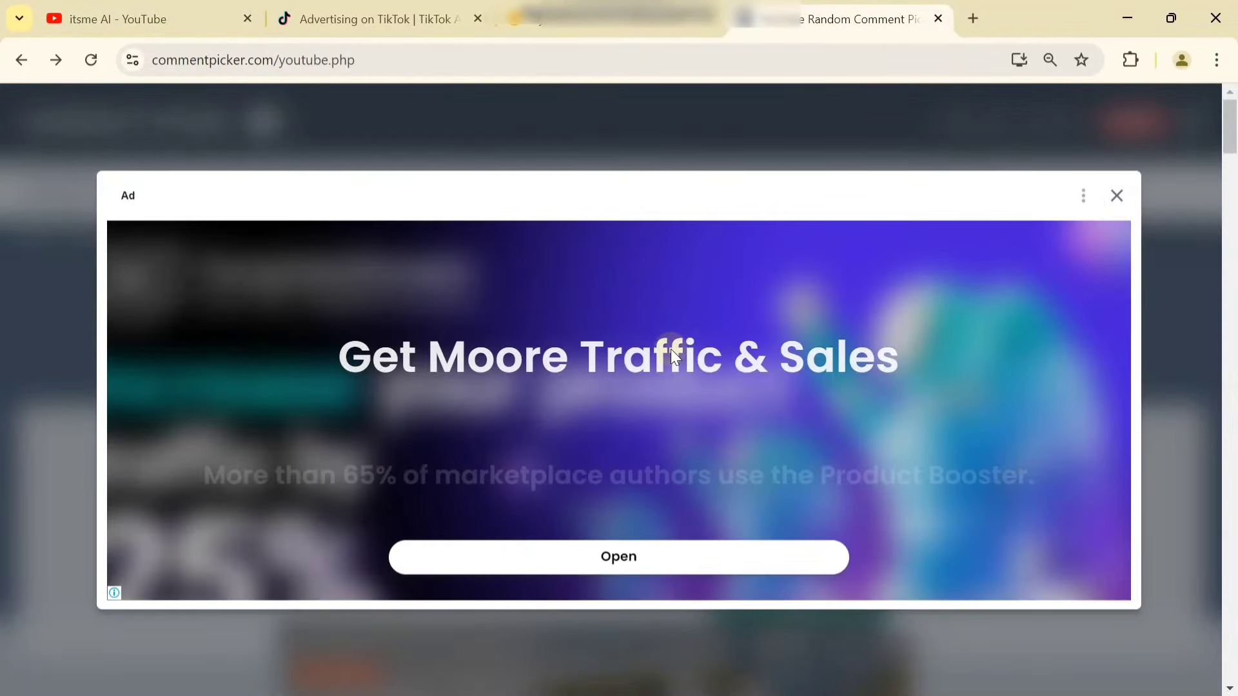
{"action": "scroll", "coordinate": [744, 507], "scroll_direction": "down", "scroll_amount": 8}
{"action": "scroll", "coordinate": [744, 507], "scroll_direction": "down", "scroll_amount": 2}
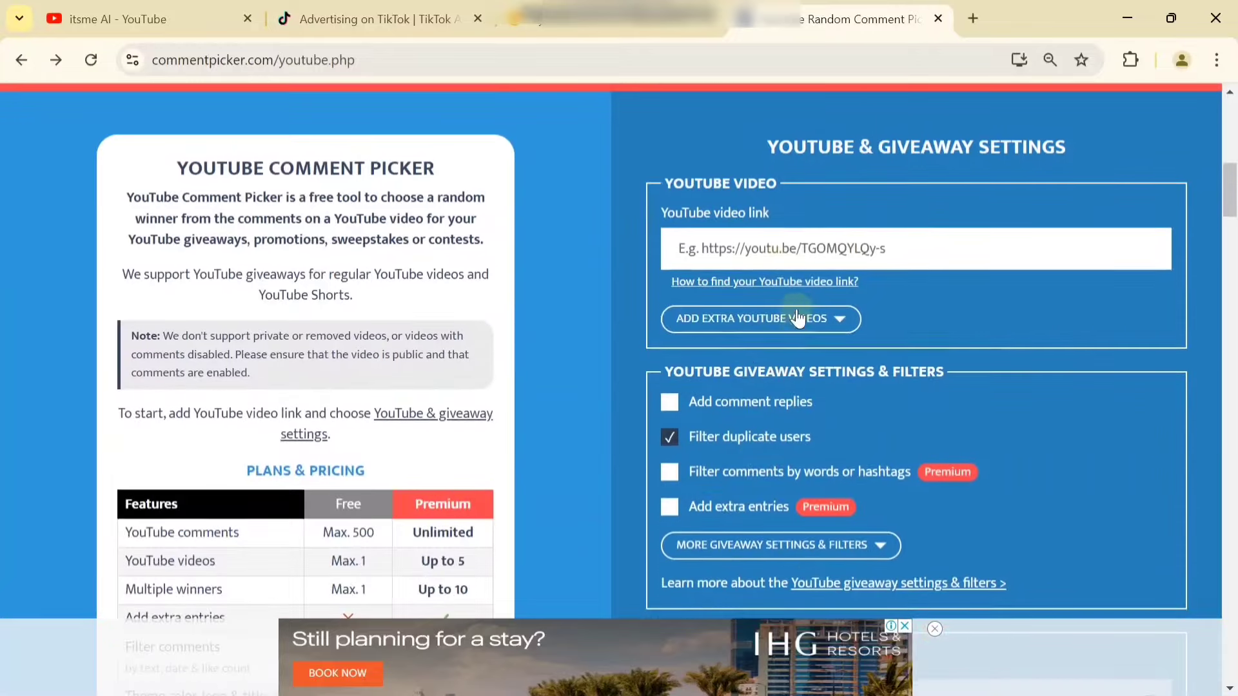
{"action": "left_click", "coordinate": [782, 249]}
{"action": "key", "text": "ctrl+v"}
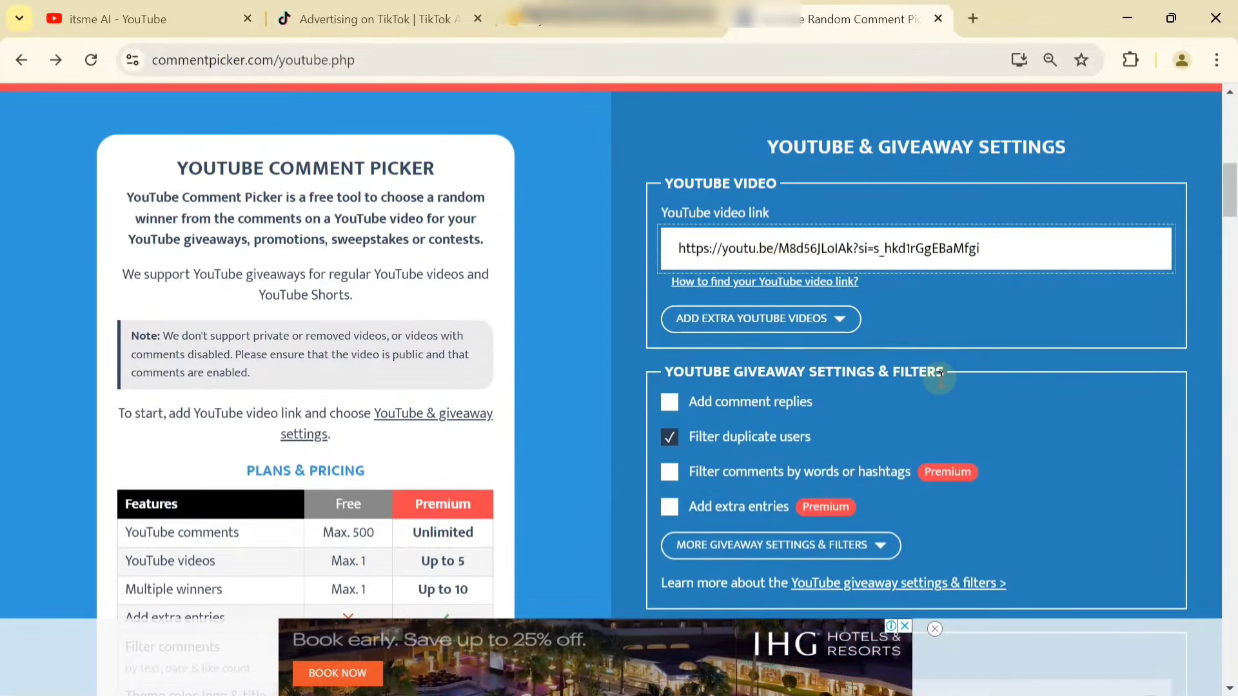
Go through the giveaway and raffle settings and set the results animation to Wheel of Names (max. 1 winner at once)
{"action": "scroll", "coordinate": [939, 372], "scroll_direction": "down", "scroll_amount": 2}
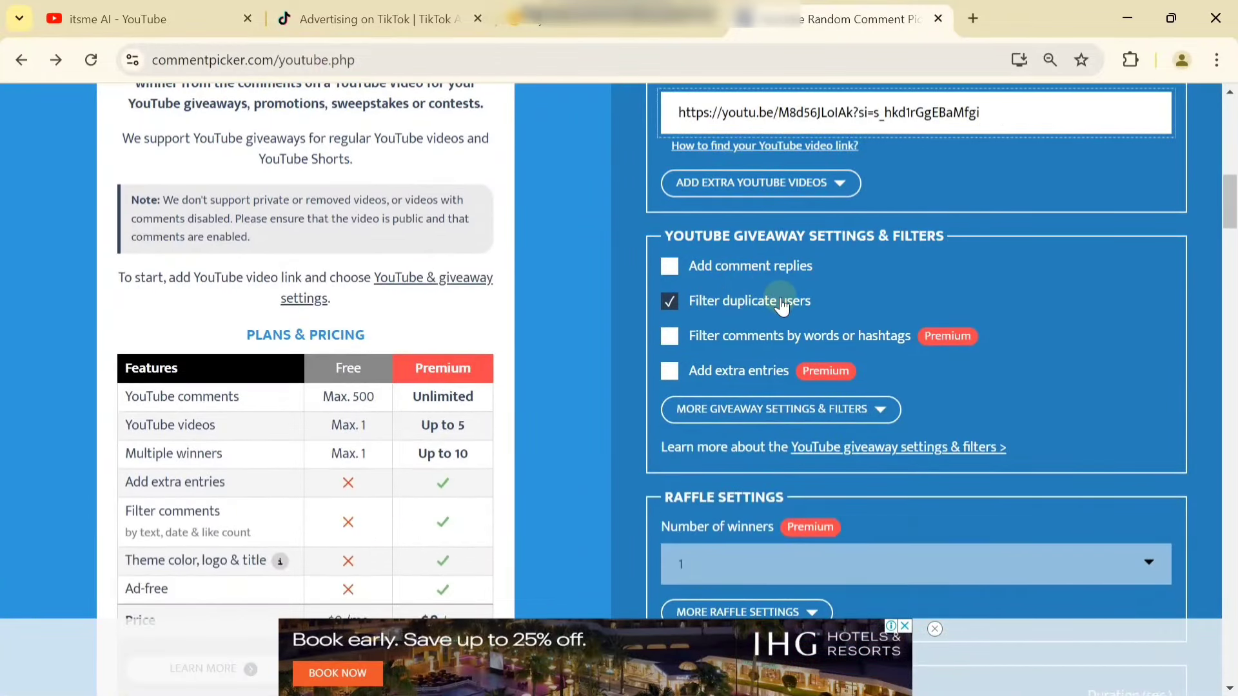
{"action": "scroll", "coordinate": [782, 304], "scroll_direction": "down", "scroll_amount": 2}
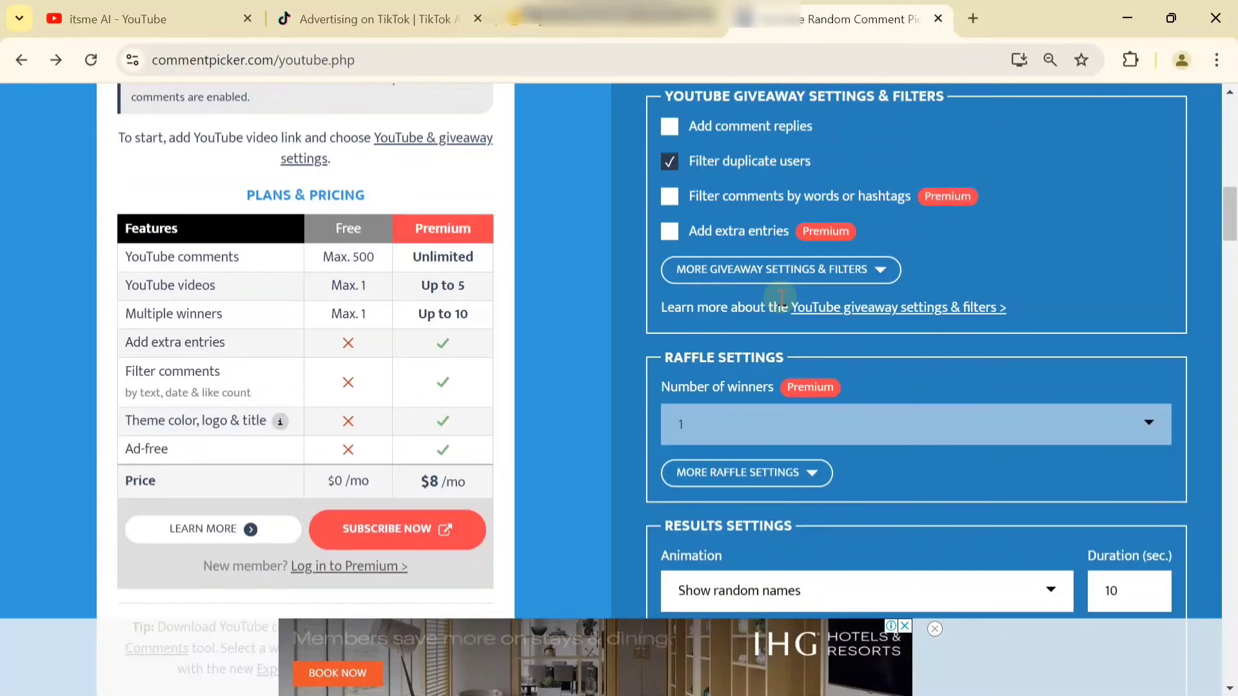
{"action": "scroll", "coordinate": [781, 297], "scroll_direction": "down", "scroll_amount": 2}
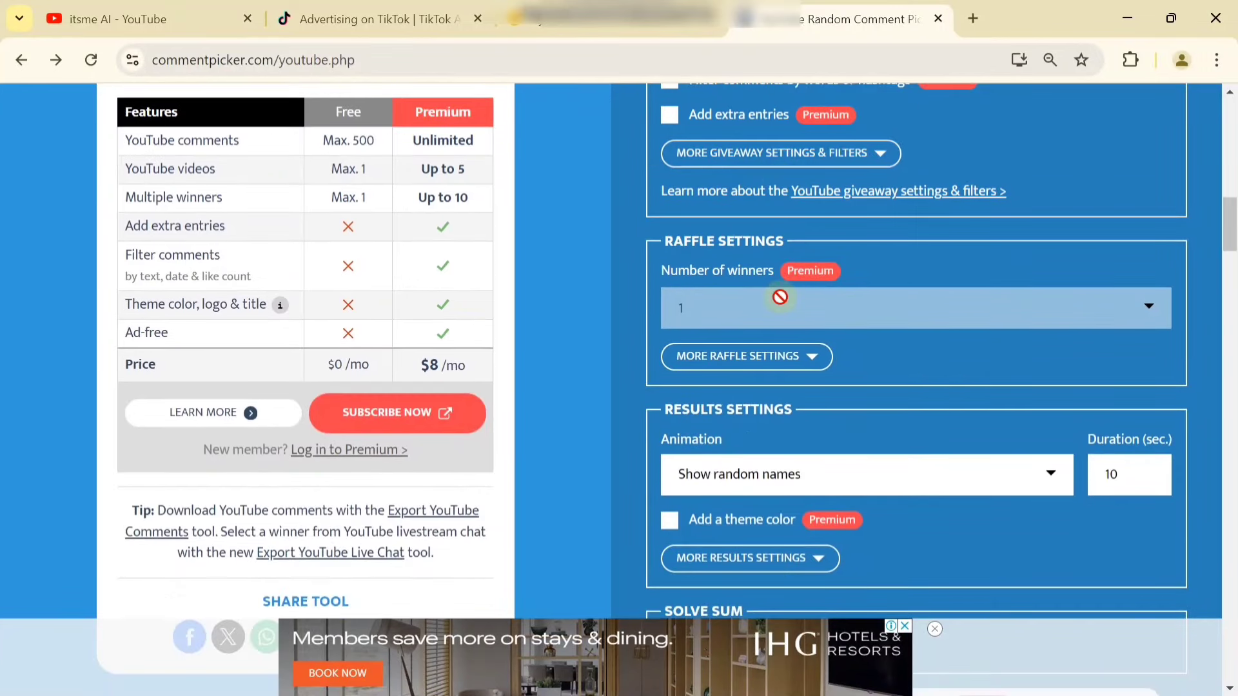
{"action": "scroll", "coordinate": [779, 297], "scroll_direction": "down", "scroll_amount": 2}
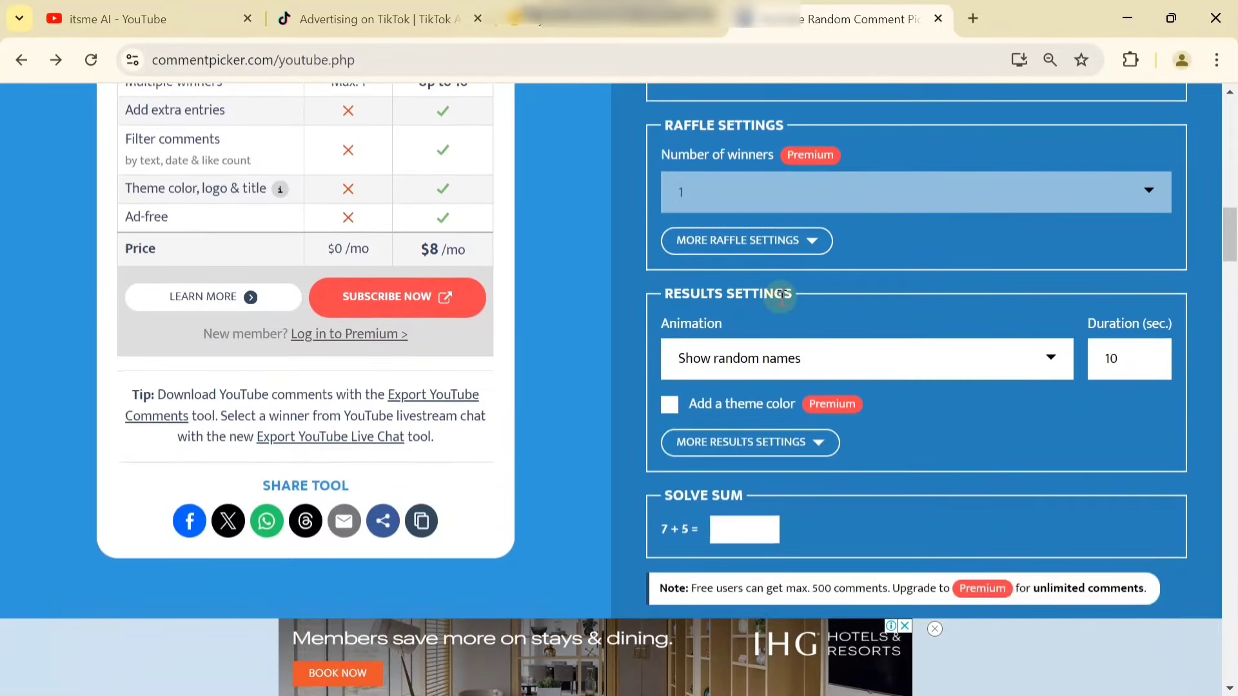
{"action": "scroll", "coordinate": [782, 298], "scroll_direction": "down", "scroll_amount": 2}
{"action": "left_click", "coordinate": [933, 252]}
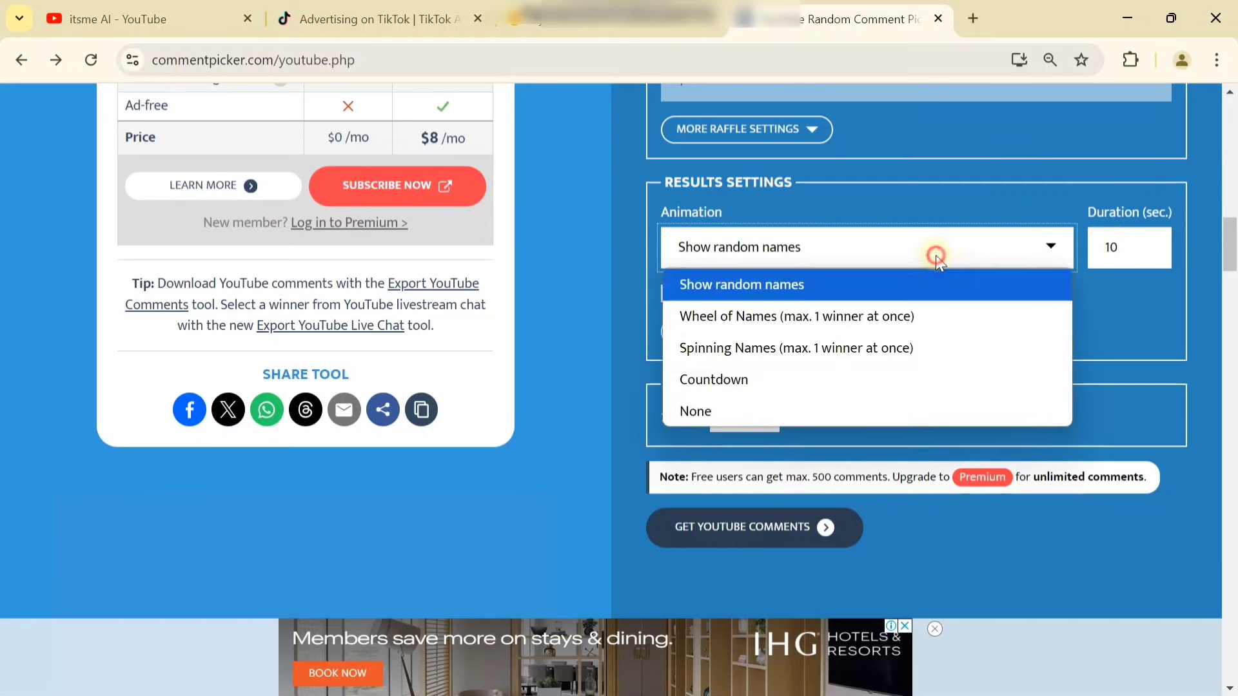
{"action": "left_click", "coordinate": [772, 319]}
Answer the verification sum 7 + 5 with 12, recheck the settings and load the video's YouTube comments
{"action": "scroll", "coordinate": [950, 347], "scroll_direction": "down", "scroll_amount": 2}
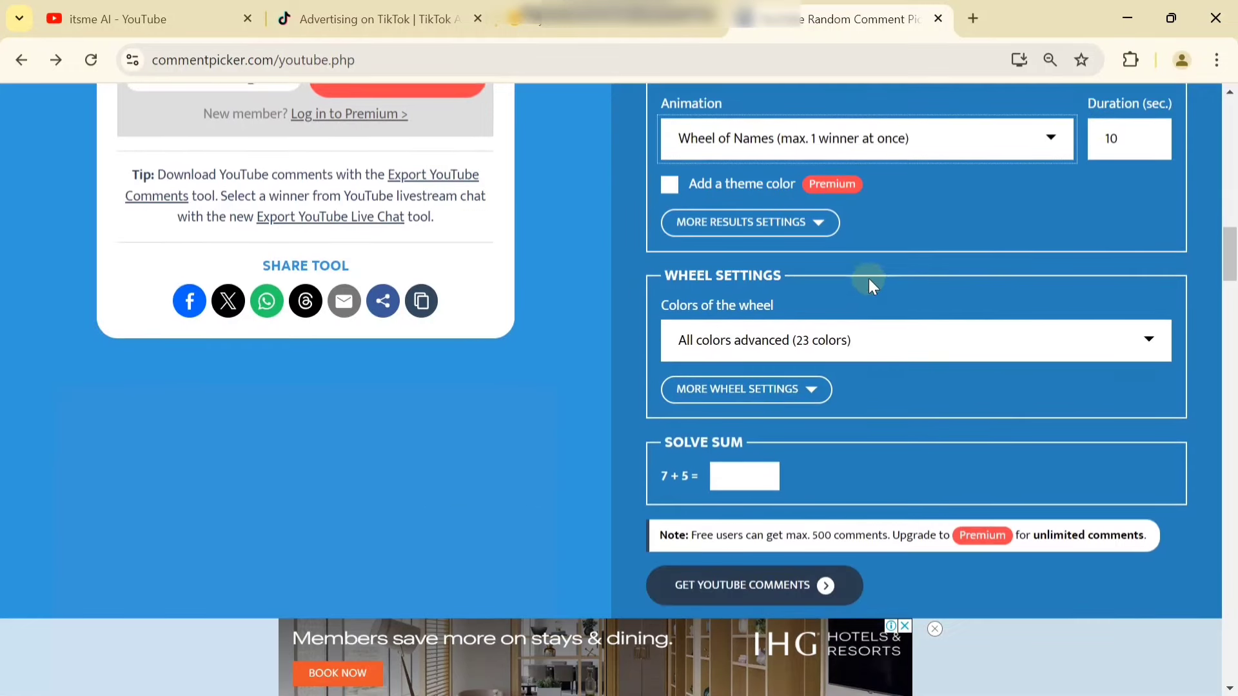
{"action": "scroll", "coordinate": [898, 338], "scroll_direction": "down", "scroll_amount": 2}
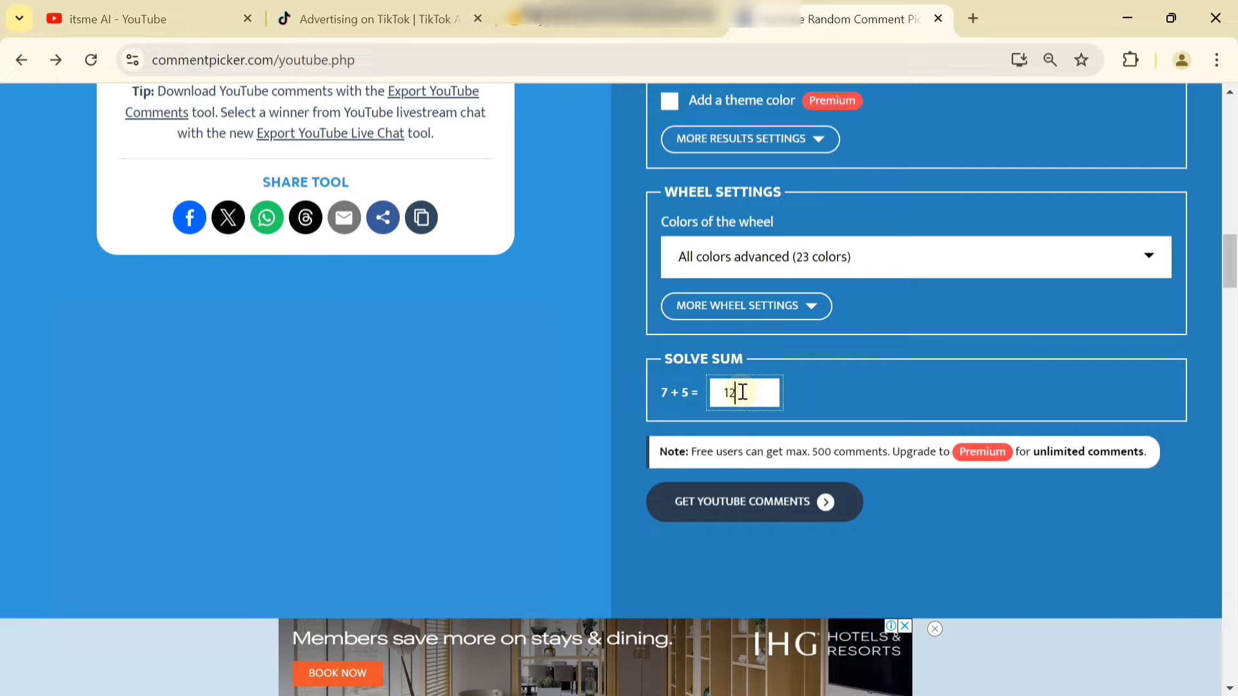
{"action": "left_click", "coordinate": [590, 423]}
{"action": "scroll", "coordinate": [853, 377], "scroll_direction": "up", "scroll_amount": 2}
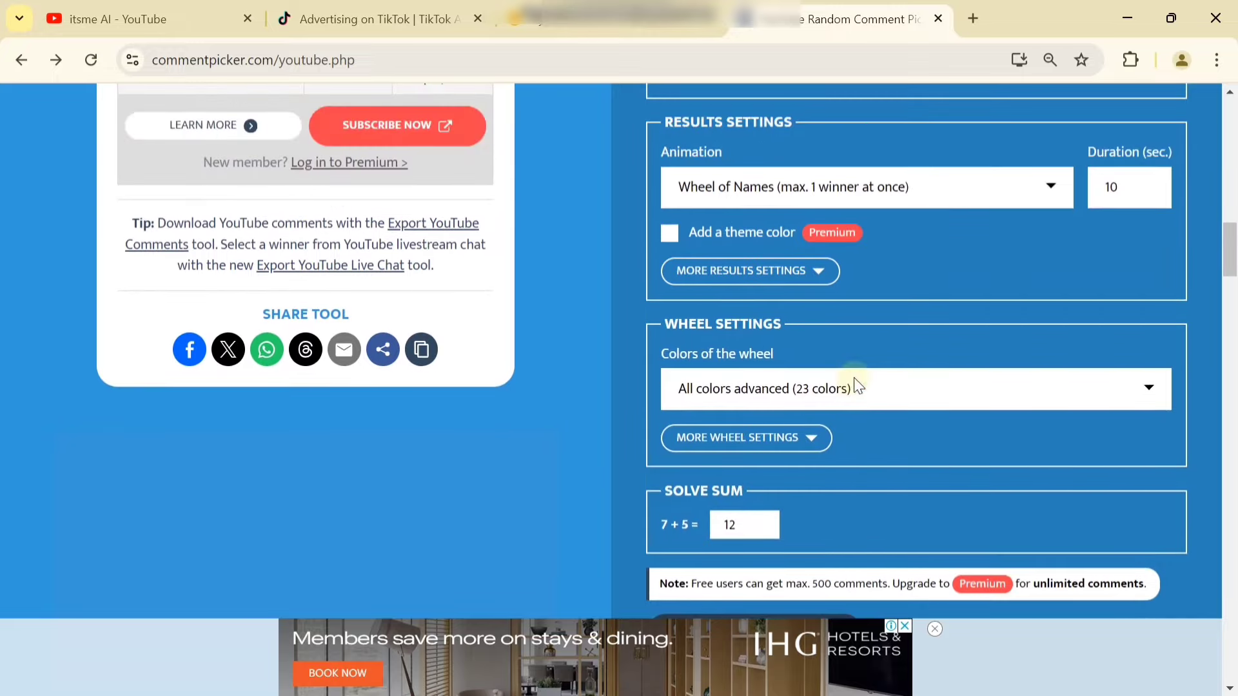
{"action": "scroll", "coordinate": [913, 334], "scroll_direction": "up", "scroll_amount": 8}
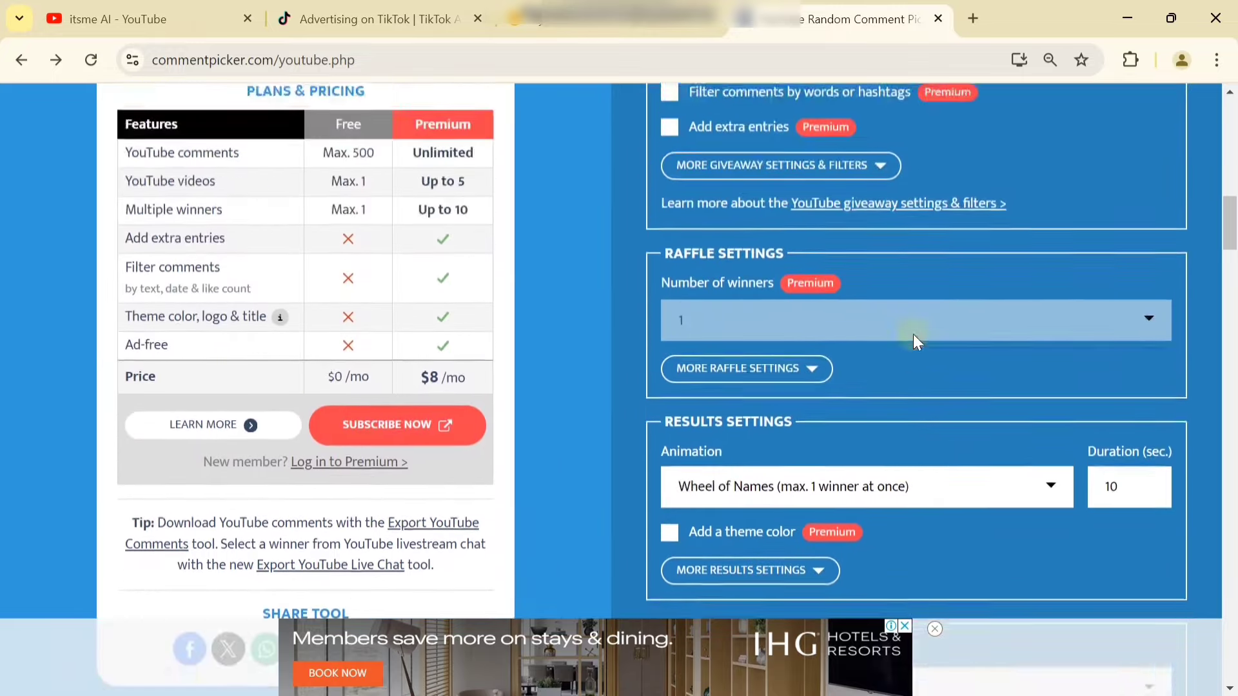
{"action": "scroll", "coordinate": [913, 334], "scroll_direction": "down", "scroll_amount": 10}
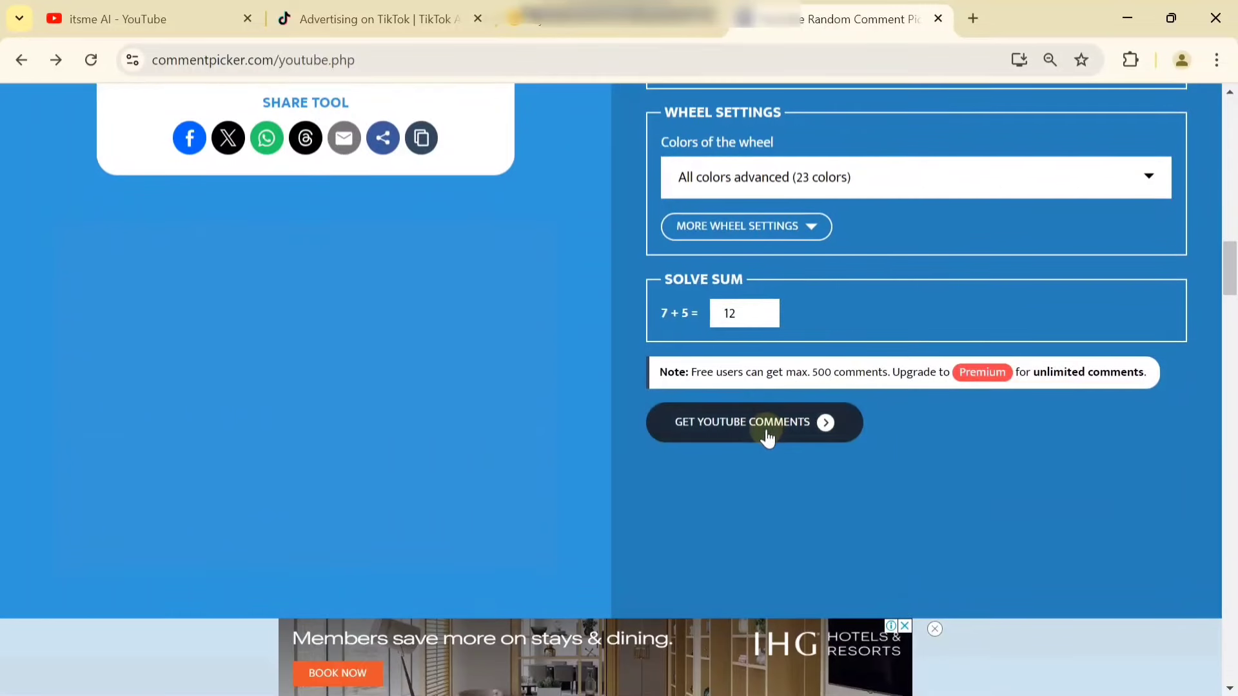
{"action": "left_click", "coordinate": [767, 432]}
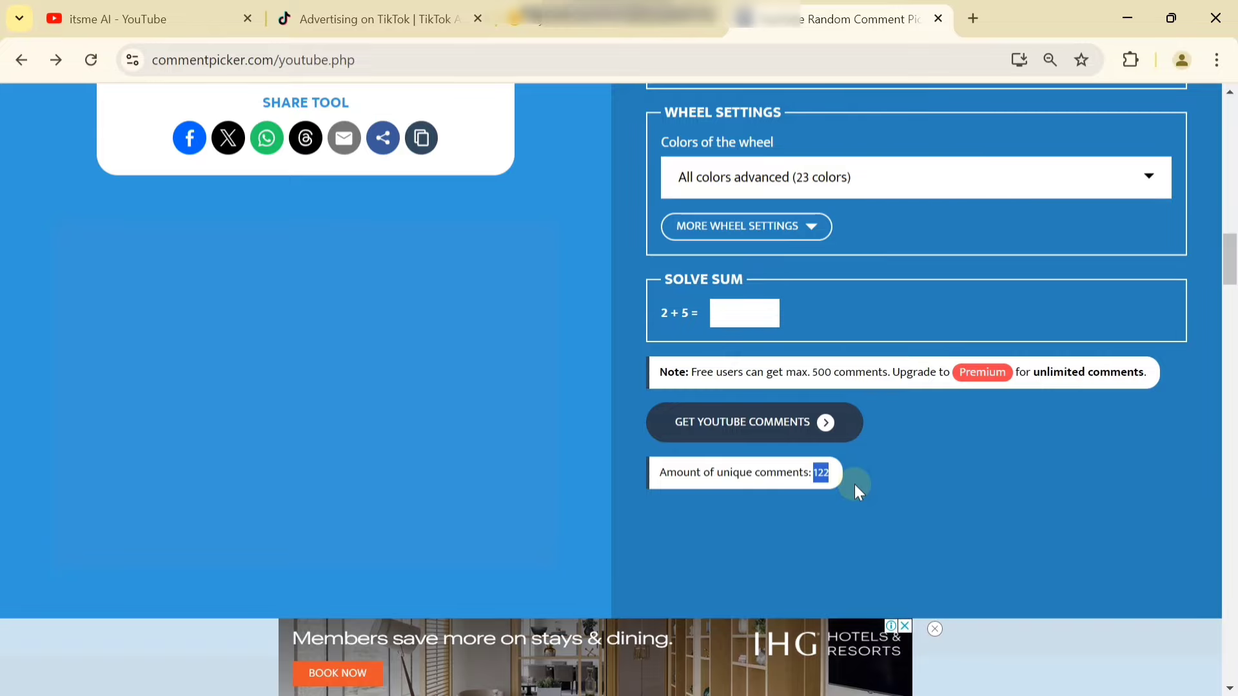
Inspect the commenter entries around the wheel of names and run the raffle to pick one winner
{"action": "scroll", "coordinate": [315, 445], "scroll_direction": "down", "scroll_amount": 10}
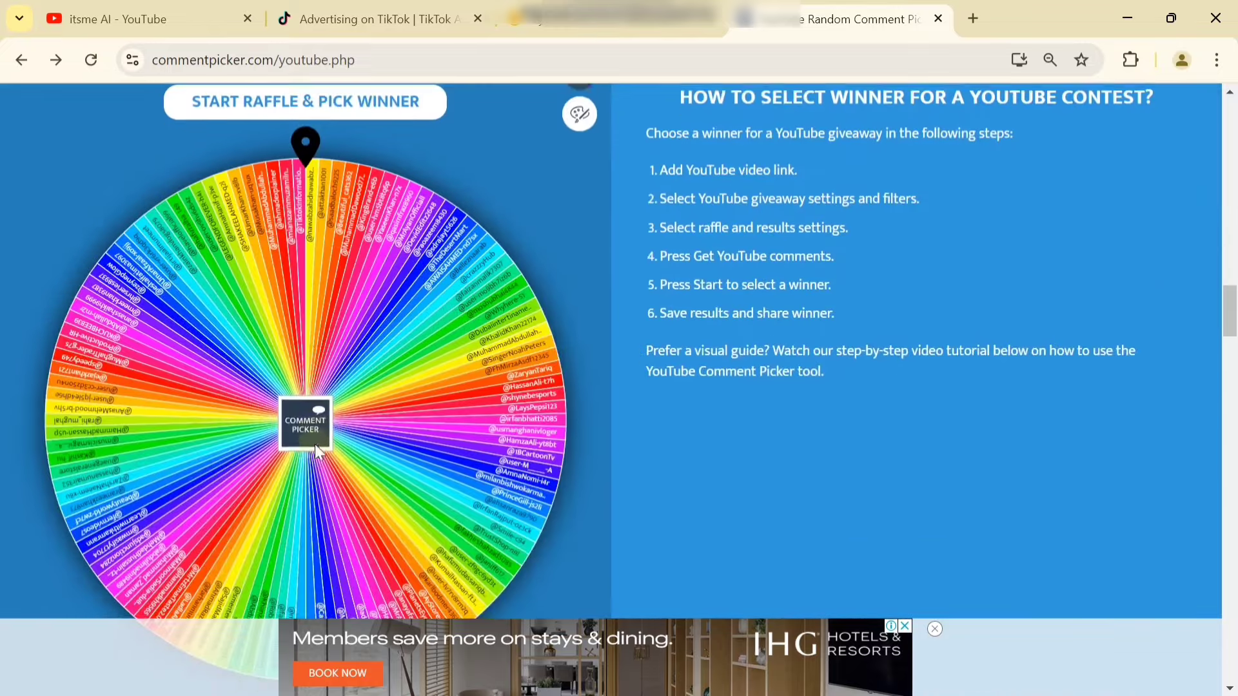
{"action": "scroll", "coordinate": [315, 444], "scroll_direction": "down", "scroll_amount": 2}
{"action": "scroll", "coordinate": [415, 386], "scroll_direction": "up", "scroll_amount": 5, "text": "ctrl"}
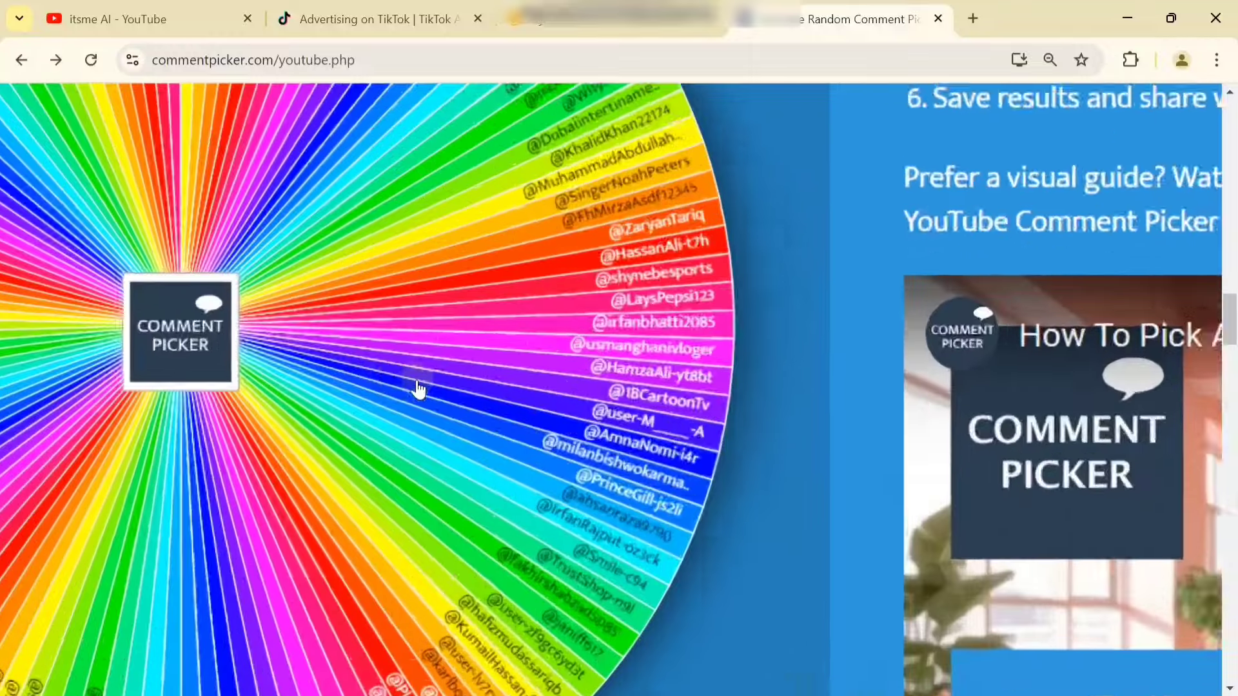
{"action": "scroll", "coordinate": [417, 390], "scroll_direction": "up", "scroll_amount": 2, "text": "ctrl"}
{"action": "scroll", "coordinate": [417, 390], "scroll_direction": "down", "scroll_amount": 3}
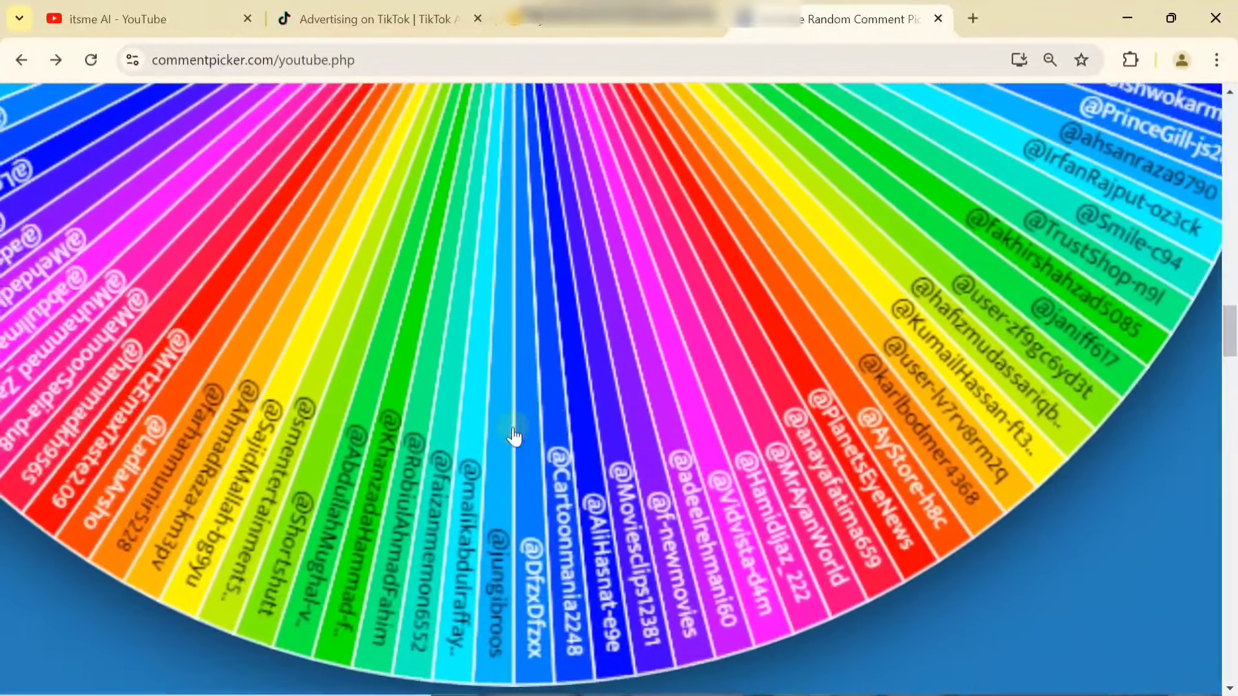
{"action": "scroll", "coordinate": [515, 437], "scroll_direction": "up", "scroll_amount": 5}
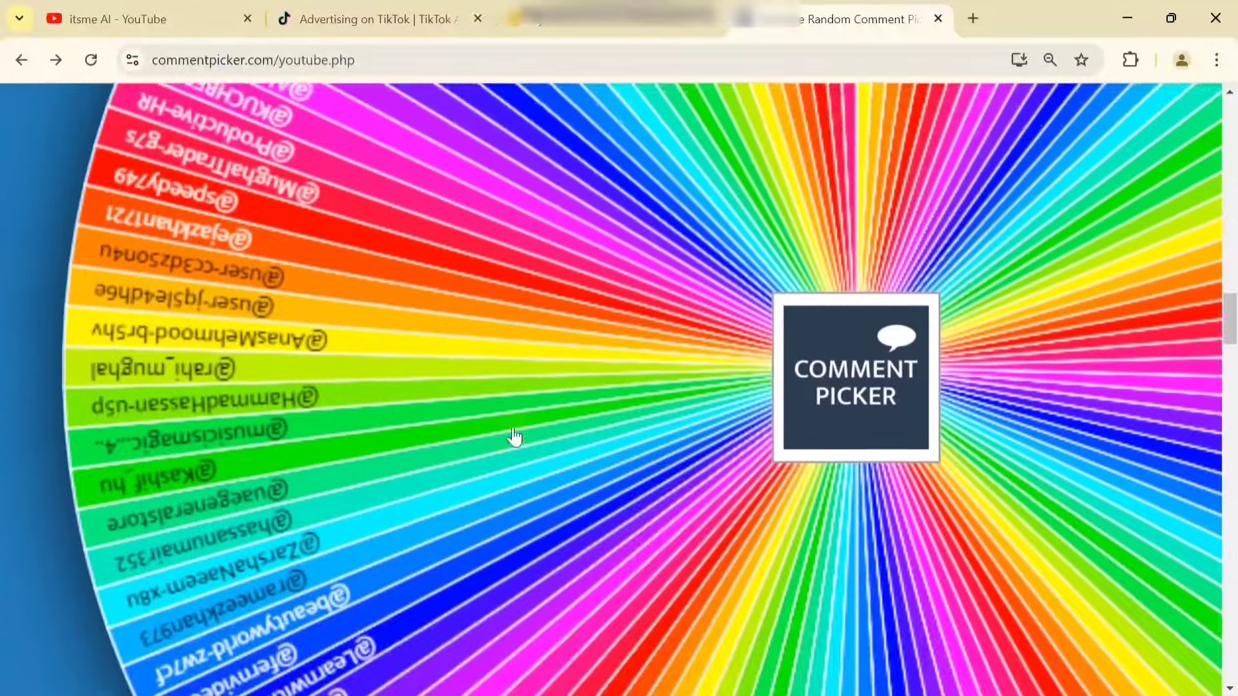
{"action": "scroll", "coordinate": [514, 437], "scroll_direction": "down", "scroll_amount": 5, "text": "ctrl"}
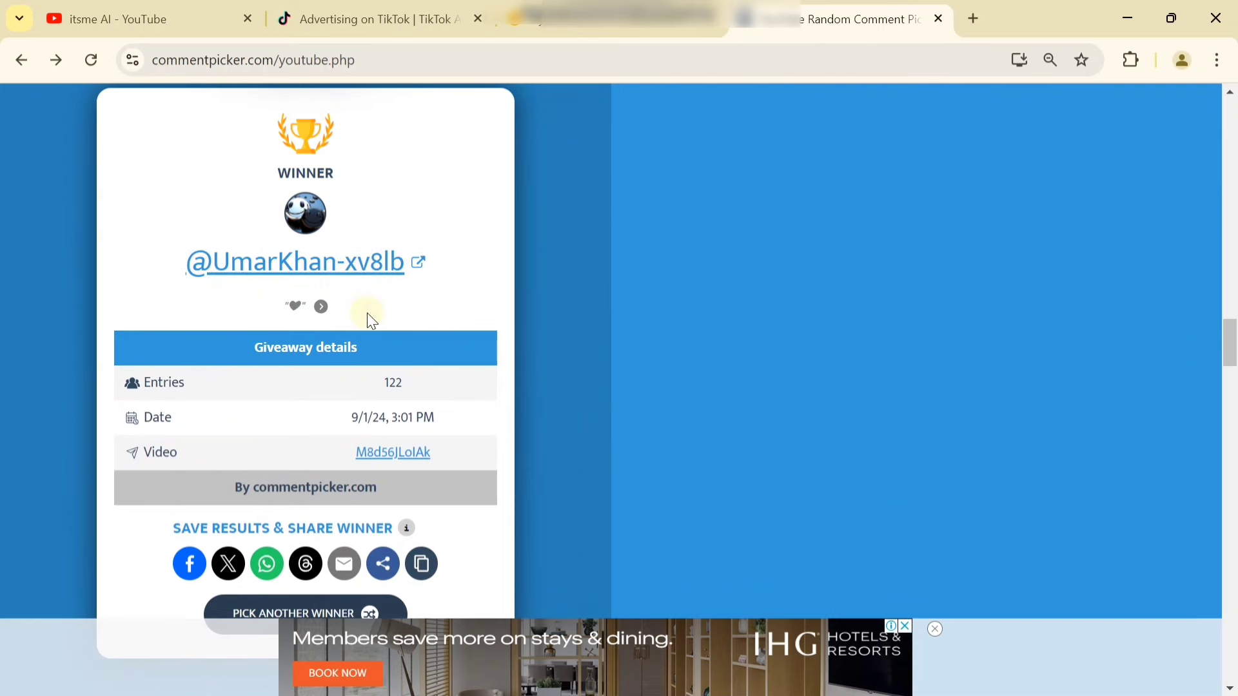
Switch to TikTok Ads Manager and review the status of the new campaign, its ad groups and its ads
{"action": "left_click", "coordinate": [312, 18]}
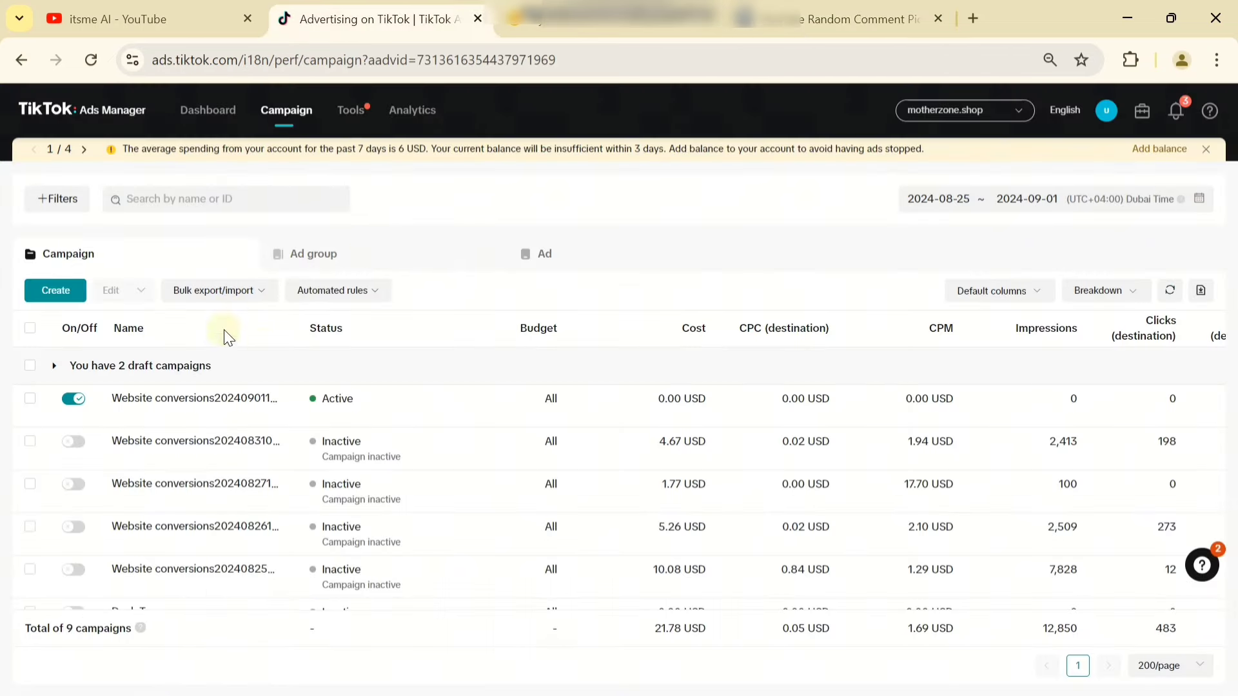
{"action": "left_click", "coordinate": [309, 254]}
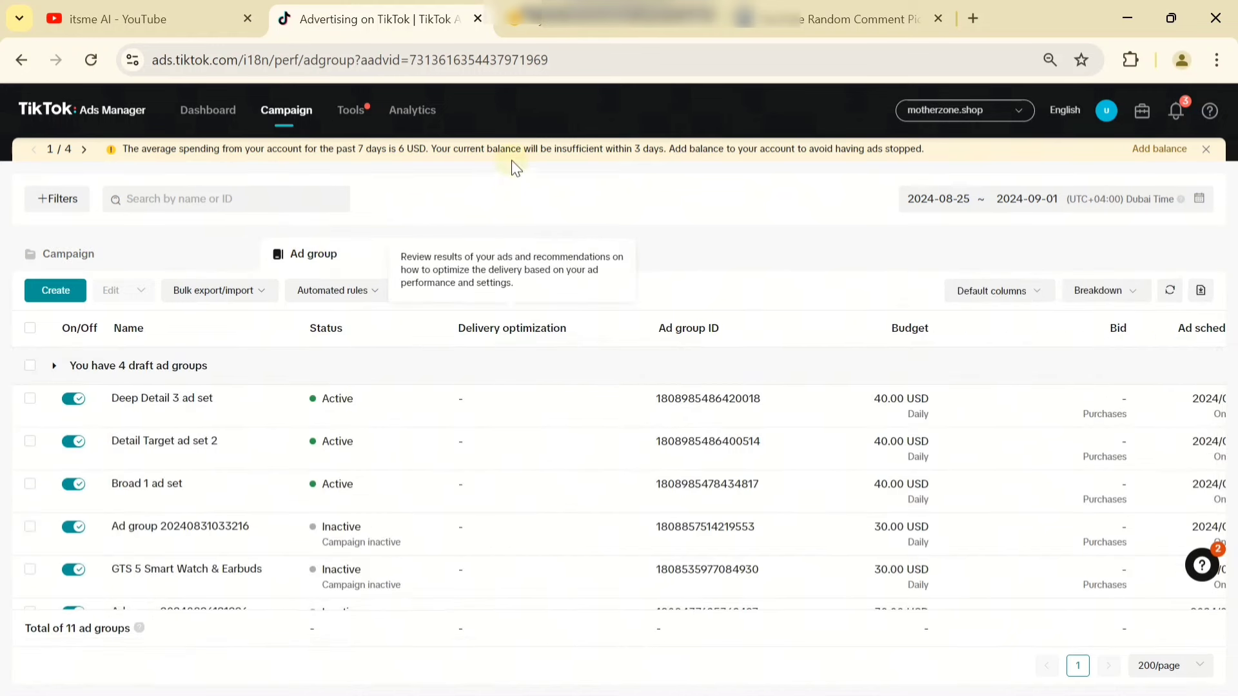
{"action": "left_click", "coordinate": [575, 248]}
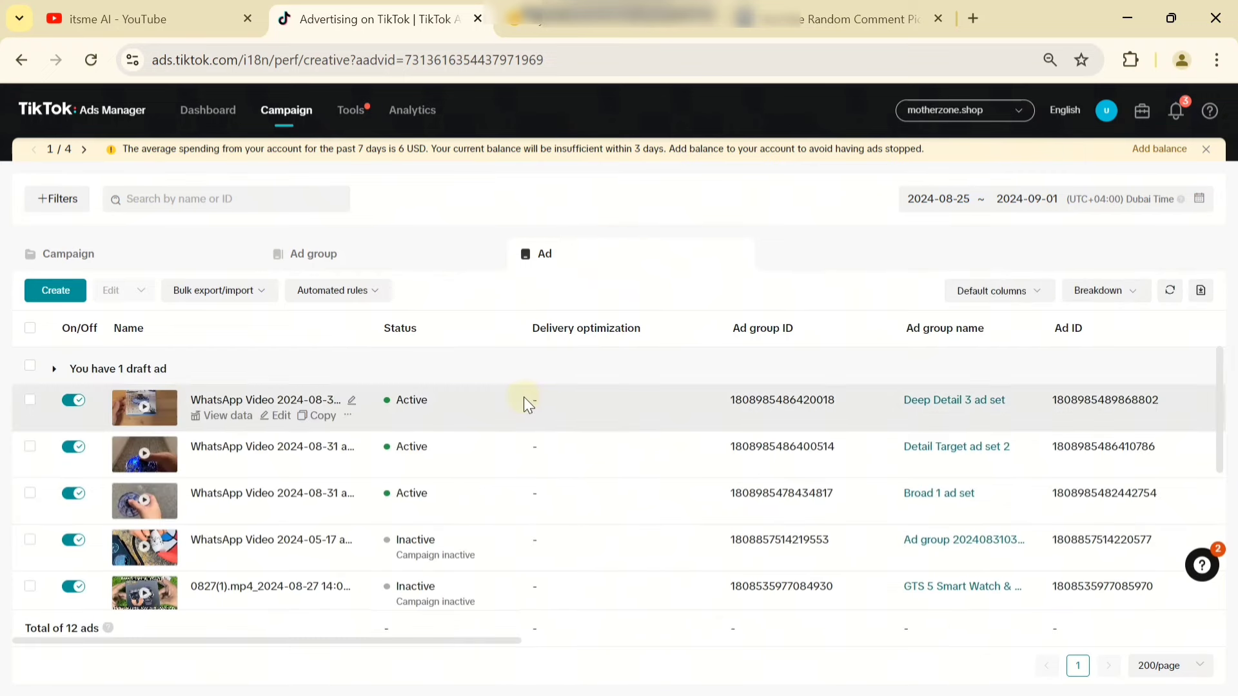
{"action": "scroll", "coordinate": [564, 431], "scroll_direction": "right", "scroll_amount": 3}
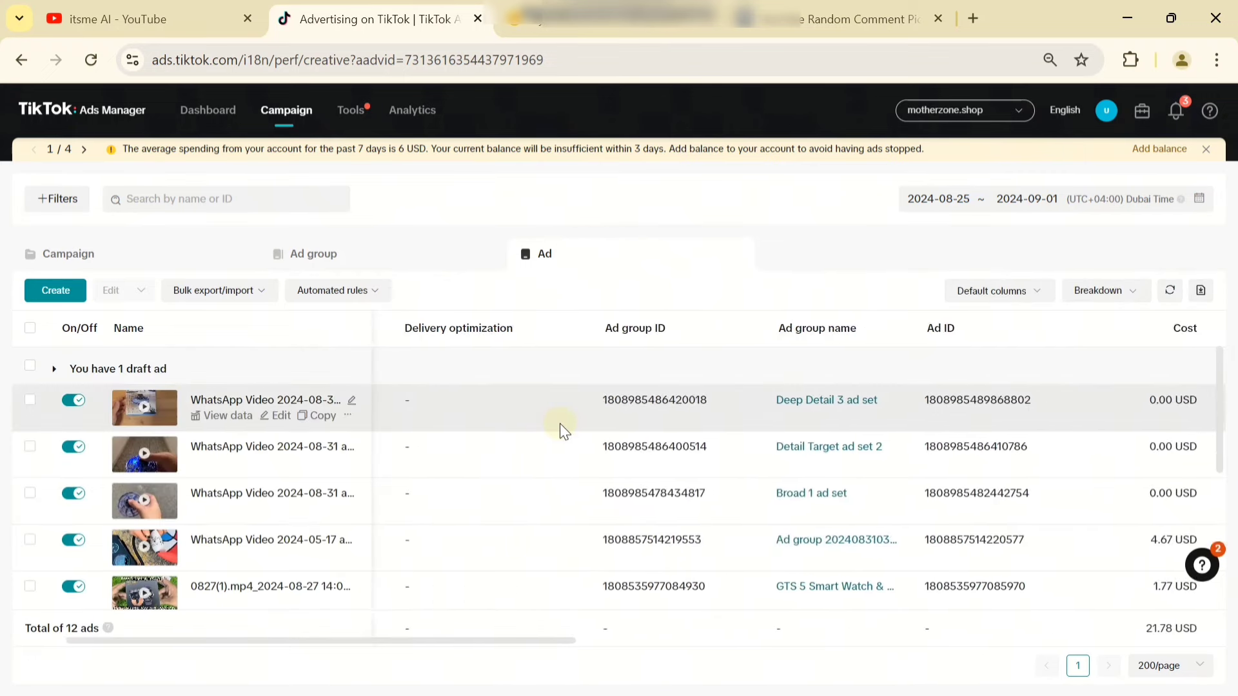
{"action": "scroll", "coordinate": [564, 431], "scroll_direction": "left", "scroll_amount": 3}
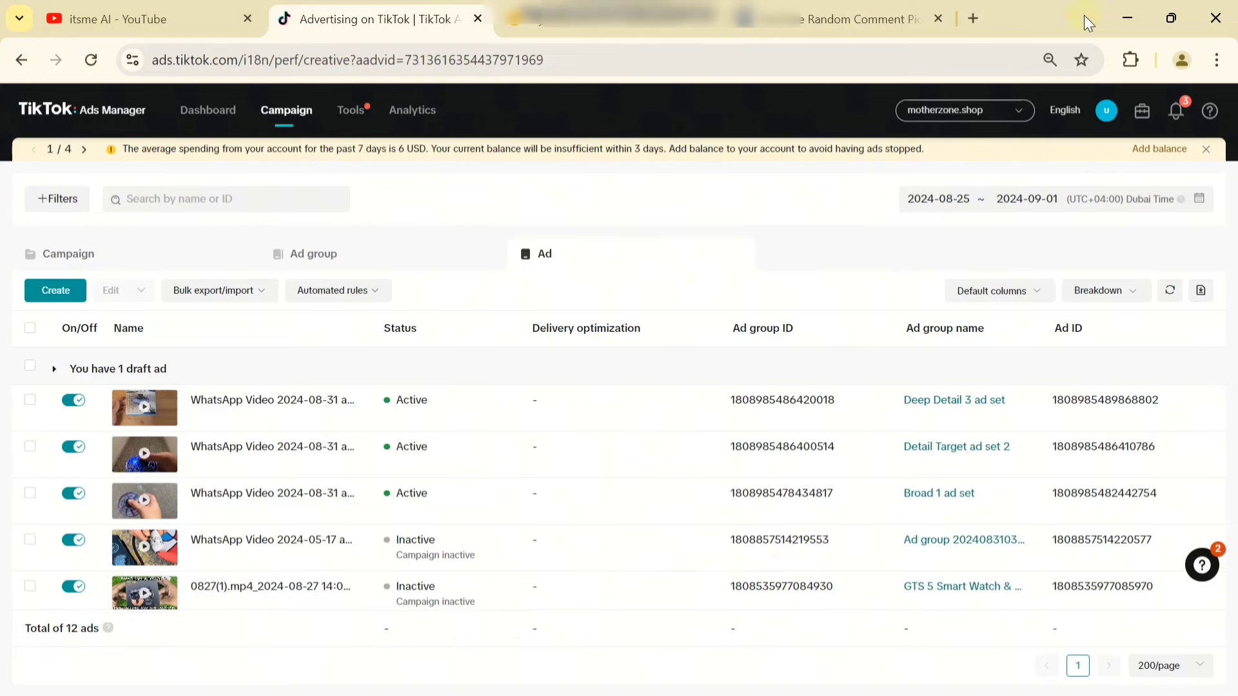
Minimize the browser window and refresh the Windows desktop
{"action": "left_click", "coordinate": [1126, 14]}
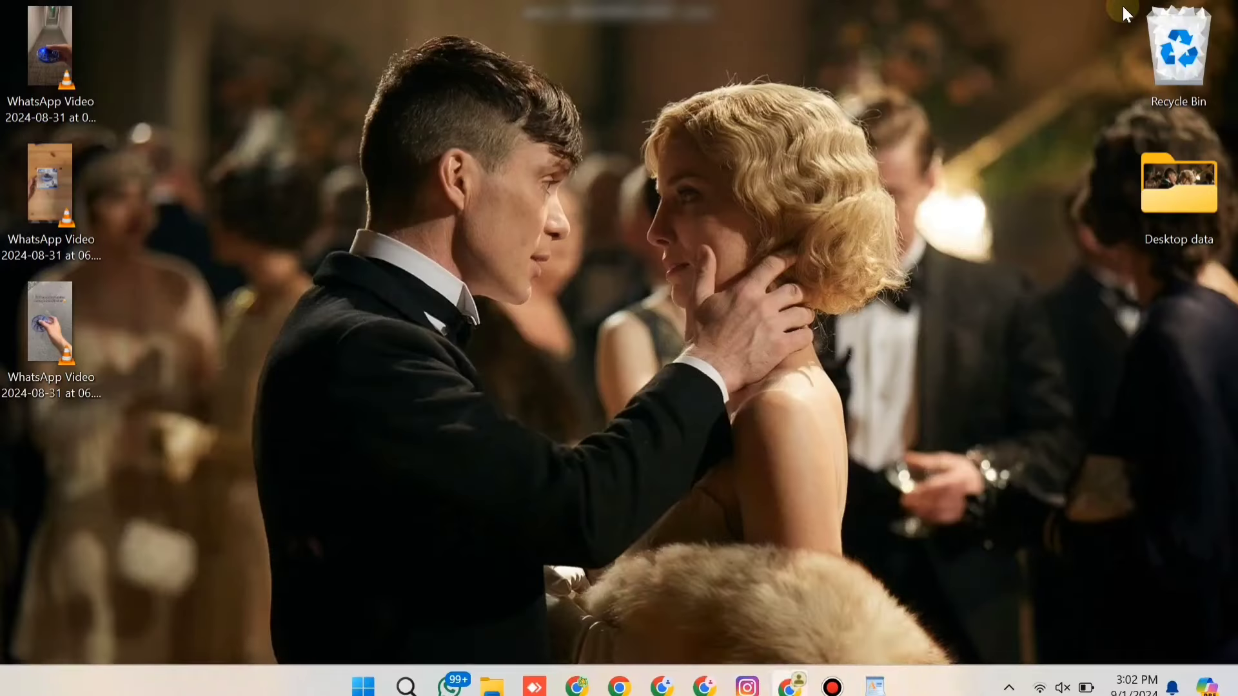
{"action": "right_click", "coordinate": [671, 87]}
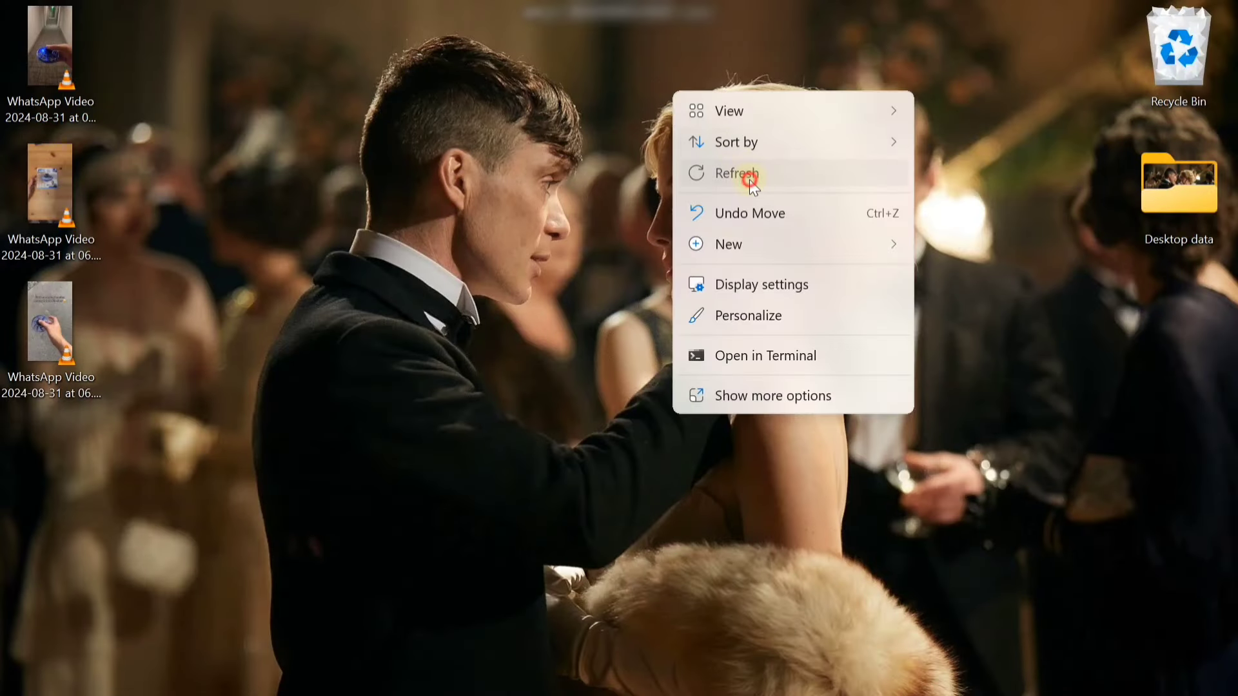